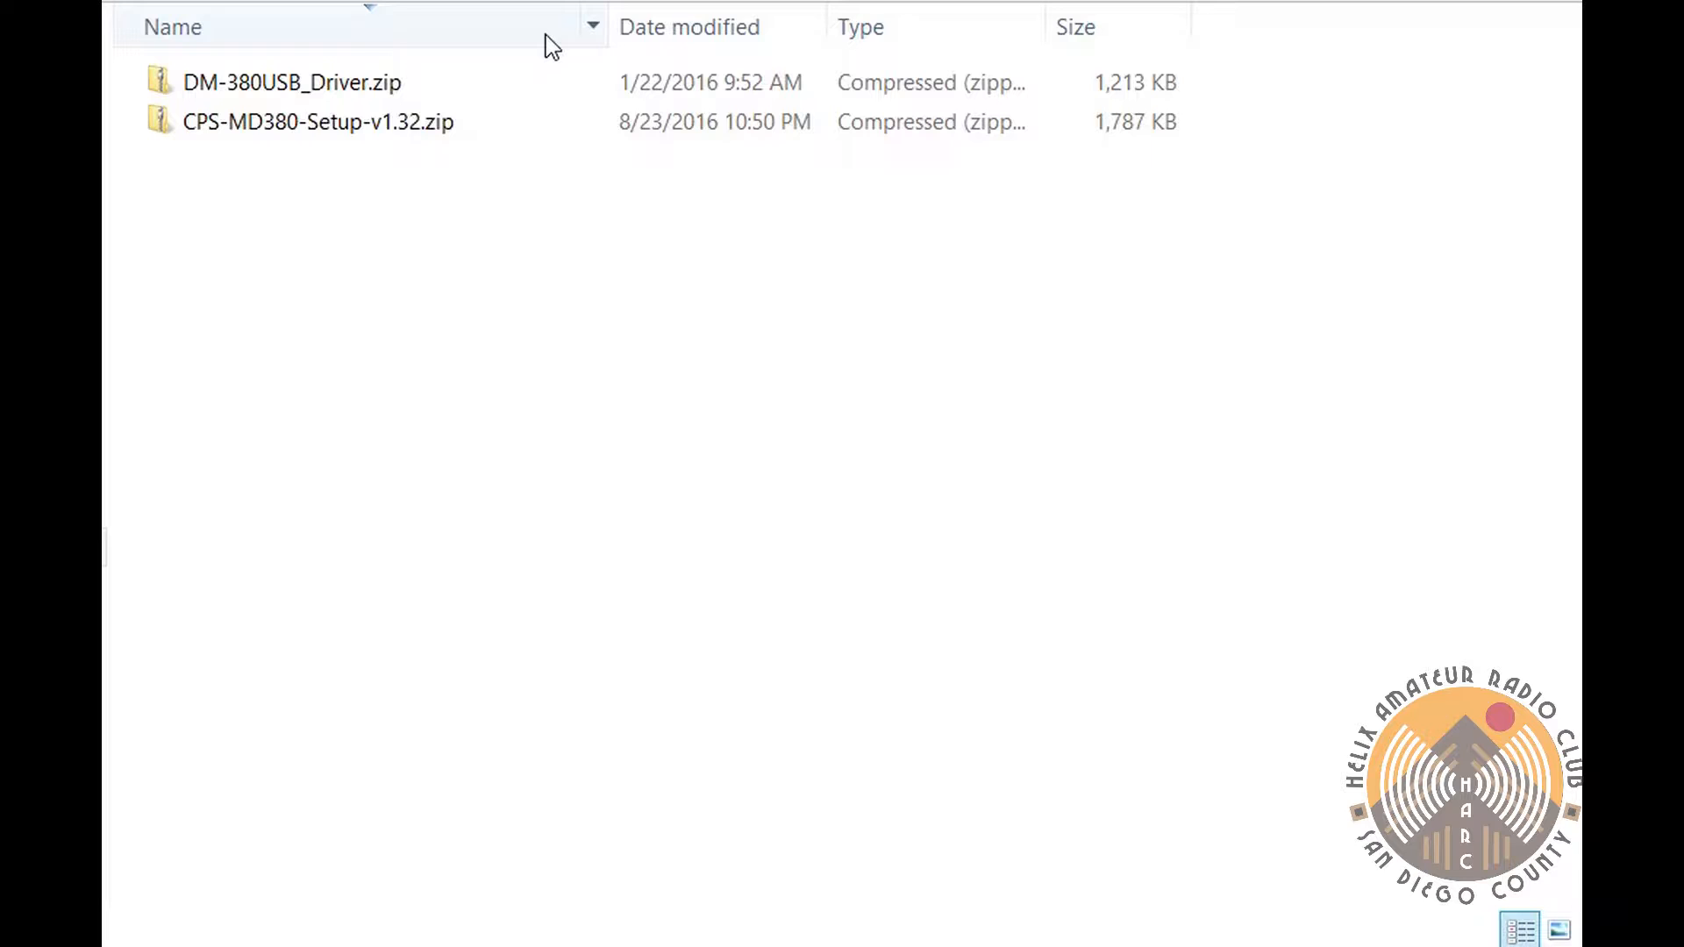
Extract all files of DM-380USB_Driver.zip into a DM-380USB_Driver folder within MD380 and close the extracted folder's window
{"action": "double_click", "coordinate": [263, 86]}
{"action": "key", "text": "alt+Left"}
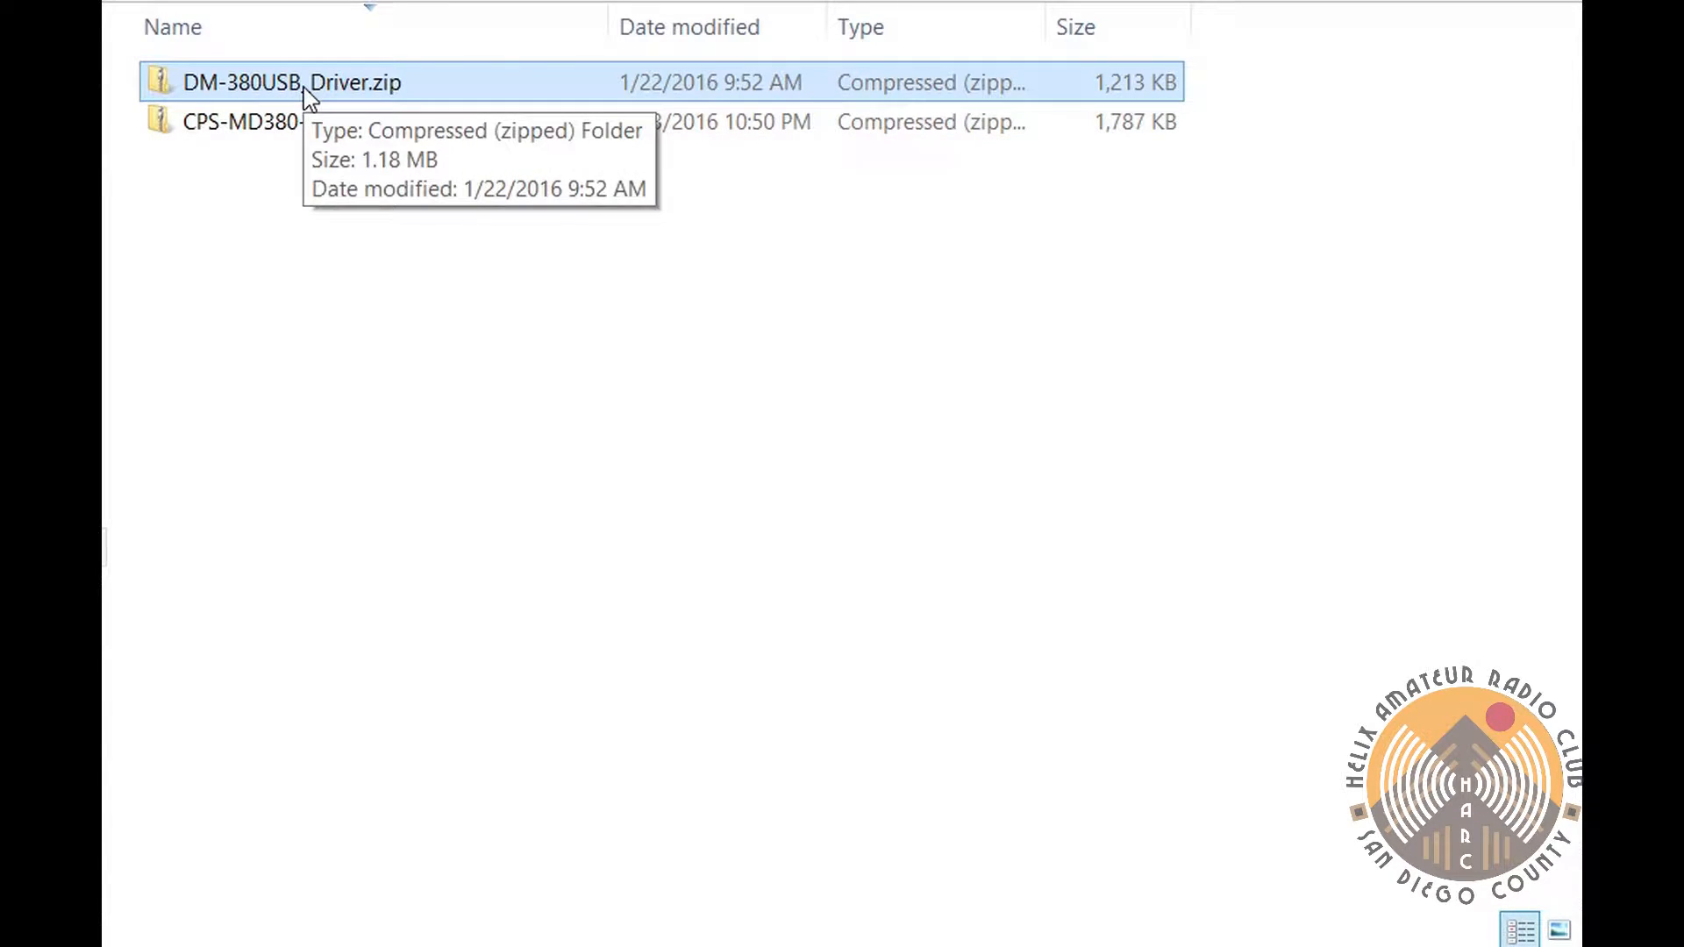
{"action": "right_click", "coordinate": [303, 87]}
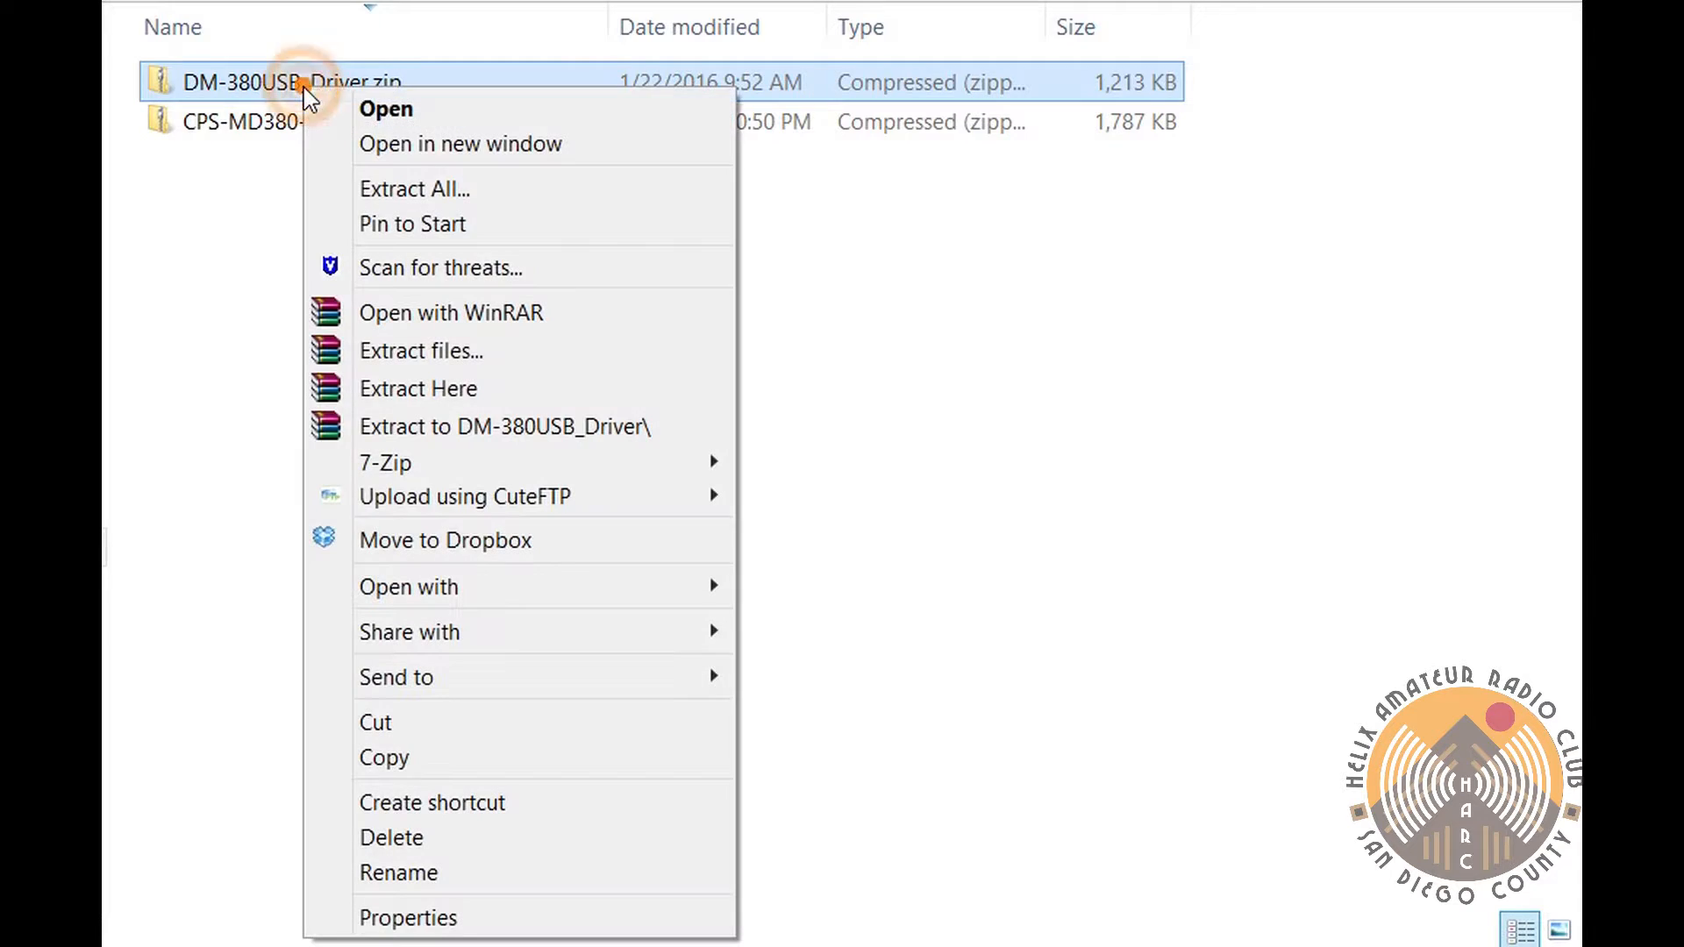
{"action": "left_click", "coordinate": [430, 201]}
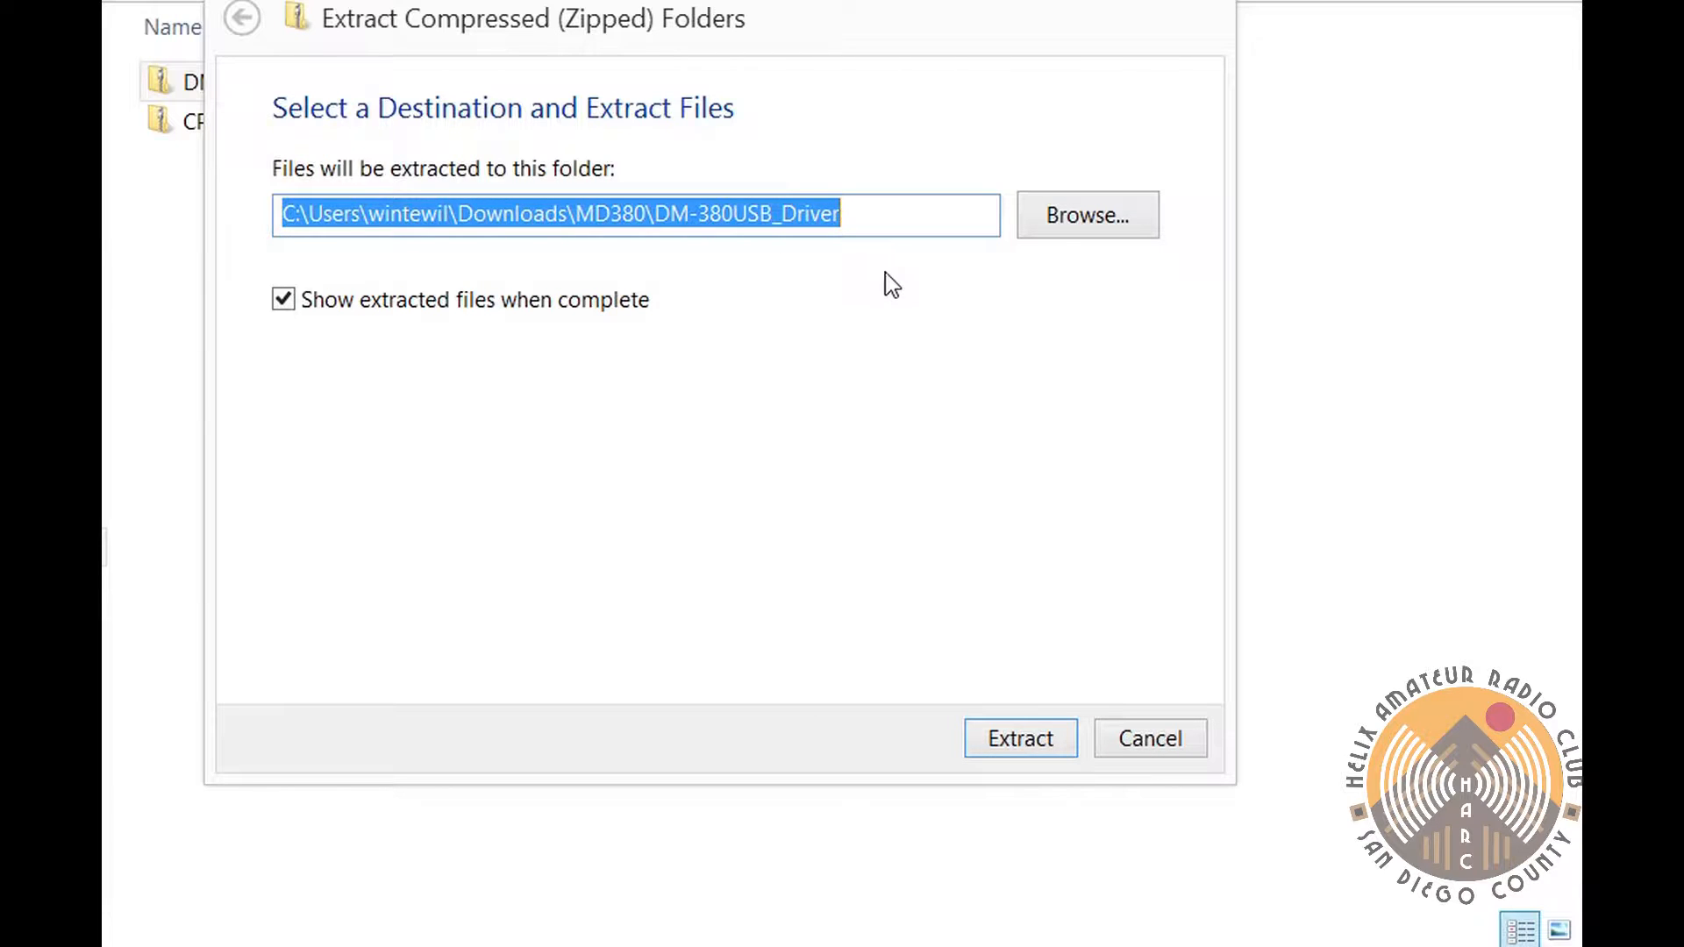
{"action": "left_click", "coordinate": [1023, 739]}
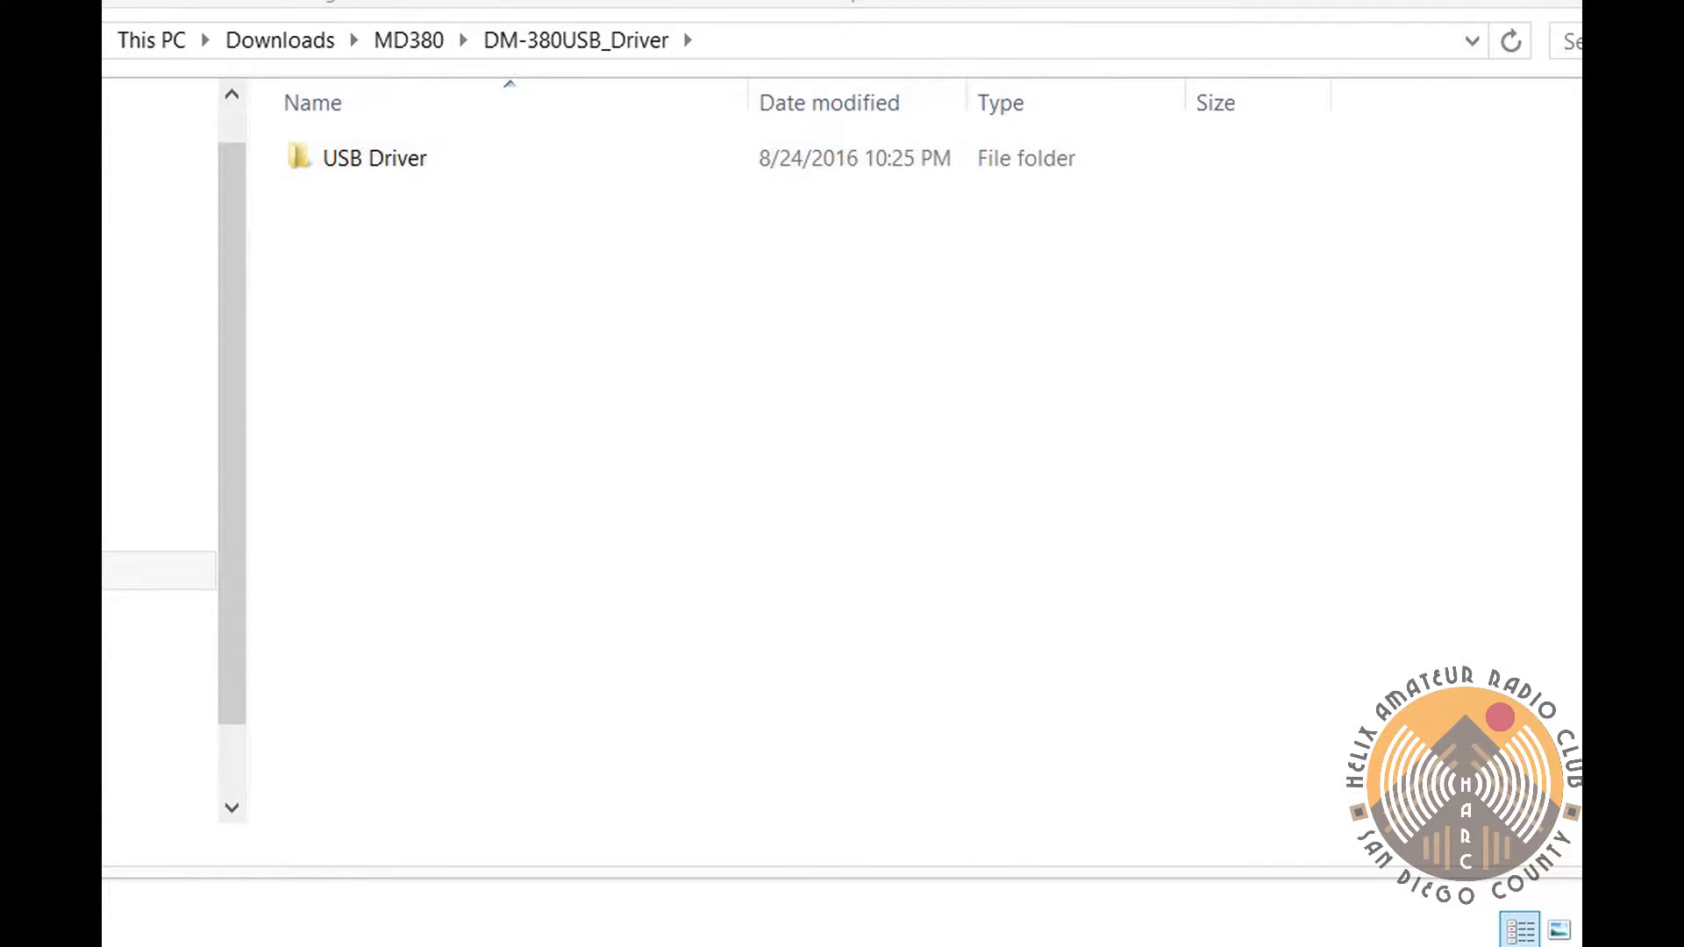
{"action": "left_click", "coordinate": [1580, 1]}
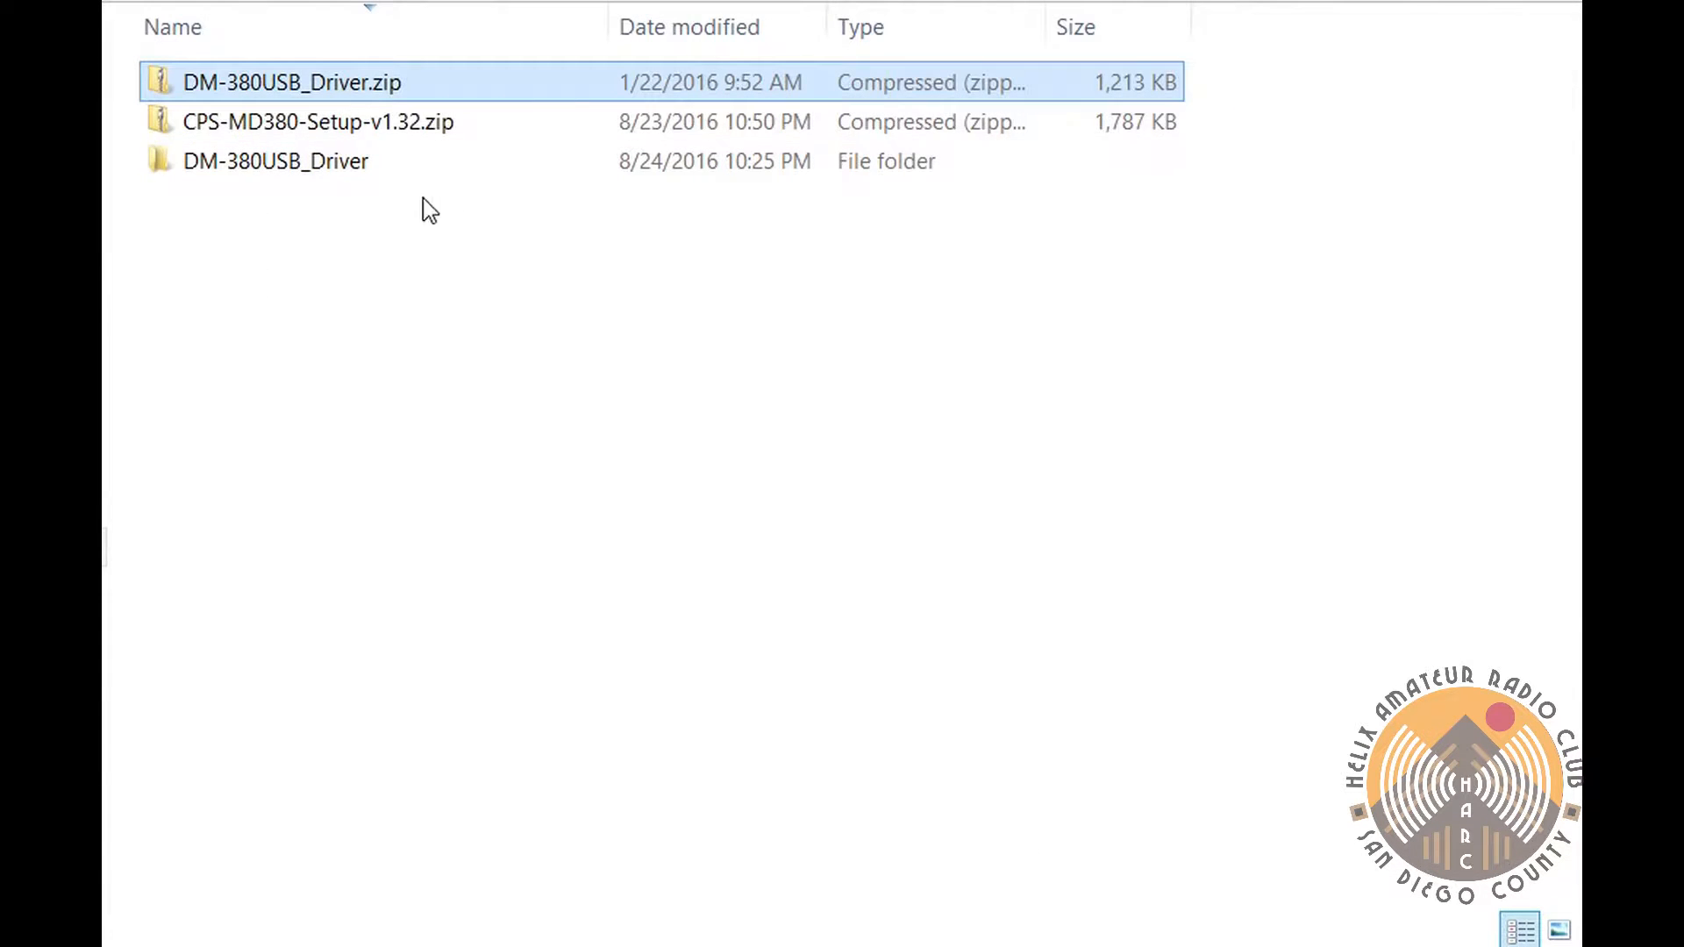
Extract all files of CPS-MD380-Setup-v1.32.zip into a CPS-MD380-Setup-v1.32 folder within MD380
{"action": "left_click", "coordinate": [329, 138]}
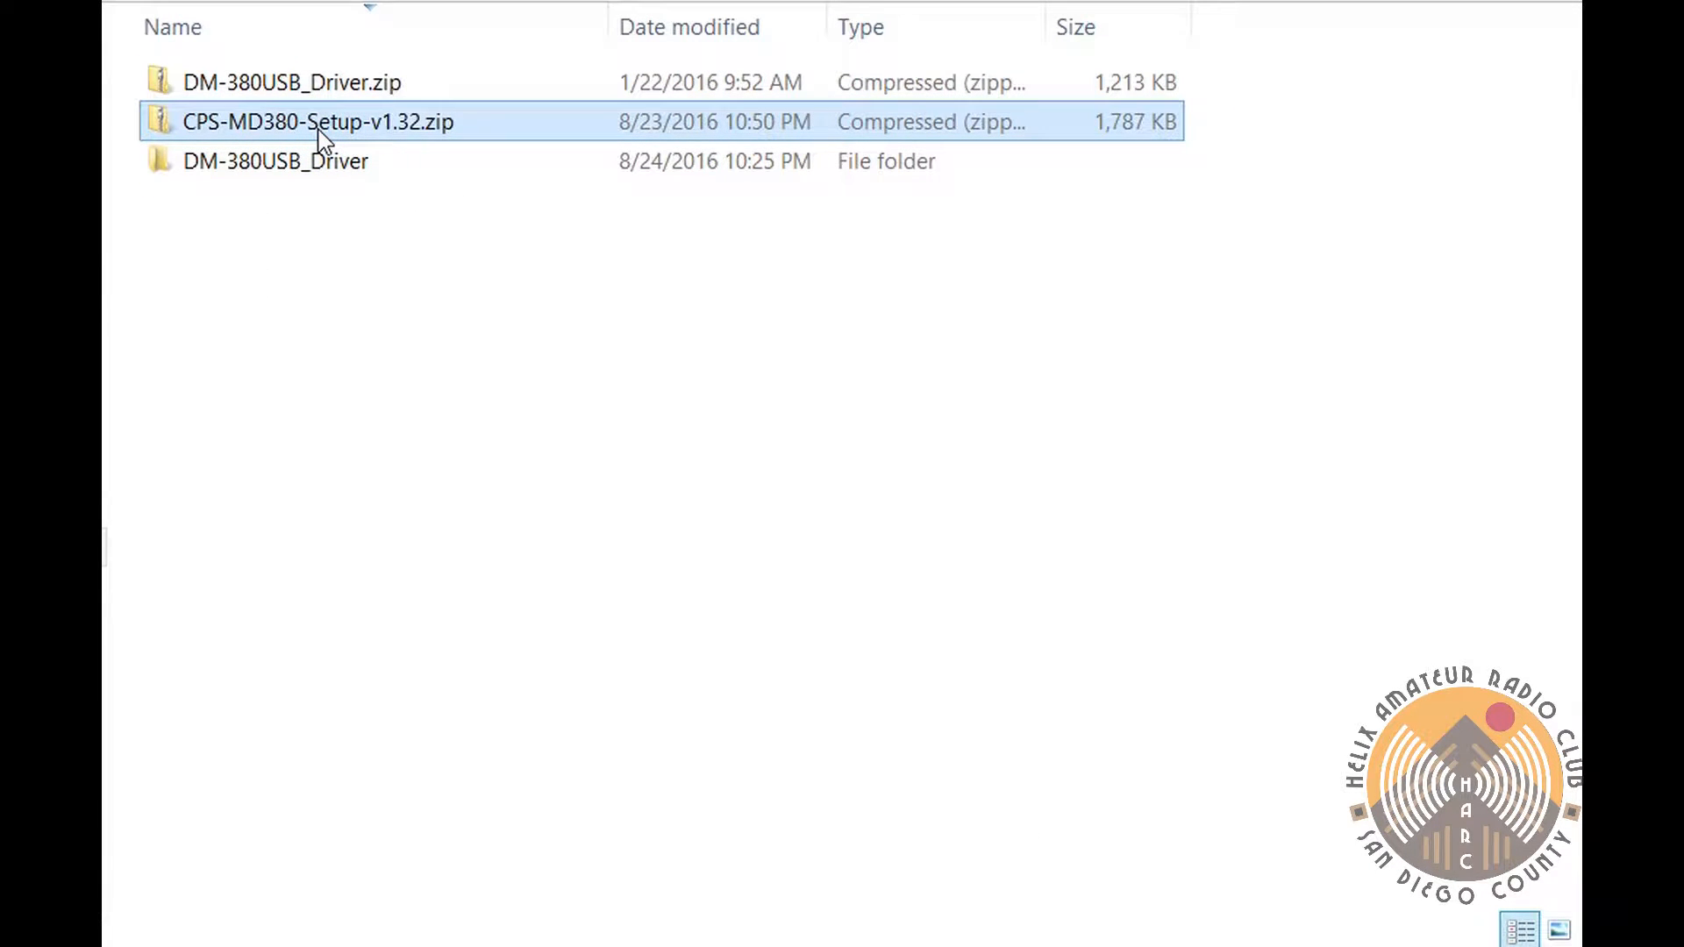
{"action": "right_click", "coordinate": [319, 133]}
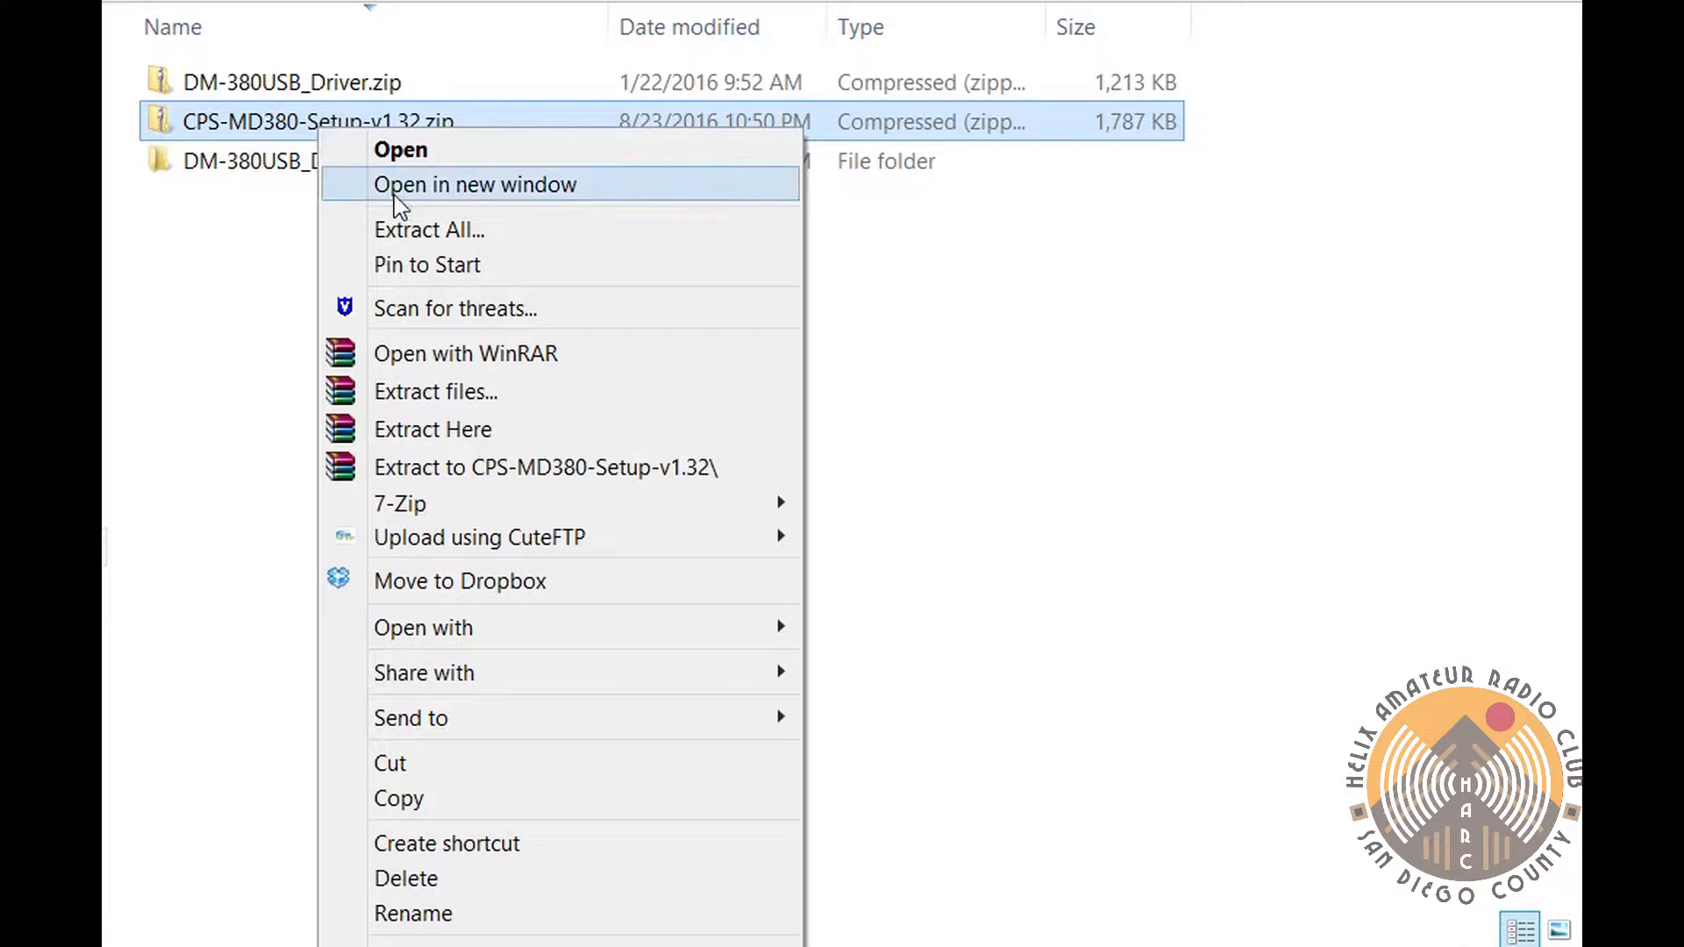
{"action": "left_click", "coordinate": [394, 235]}
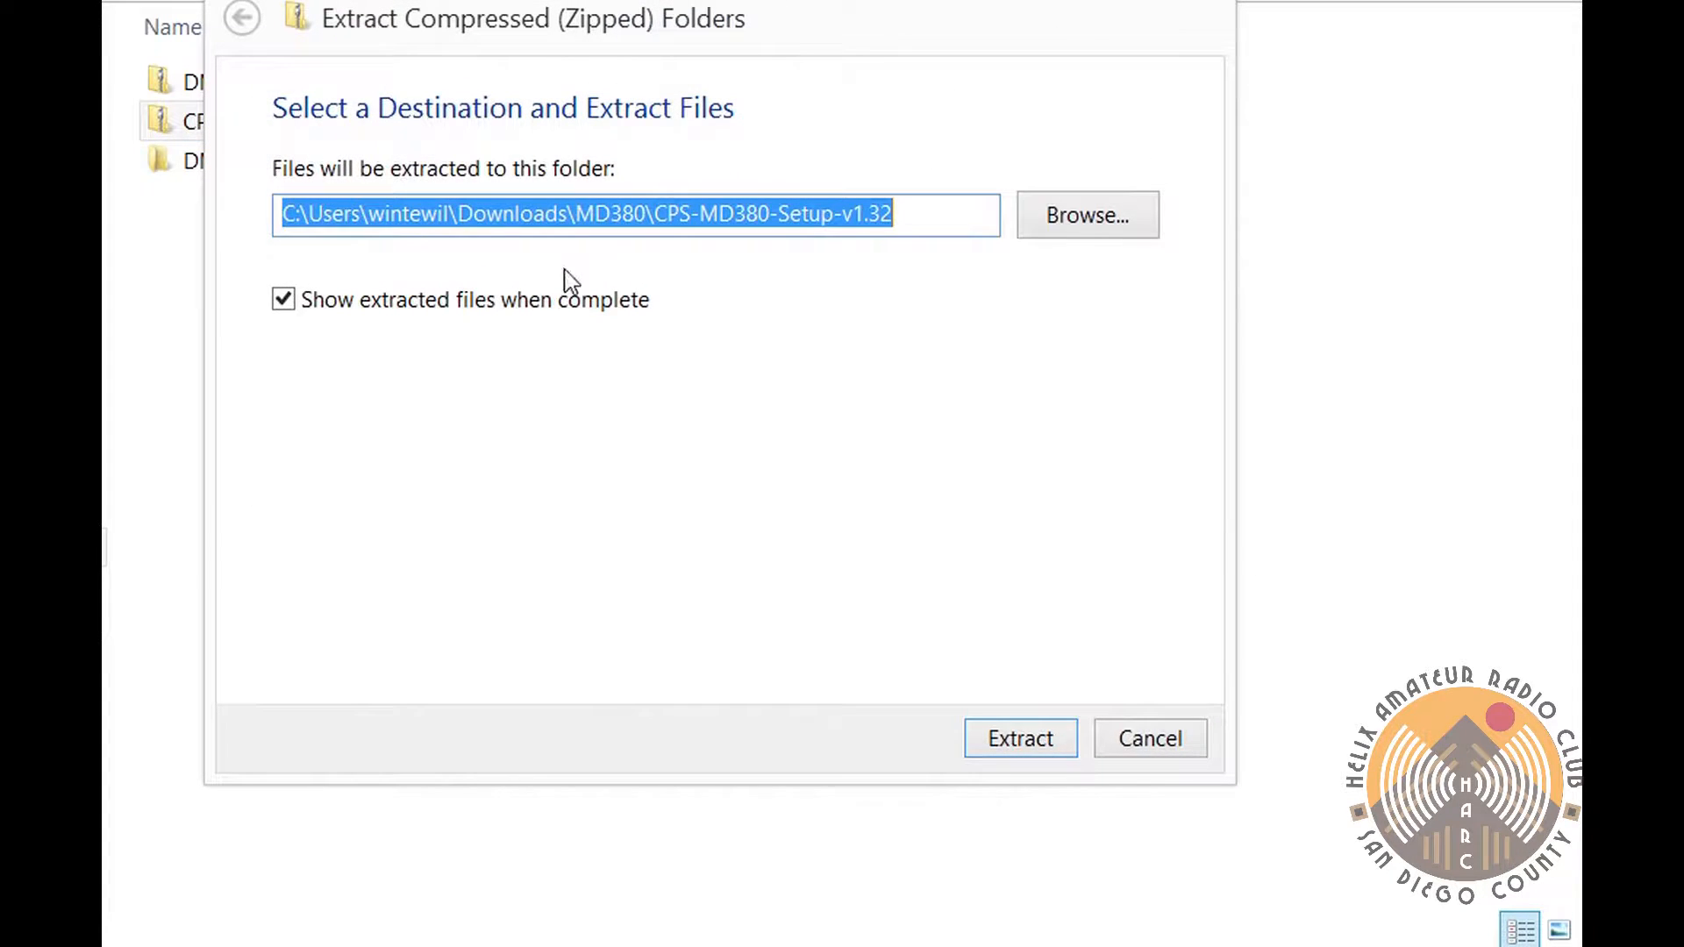
{"action": "left_click", "coordinate": [1039, 741]}
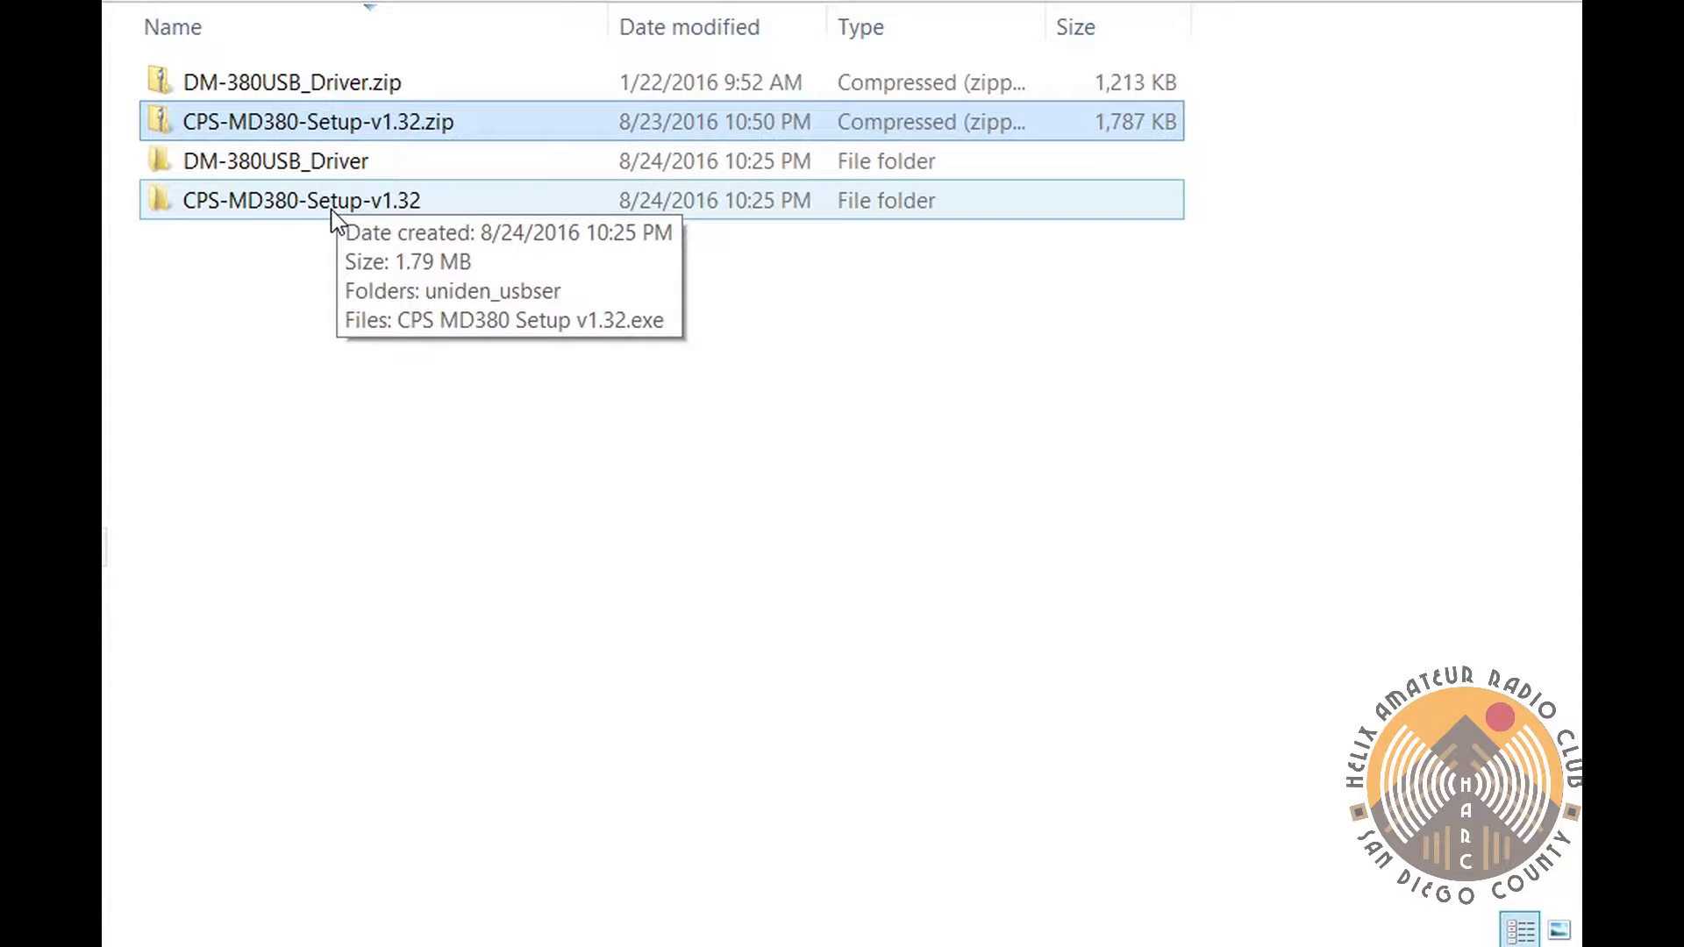
Run CPS MD380 Setup v1.32.exe from the extracted folder and install to C:\TYT\CPS MD380 V1.32 with the default program folder
{"action": "left_click", "coordinate": [332, 211]}
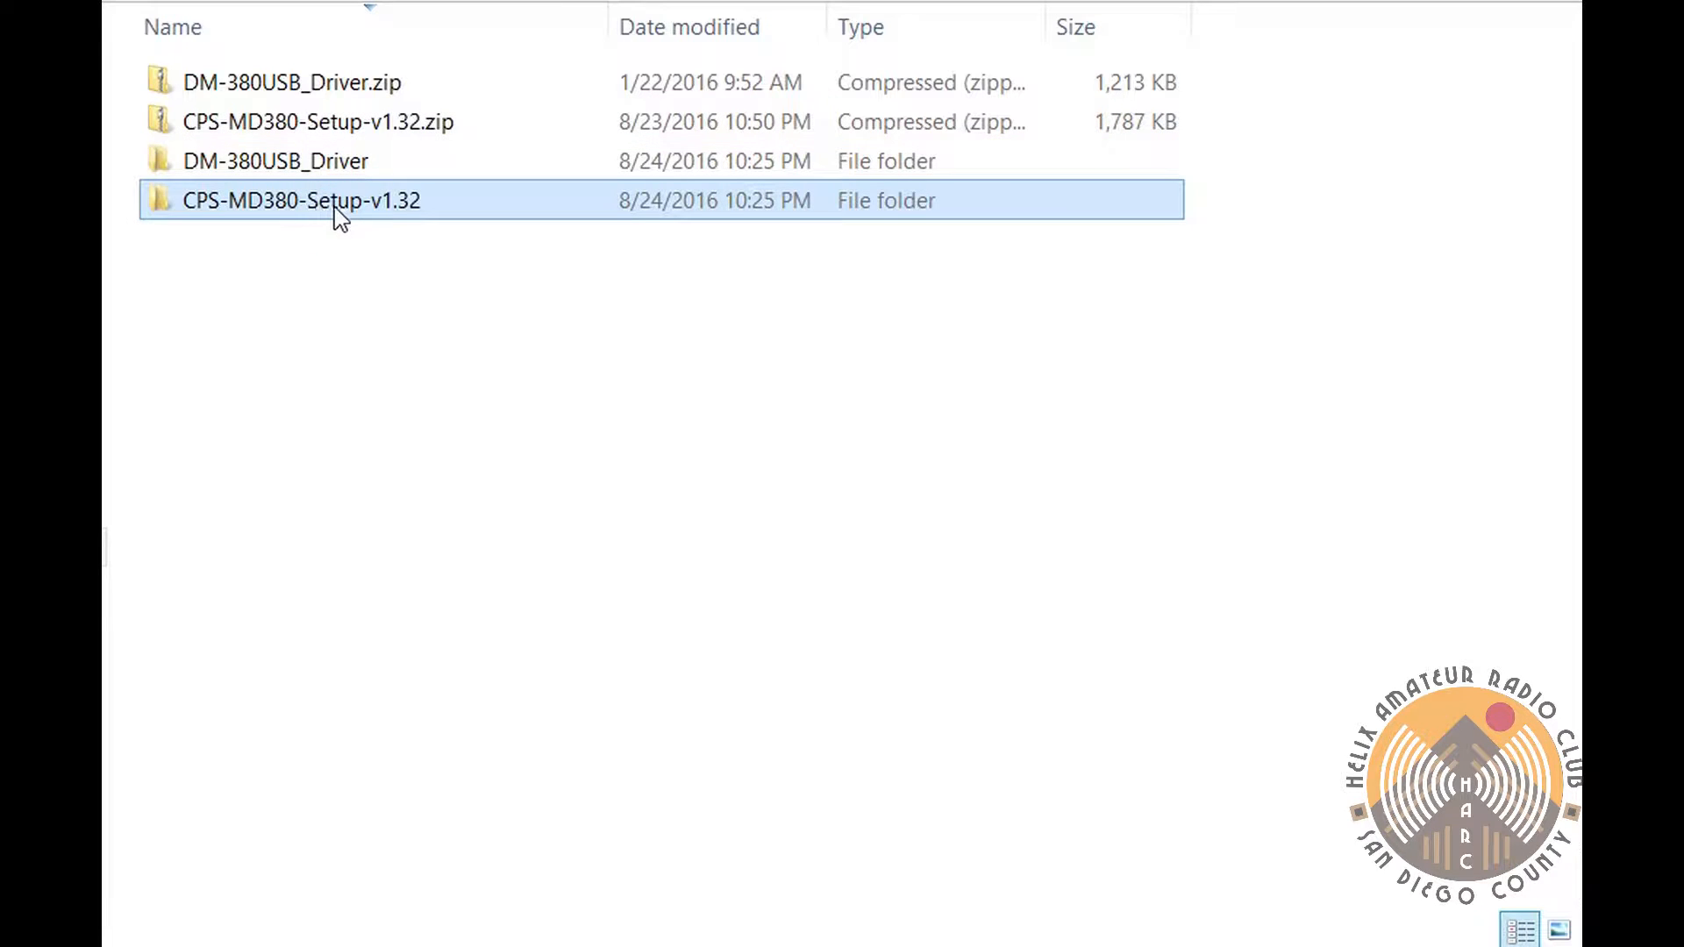
{"action": "double_click", "coordinate": [334, 209]}
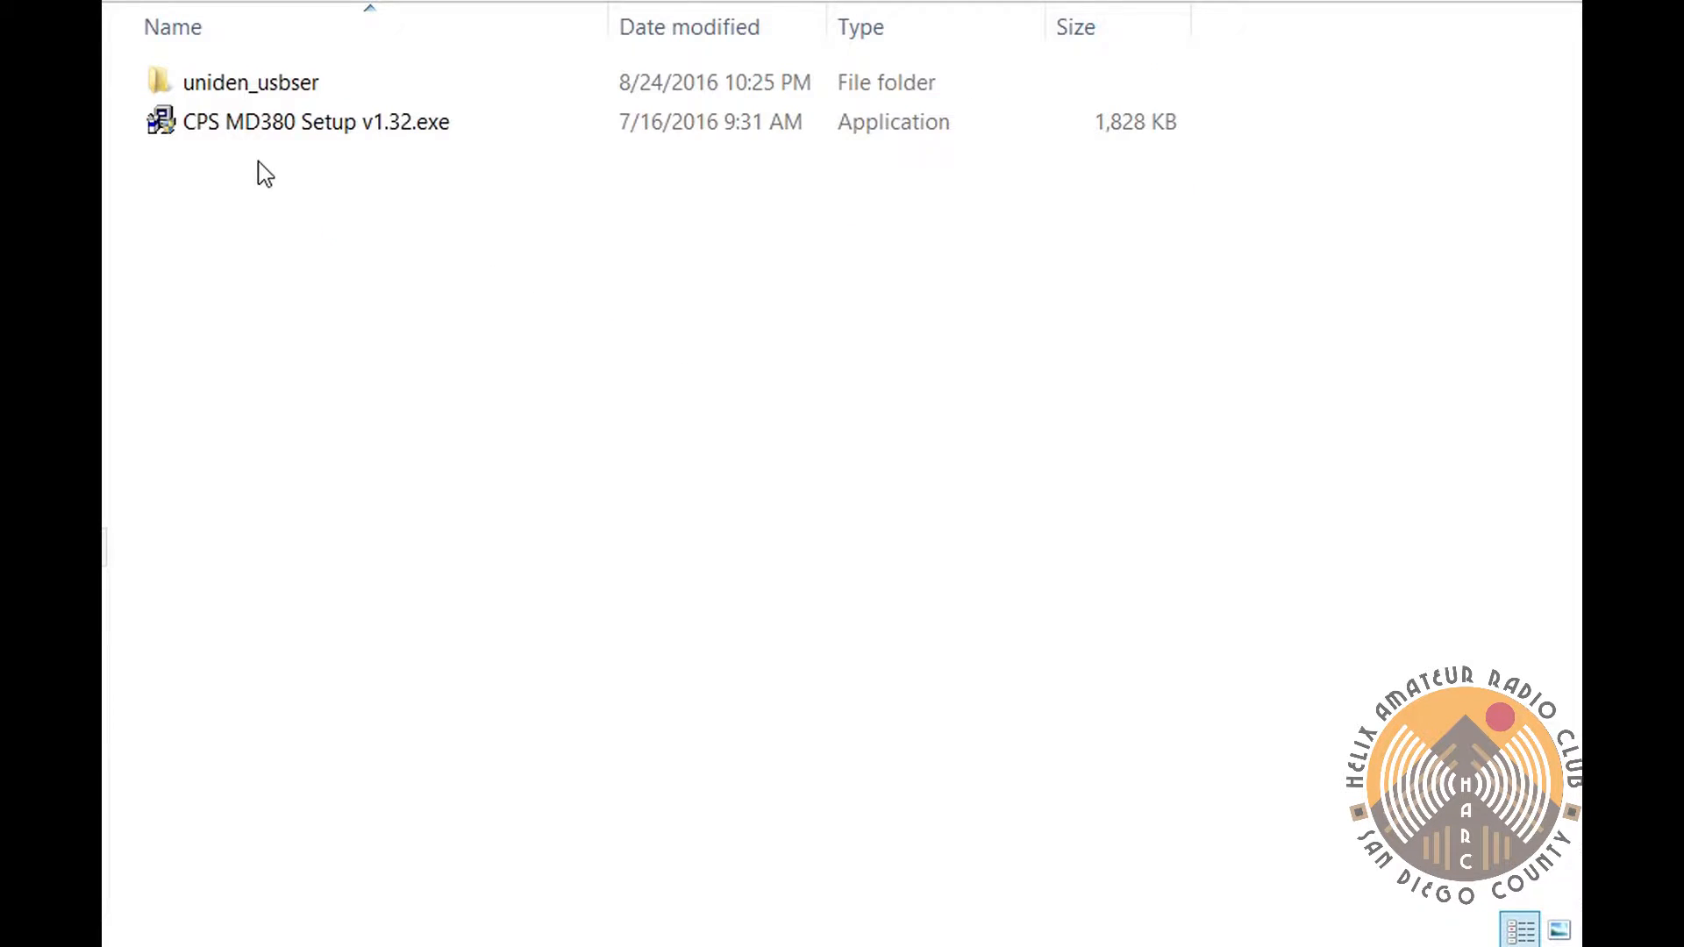
{"action": "left_click", "coordinate": [309, 132]}
{"action": "double_click", "coordinate": [311, 133]}
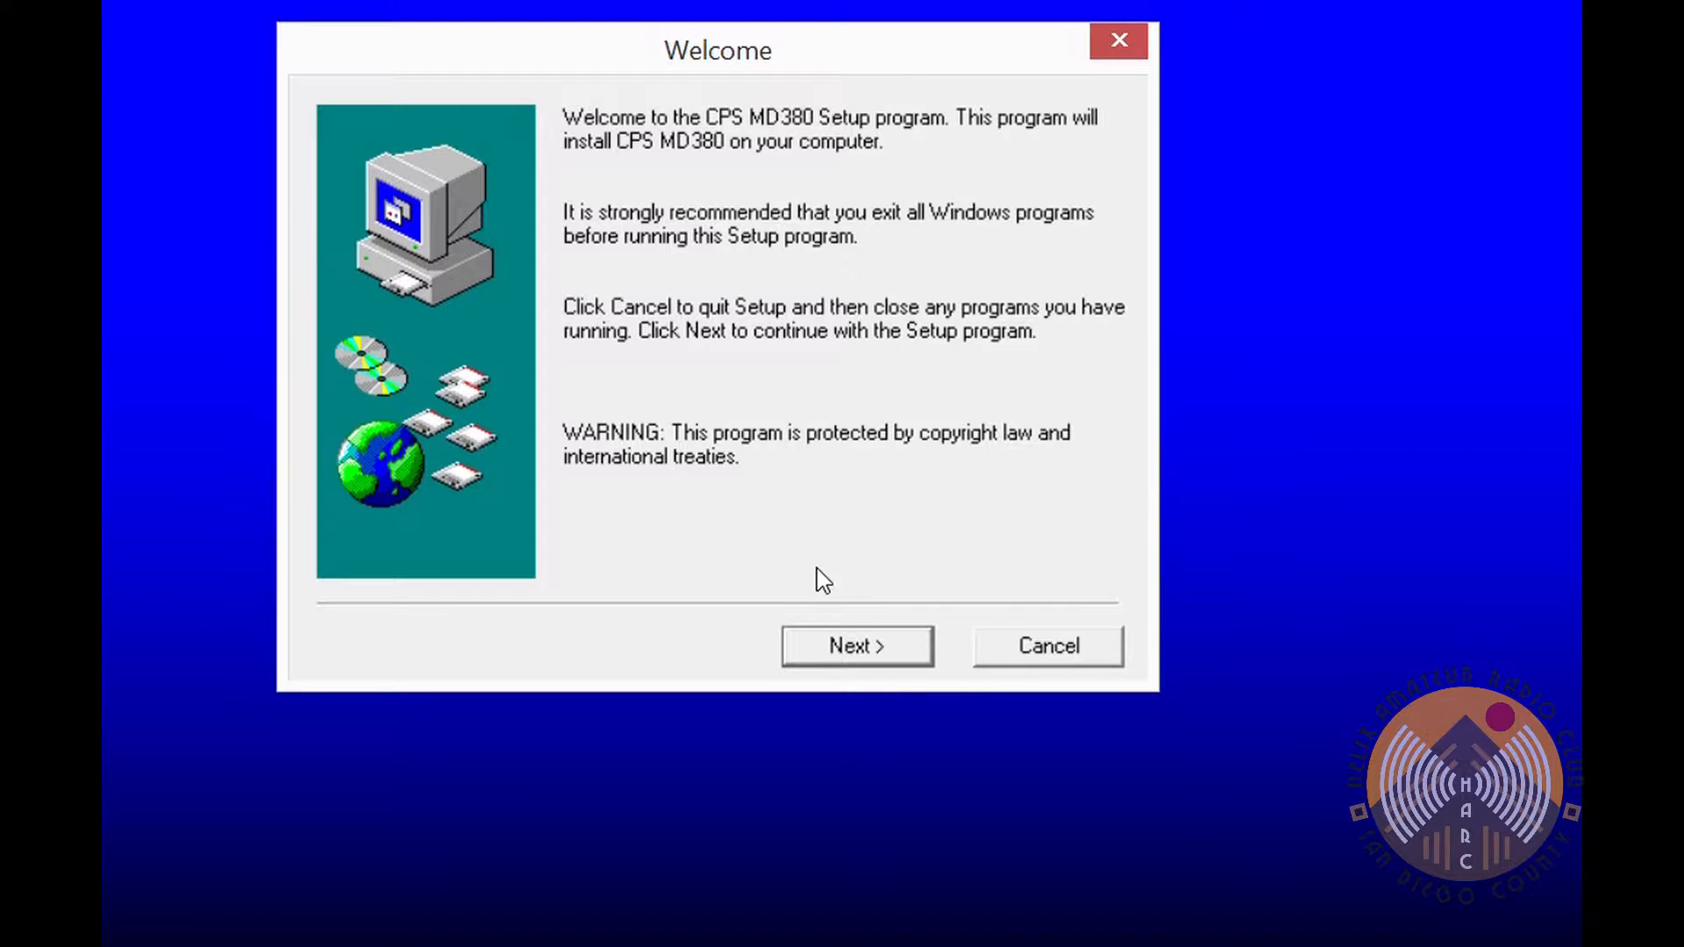
{"action": "left_click", "coordinate": [868, 647]}
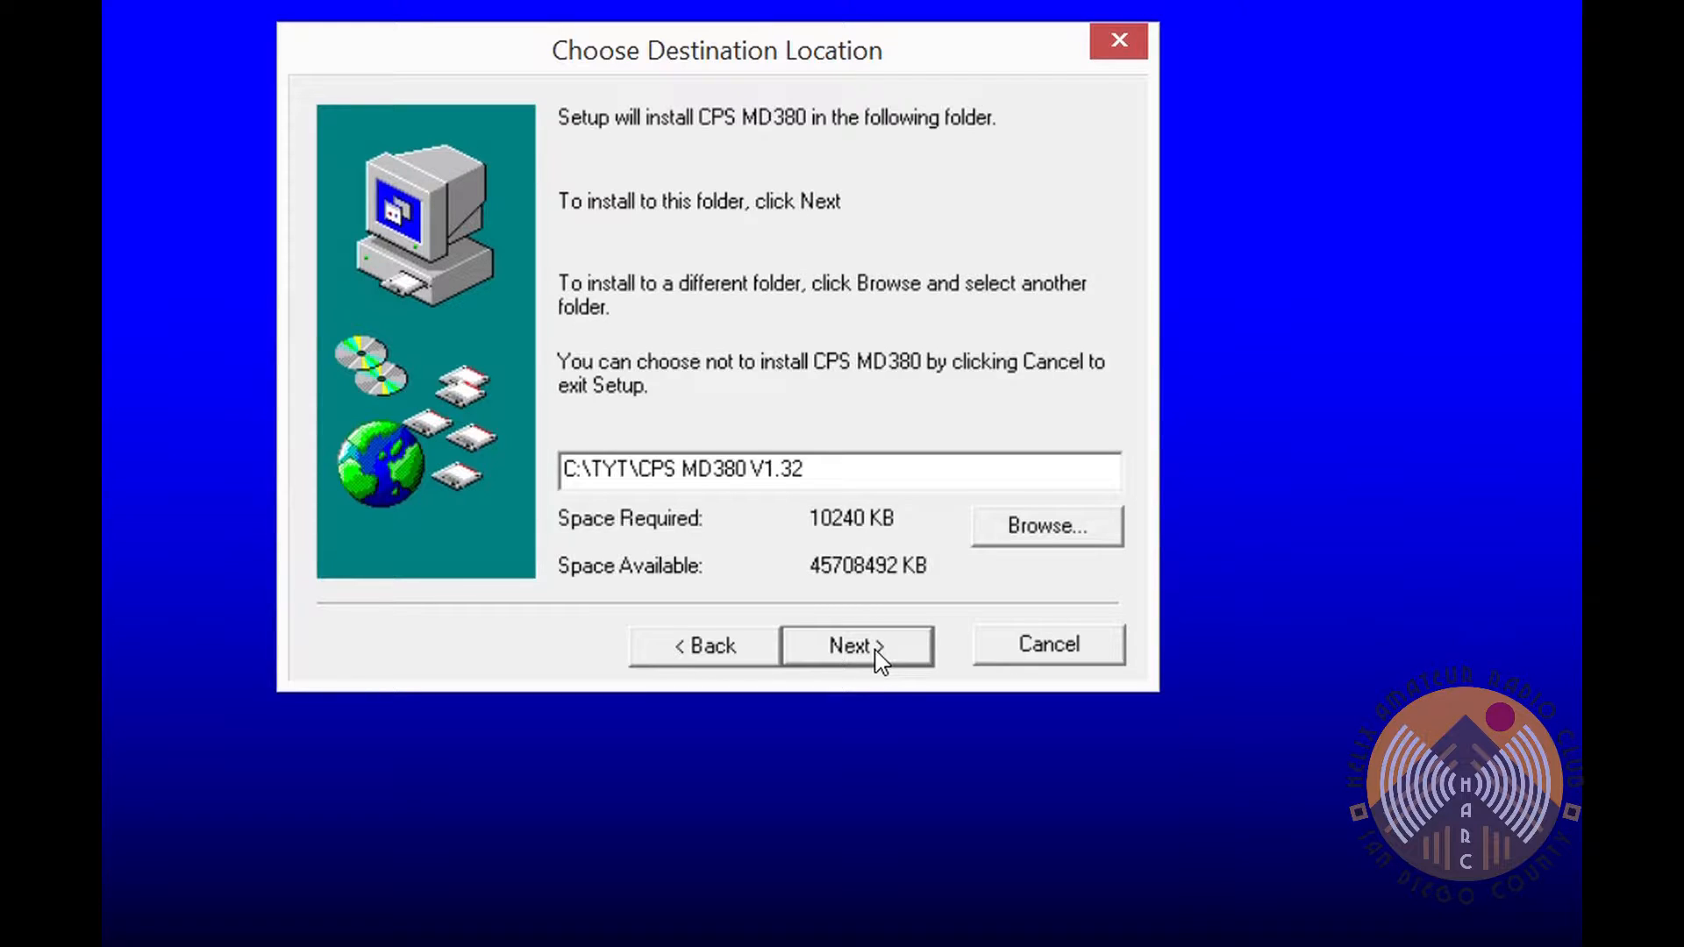
{"action": "left_click", "coordinate": [877, 650]}
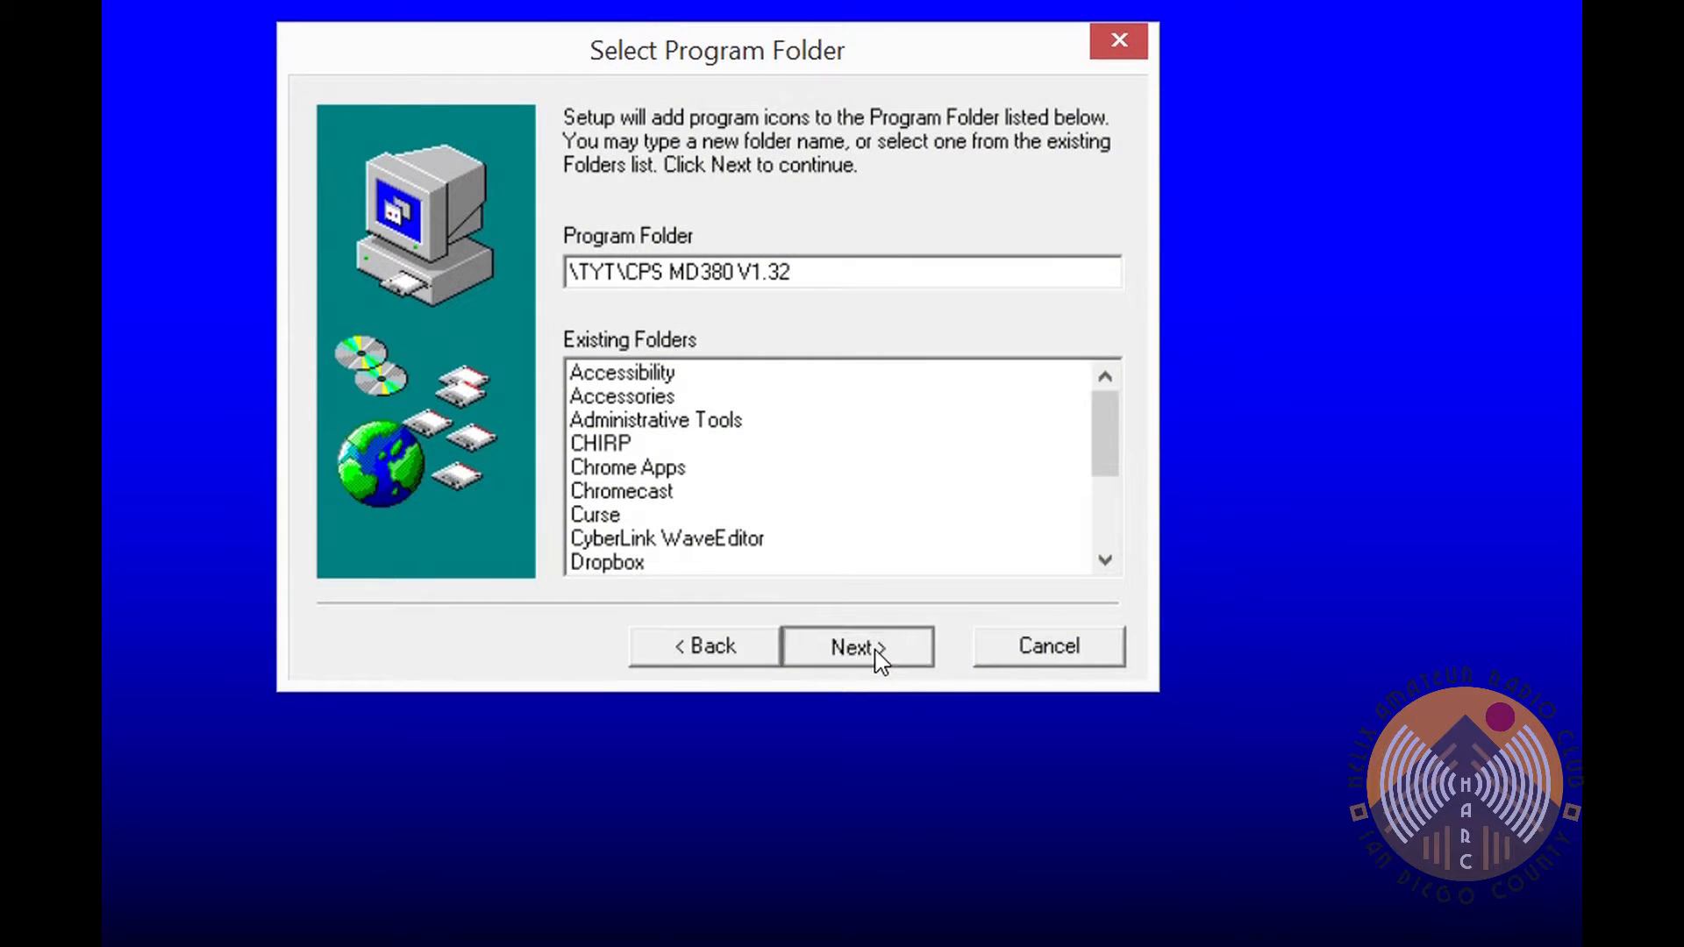
{"action": "left_click", "coordinate": [877, 657]}
{"action": "left_click", "coordinate": [877, 653]}
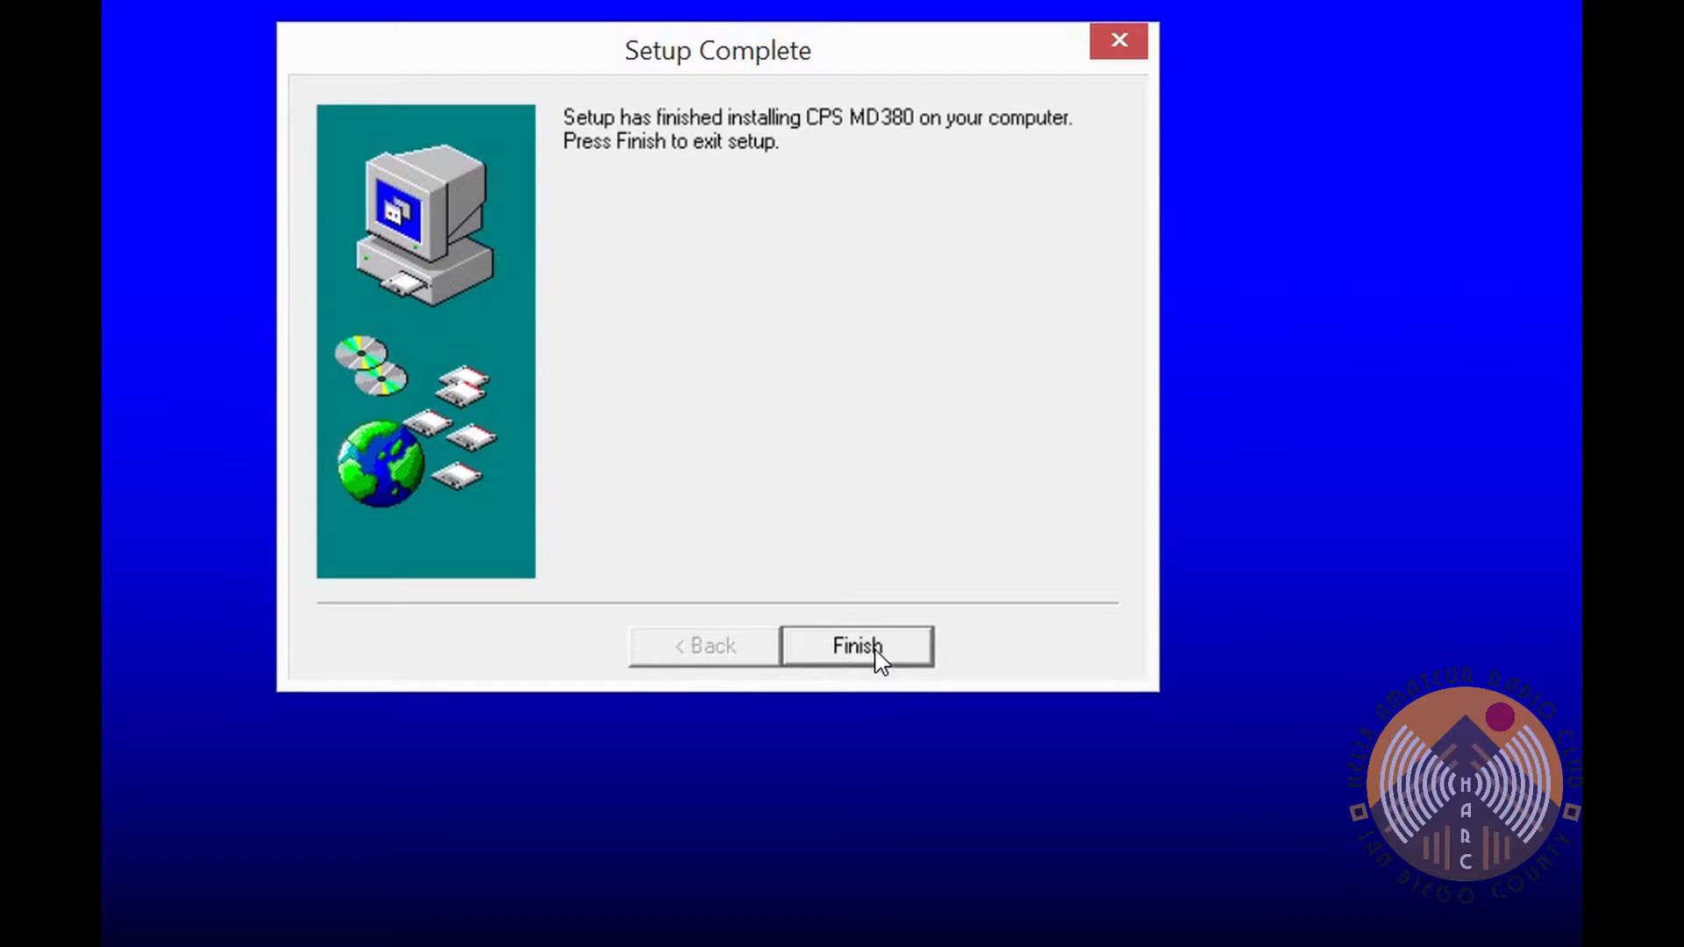
{"action": "left_click", "coordinate": [880, 658]}
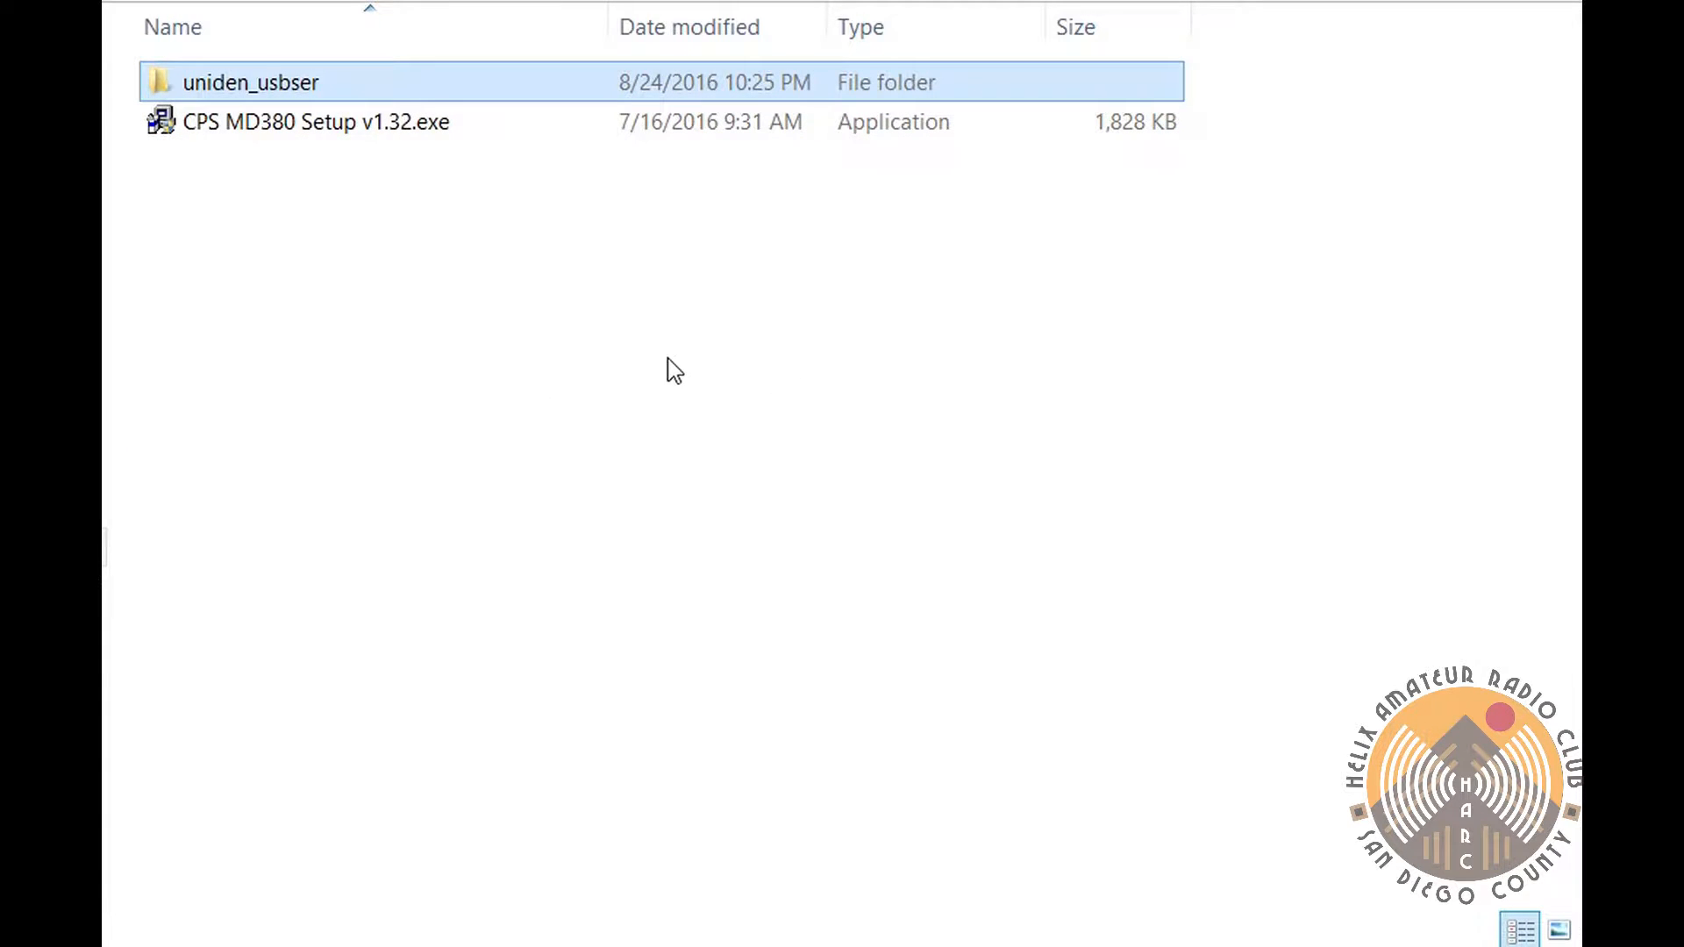
Go to the USB Driver folder inside DM-380USB_Driver and launch the dpinst_amd64.exe driver installer
{"action": "key", "text": "alt+Left"}
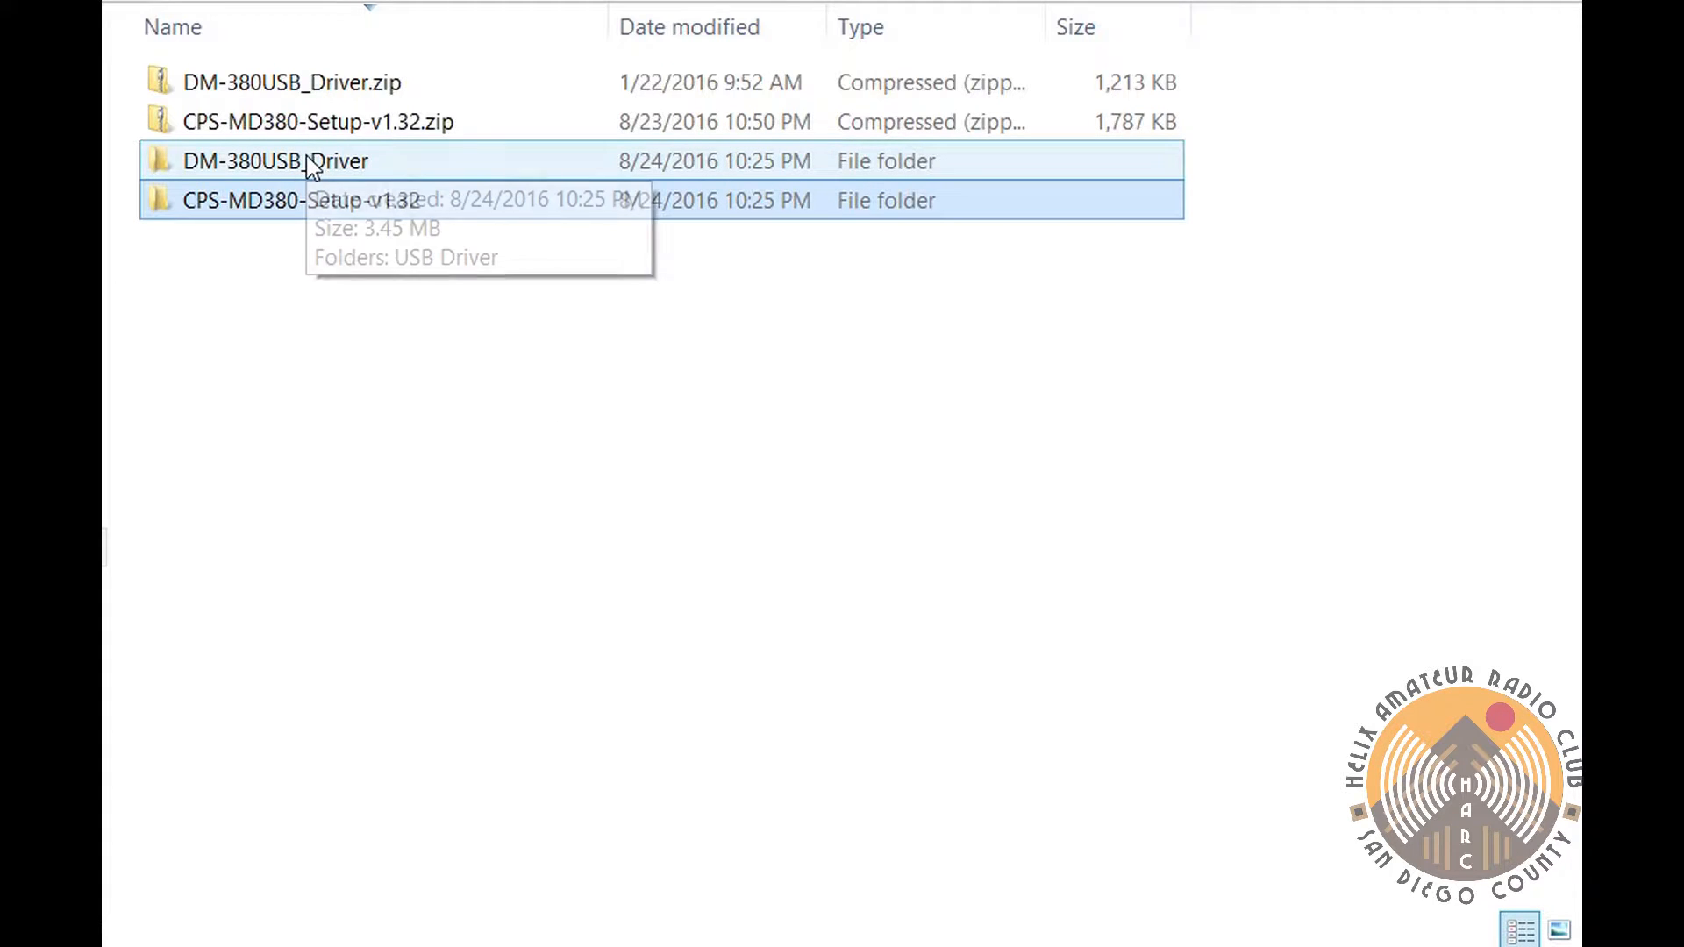
{"action": "mouse_move", "coordinate": [218, 196]}
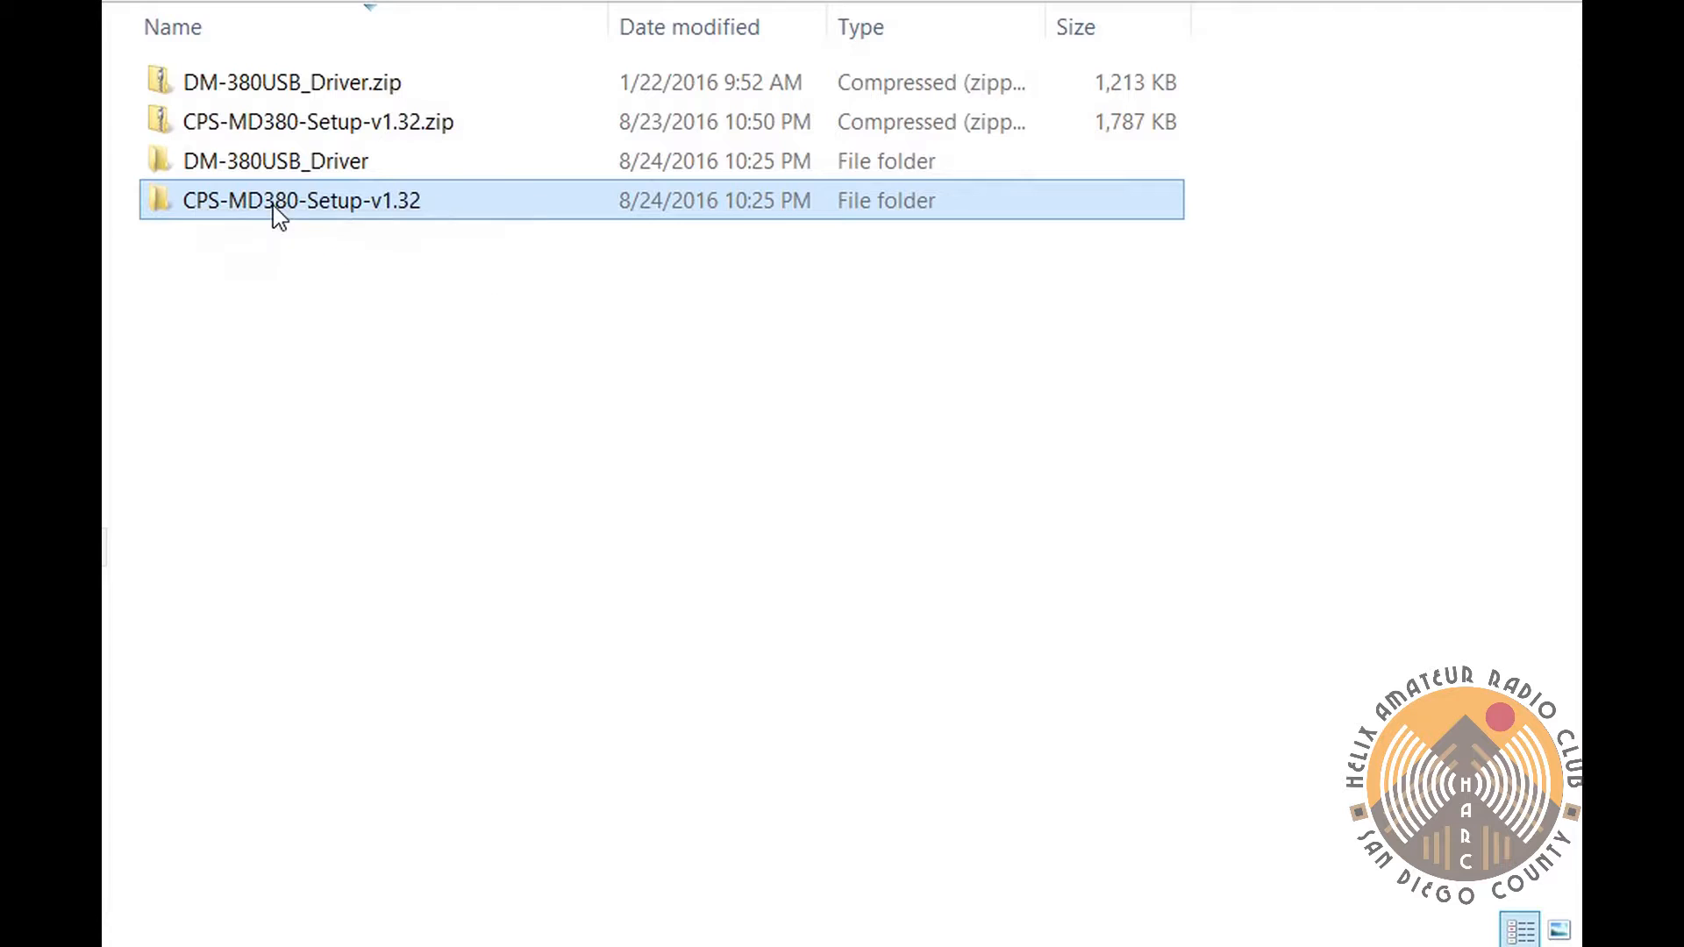
{"action": "left_click", "coordinate": [284, 169]}
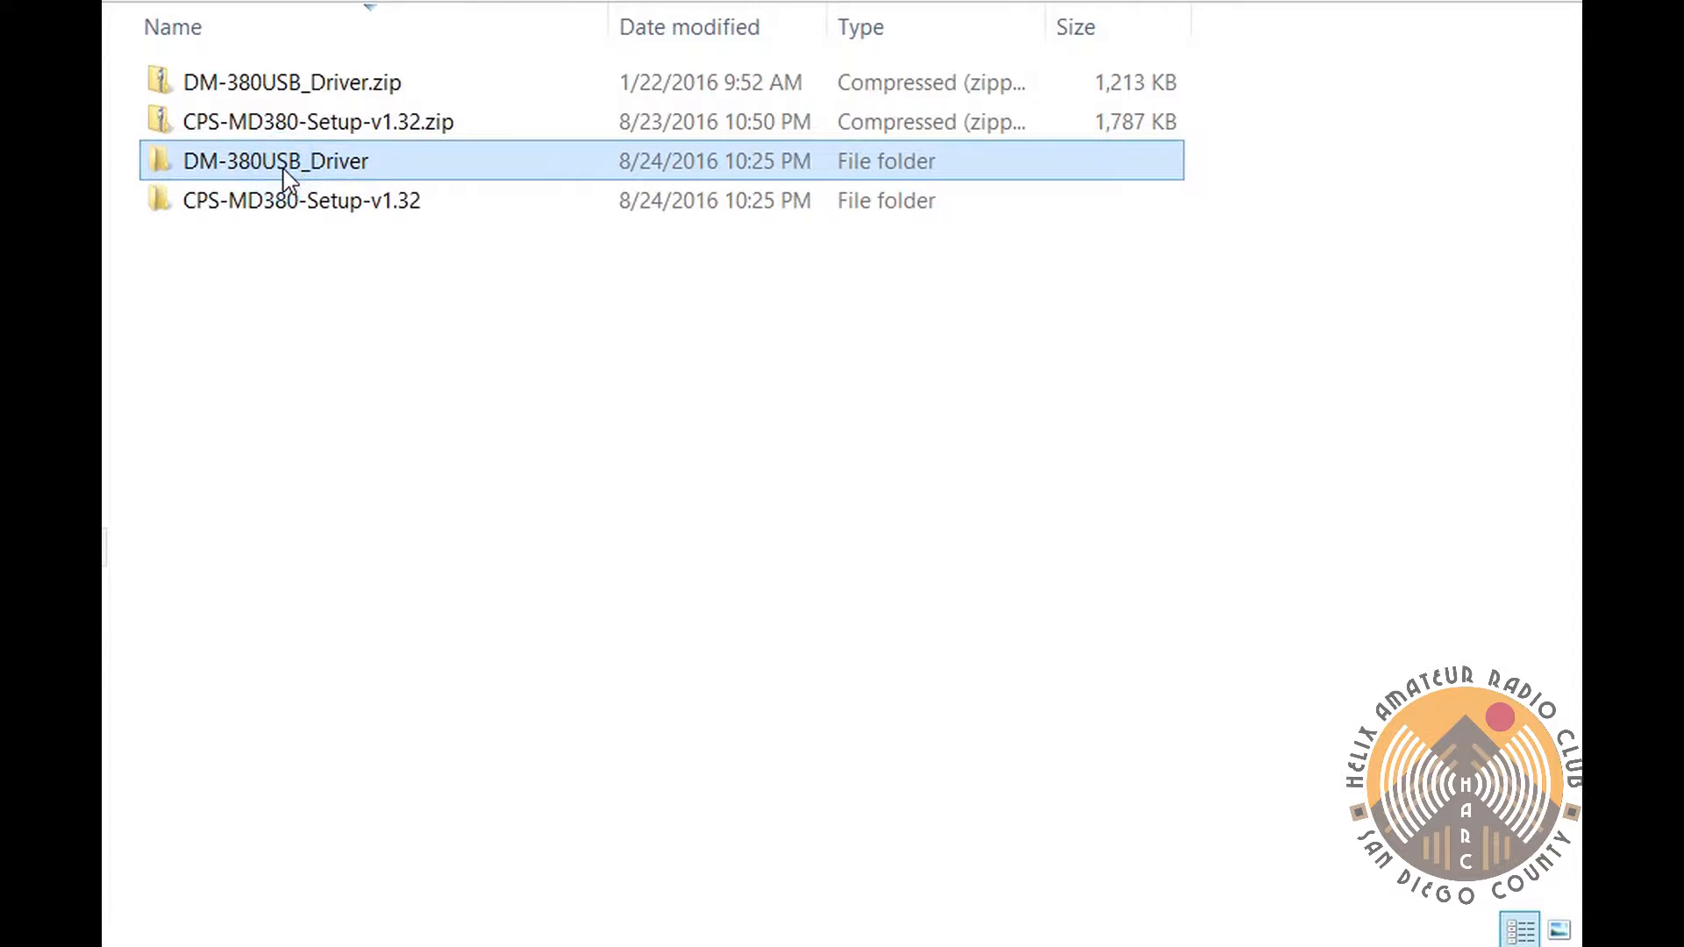
{"action": "double_click", "coordinate": [290, 170]}
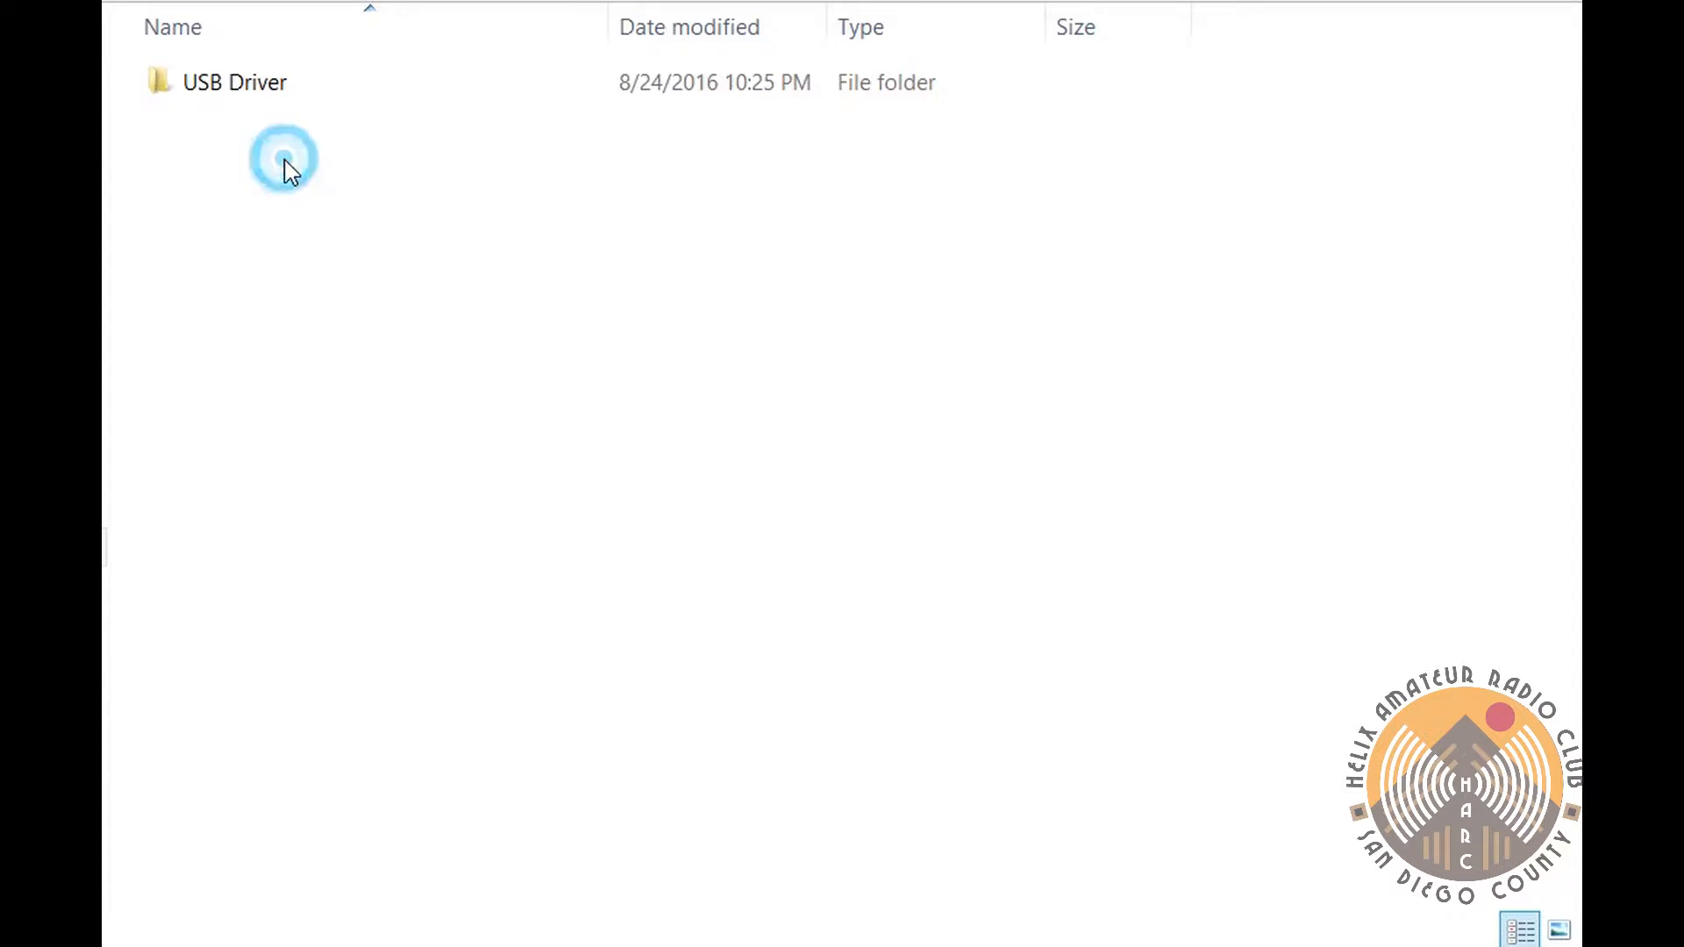
{"action": "double_click", "coordinate": [272, 87]}
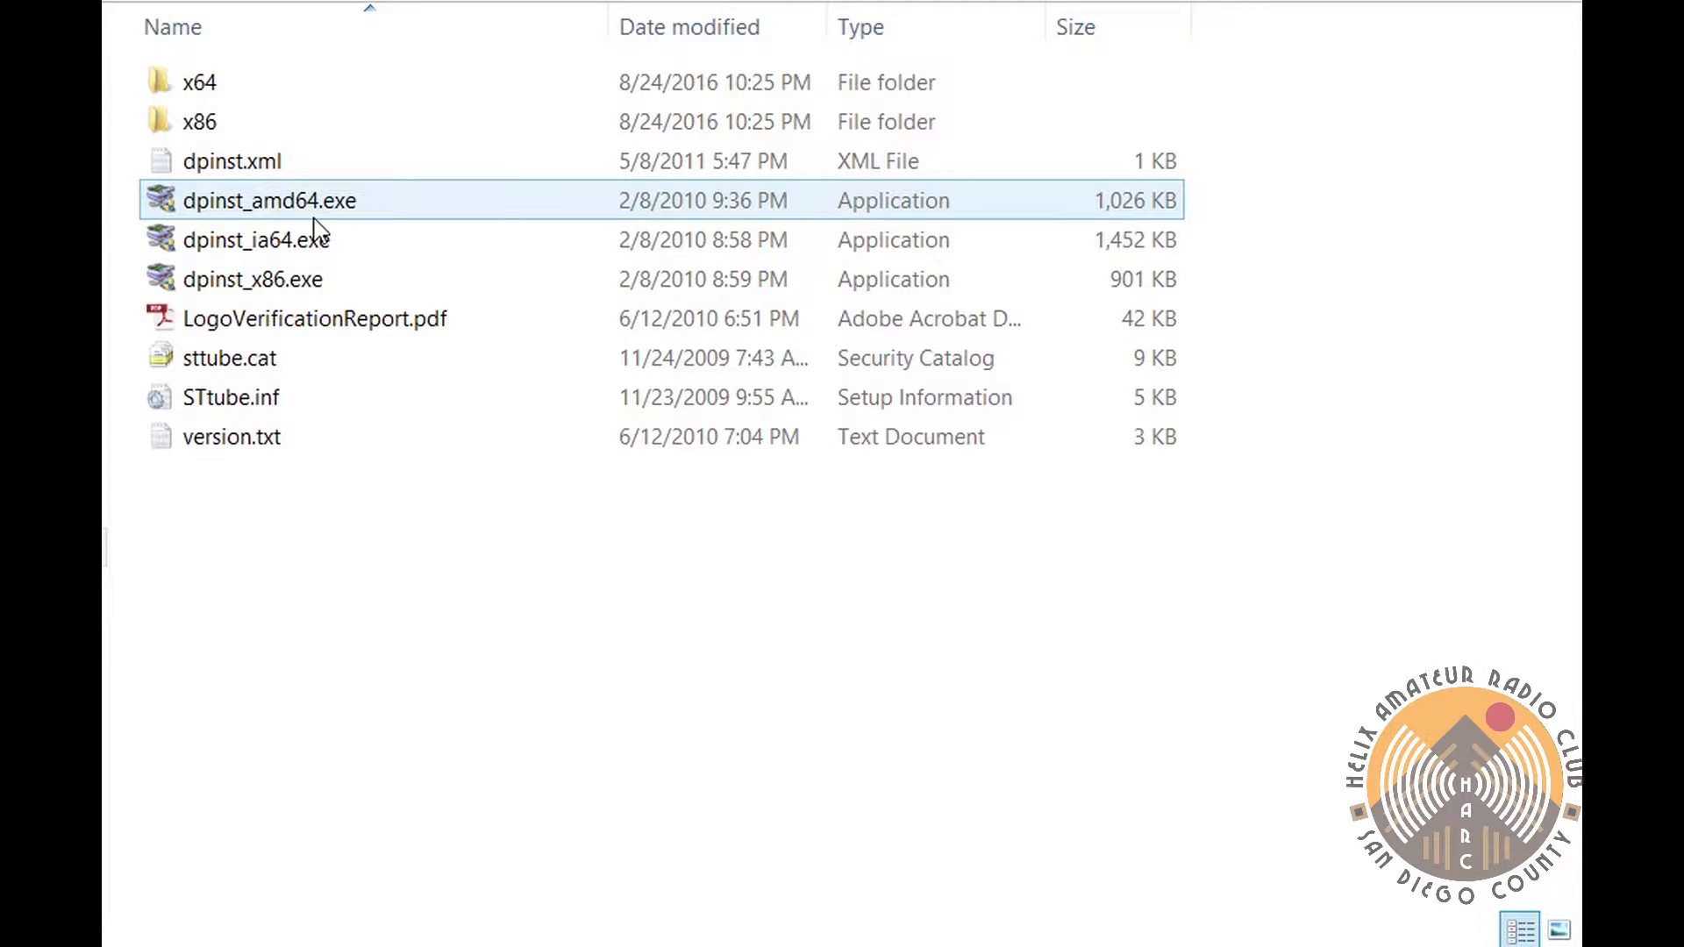
{"action": "mouse_move", "coordinate": [319, 211]}
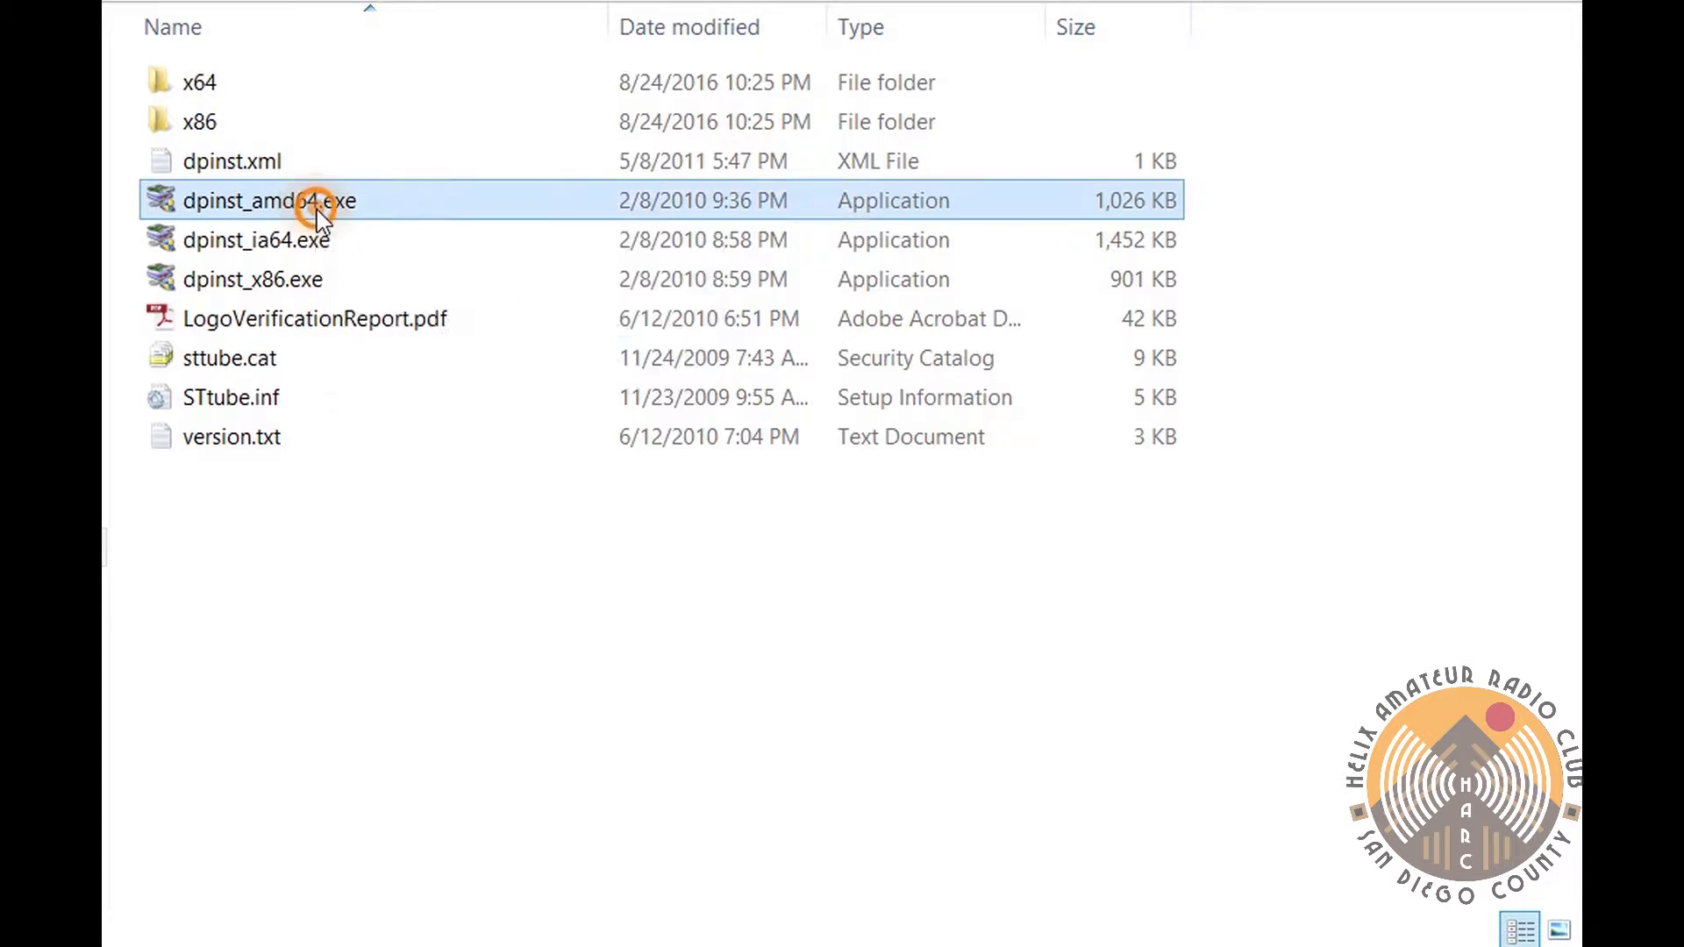
{"action": "right_click", "coordinate": [311, 203]}
{"action": "left_click", "coordinate": [337, 235]}
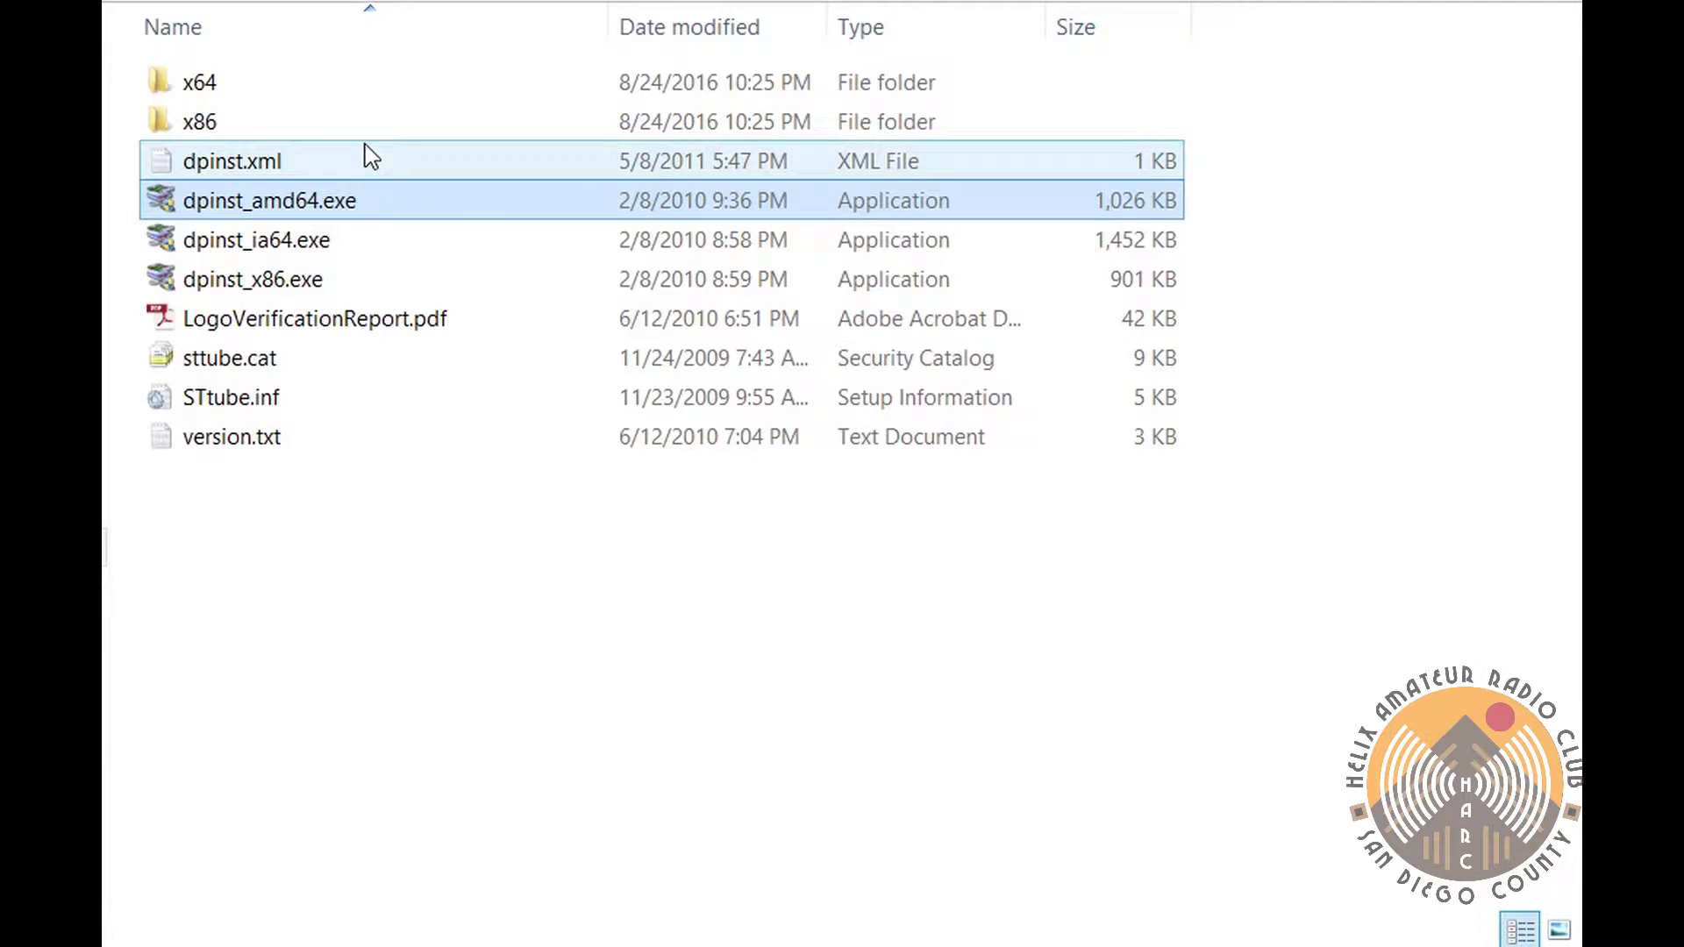
Examine the driver files in the x64 folder and return to the main MD380 folder
{"action": "double_click", "coordinate": [328, 96]}
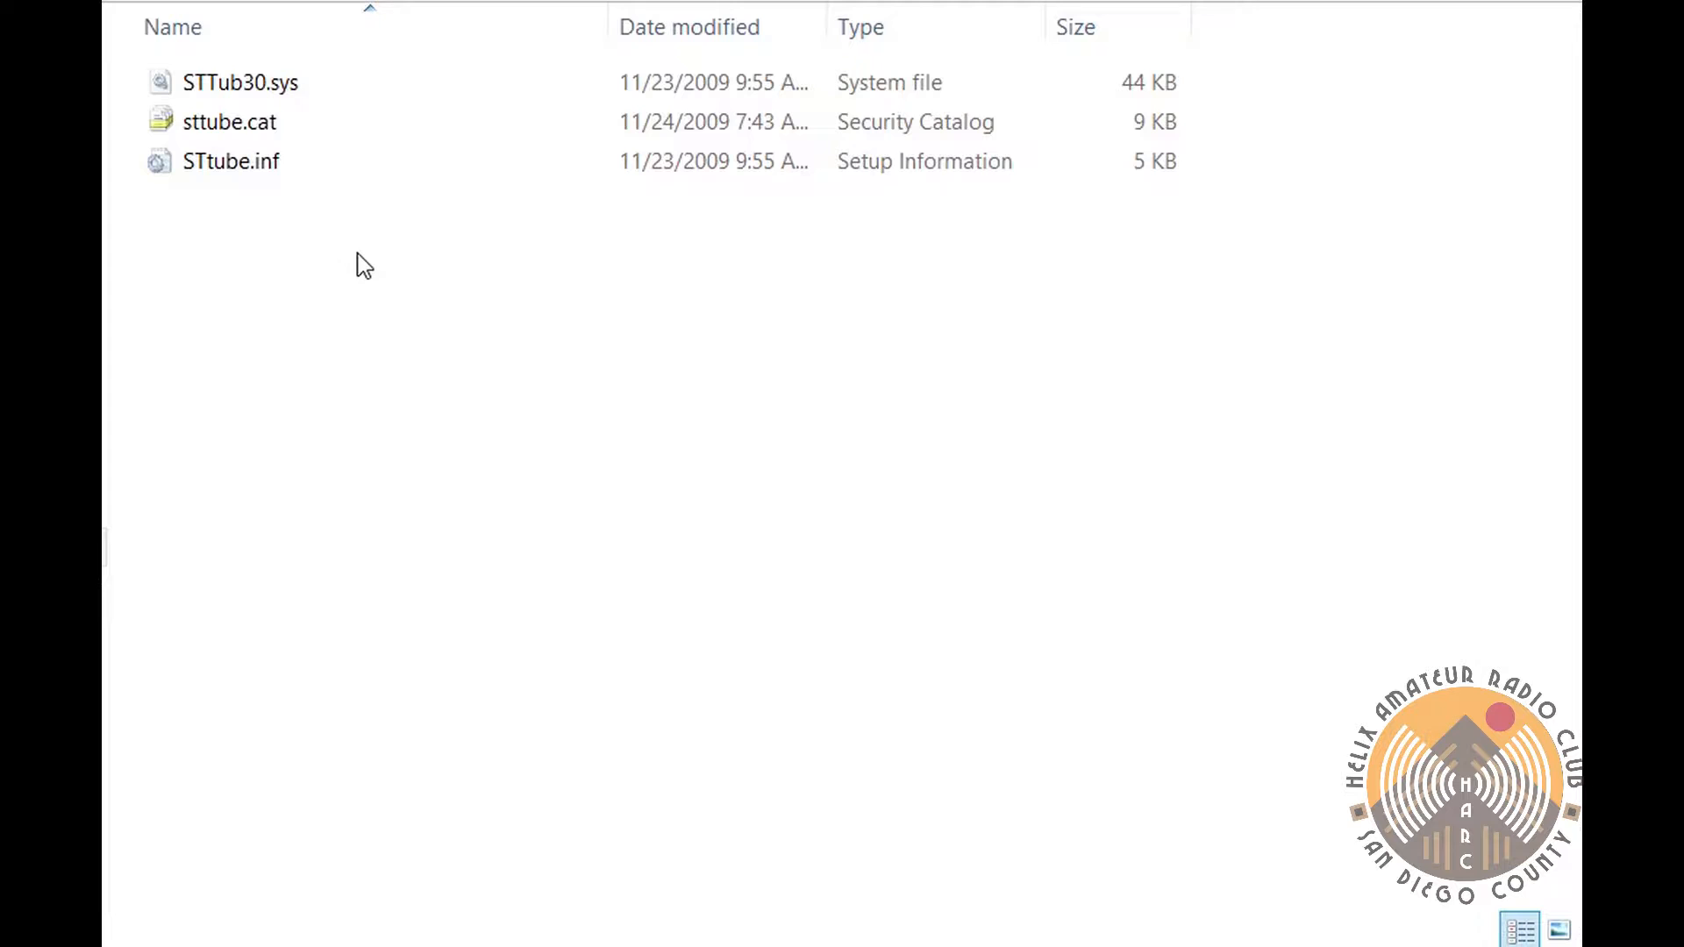
{"action": "key", "text": "alt+Left"}
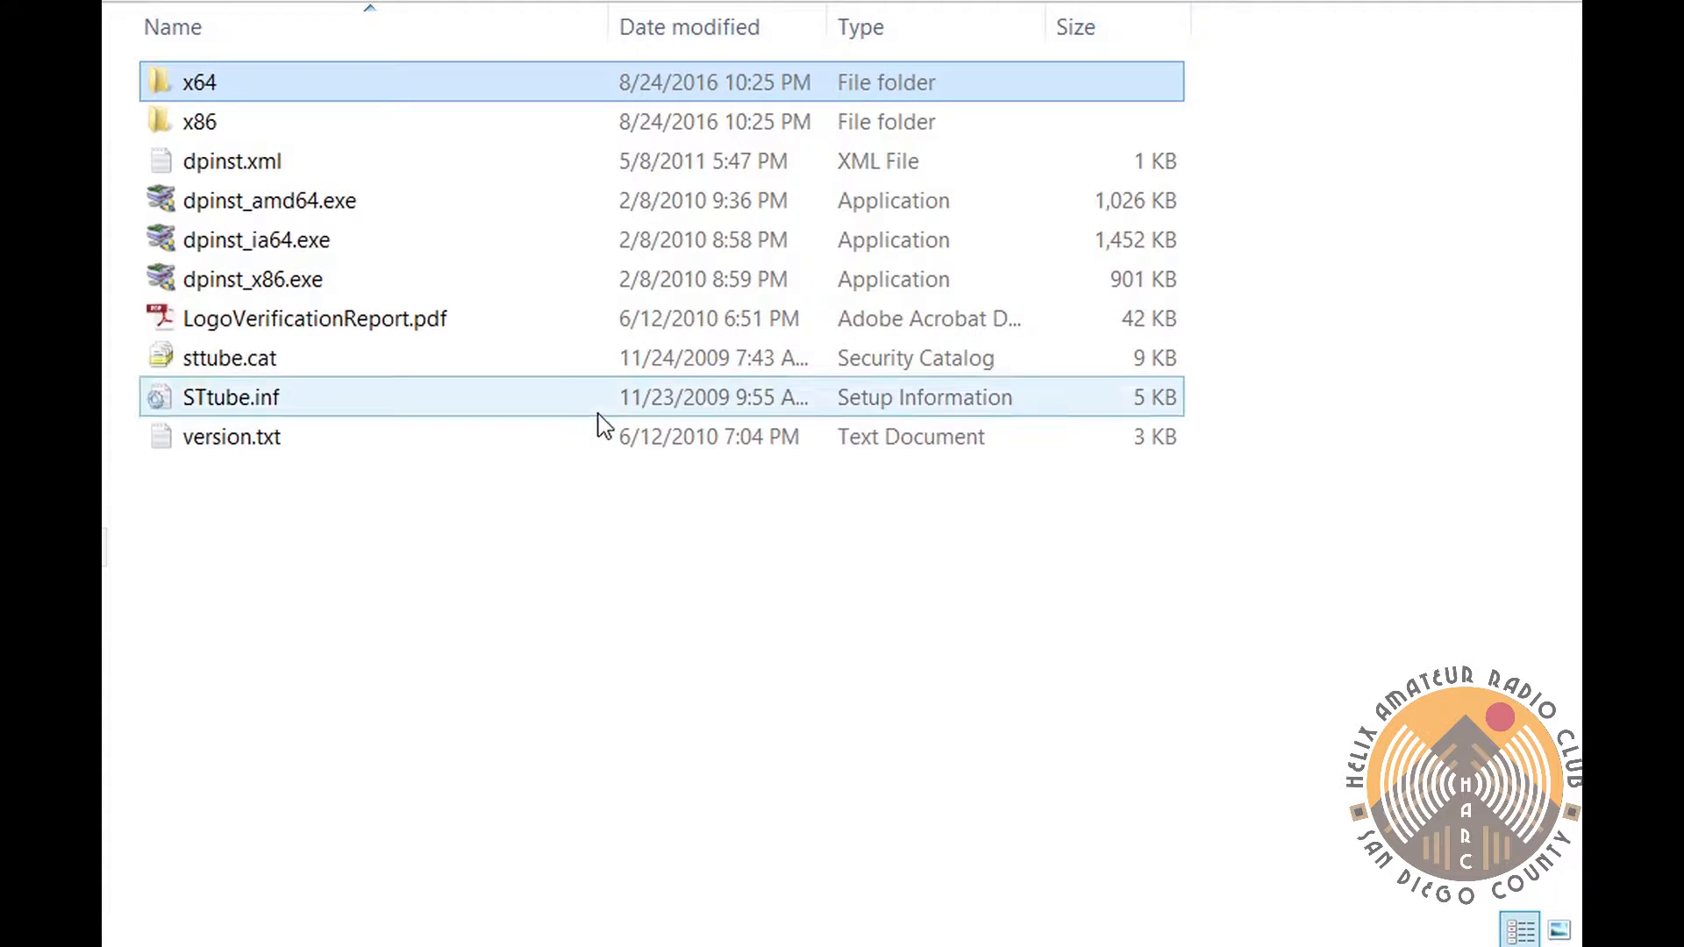
{"action": "key", "text": "alt+Left"}
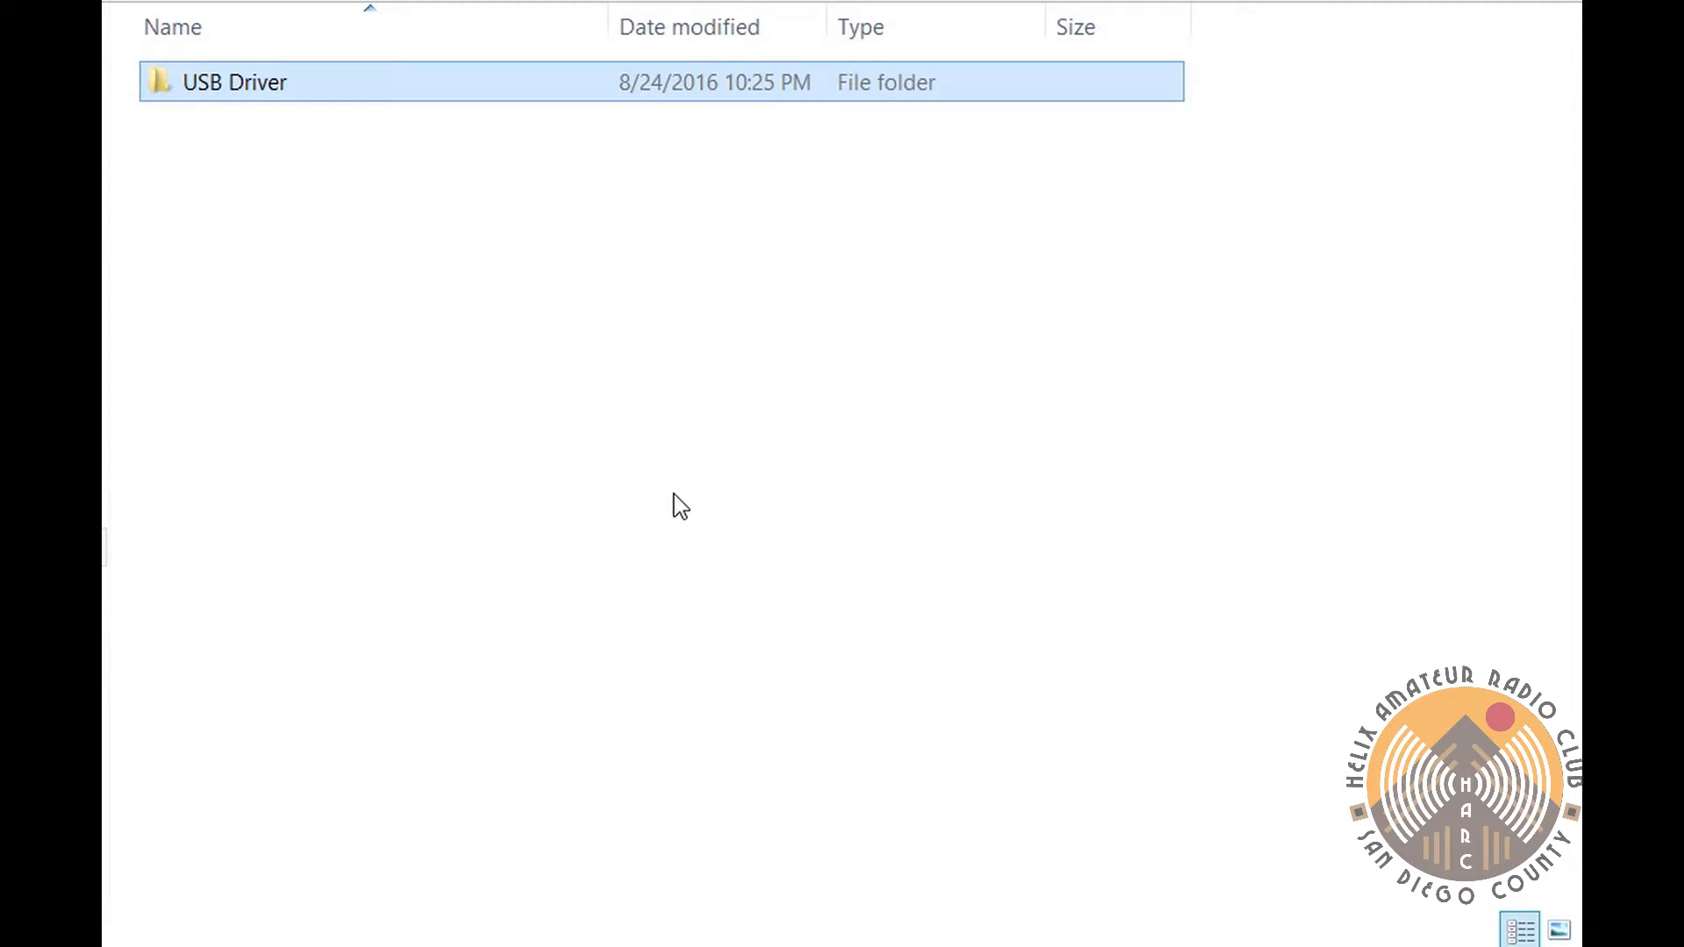
{"action": "key", "text": "alt+Left"}
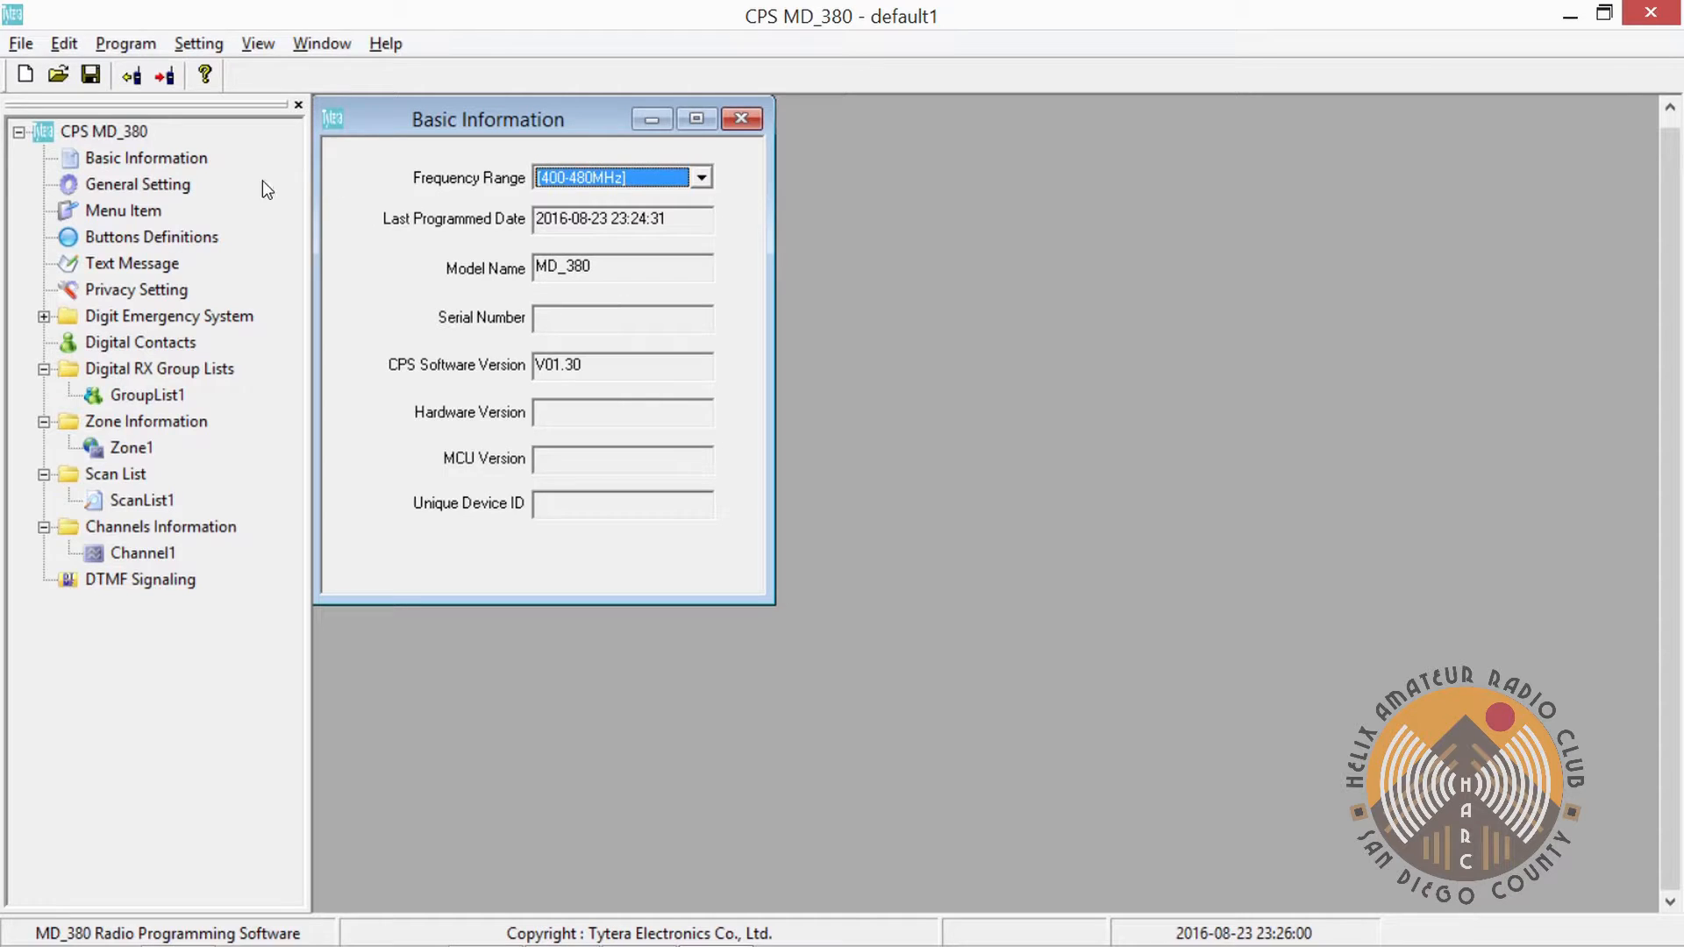
Review the Radio Name and Radio ID fields in General Setting, open Menu Item, and close General Setting
{"action": "double_click", "coordinate": [130, 182]}
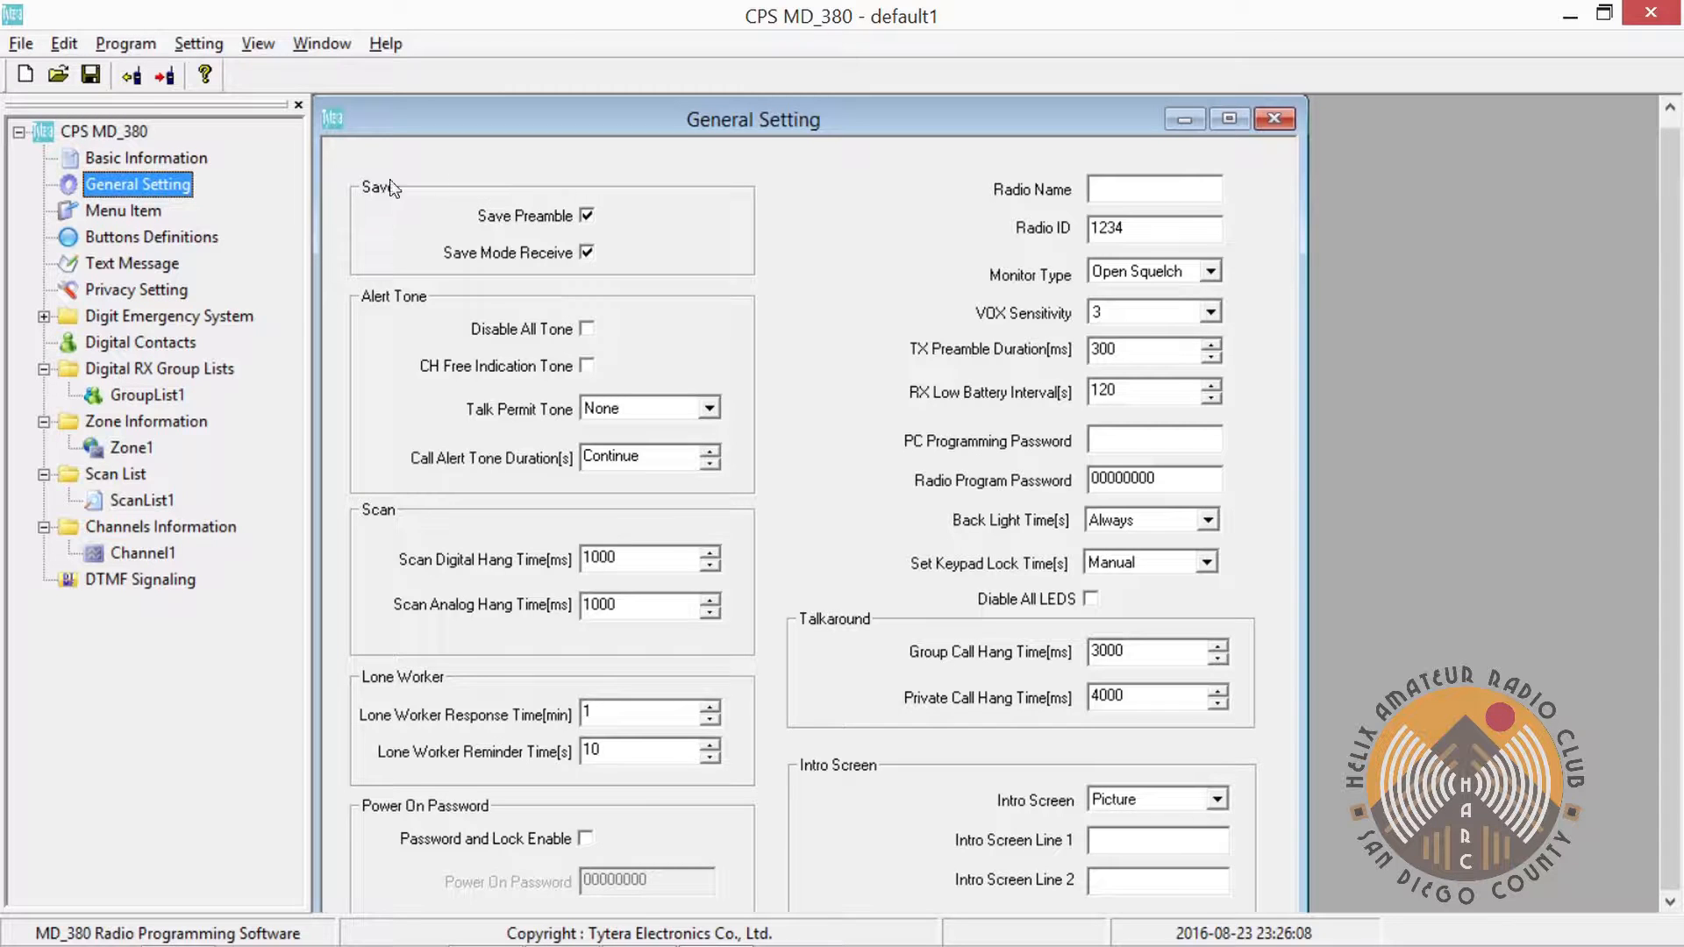
{"action": "left_click", "coordinate": [1118, 197]}
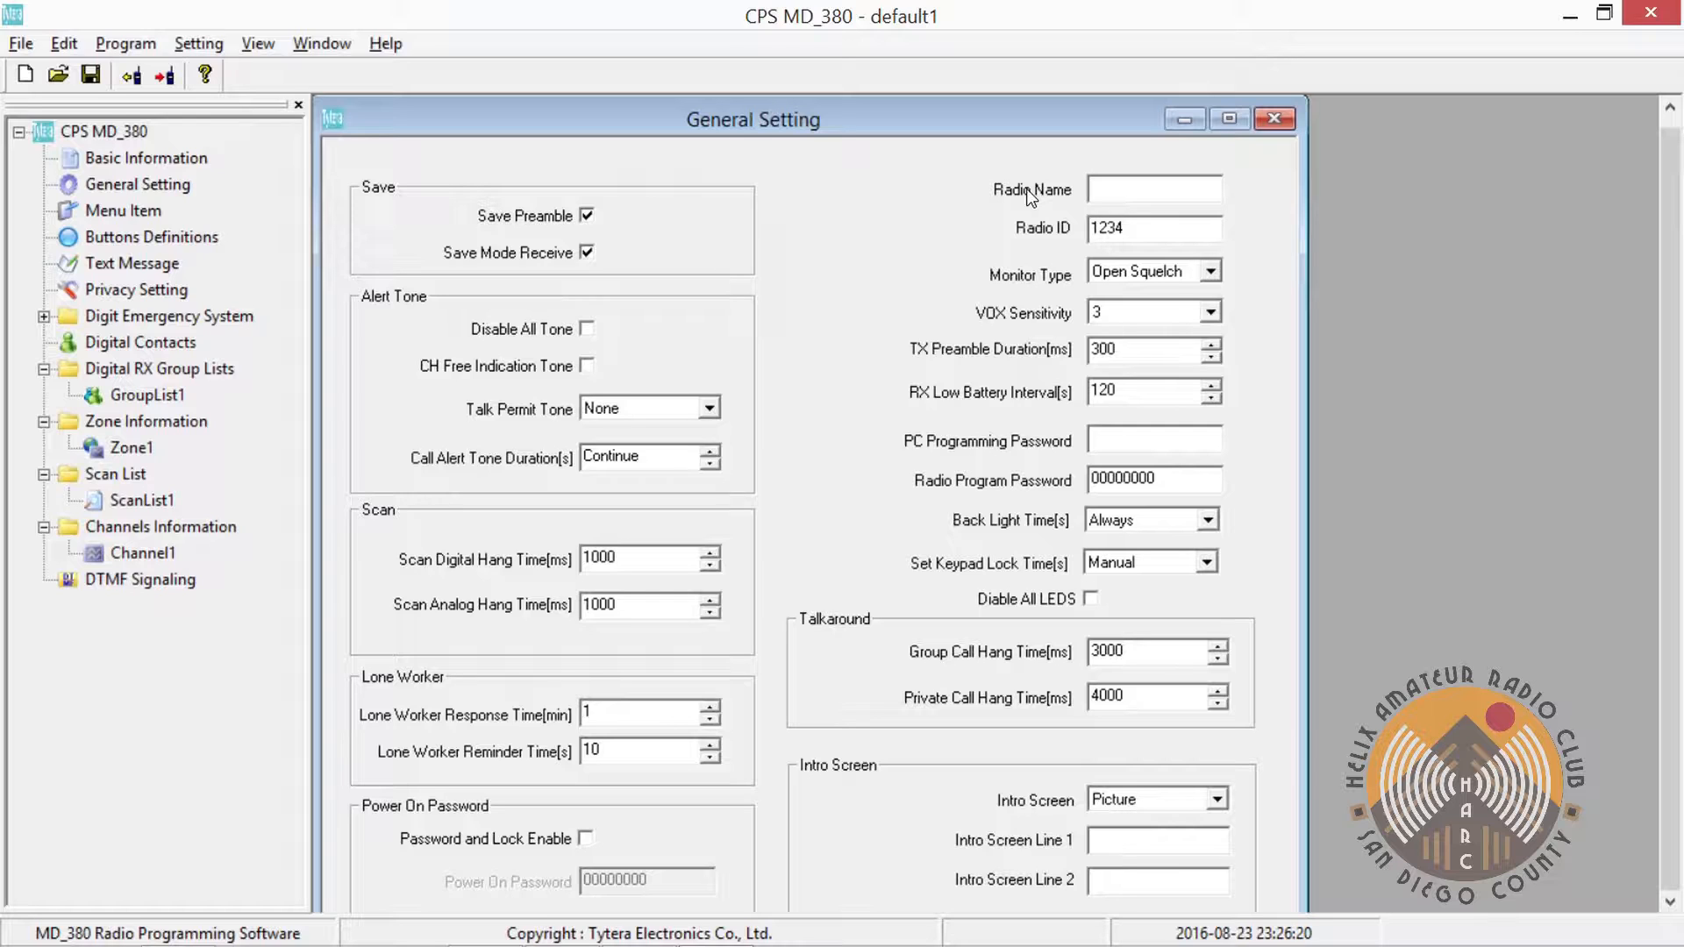
{"action": "double_click", "coordinate": [1152, 230]}
{"action": "double_click", "coordinate": [104, 210]}
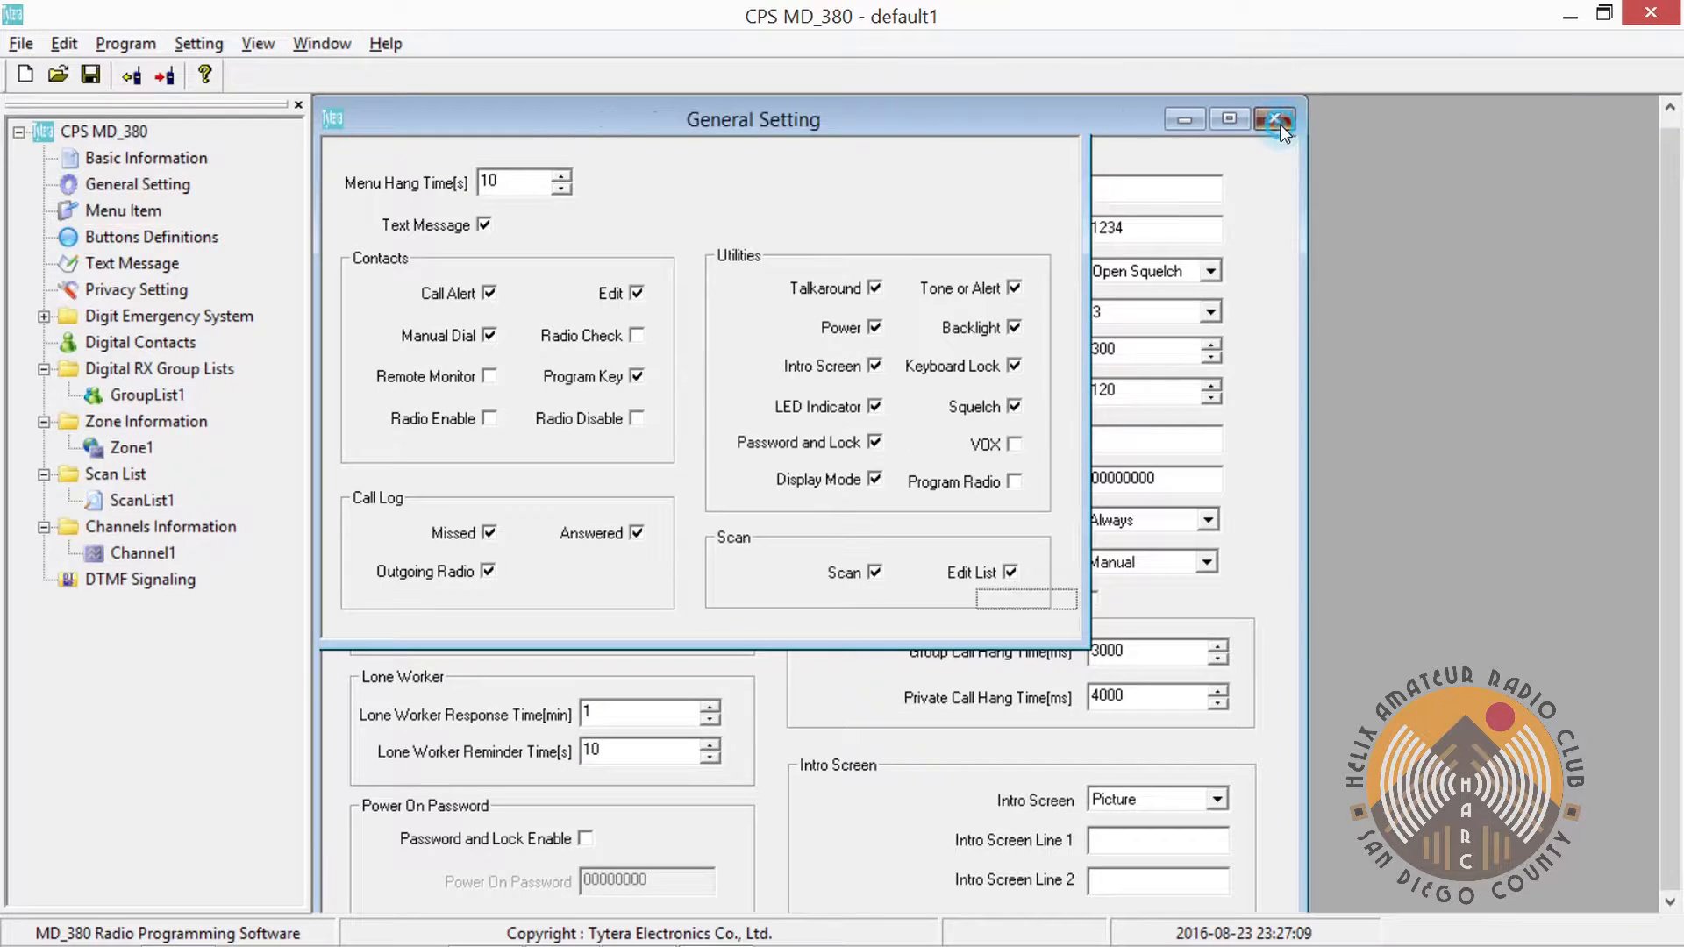
{"action": "left_click", "coordinate": [1274, 118]}
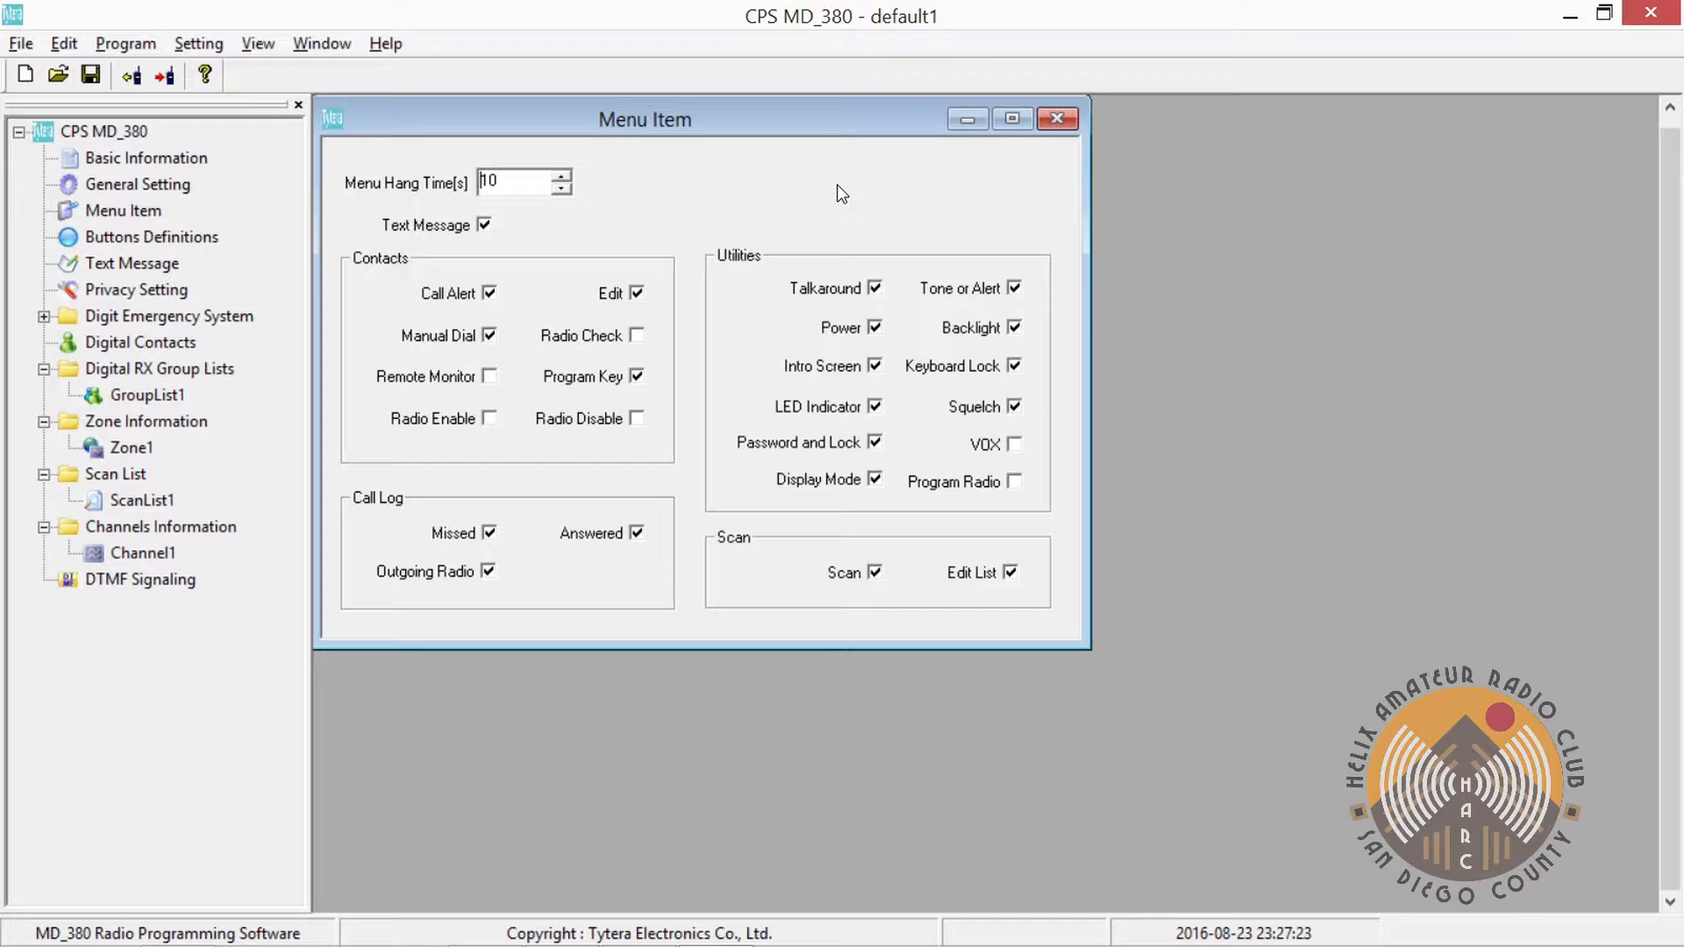
Review the Buttons Definitions and Text Message settings and close both windows
{"action": "left_click", "coordinate": [183, 236]}
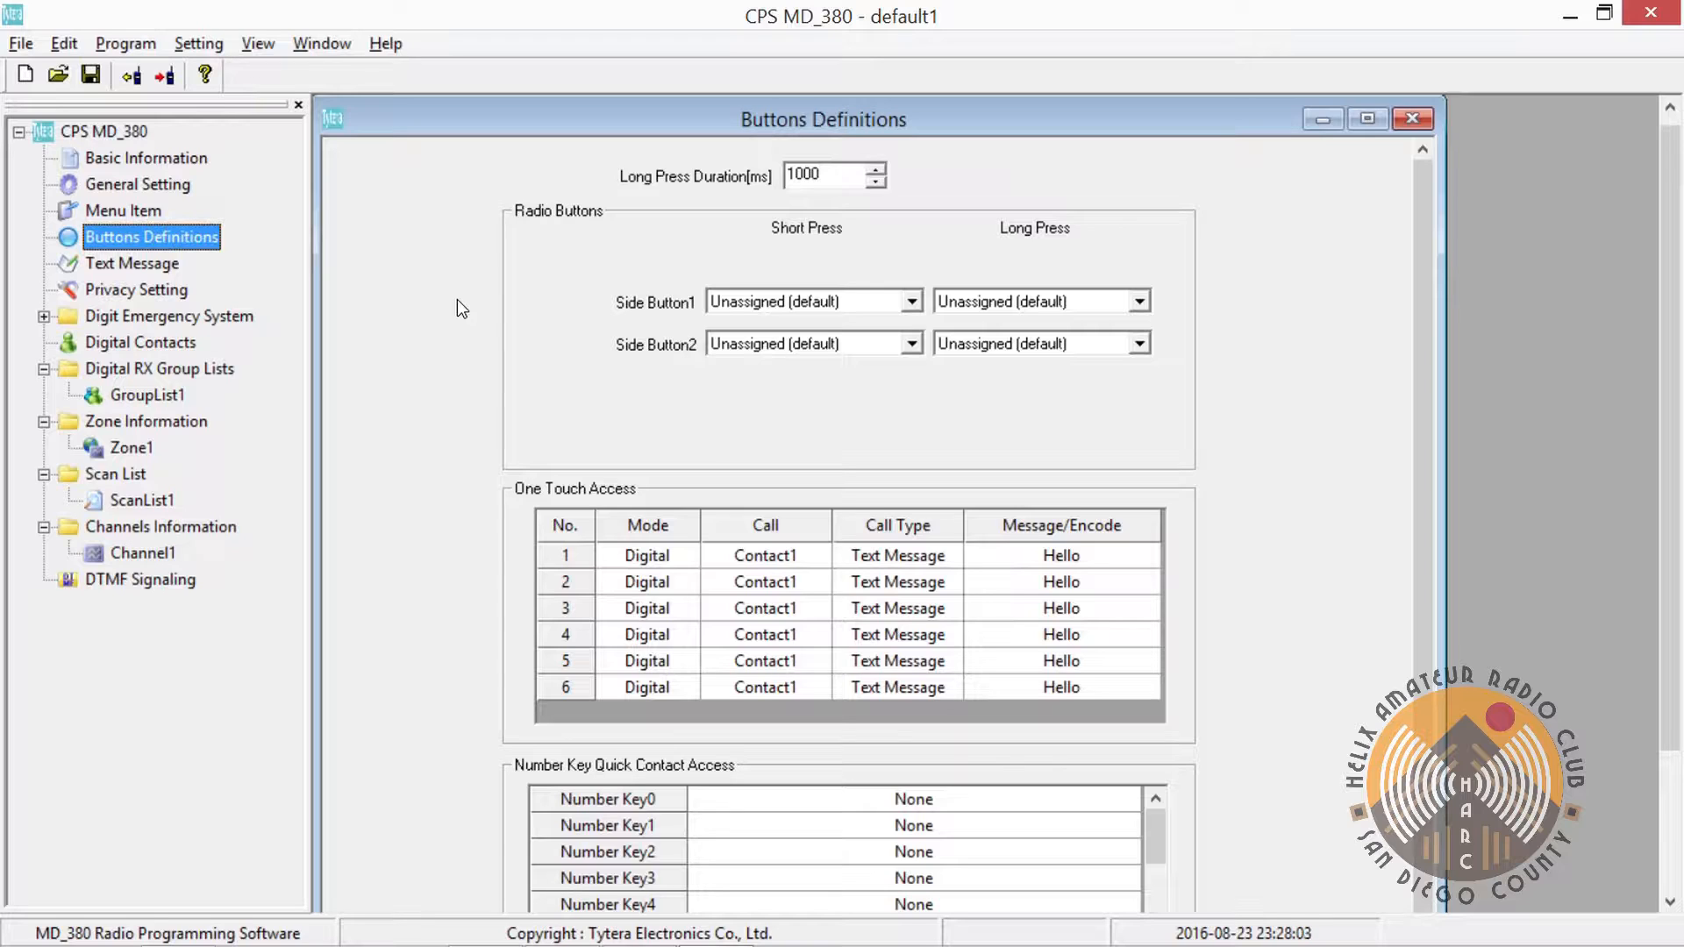
{"action": "left_click", "coordinate": [140, 265]}
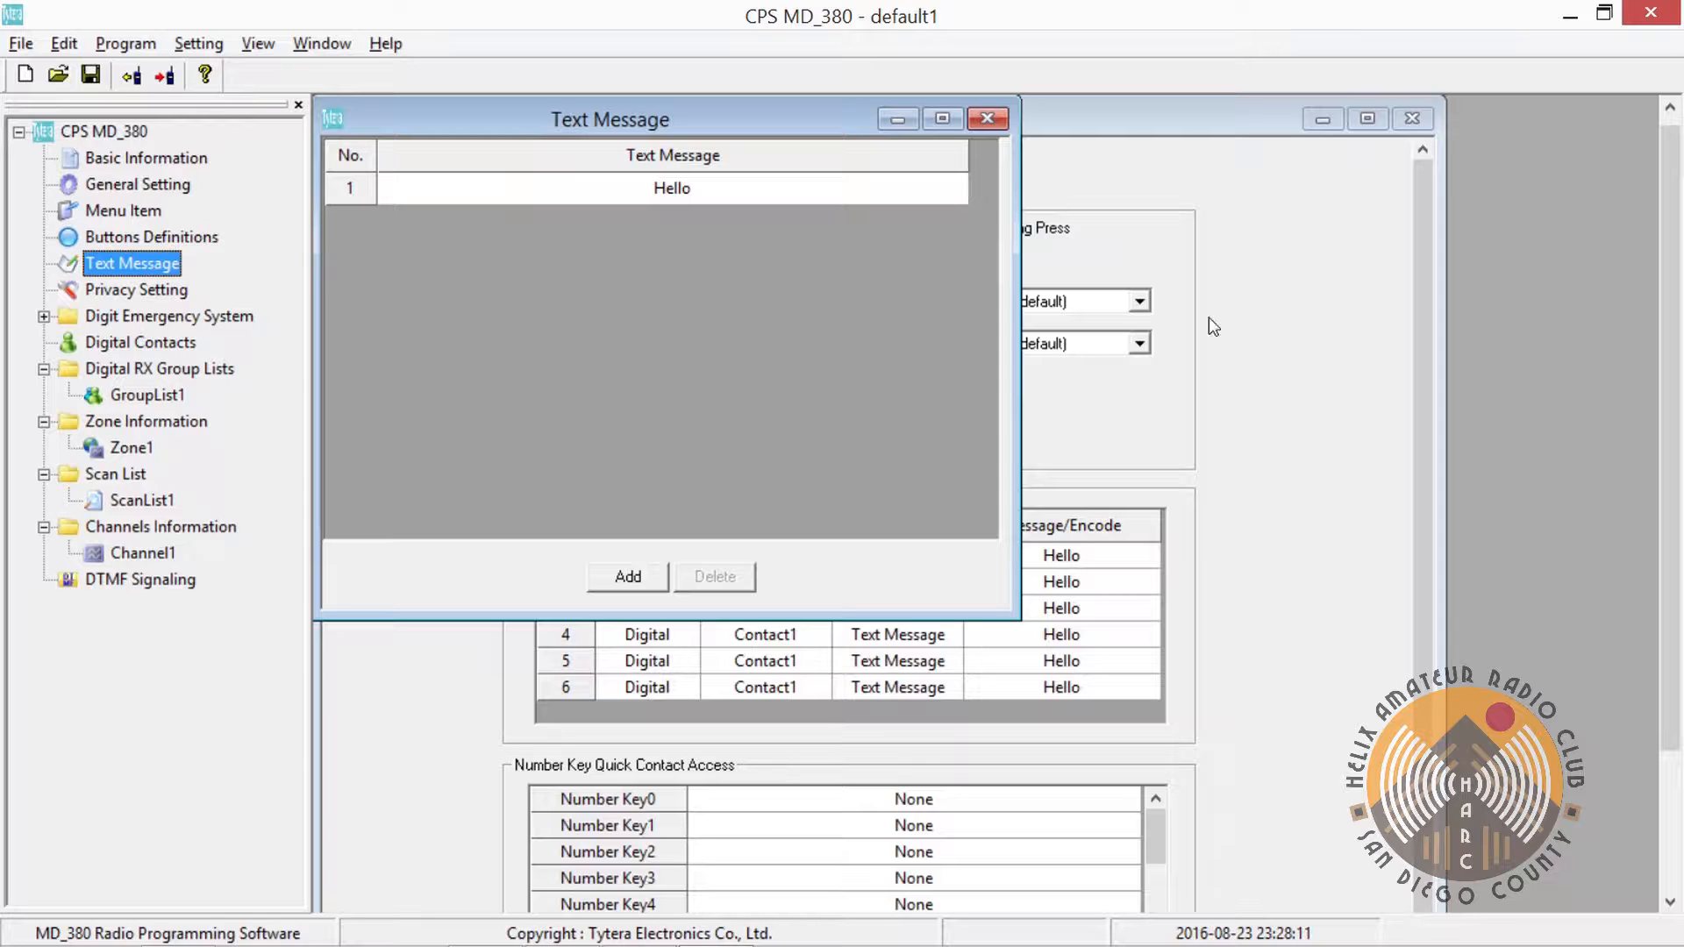
{"action": "left_click", "coordinate": [1414, 120]}
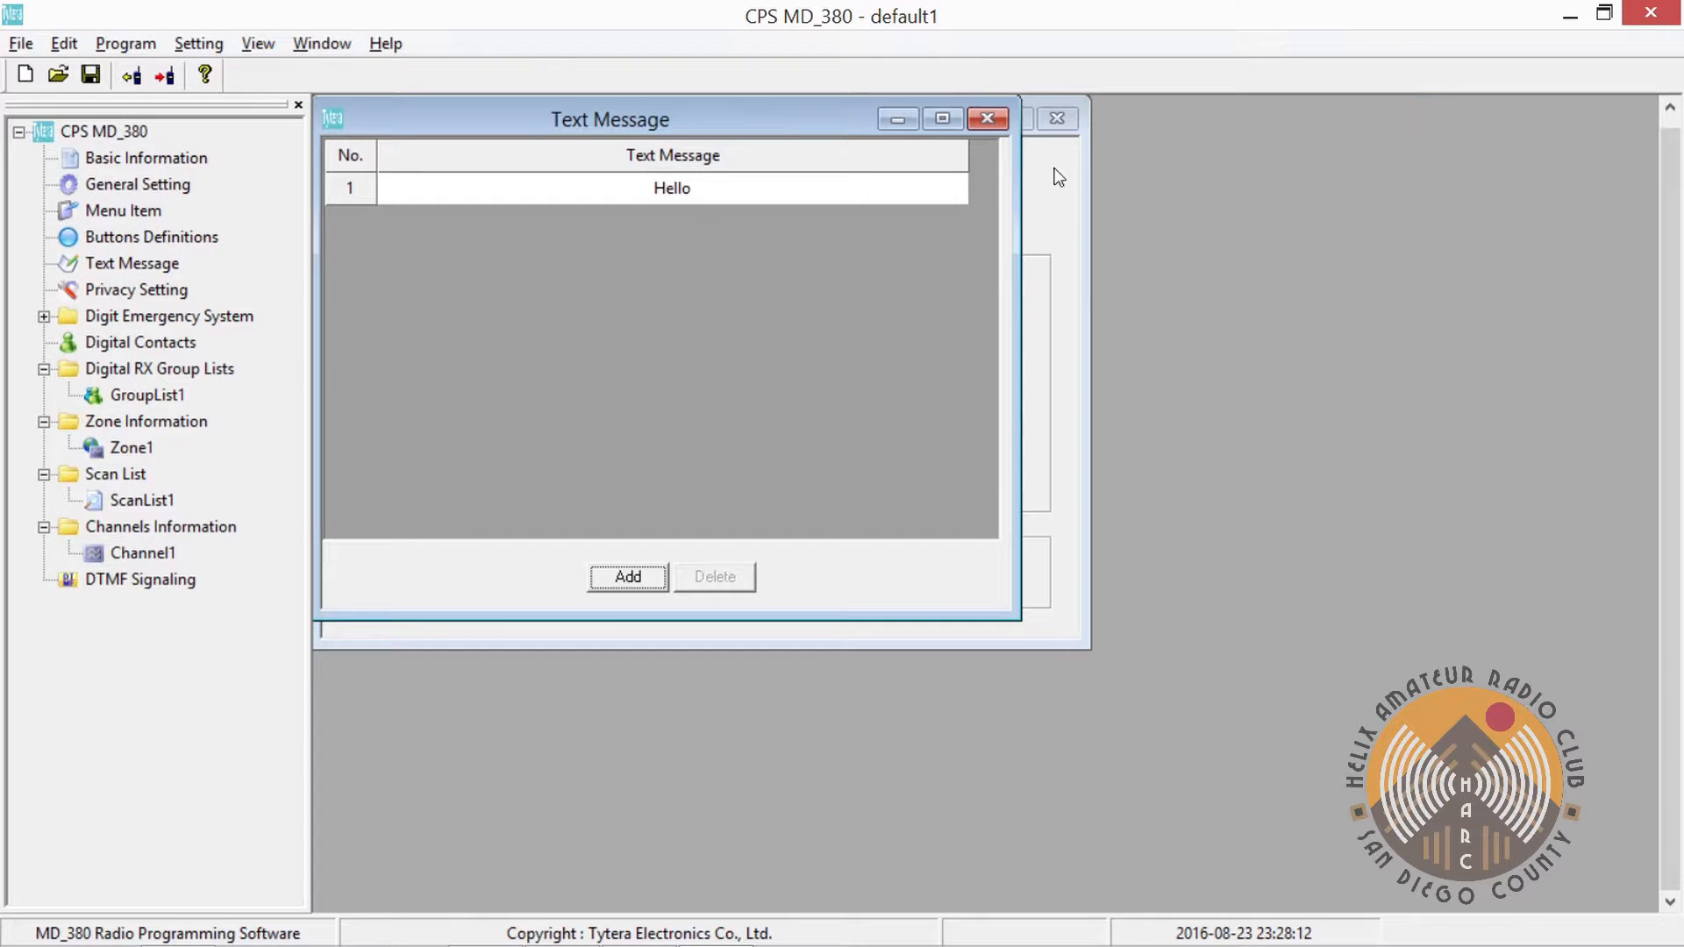
{"action": "left_click", "coordinate": [984, 118]}
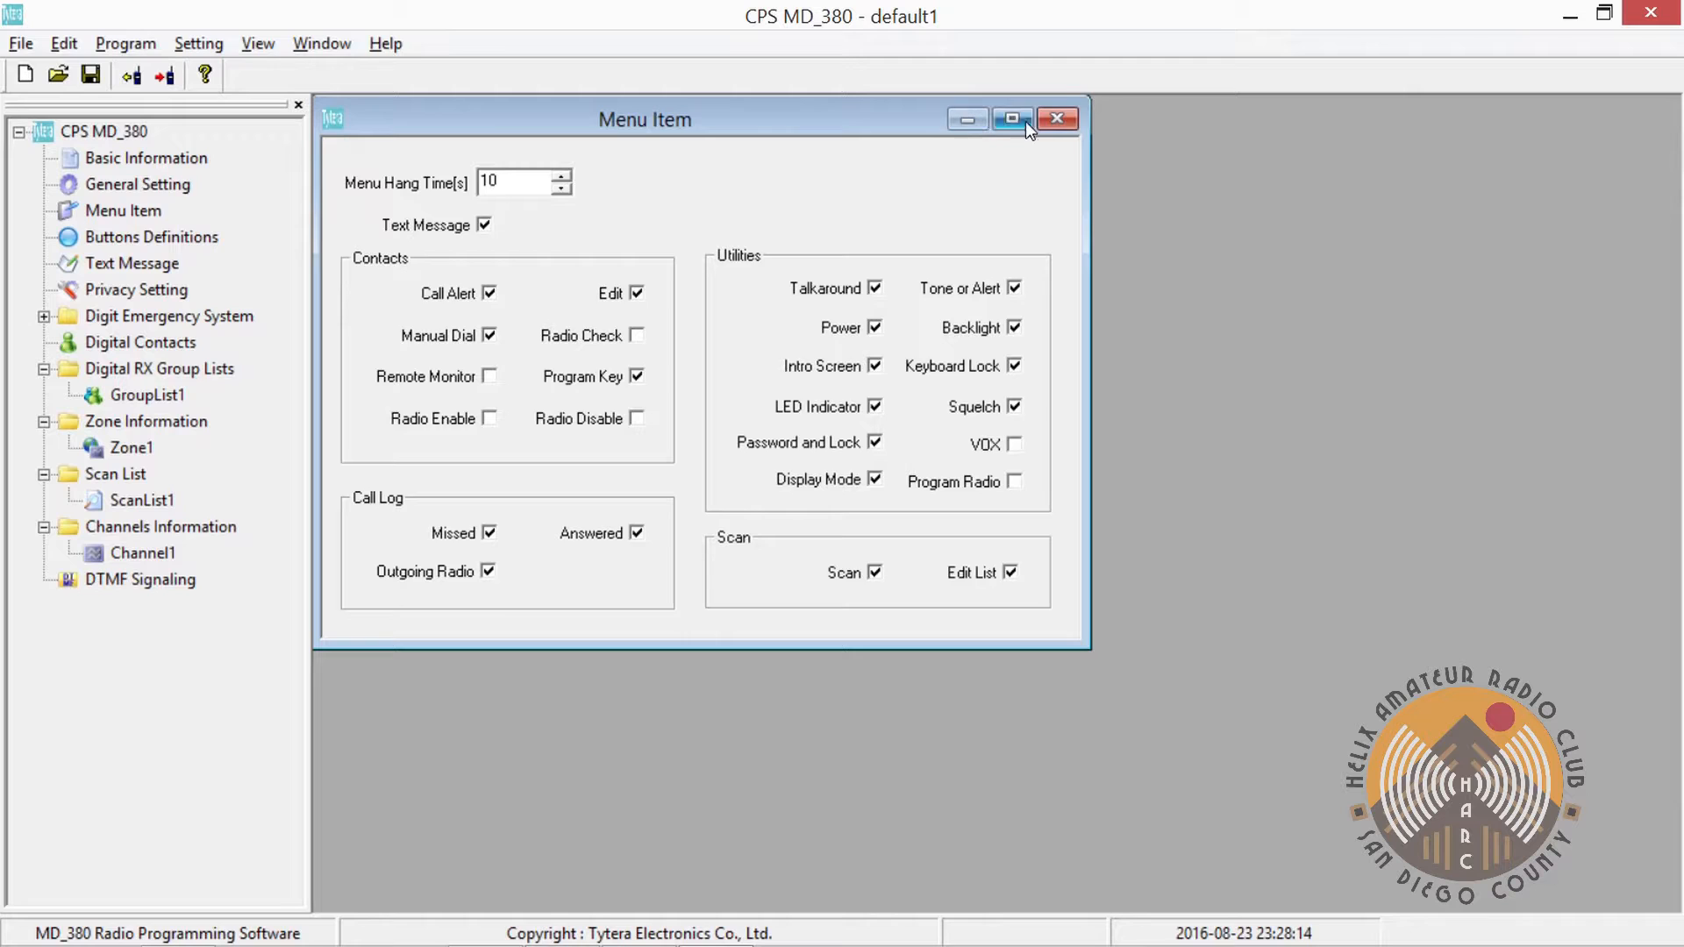
Close the Menu Item window, review the basic and enhanced keys in Privacy Setting, and close that window
{"action": "left_click", "coordinate": [1070, 121]}
{"action": "double_click", "coordinate": [135, 291]}
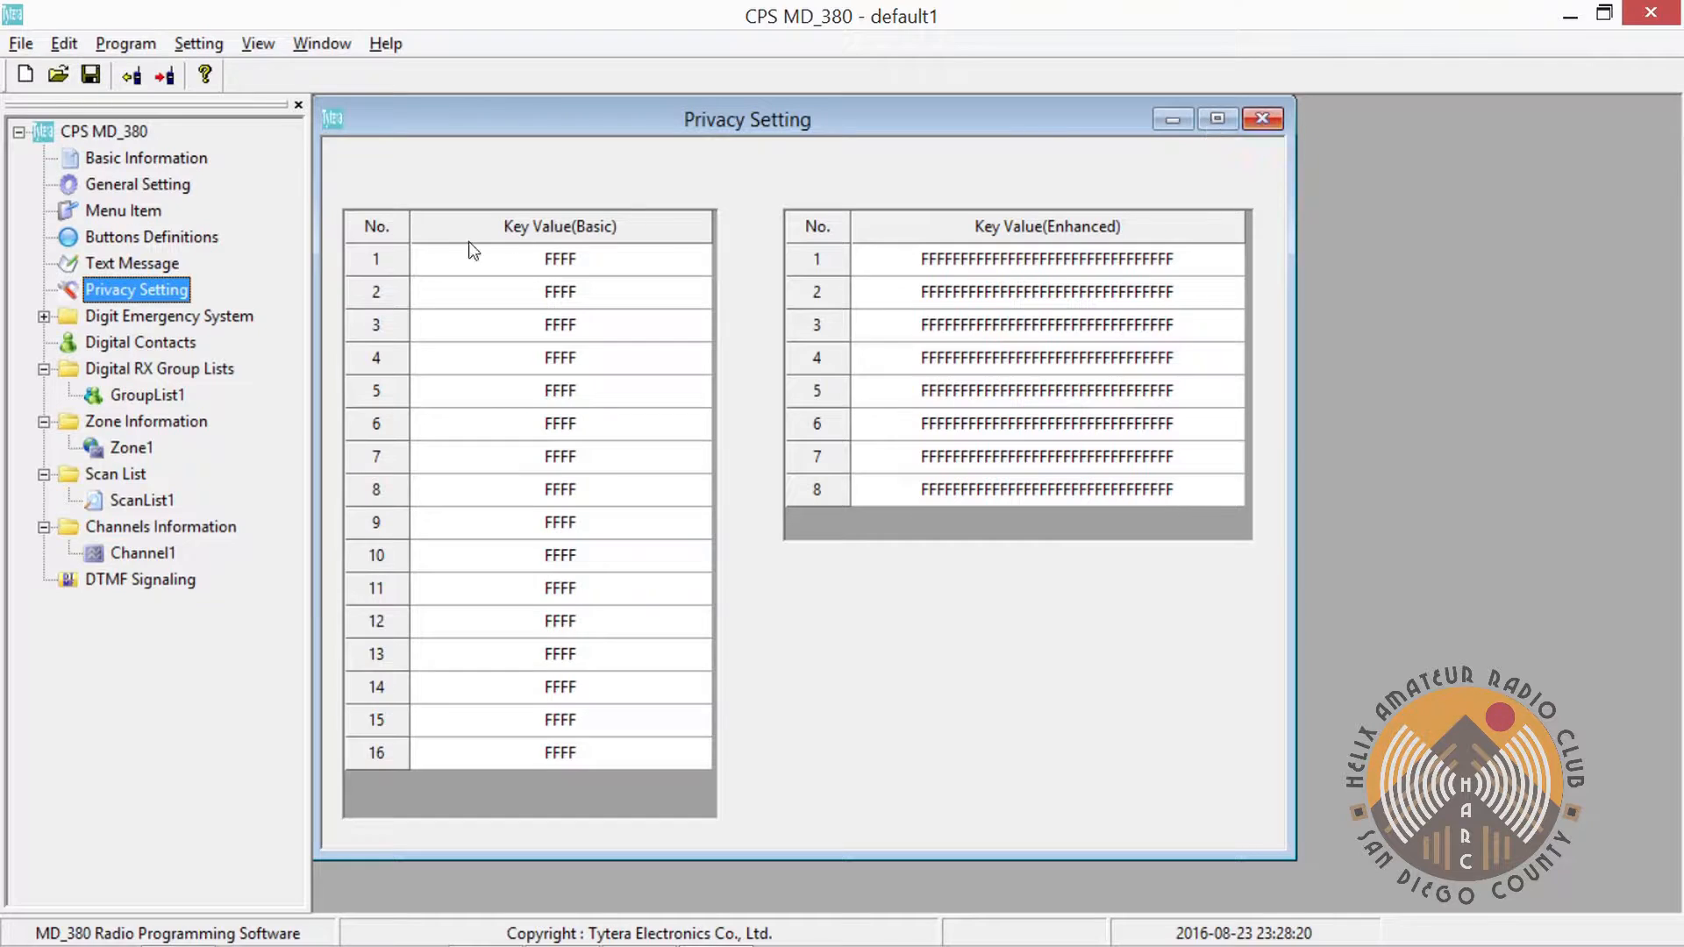
{"action": "left_click", "coordinate": [1261, 119]}
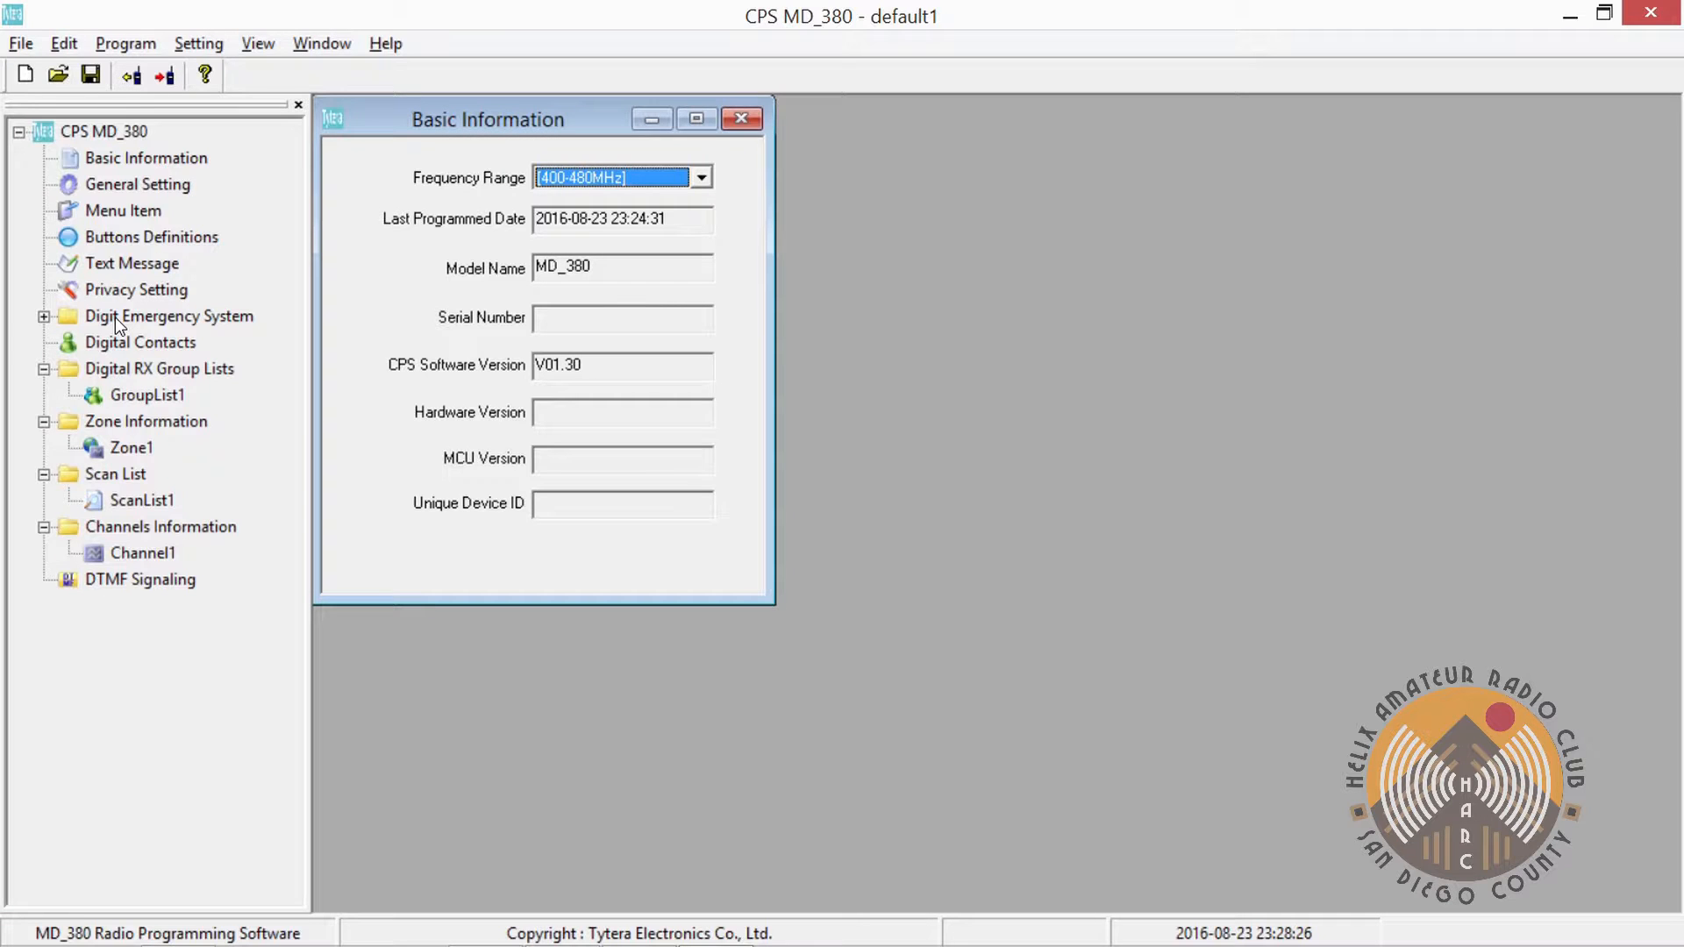
Review the Digital Contacts table and the settings of GroupList1, Zone1 and ScanList1
{"action": "double_click", "coordinate": [128, 342]}
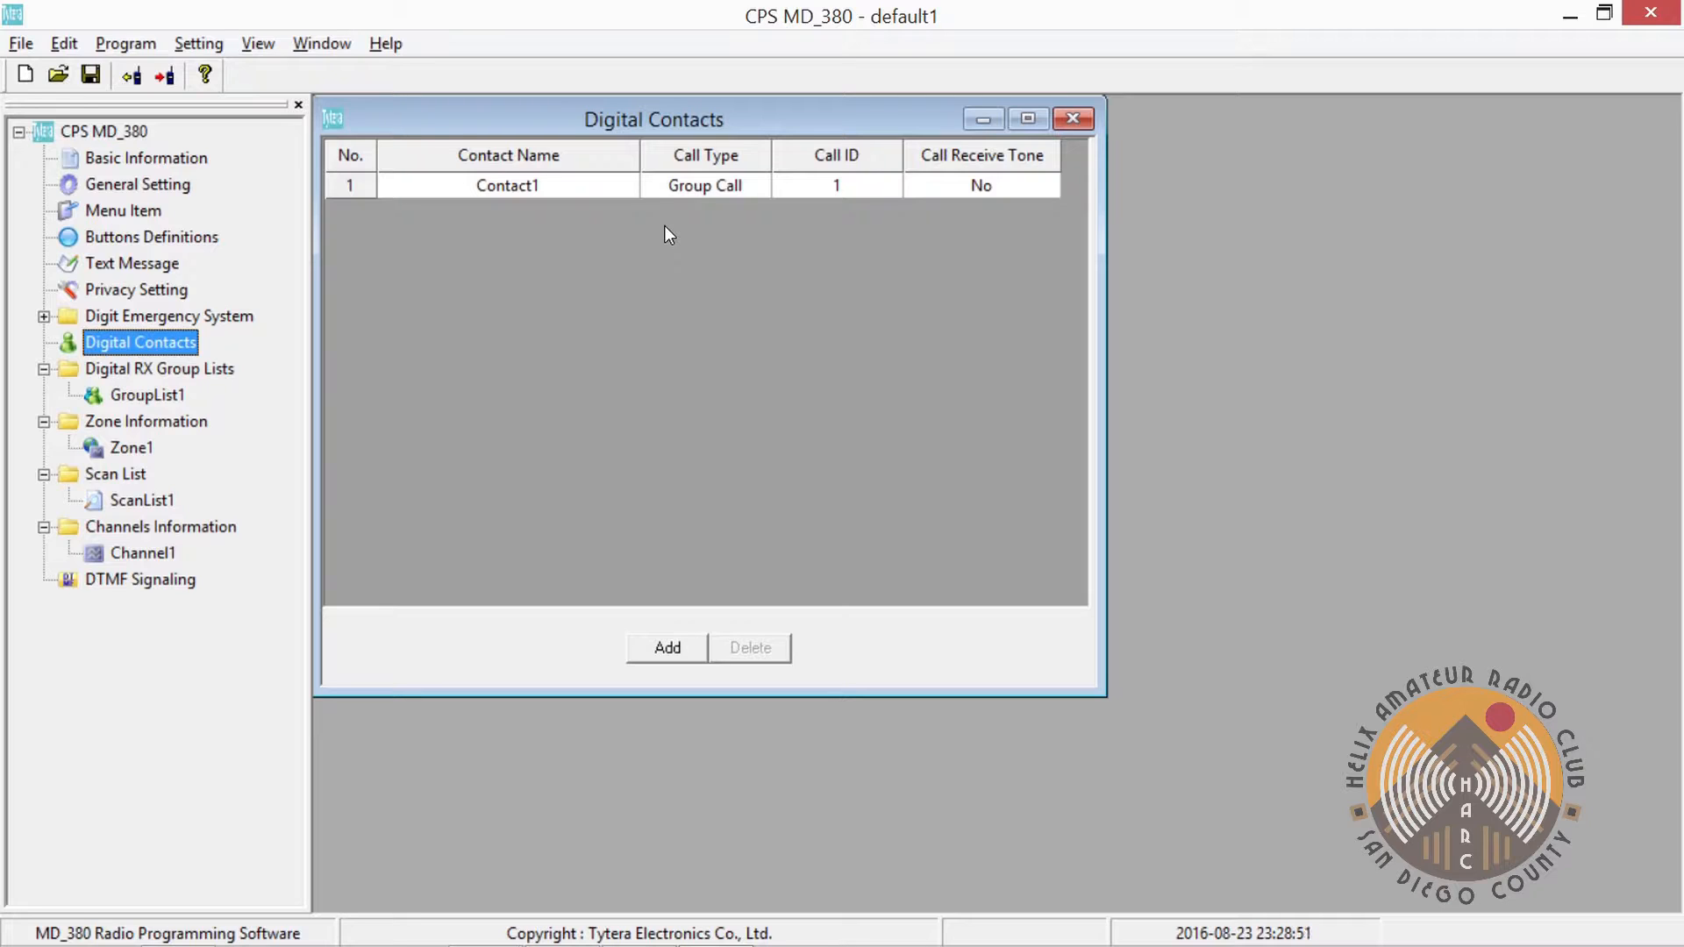
{"action": "left_click", "coordinate": [147, 396]}
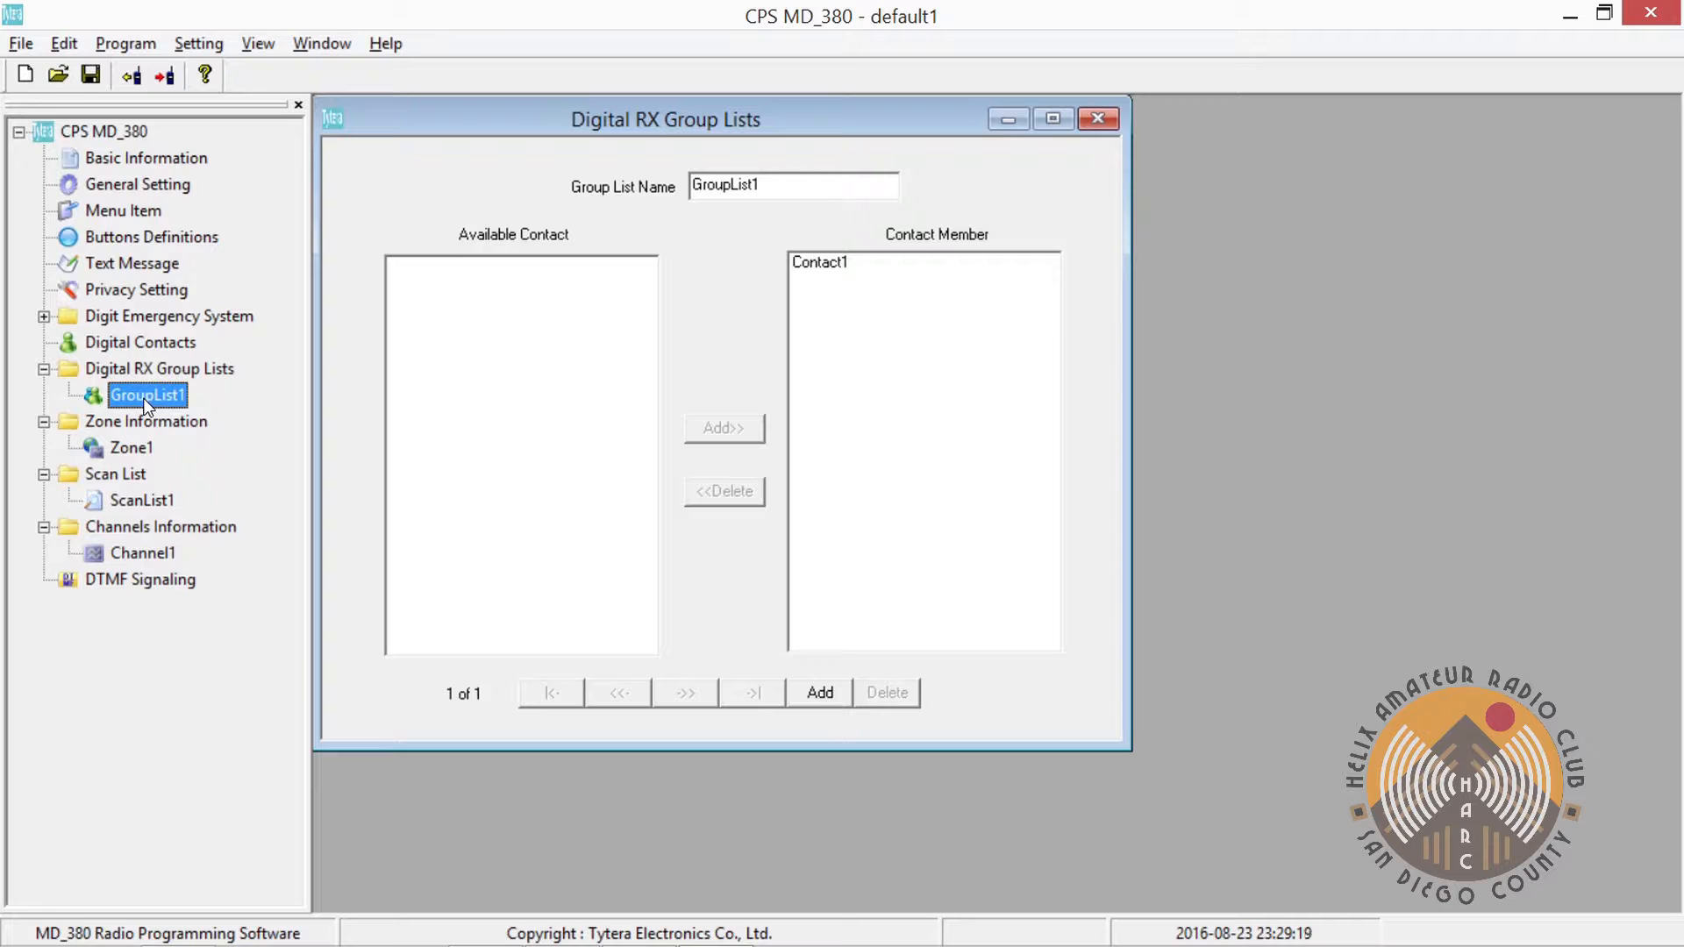
{"action": "double_click", "coordinate": [130, 449]}
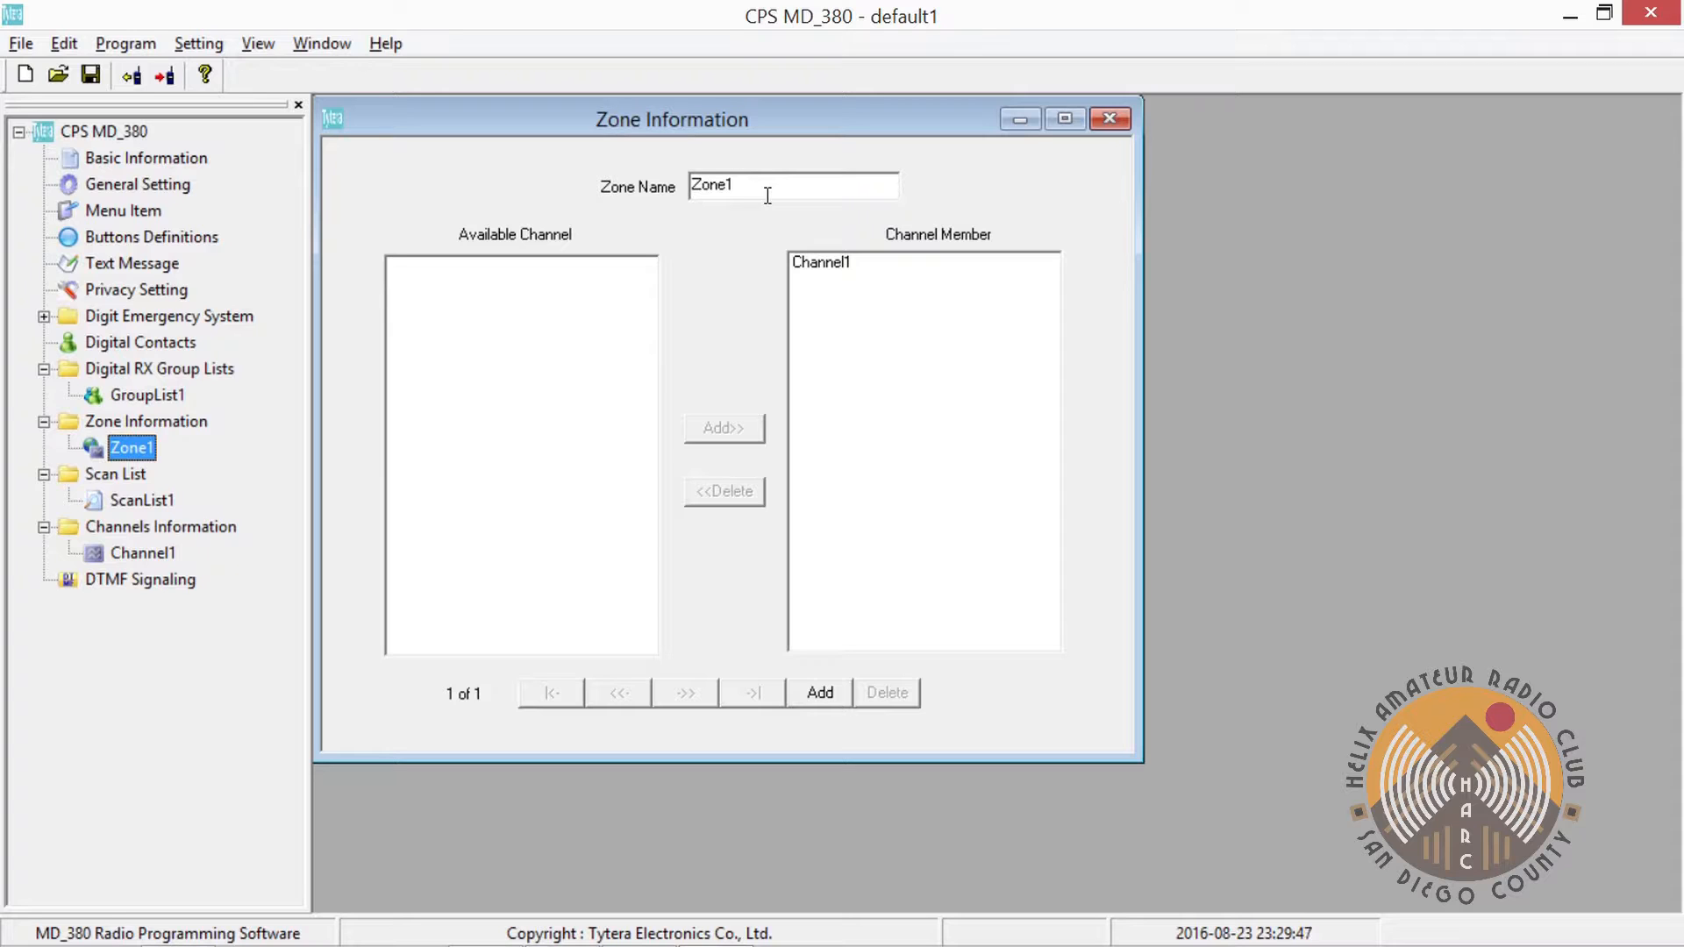
{"action": "left_click", "coordinate": [130, 500]}
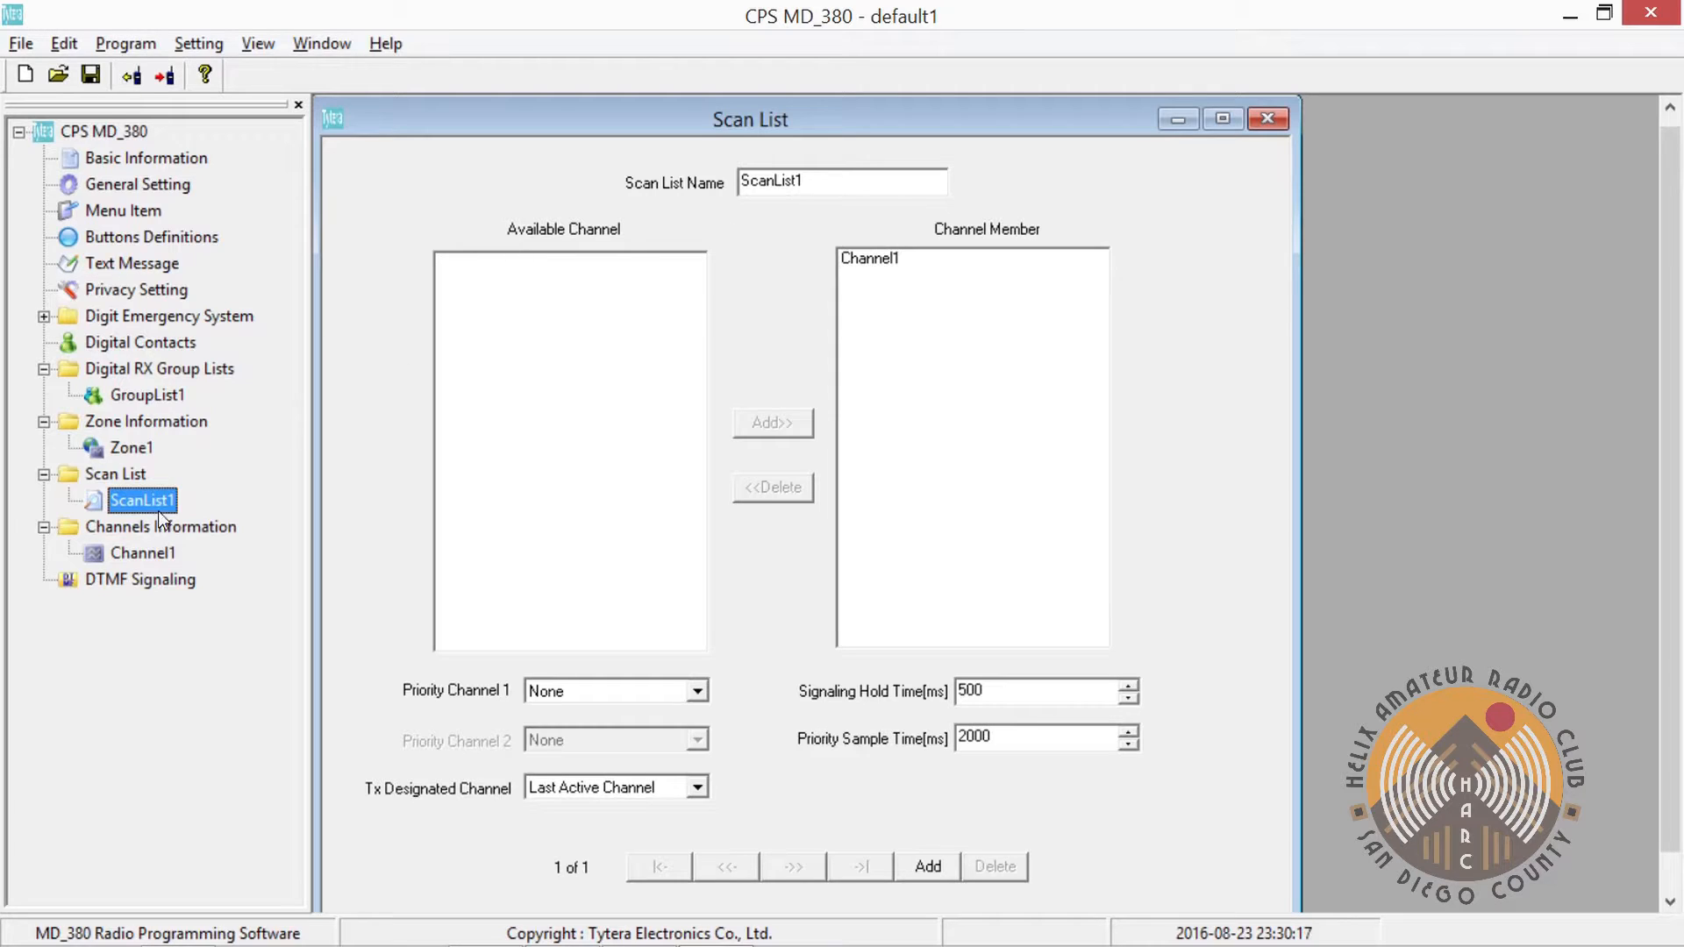
Examine Channel1's settings and Channel Mode options, look over DTMF Signaling, and close the open setting windows
{"action": "double_click", "coordinate": [137, 554]}
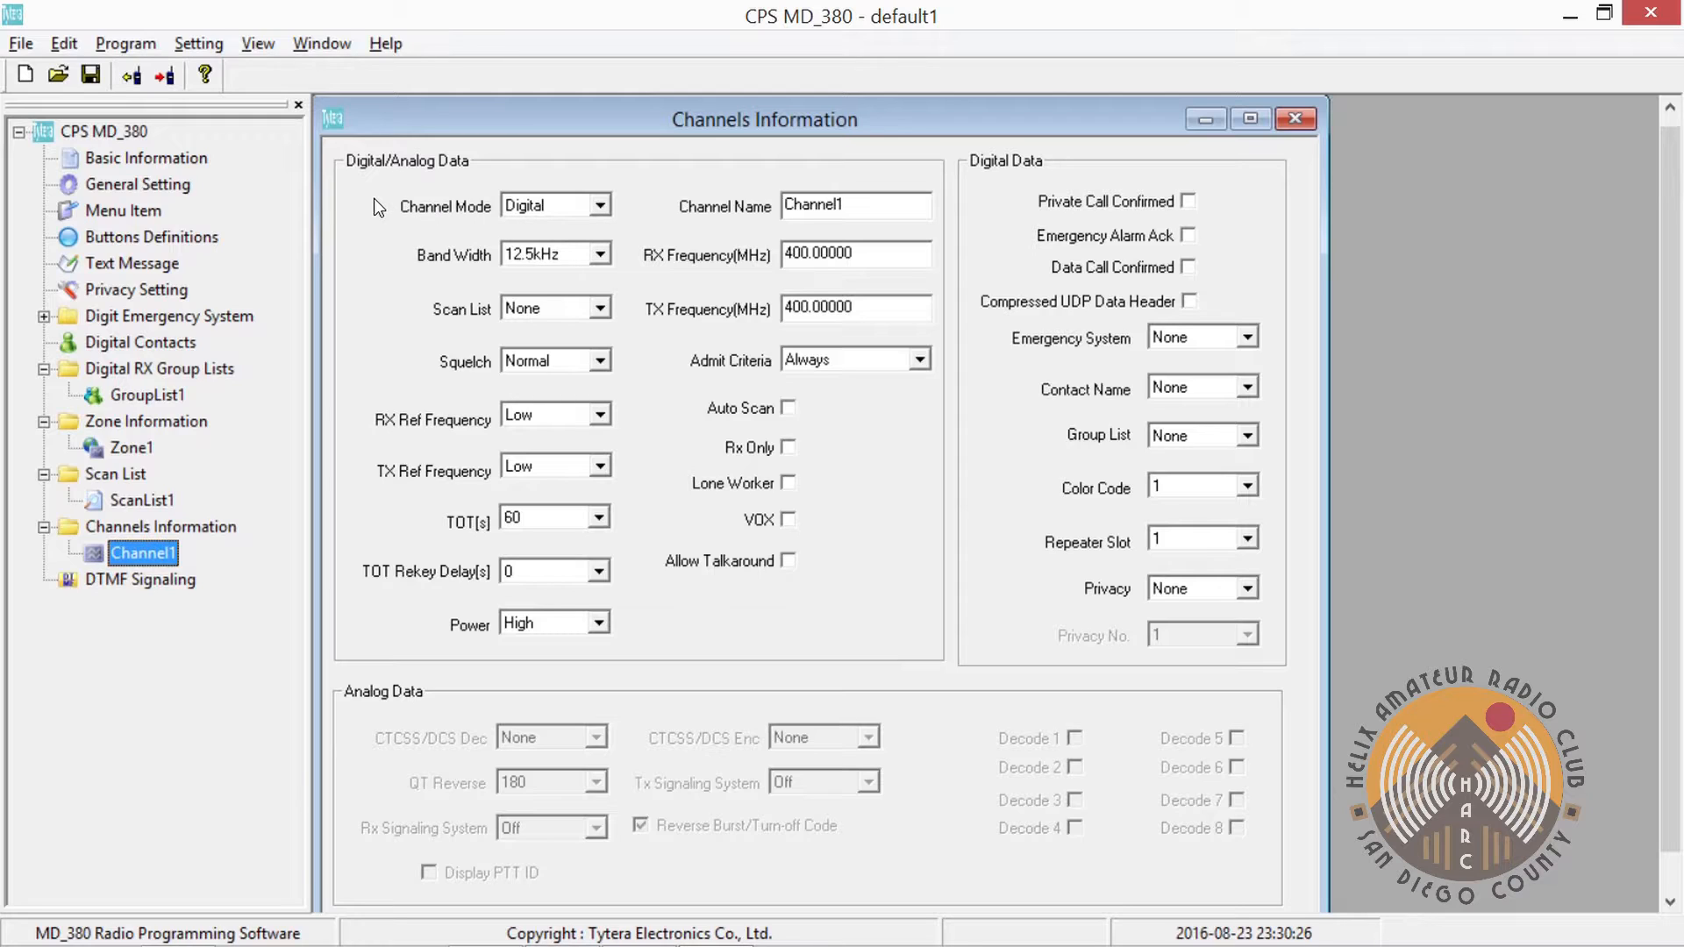
{"action": "left_click", "coordinate": [540, 205]}
{"action": "left_click", "coordinate": [548, 202]}
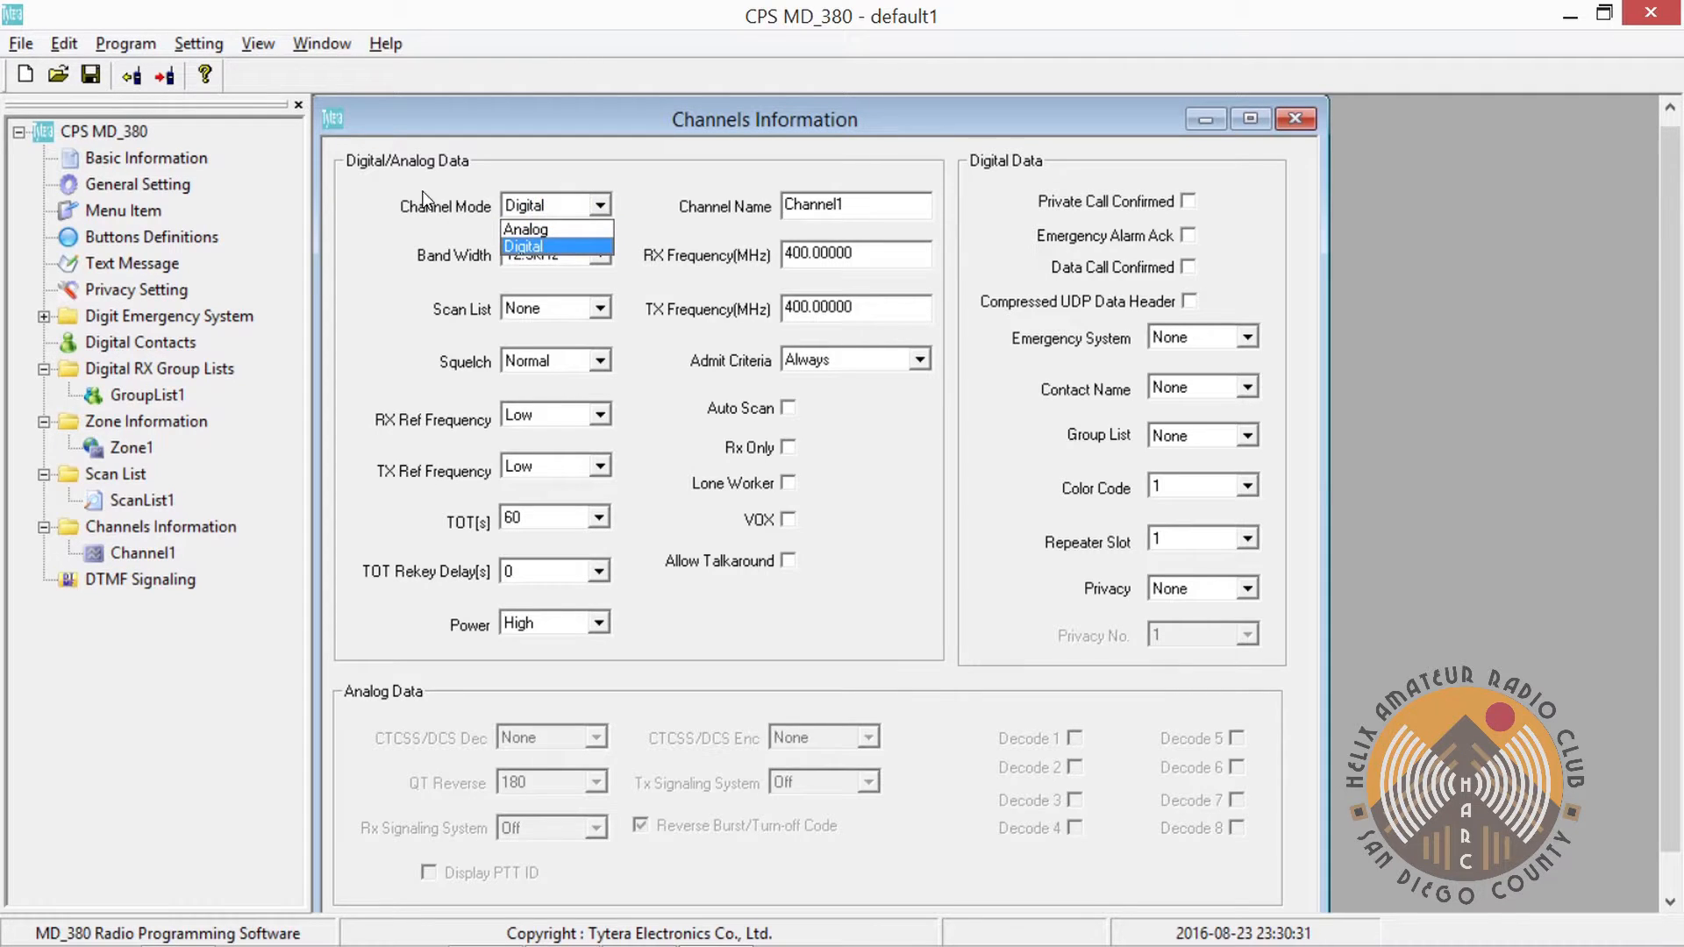
{"action": "left_click", "coordinate": [371, 205]}
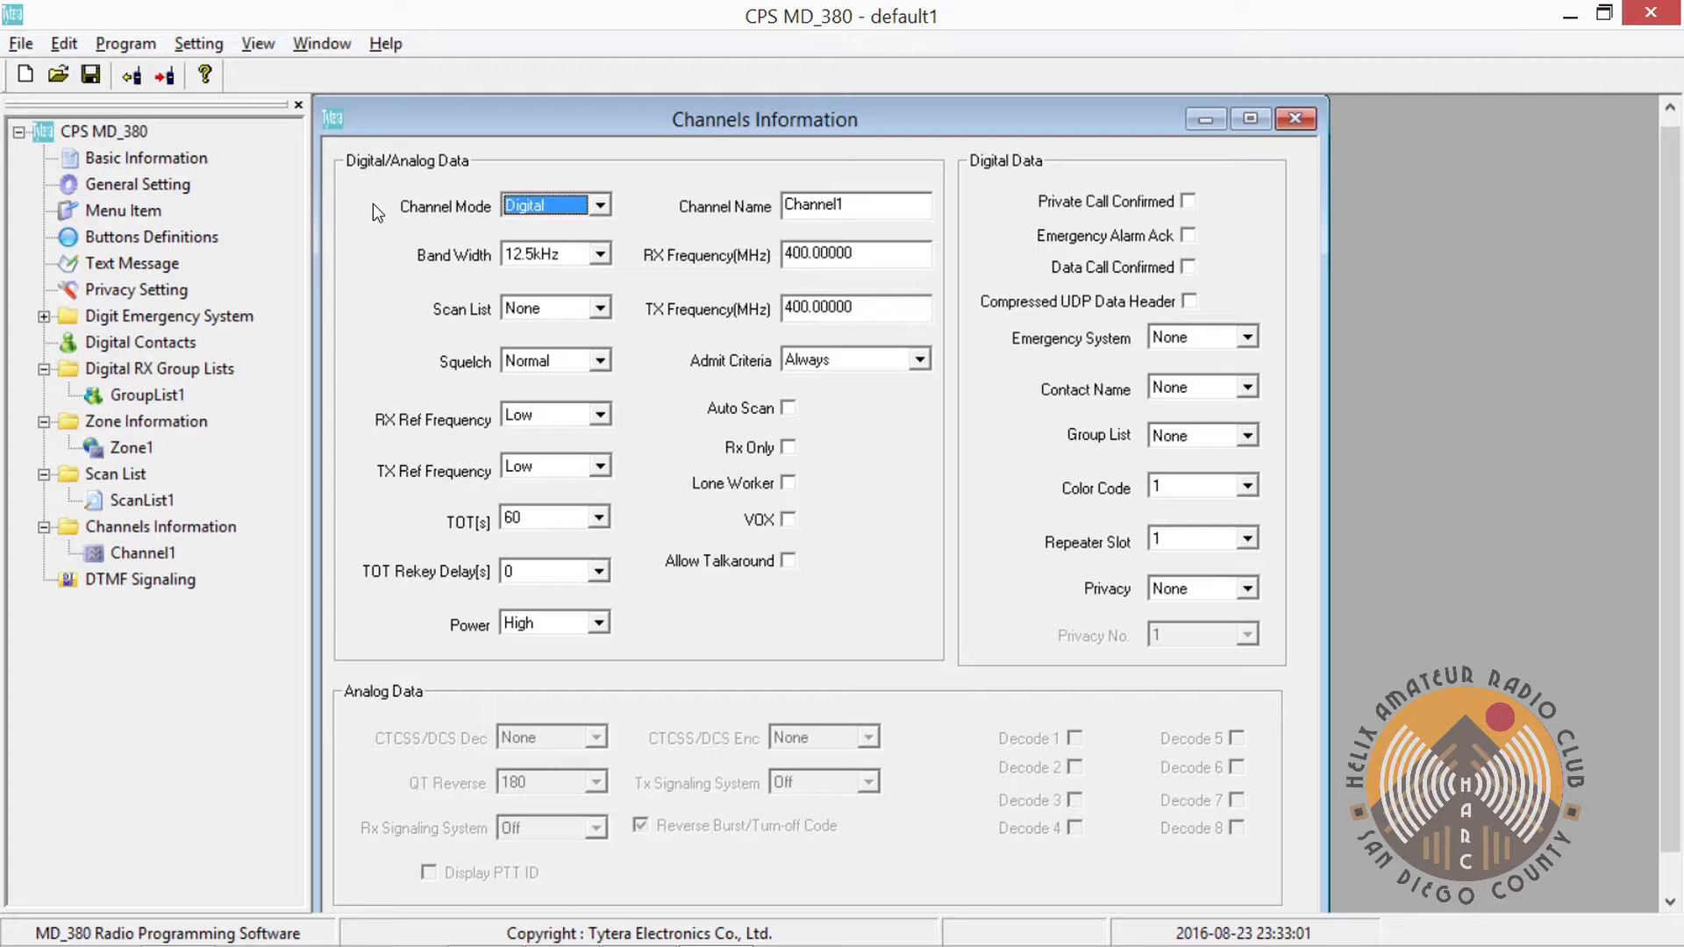
{"action": "double_click", "coordinate": [142, 579]}
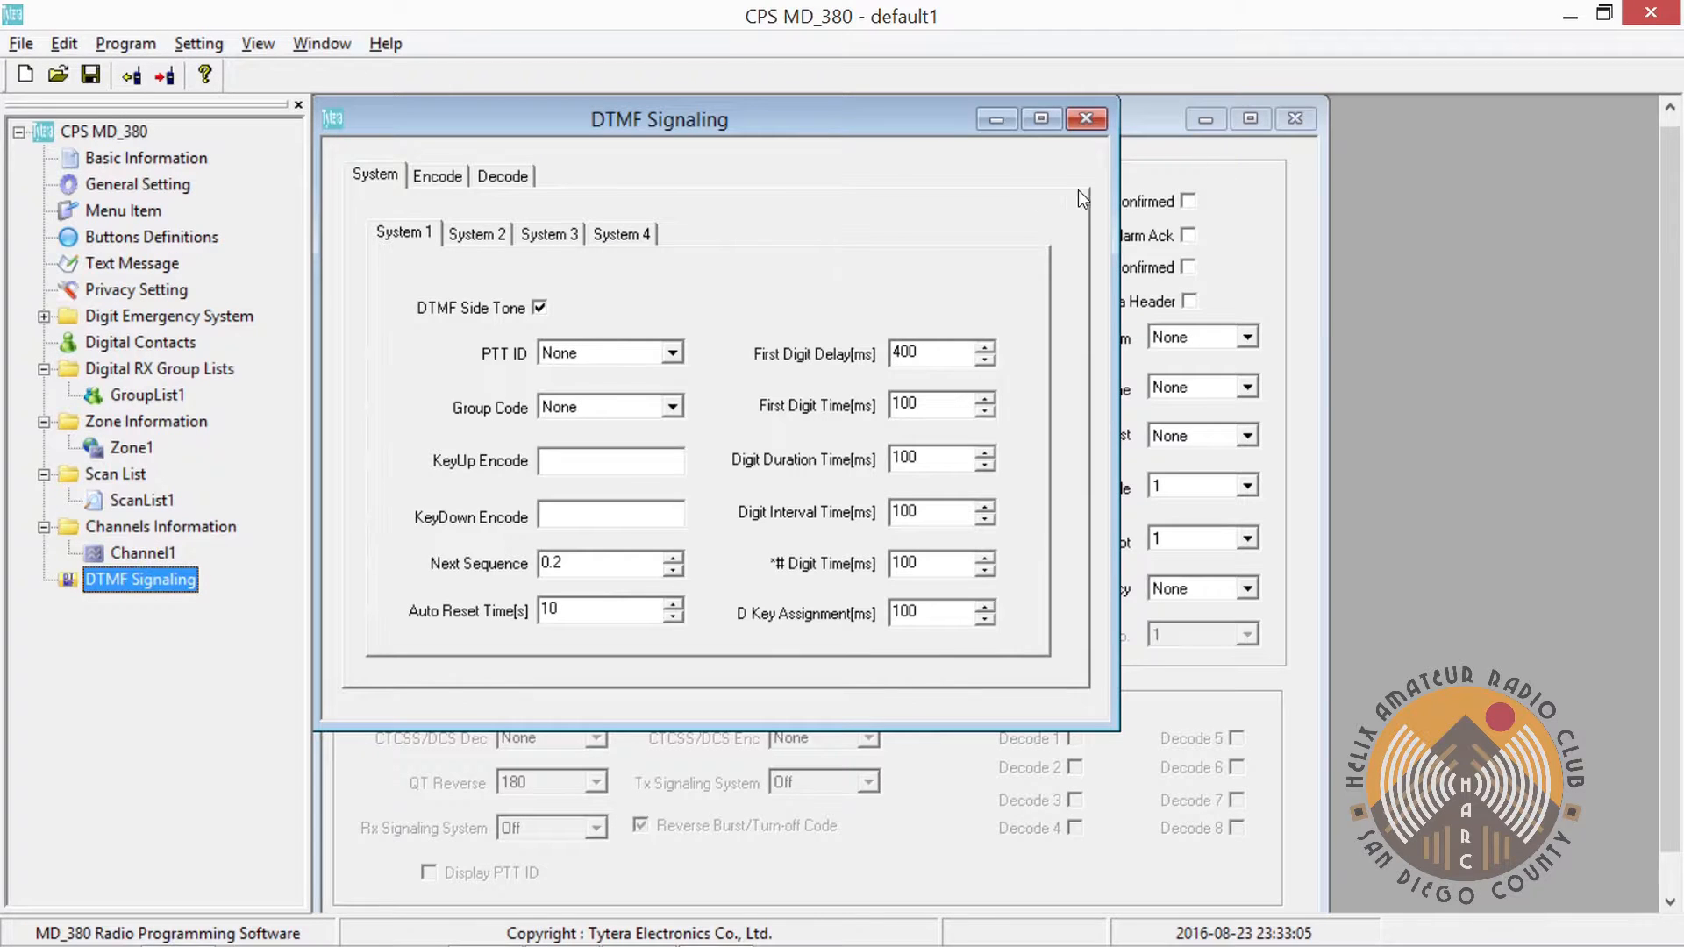
{"action": "left_click", "coordinate": [1295, 120]}
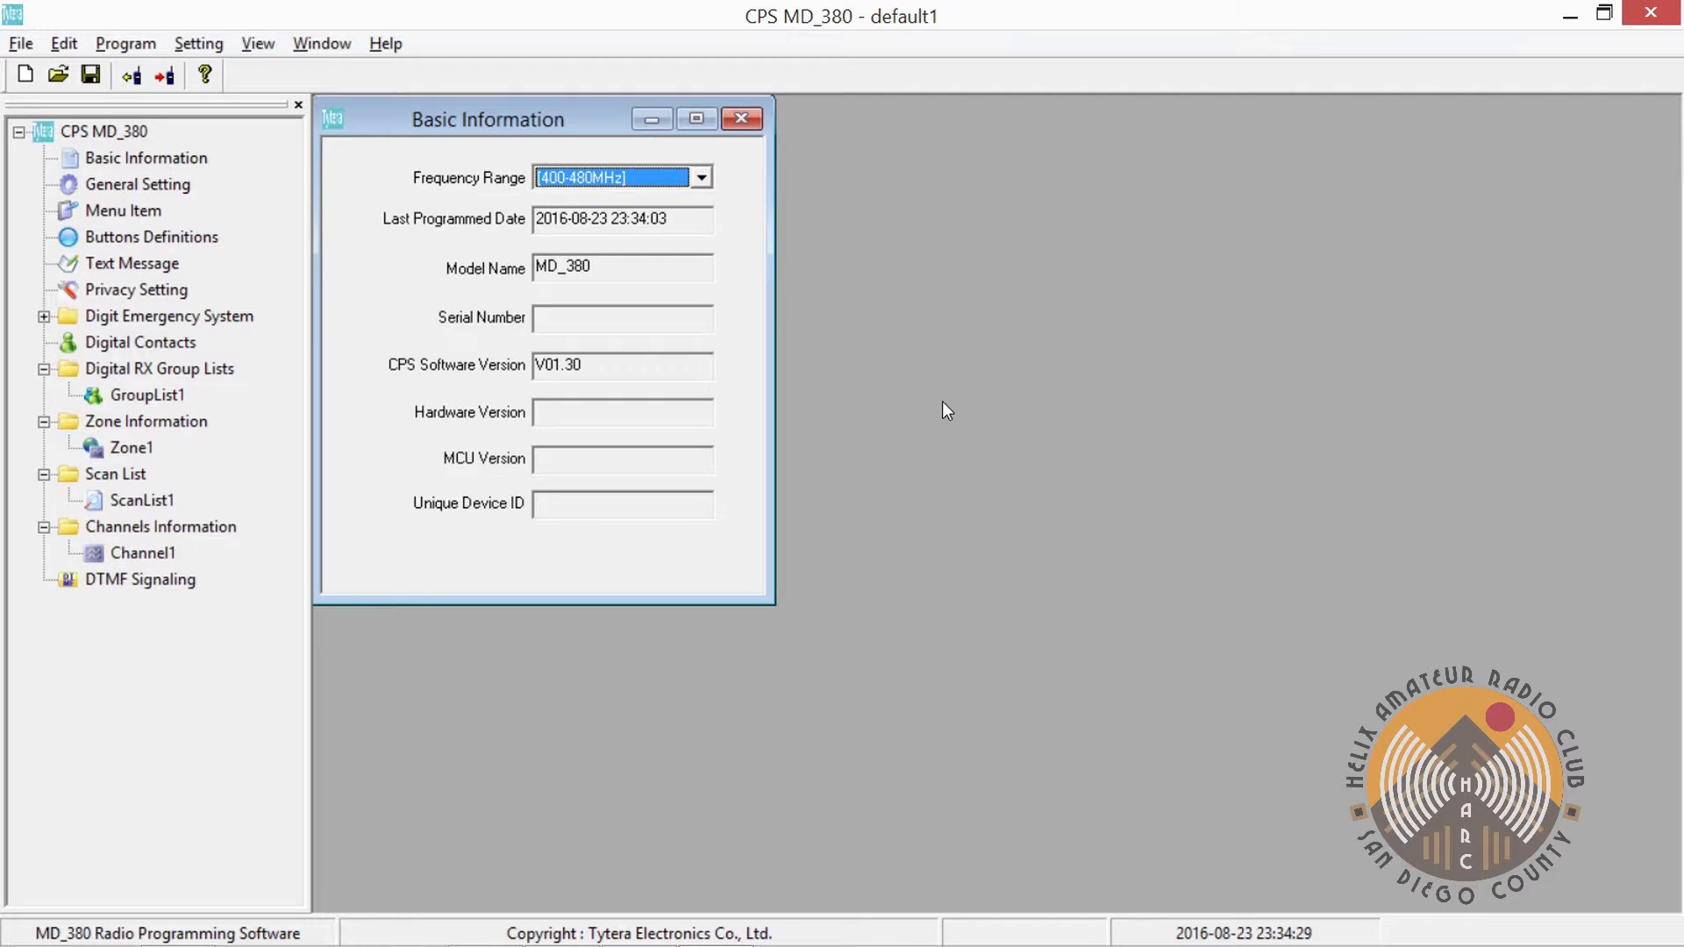
In General Setting, enter the operator's call sign as the Radio Name and replace the Radio ID with the operator's own ID
{"action": "left_click", "coordinate": [142, 184]}
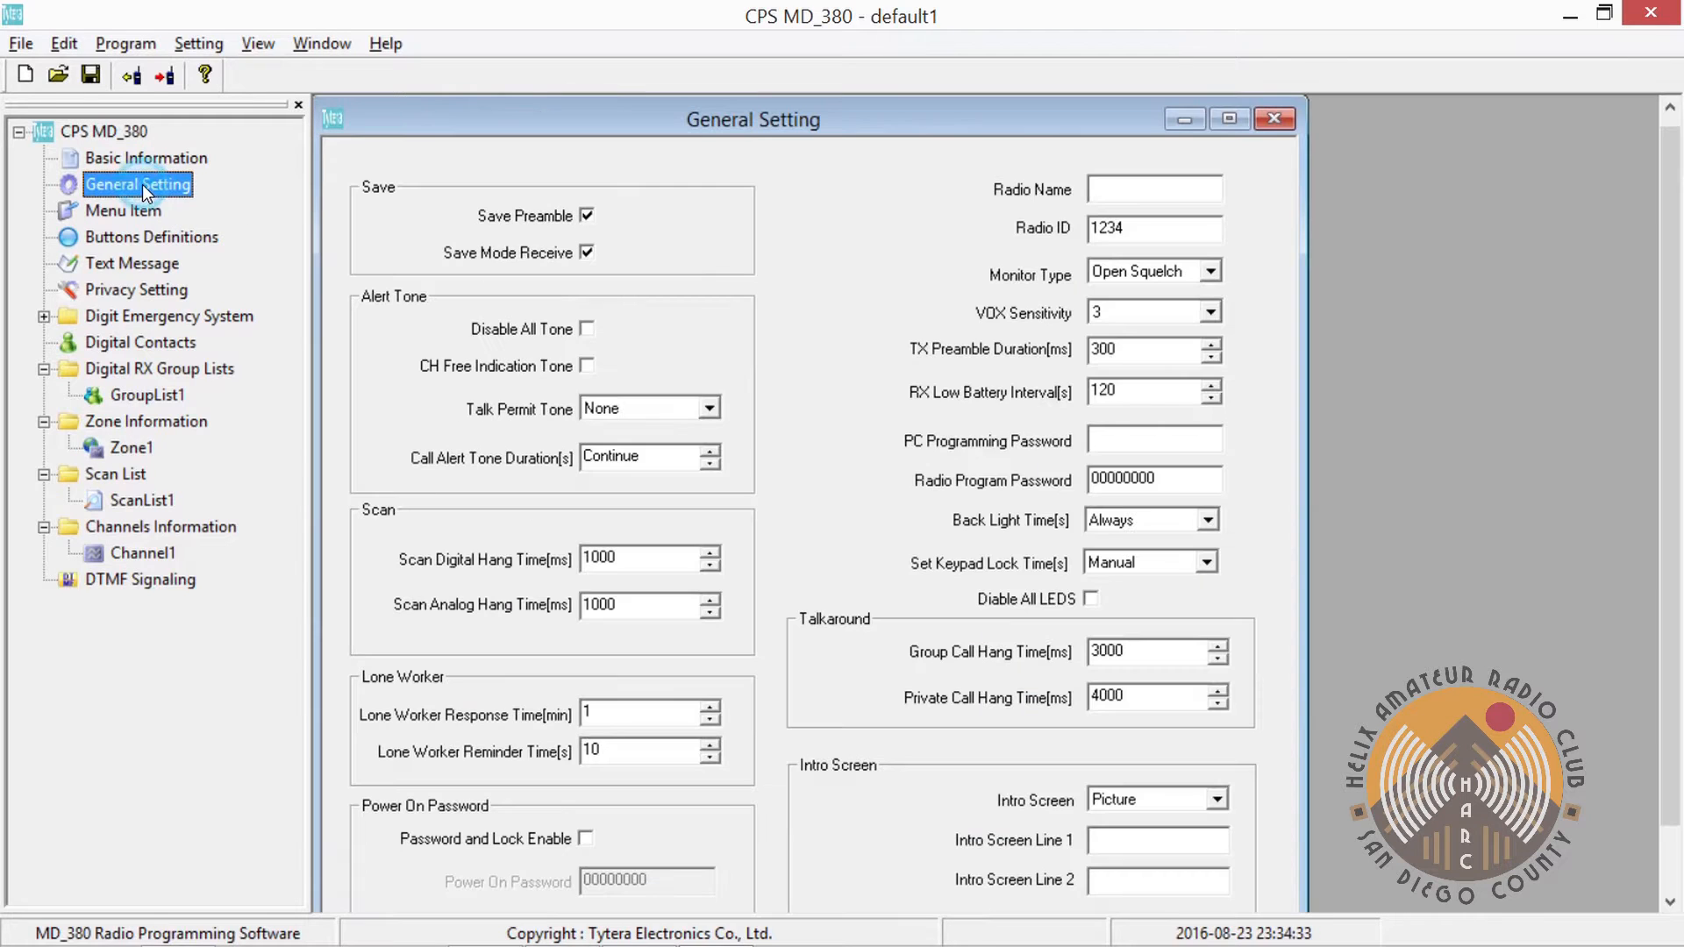
{"action": "left_click", "coordinate": [1161, 200]}
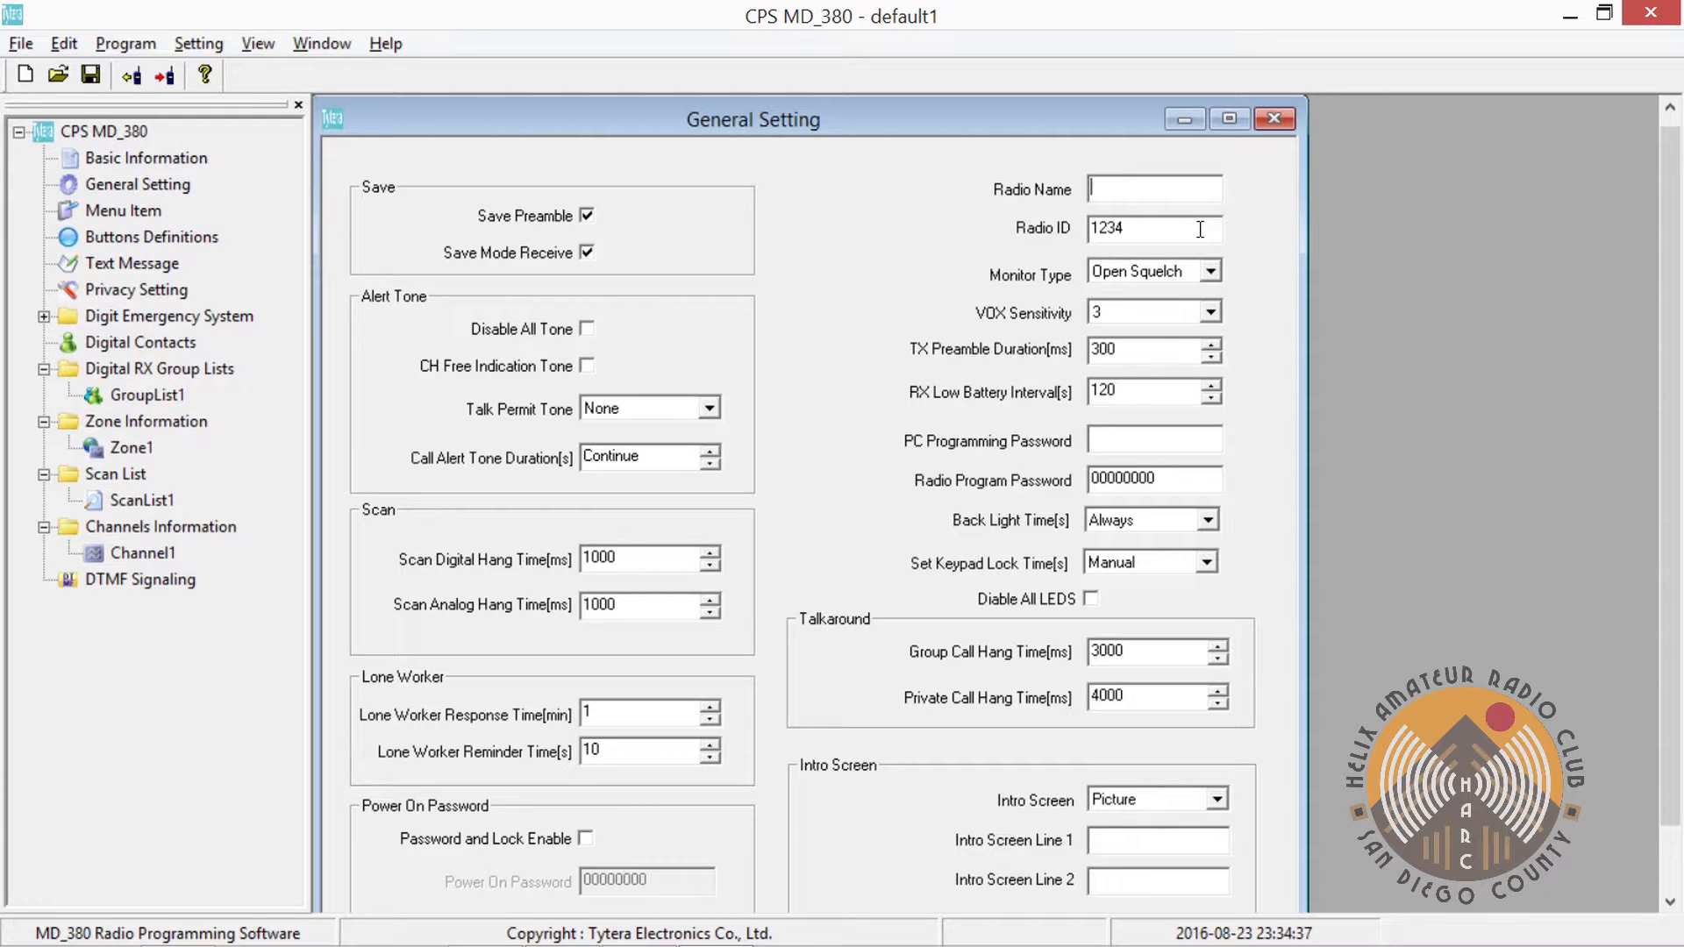
{"action": "type", "text": "KK6OSR"}
{"action": "left_click_drag", "start_coordinate": [1172, 230], "coordinate": [1086, 233]}
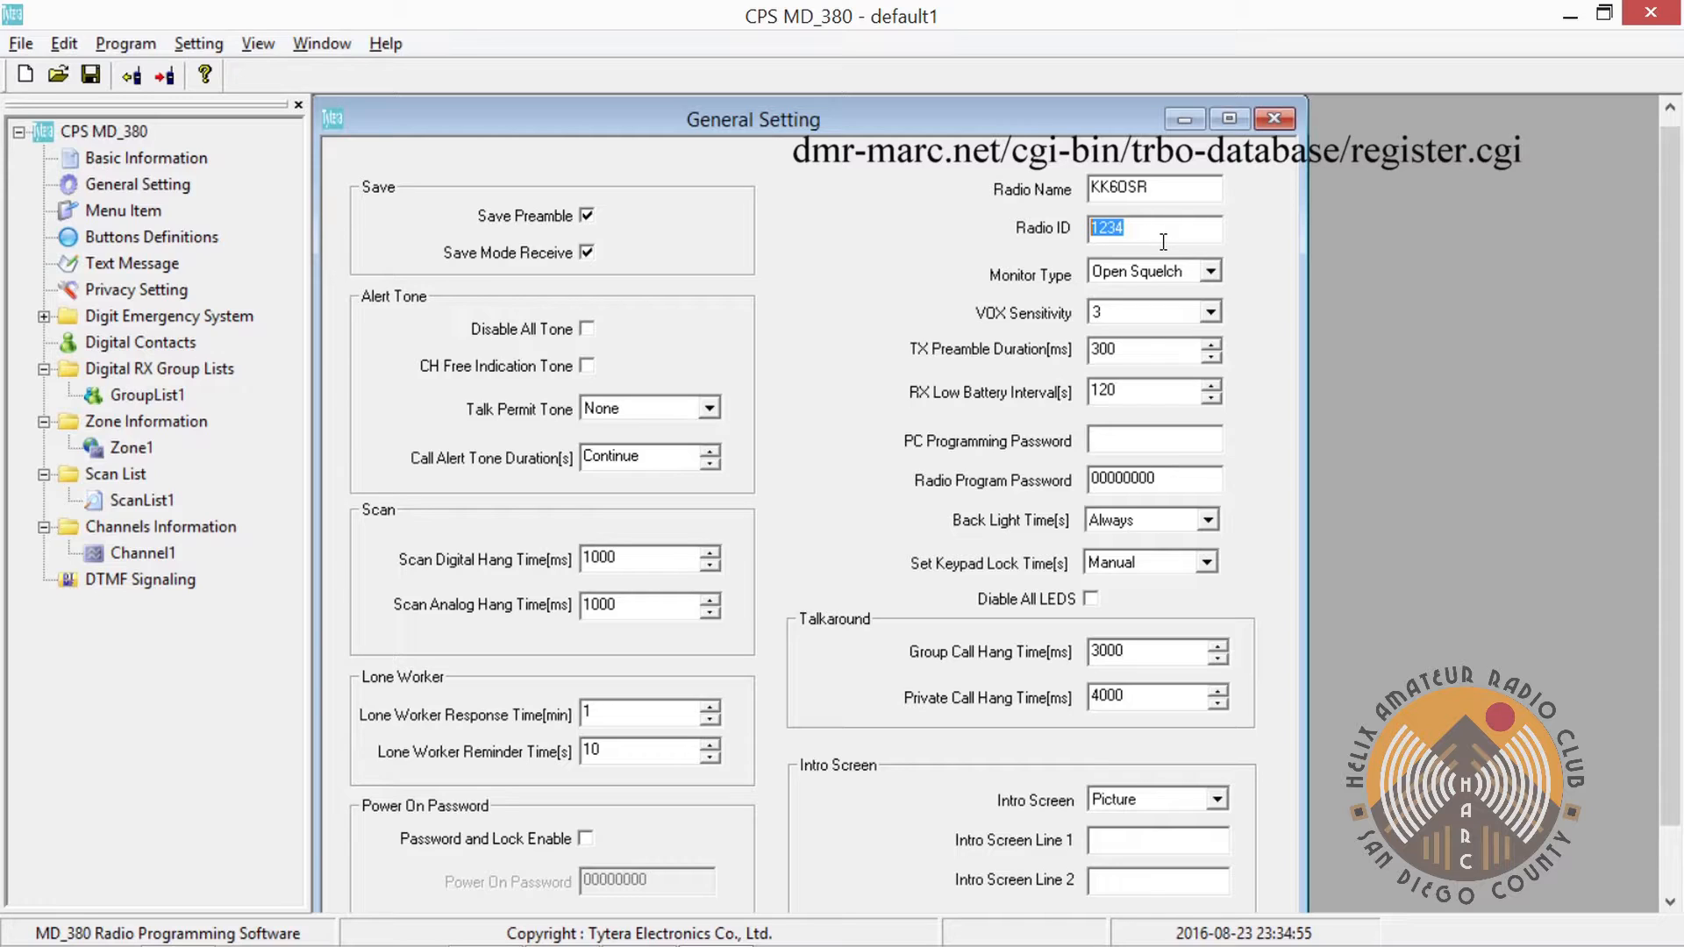
{"action": "type", "text": "61004"}
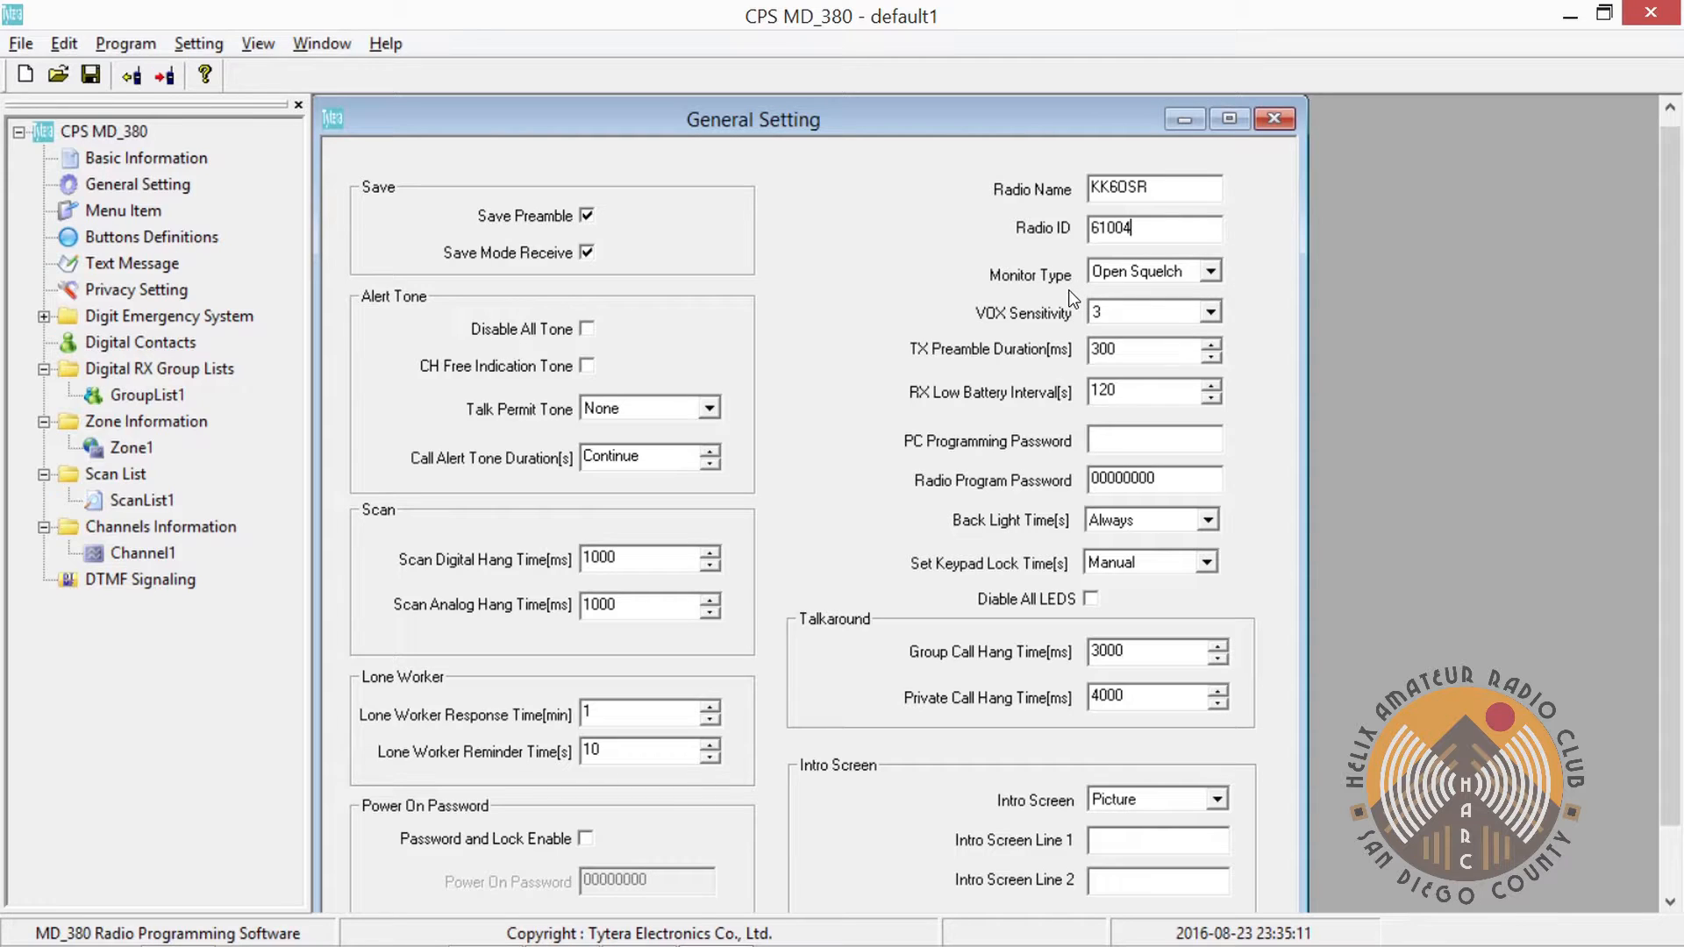
Set Back Light Time to 5 seconds, Talk Permit Tone to Digital, and enable CH Free Indication Tone
{"action": "left_click", "coordinate": [1161, 523]}
{"action": "left_click", "coordinate": [1137, 550]}
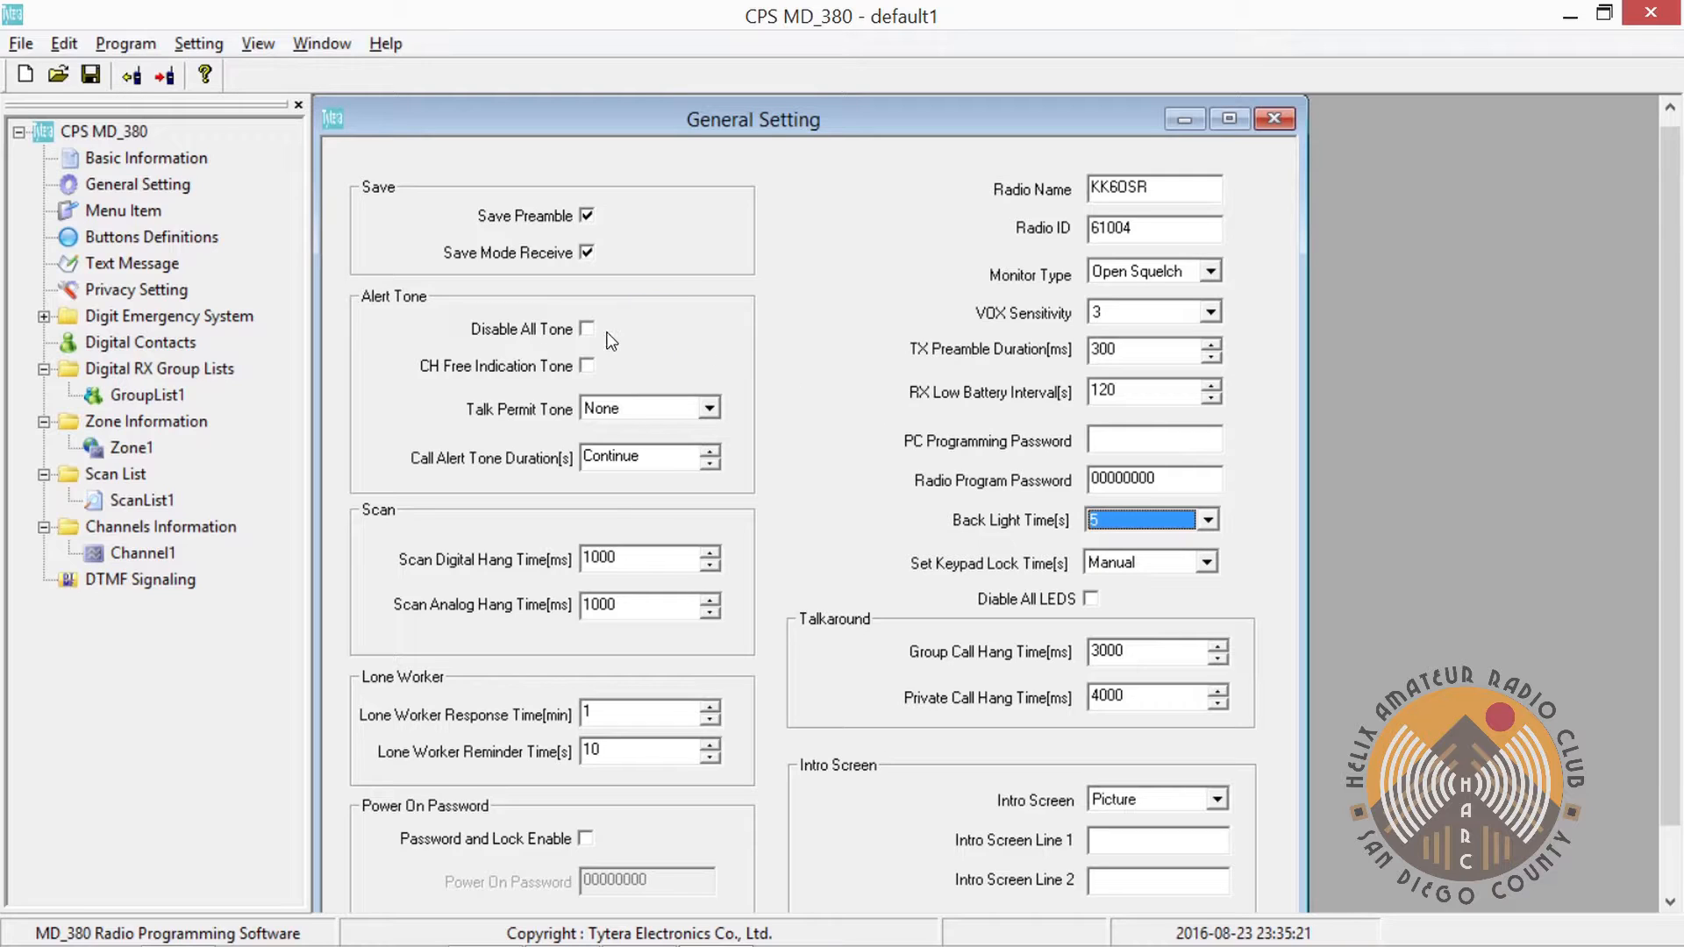
{"action": "left_click", "coordinate": [630, 407]}
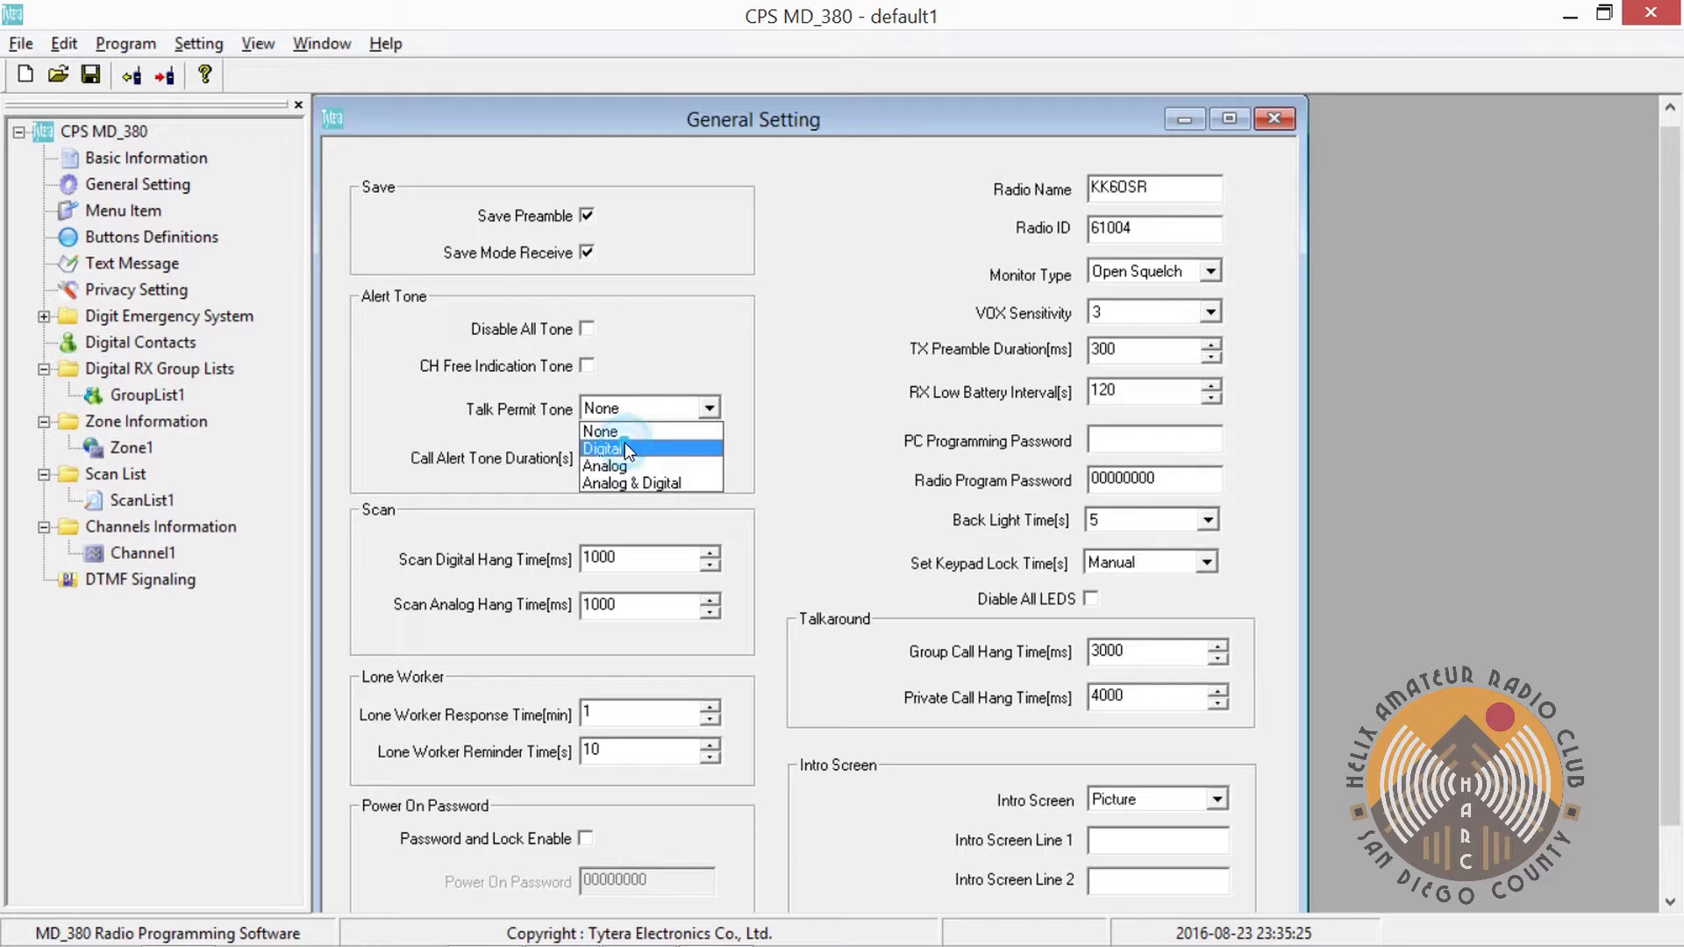
{"action": "left_click", "coordinate": [625, 447]}
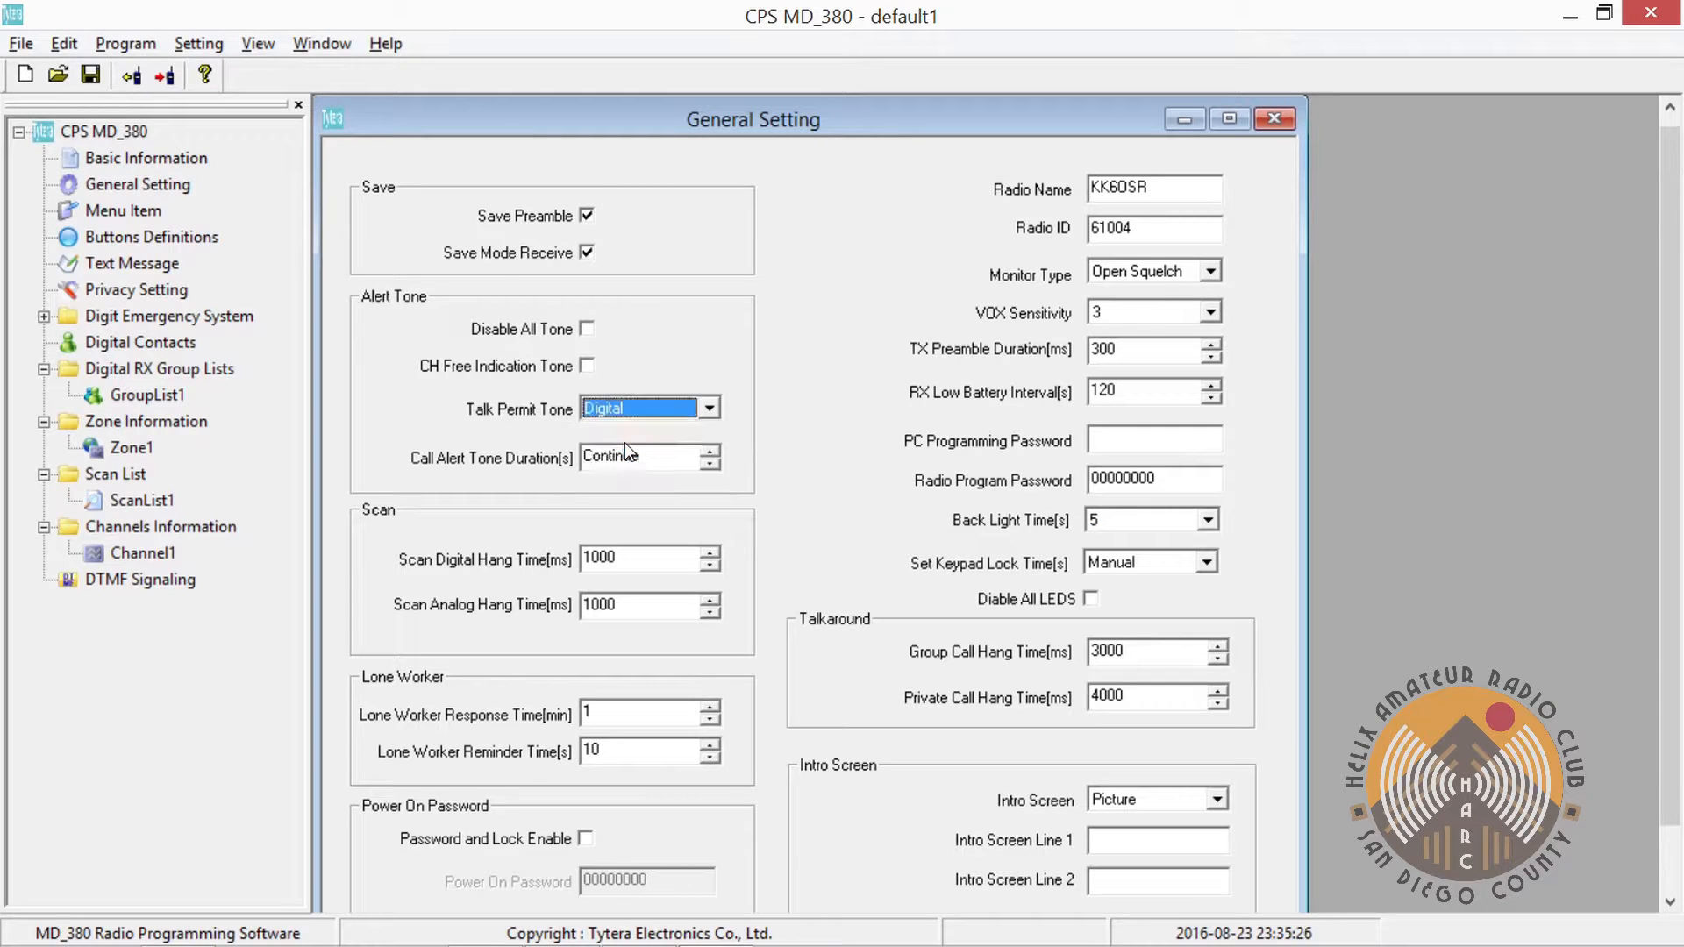
{"action": "left_click", "coordinate": [588, 363]}
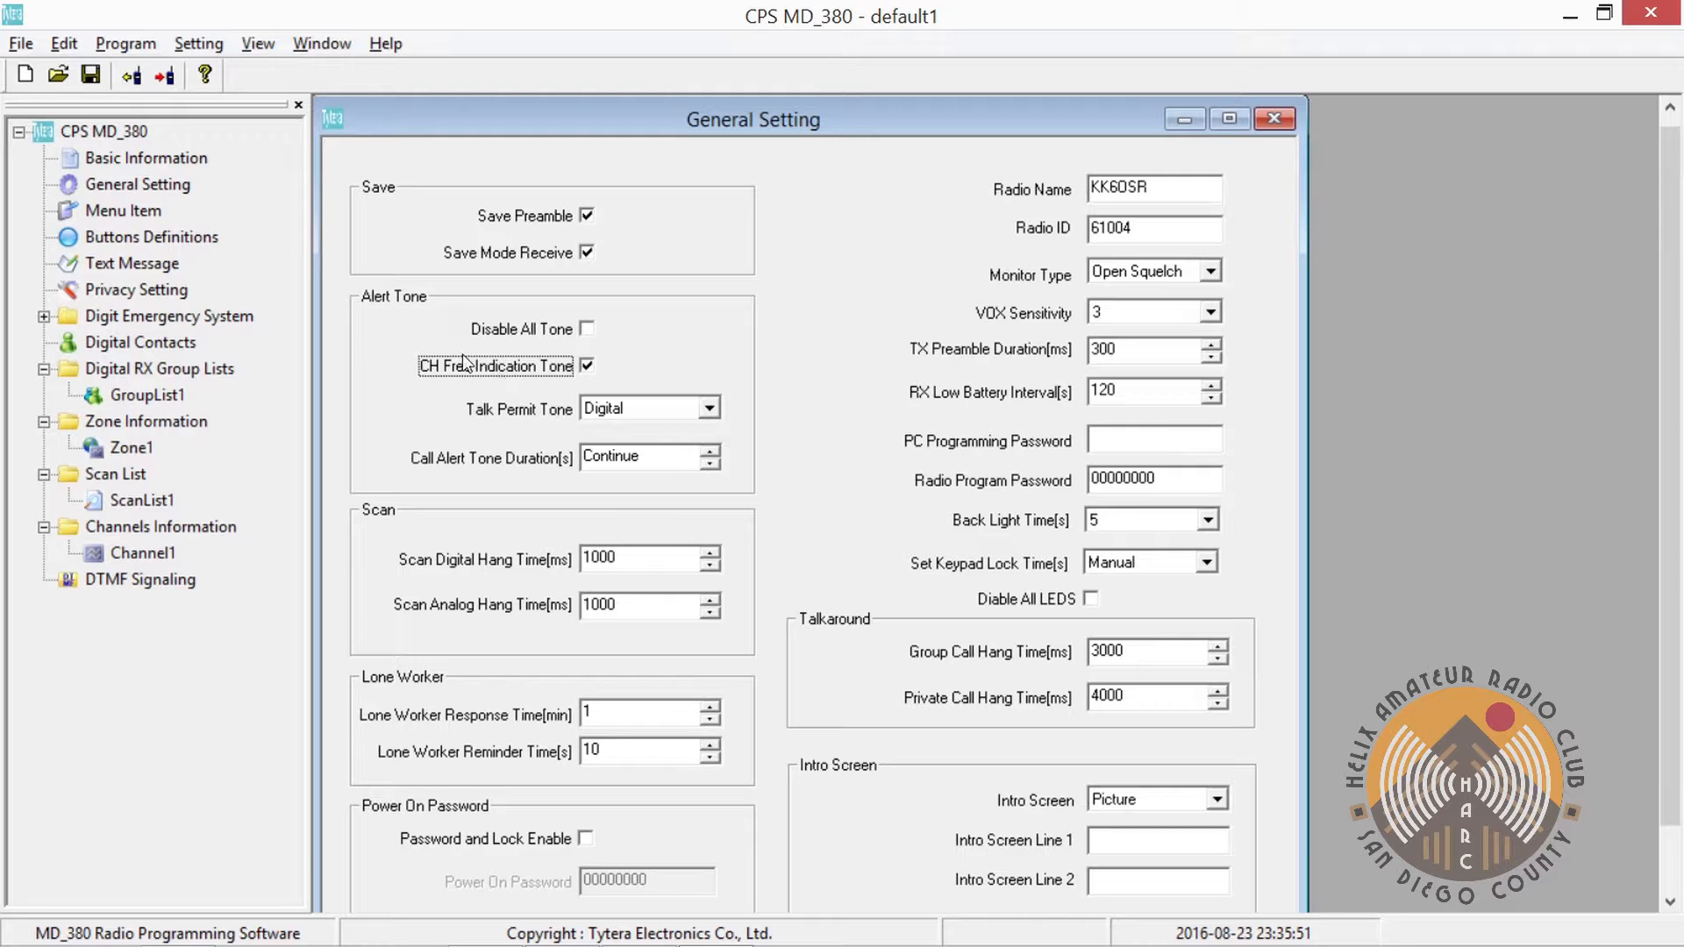
In Buttons Definitions, set the Long Press Duration to 3000 ms
{"action": "left_click", "coordinate": [144, 237]}
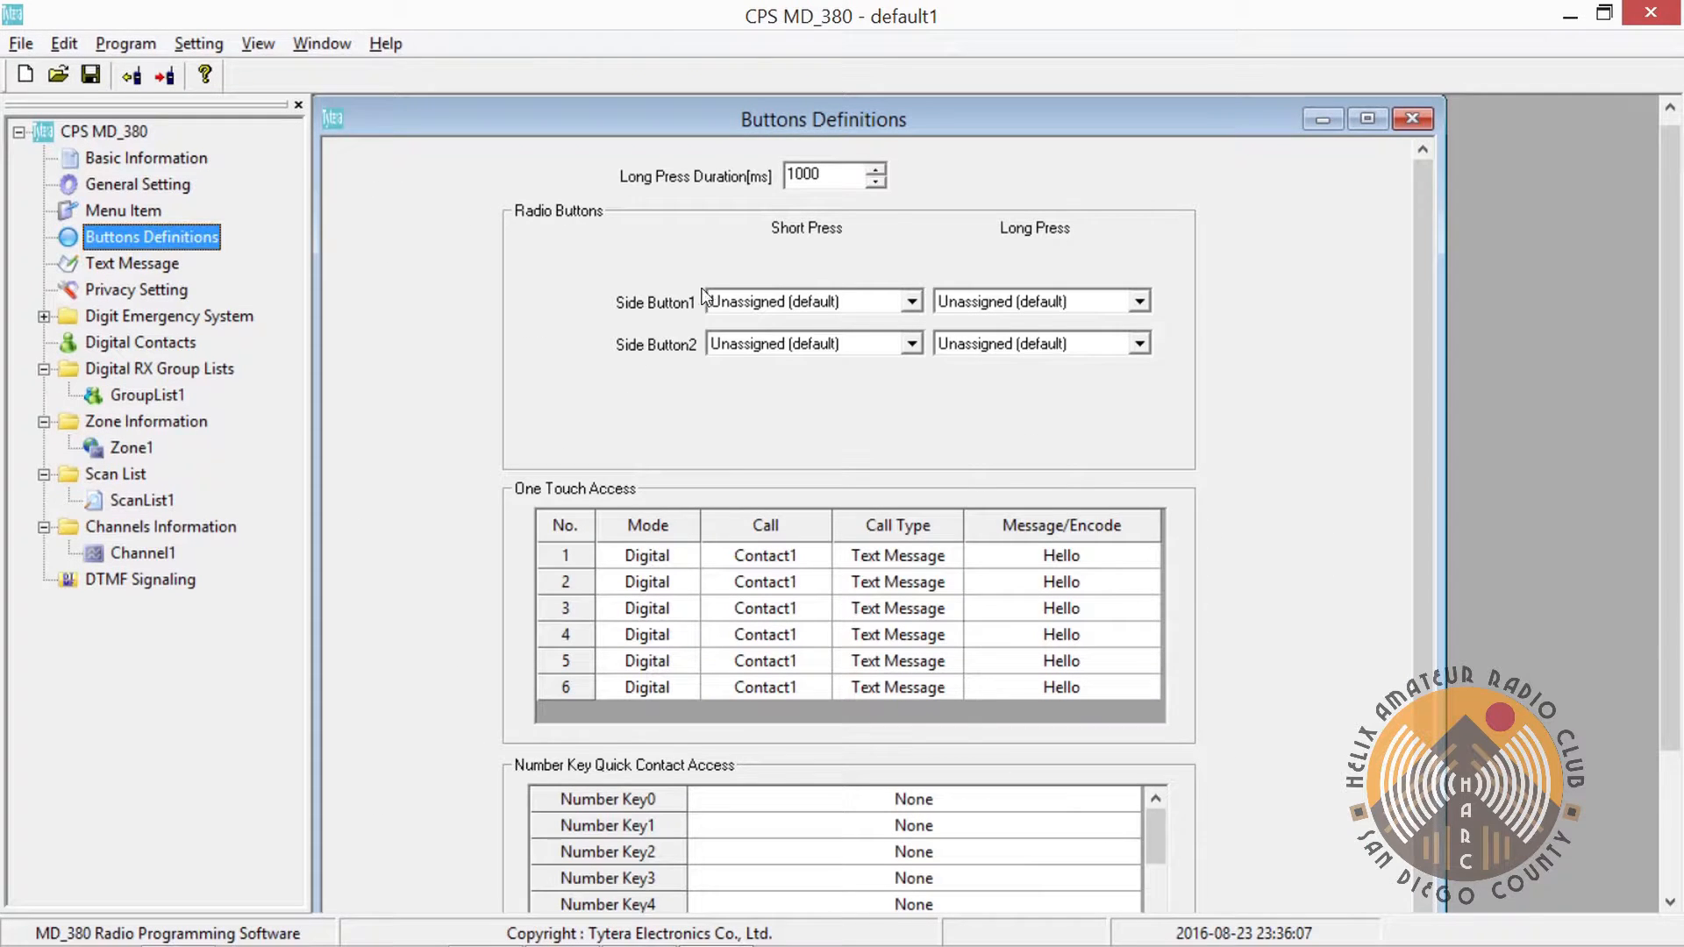
{"action": "left_click", "coordinate": [803, 179]}
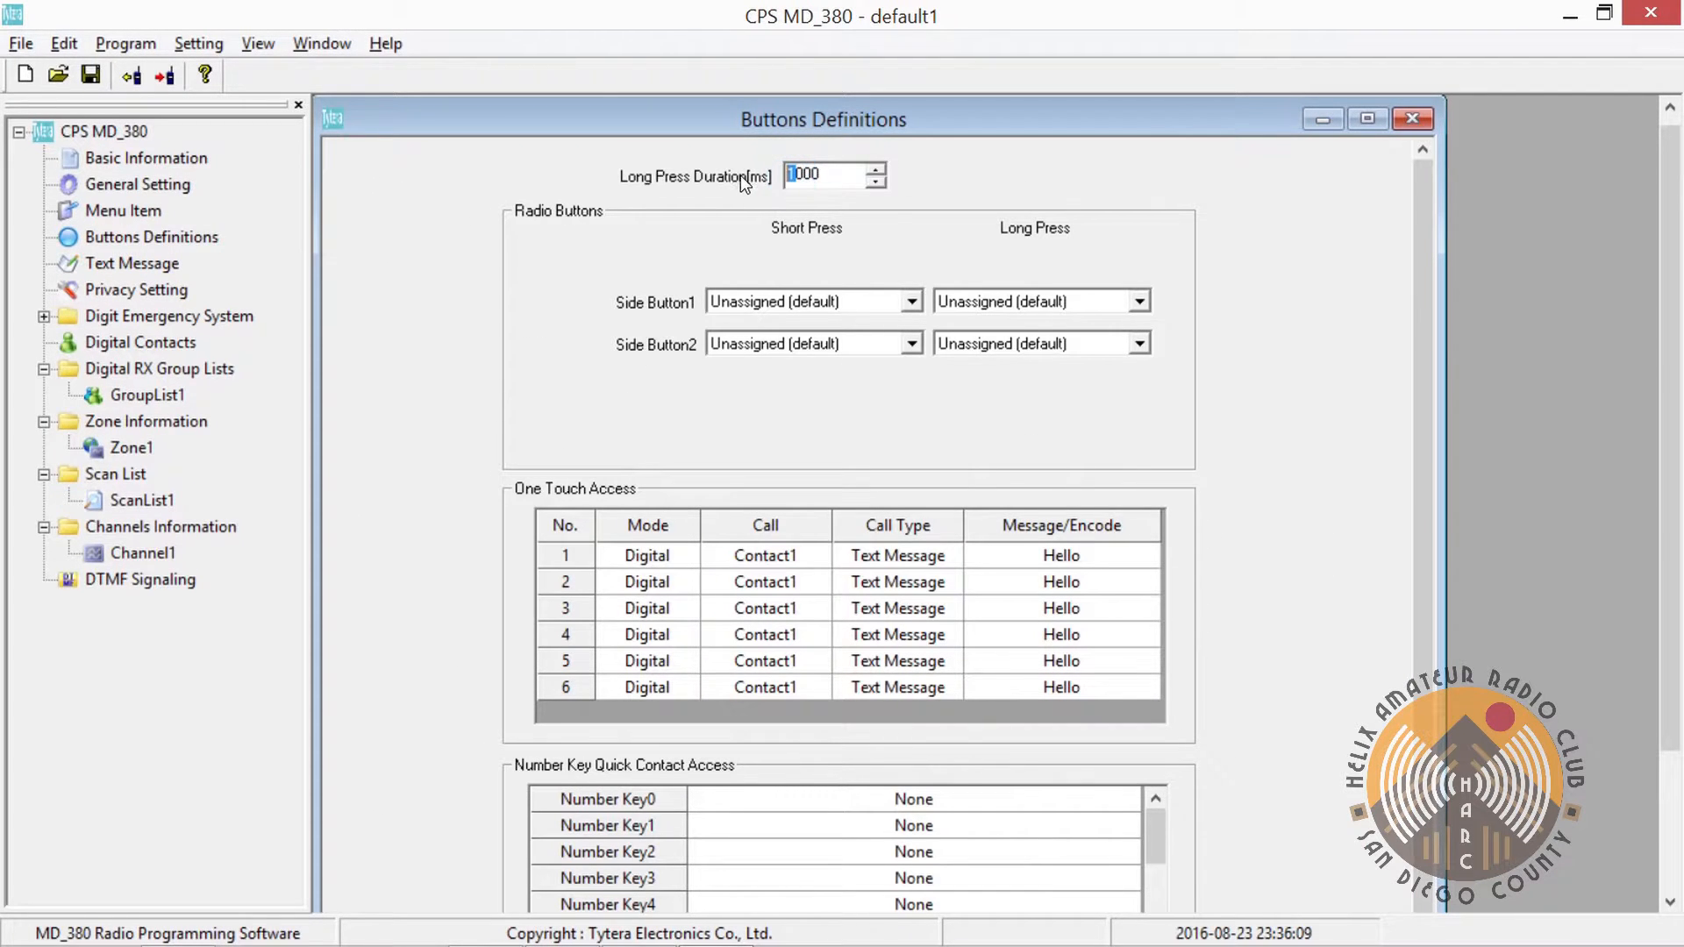
{"action": "type", "text": "3"}
Assign High/Low Power to Side Button1's short press and Scan On/Off to its long press
{"action": "left_click", "coordinate": [760, 304]}
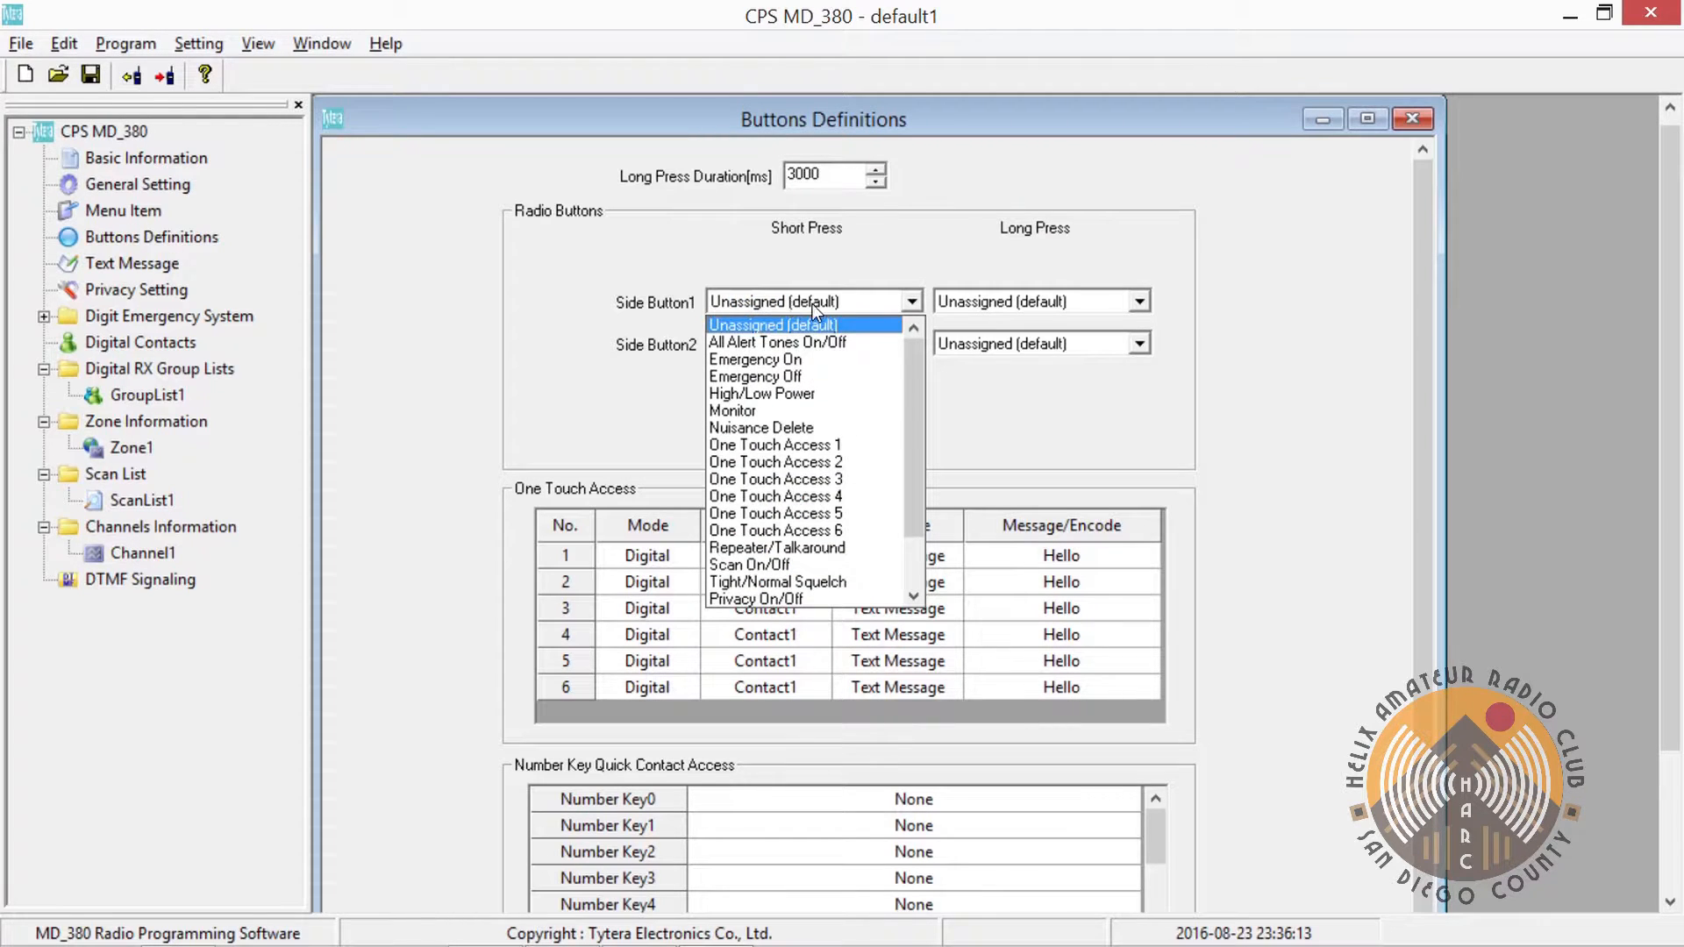
{"action": "mouse_move", "coordinate": [913, 380]}
{"action": "left_mouse_down"}
{"action": "mouse_move", "coordinate": [902, 428]}
{"action": "mouse_move", "coordinate": [907, 403]}
{"action": "left_mouse_up"}
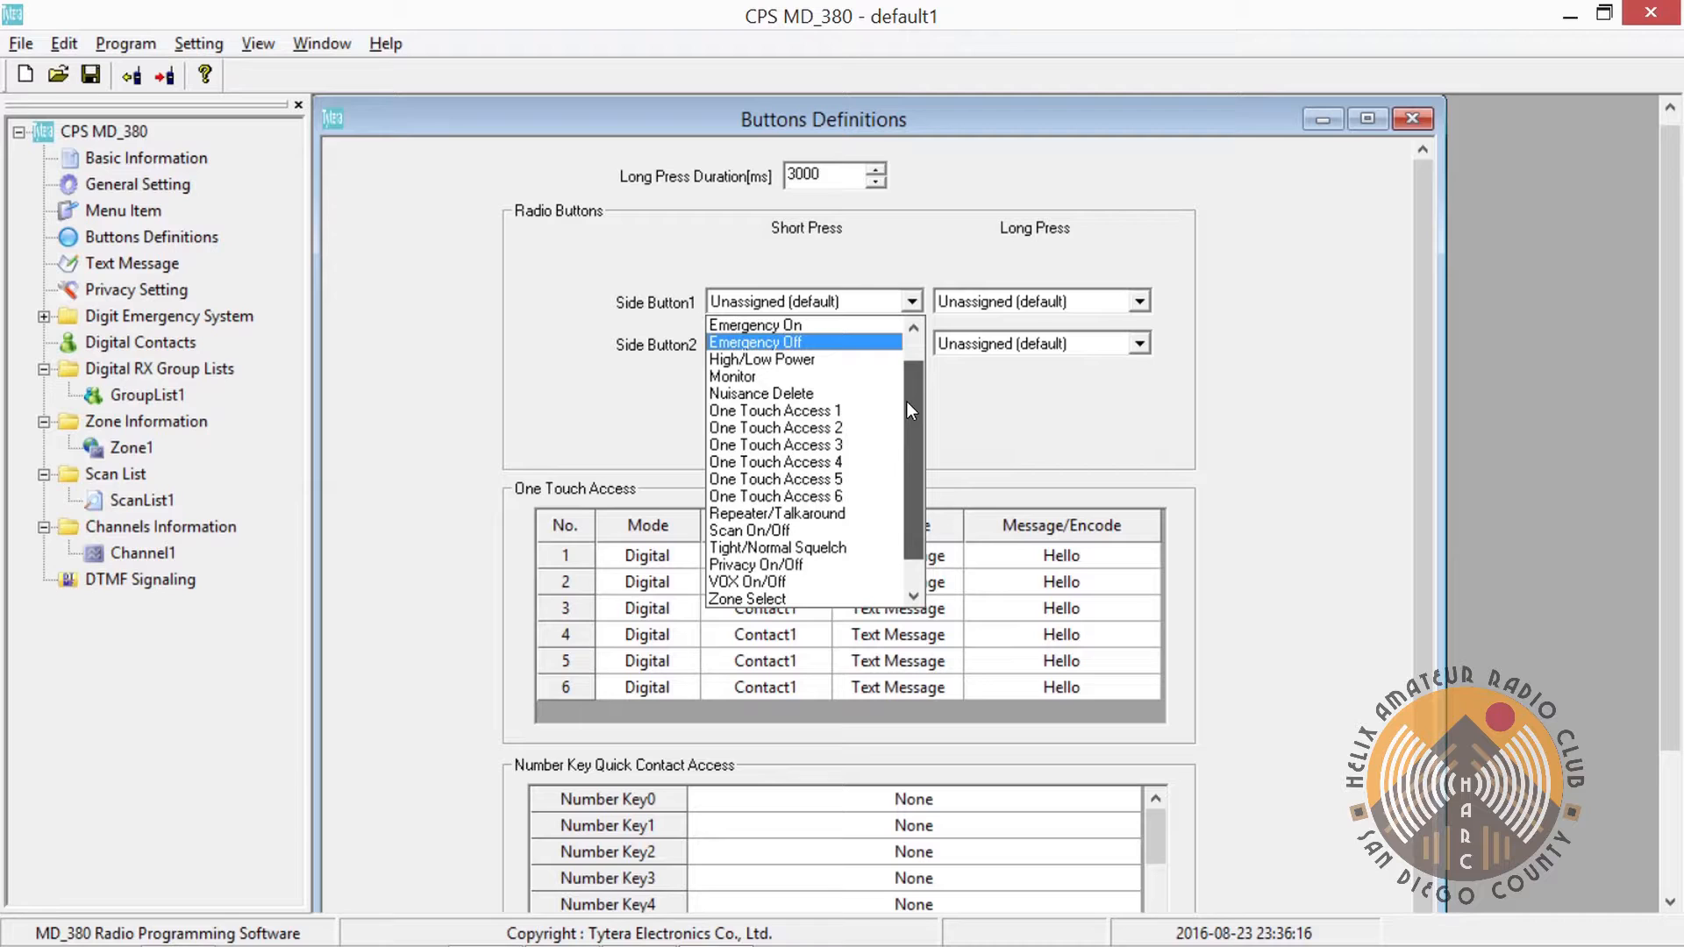
{"action": "left_click", "coordinate": [815, 367]}
{"action": "left_click", "coordinate": [1015, 298]}
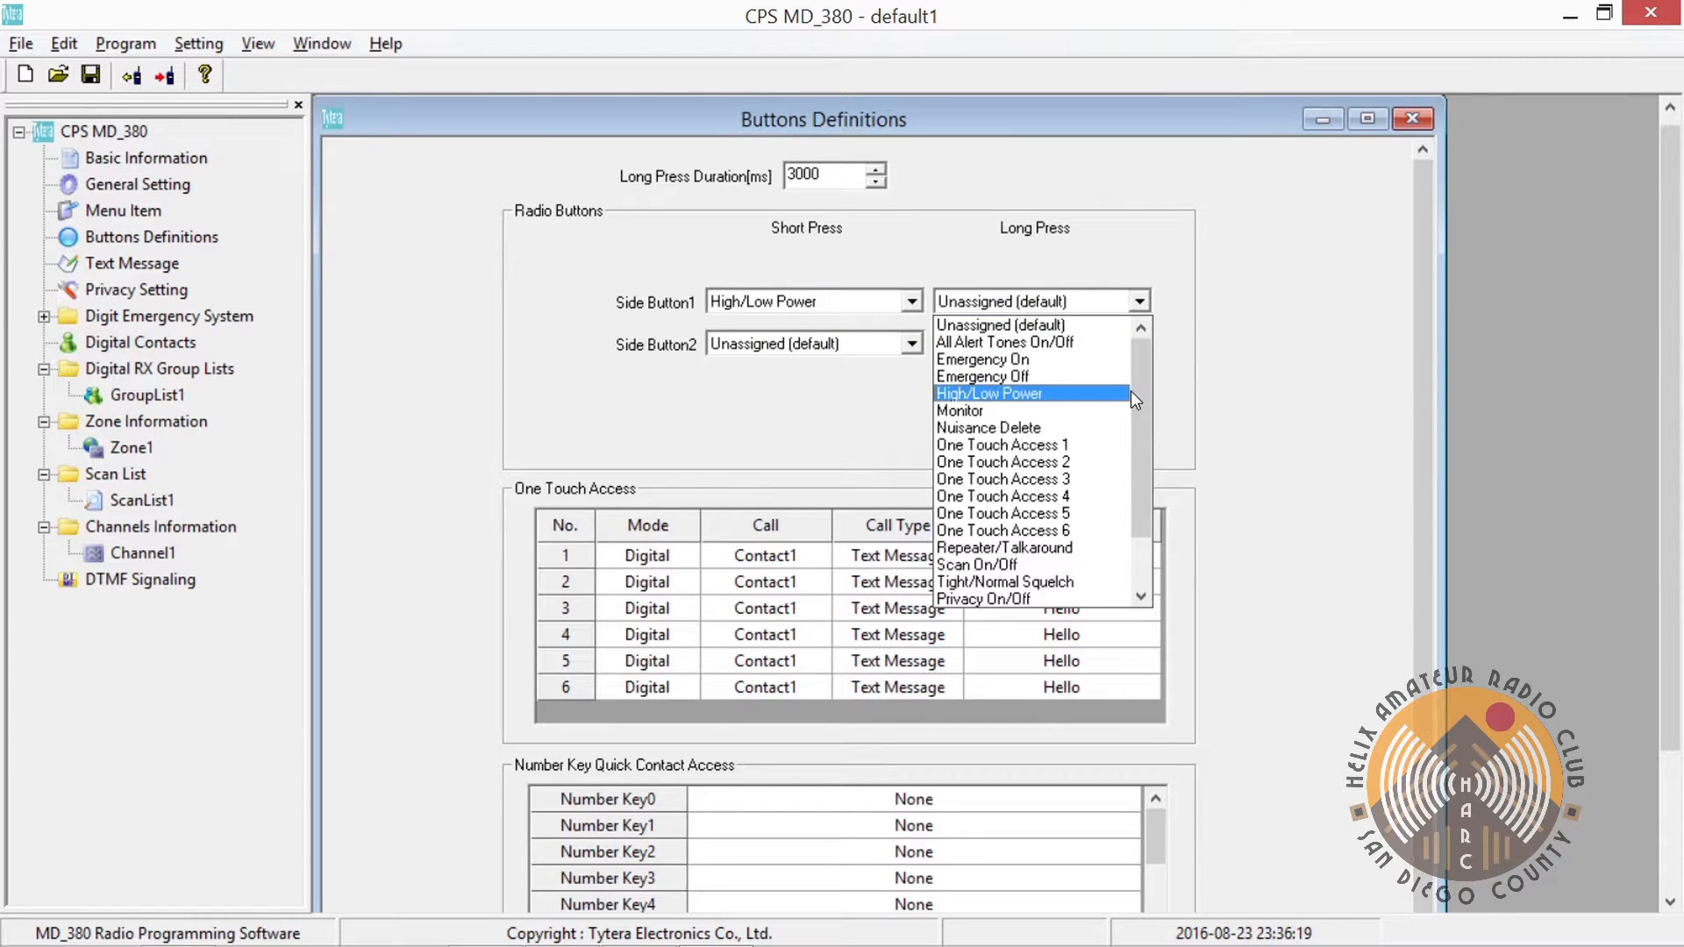
{"action": "left_click_drag", "start_coordinate": [1132, 391], "coordinate": [1133, 437]}
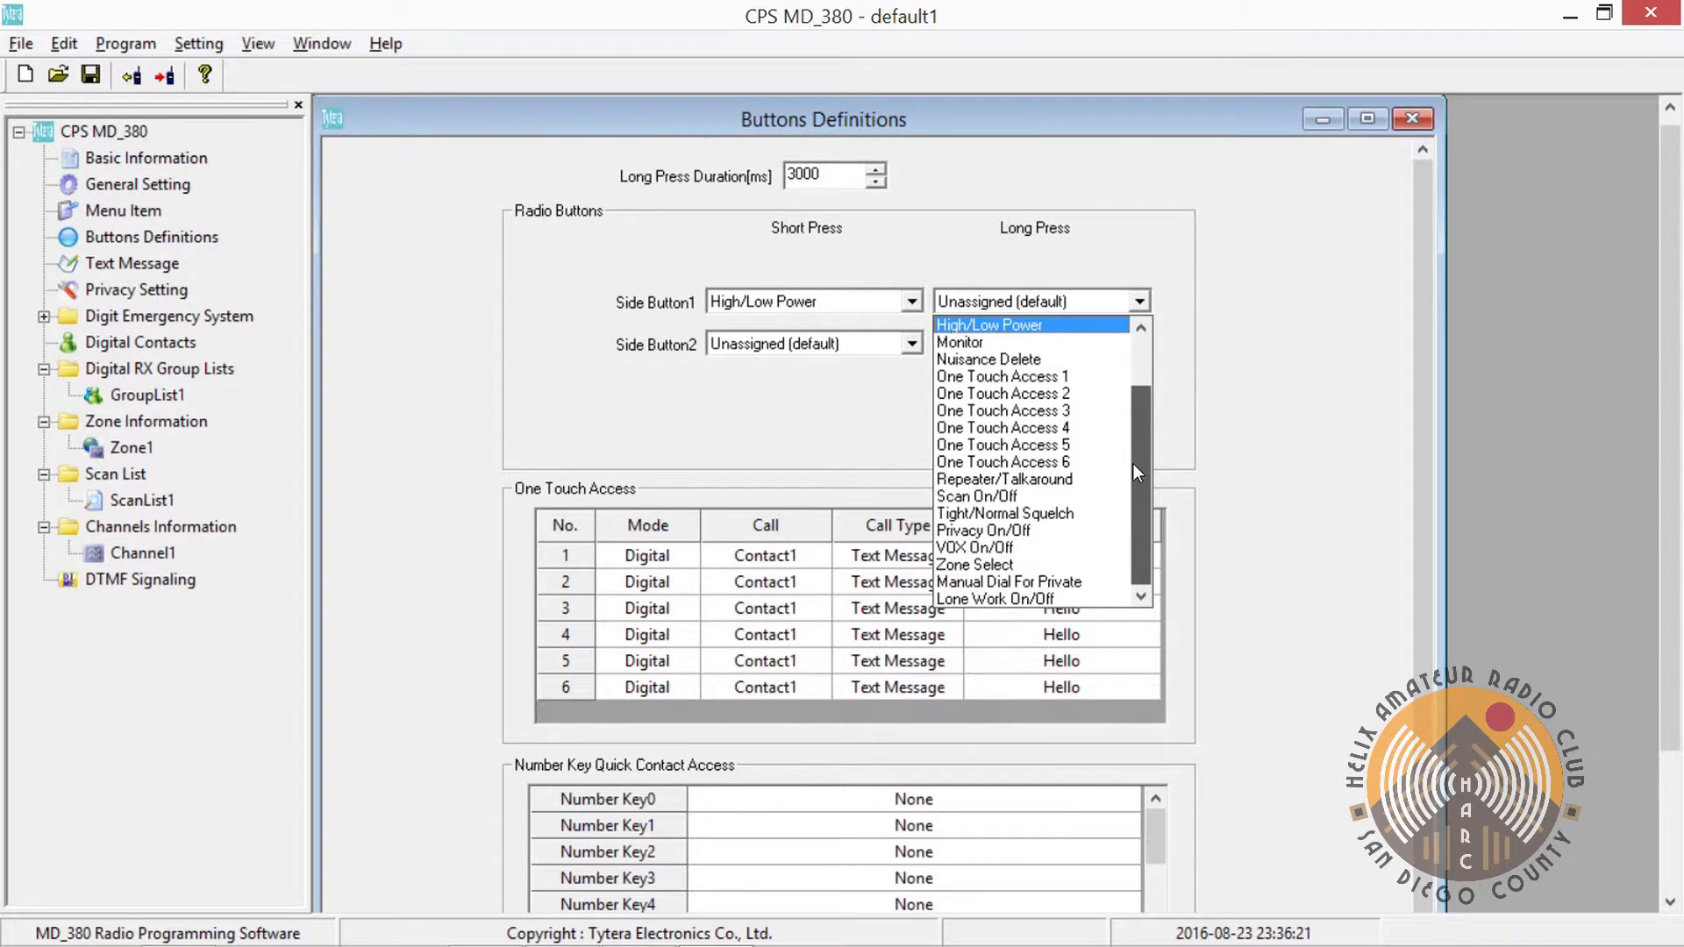
{"action": "left_click", "coordinate": [1072, 497]}
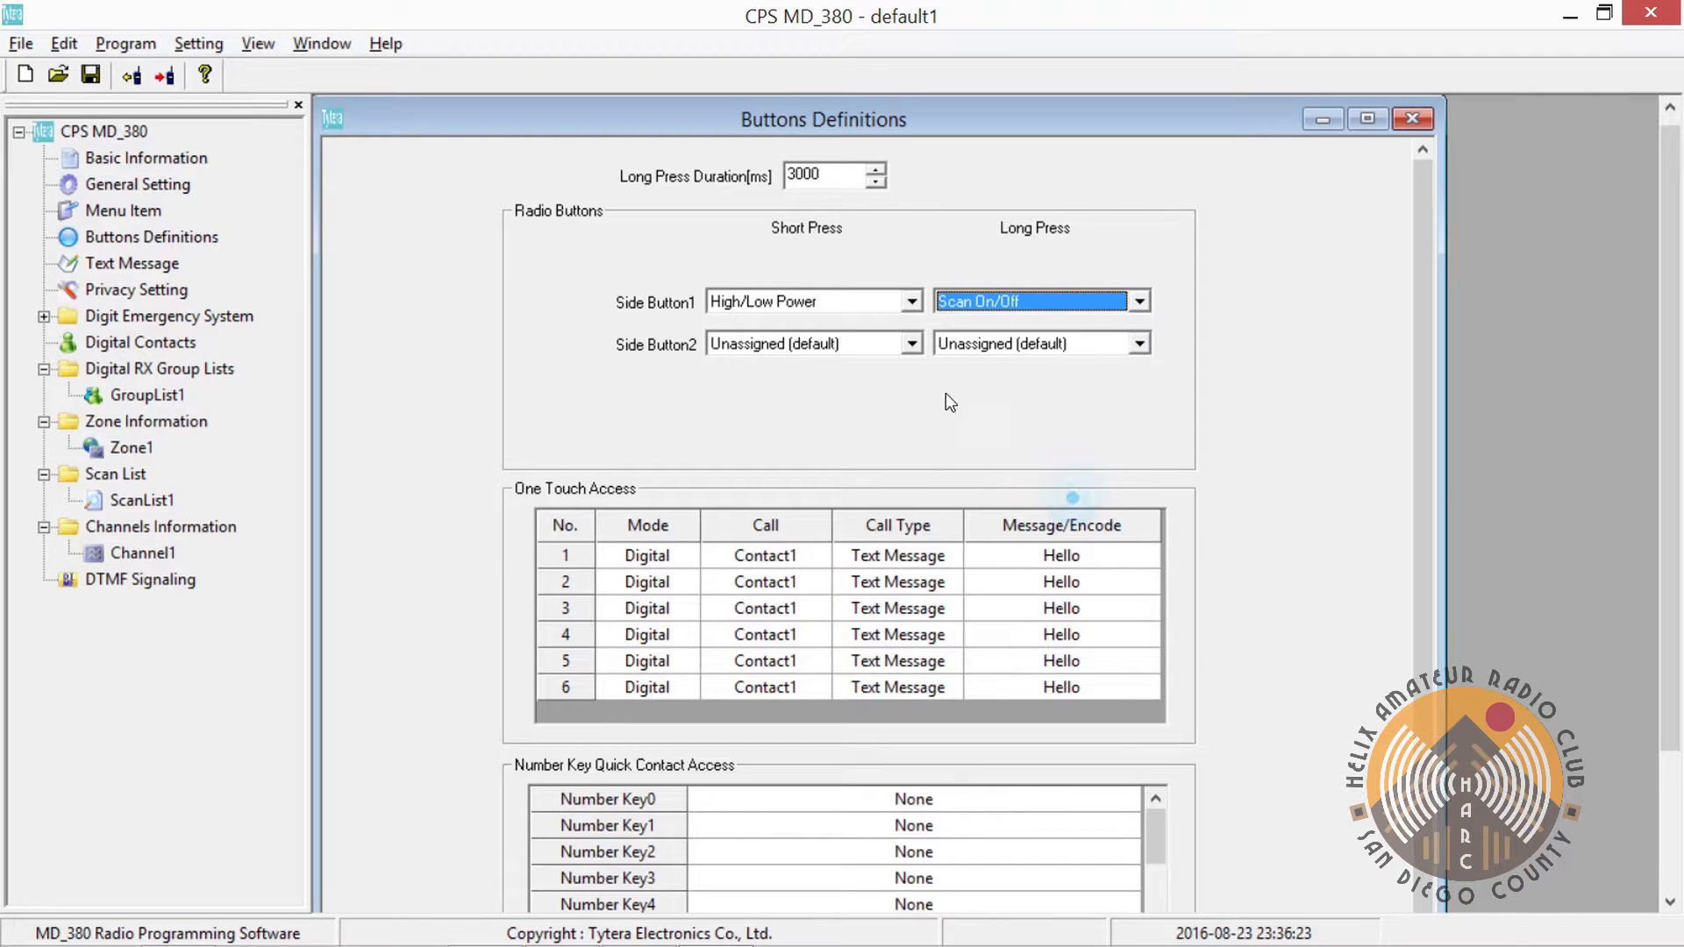
Assign Repeater/Talkaround to the short press of Side Button2
{"action": "left_click", "coordinate": [813, 343]}
{"action": "left_click_drag", "start_coordinate": [909, 493], "coordinate": [904, 570]}
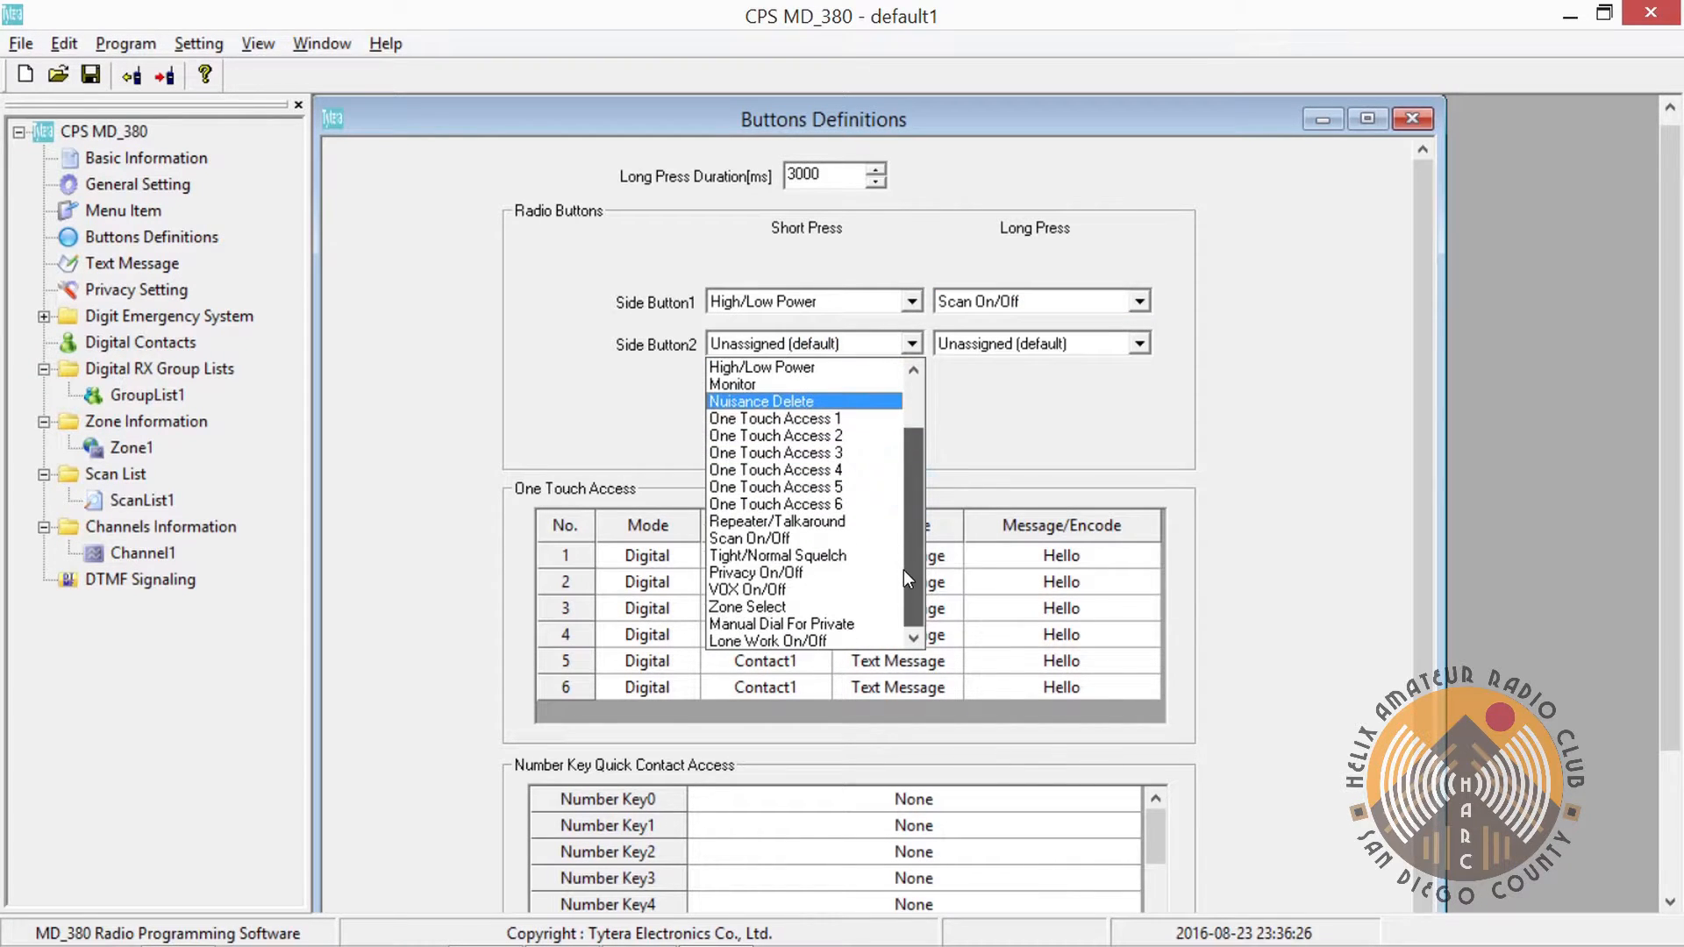
{"action": "left_click", "coordinate": [882, 521]}
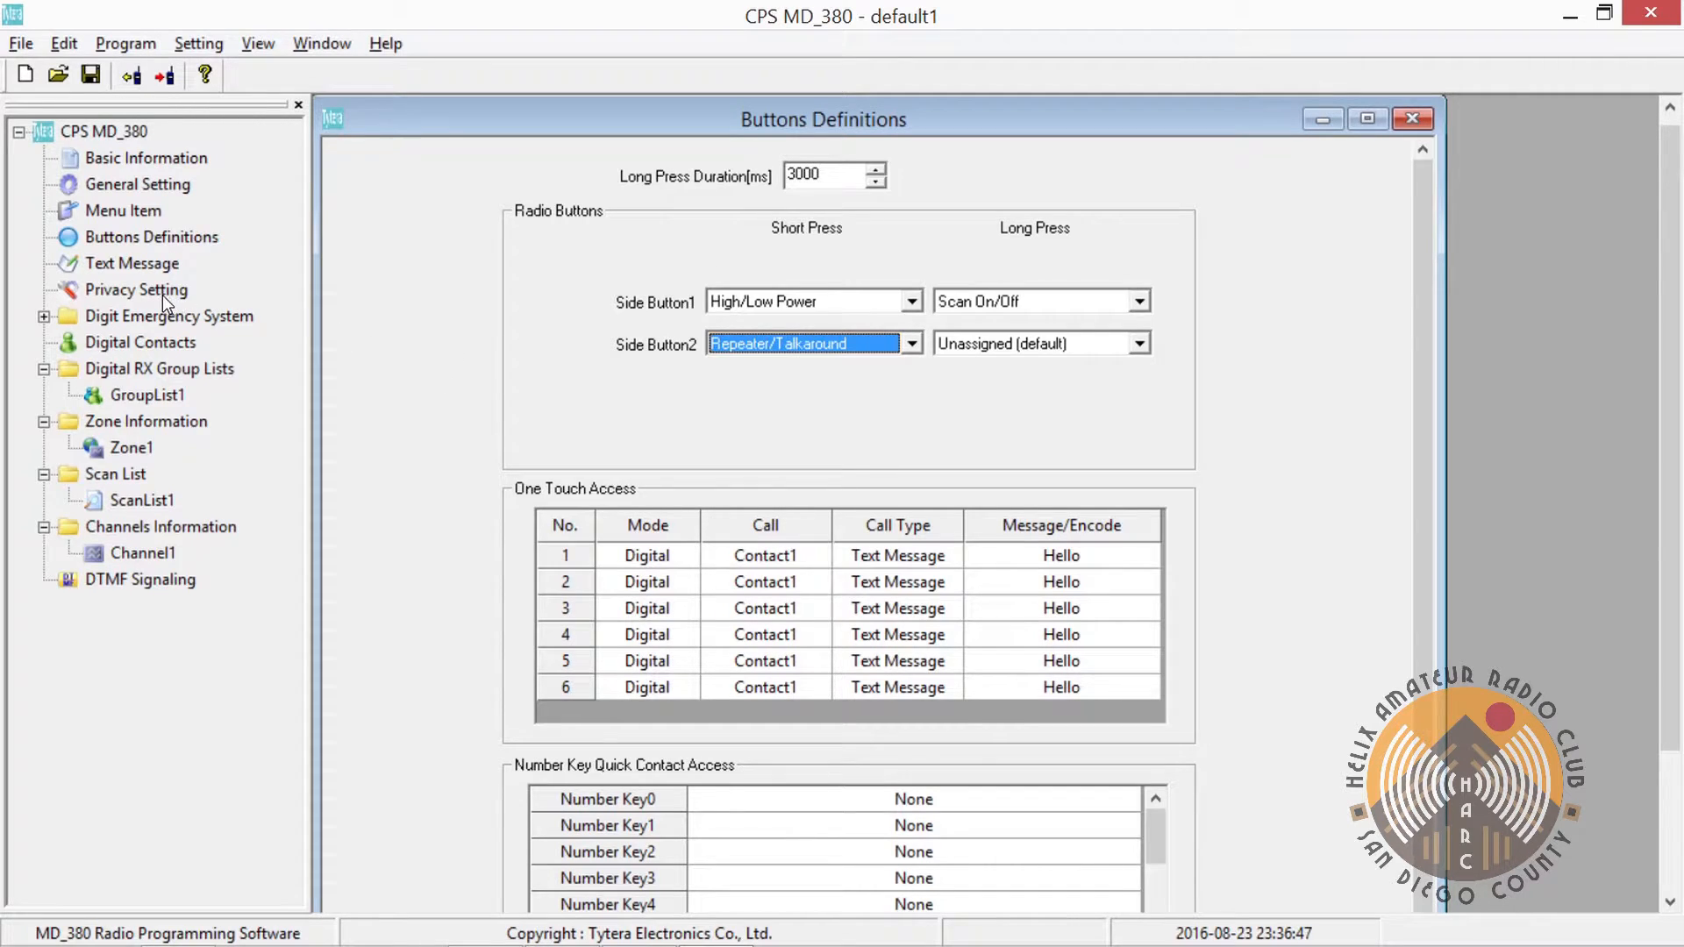
Open Digital Contacts and close the Buttons Definitions and General Setting windows
{"action": "double_click", "coordinate": [136, 343]}
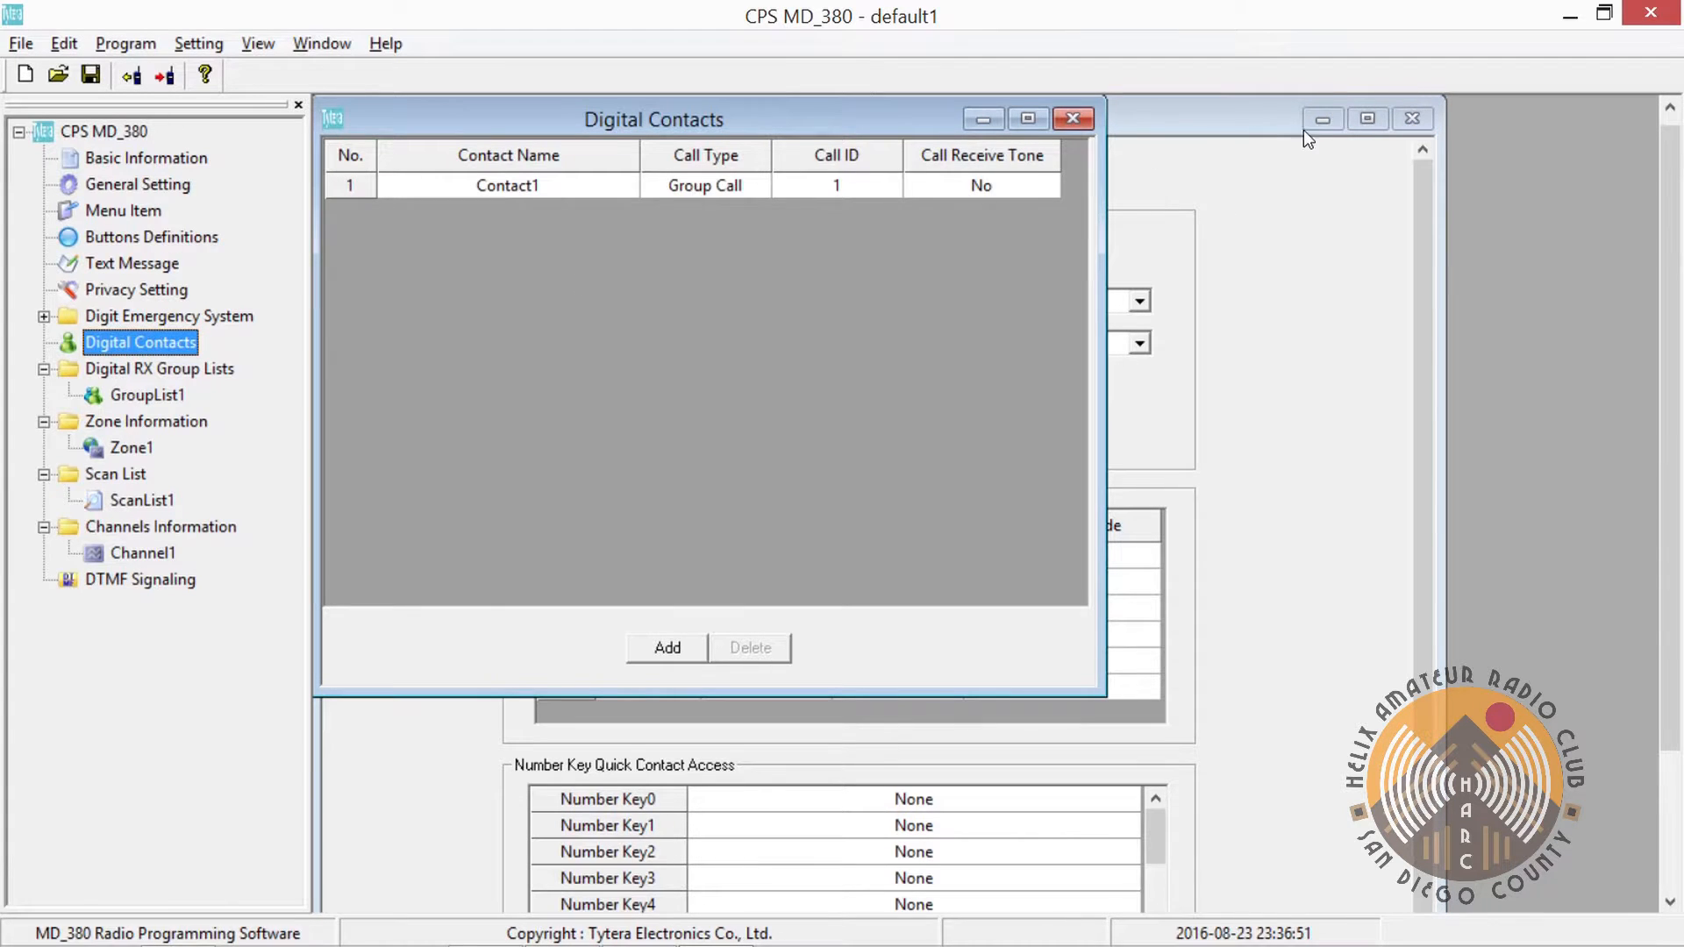
{"action": "left_click", "coordinate": [1413, 119]}
{"action": "left_click", "coordinate": [1271, 119]}
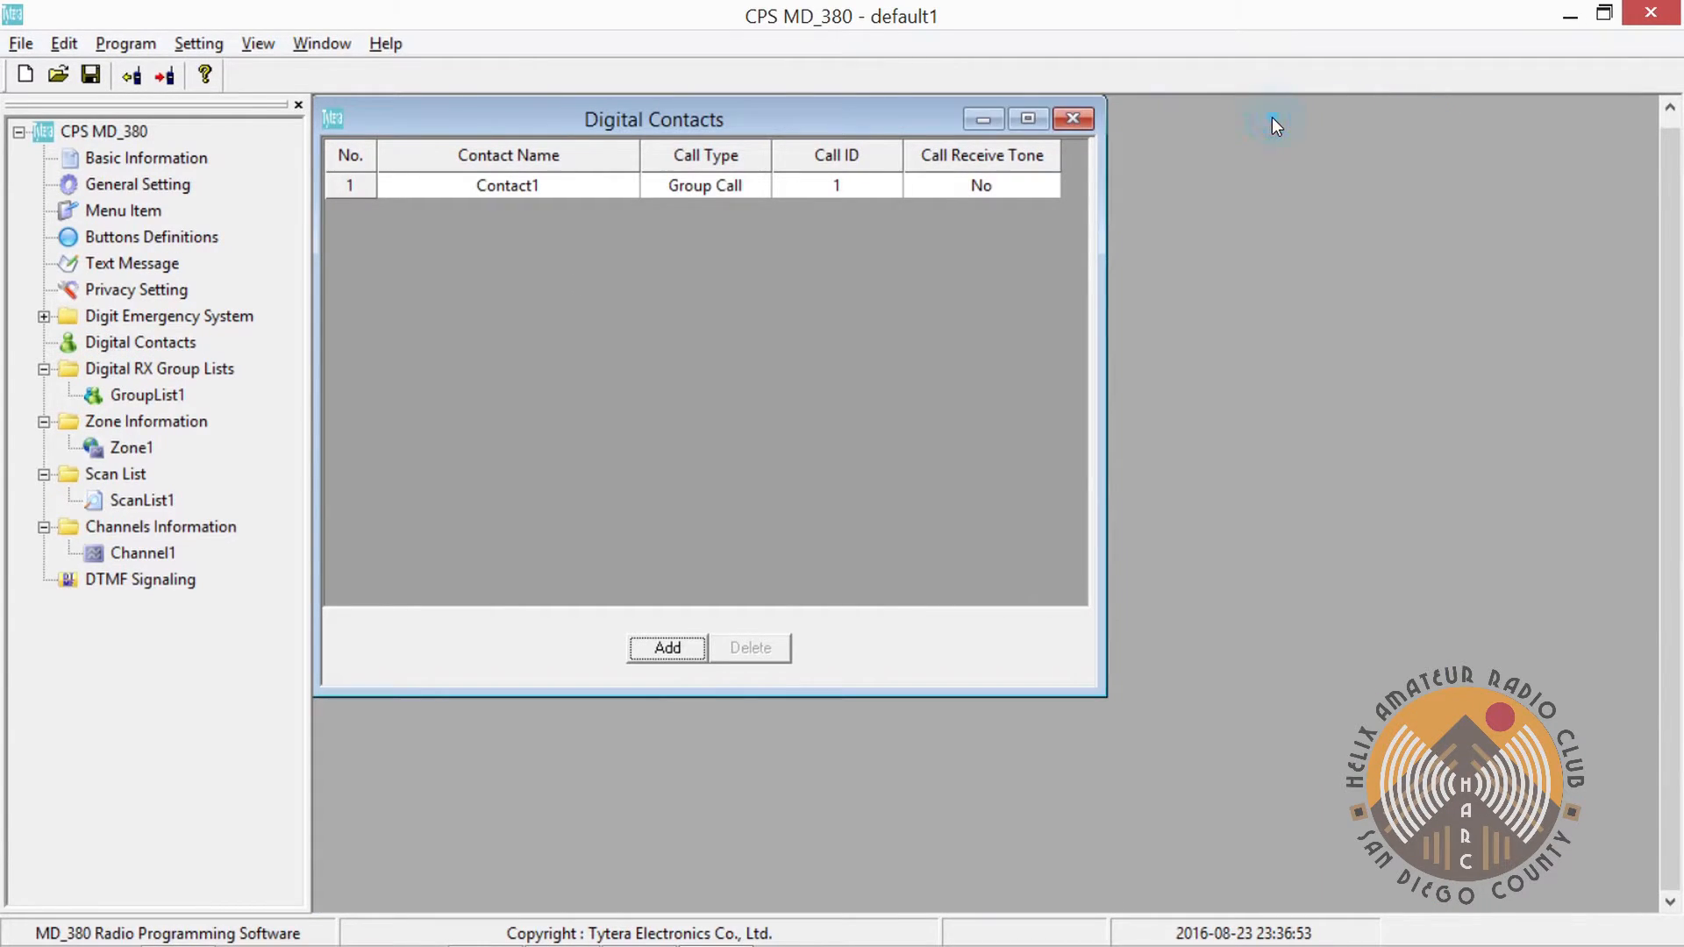
Rename the first digital contact as LOCAL and set its Call ID to 2
{"action": "left_click", "coordinate": [570, 186]}
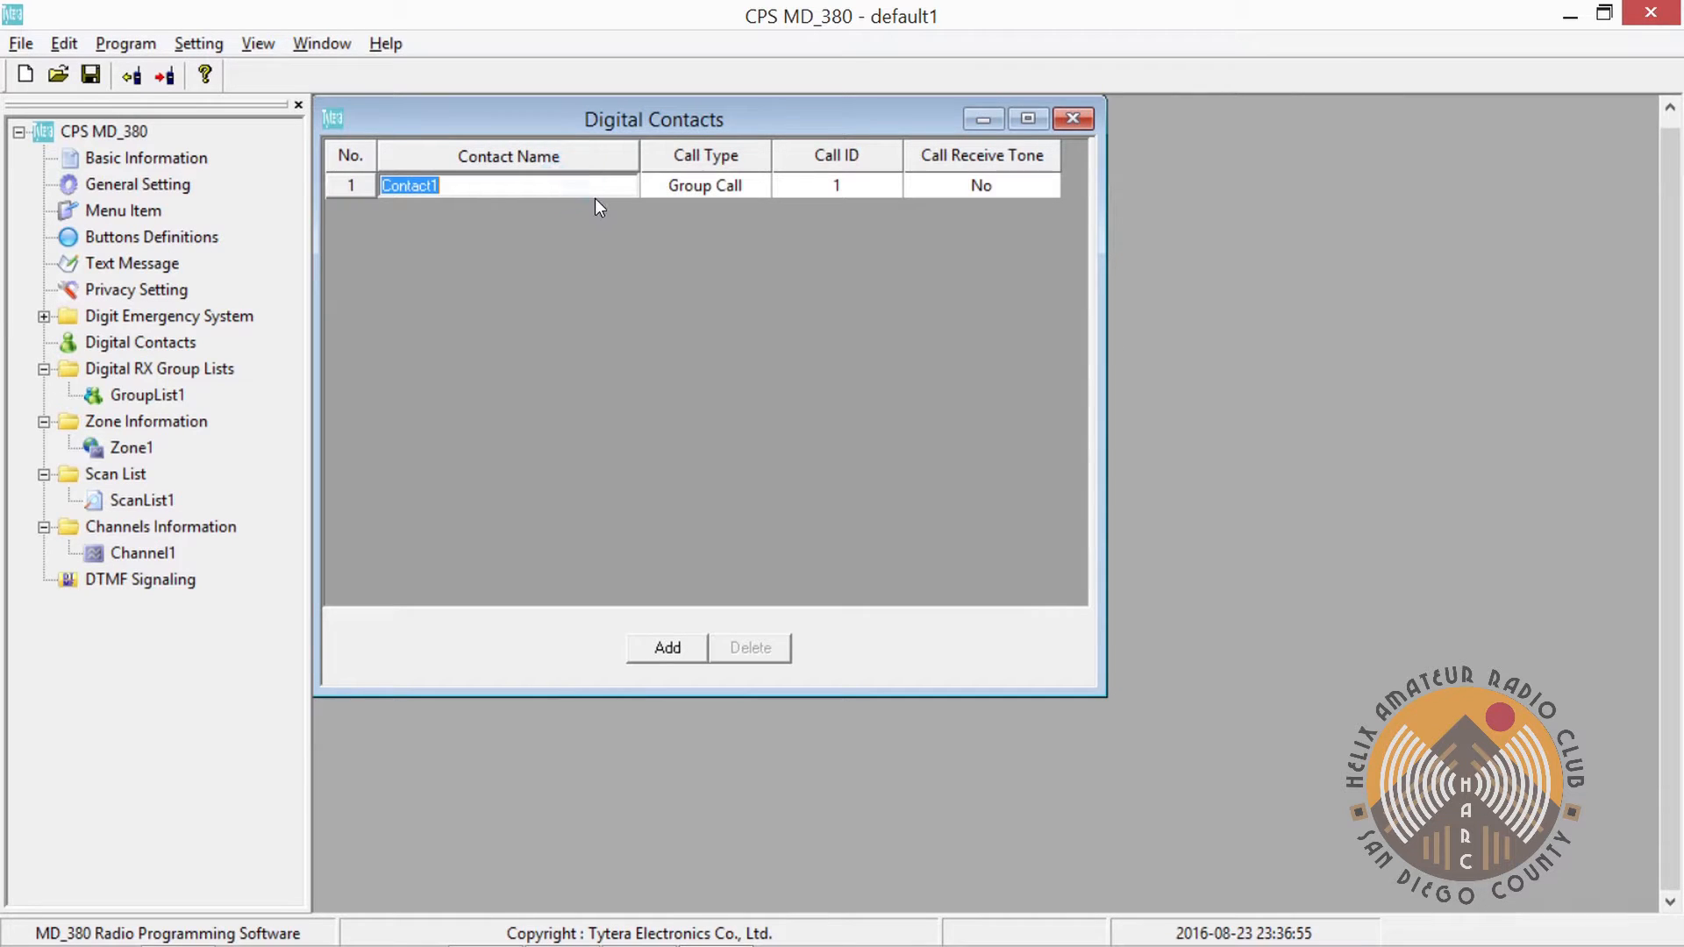
{"action": "type", "text": "LOCAL"}
{"action": "left_click", "coordinate": [840, 185]}
{"action": "type", "text": "2"}
{"action": "key", "text": "Tab"}
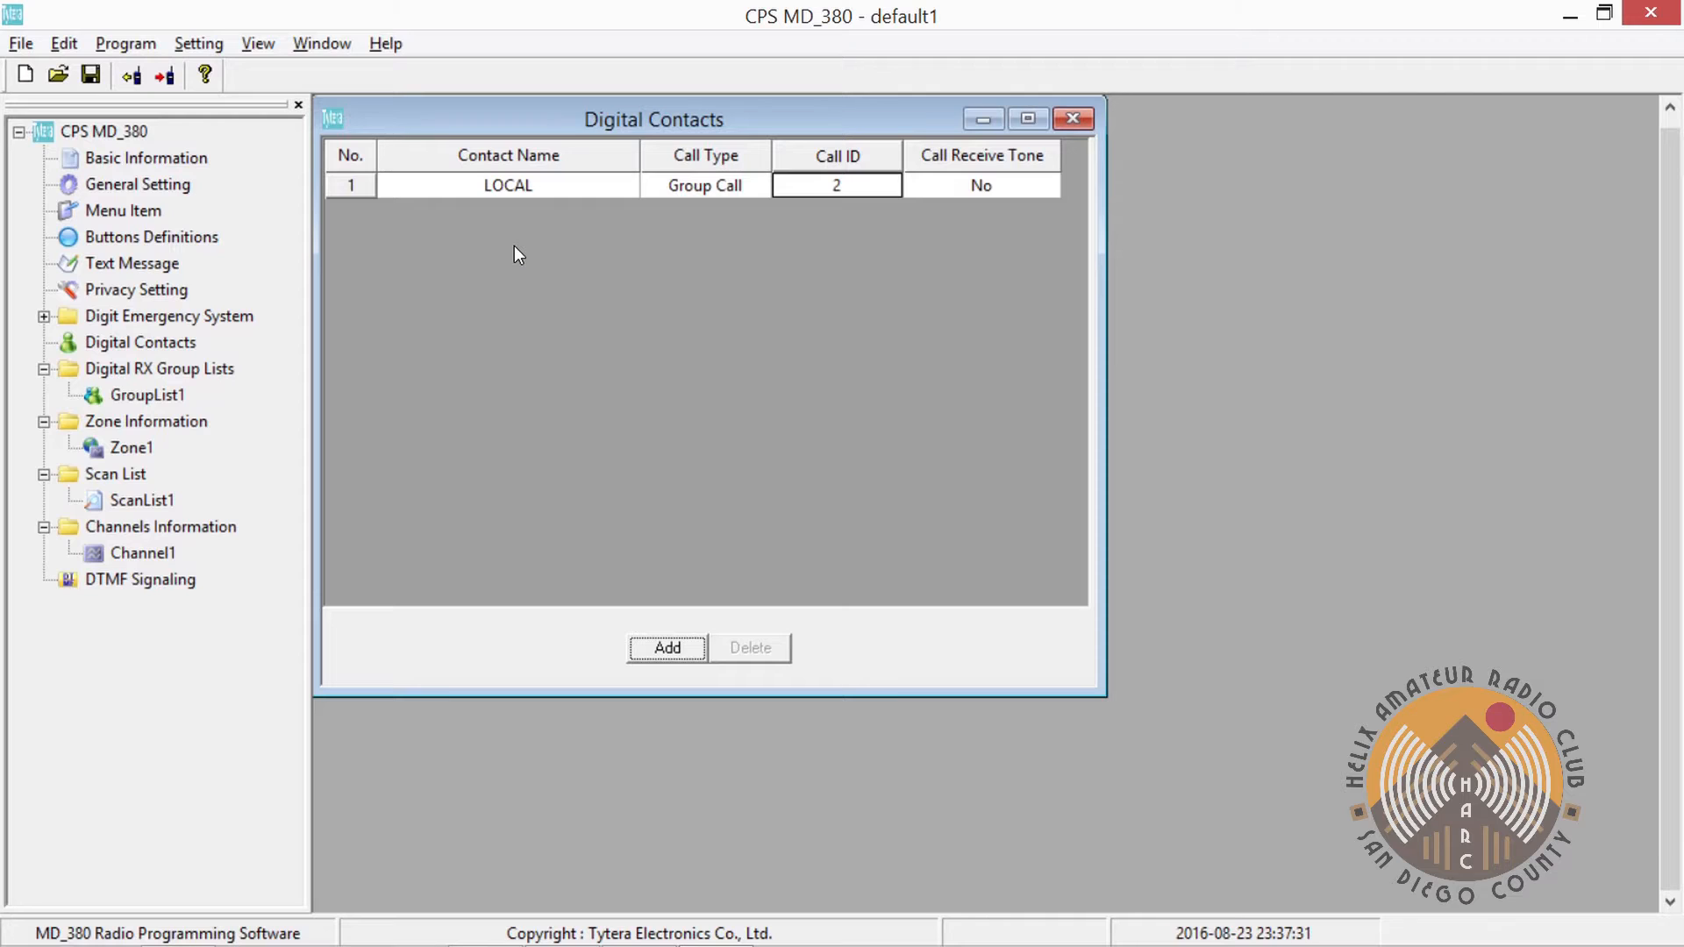
Add a second digital contact and name it with the contact's call sign
{"action": "left_click", "coordinate": [653, 651]}
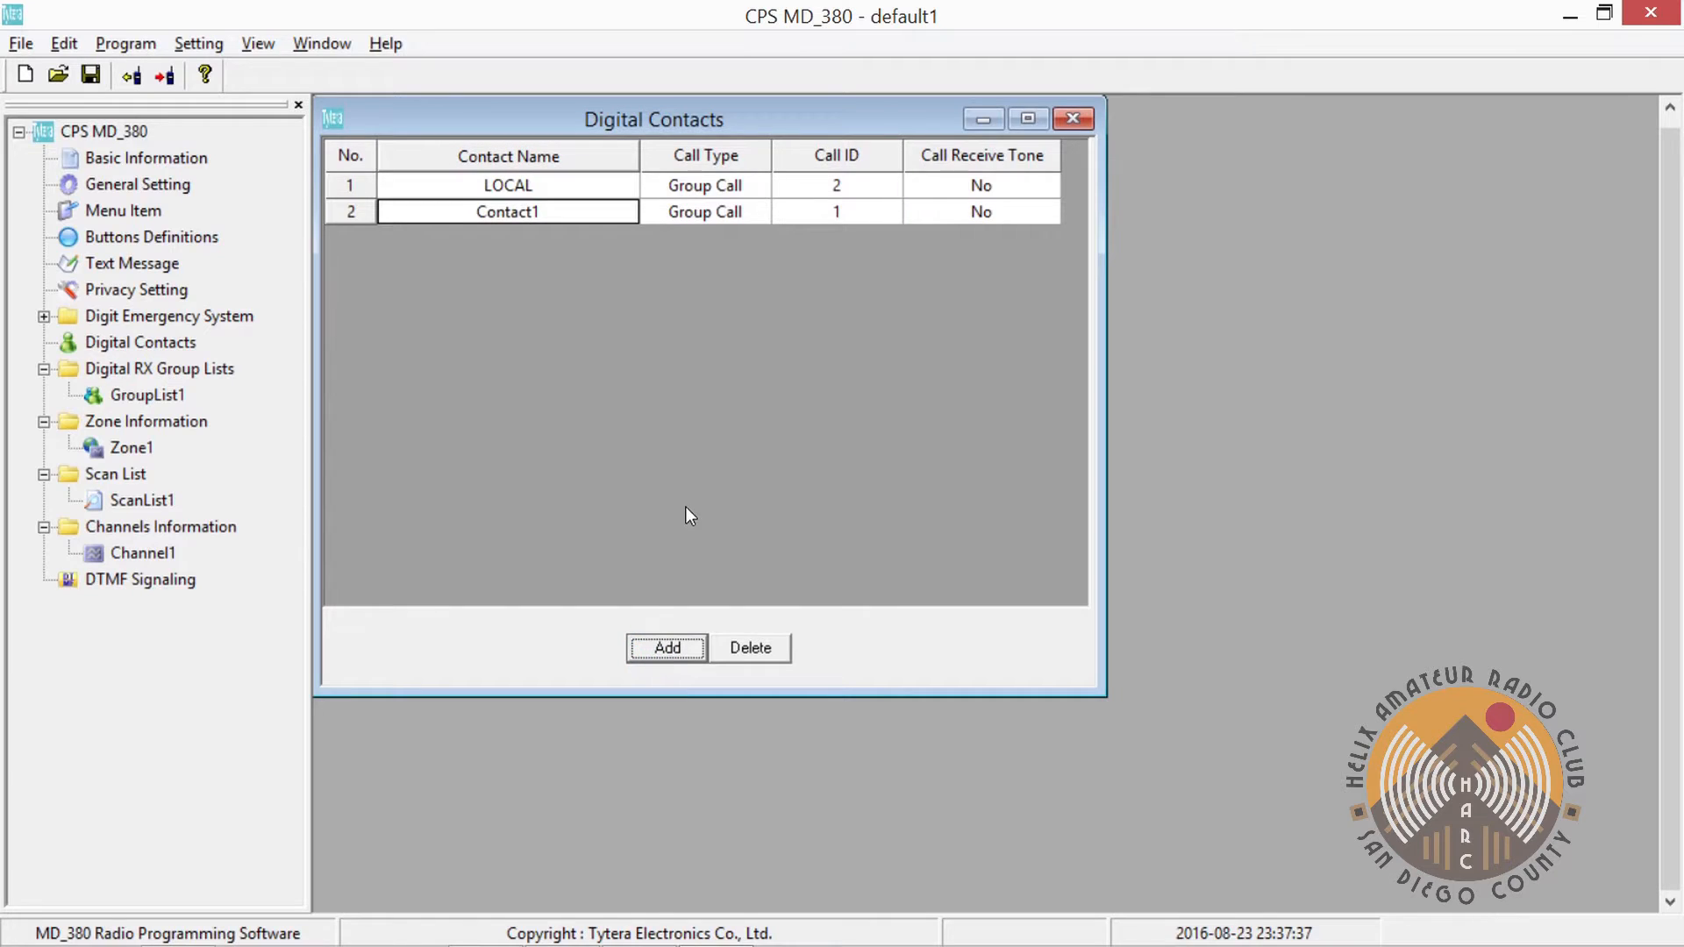
{"action": "left_click", "coordinate": [582, 210]}
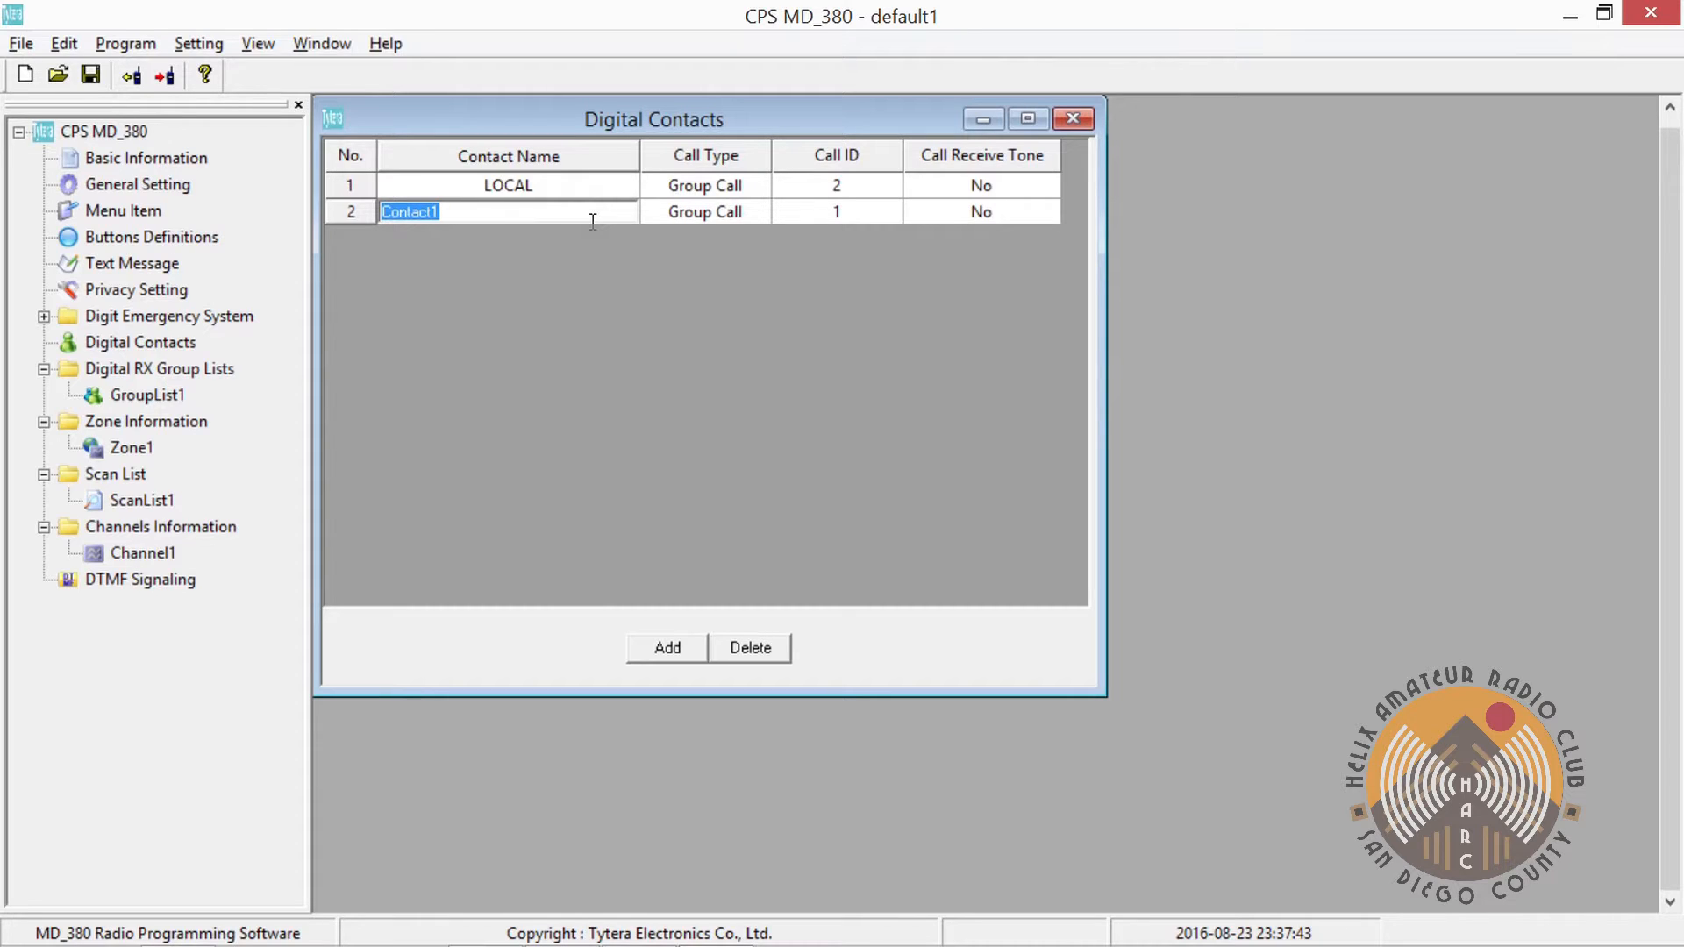
{"action": "type", "text": "KB6PLH"}
Set the second contact's call type to Private Call and its Call ID to 4000
{"action": "left_click", "coordinate": [750, 211]}
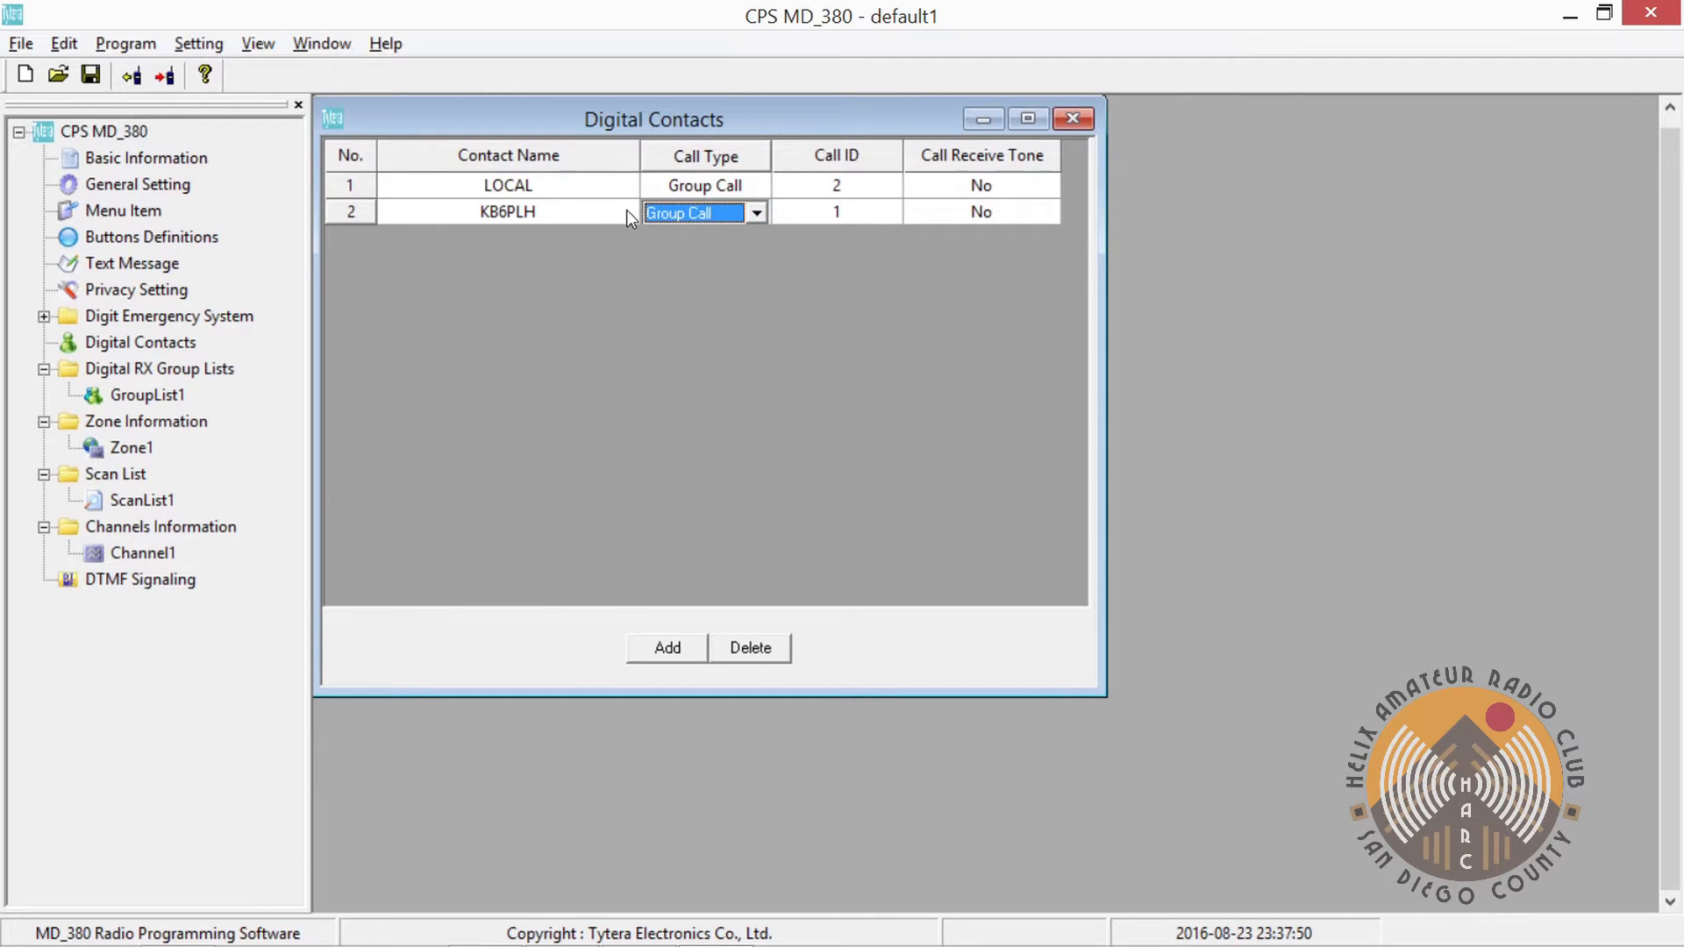
{"action": "left_click", "coordinate": [726, 213]}
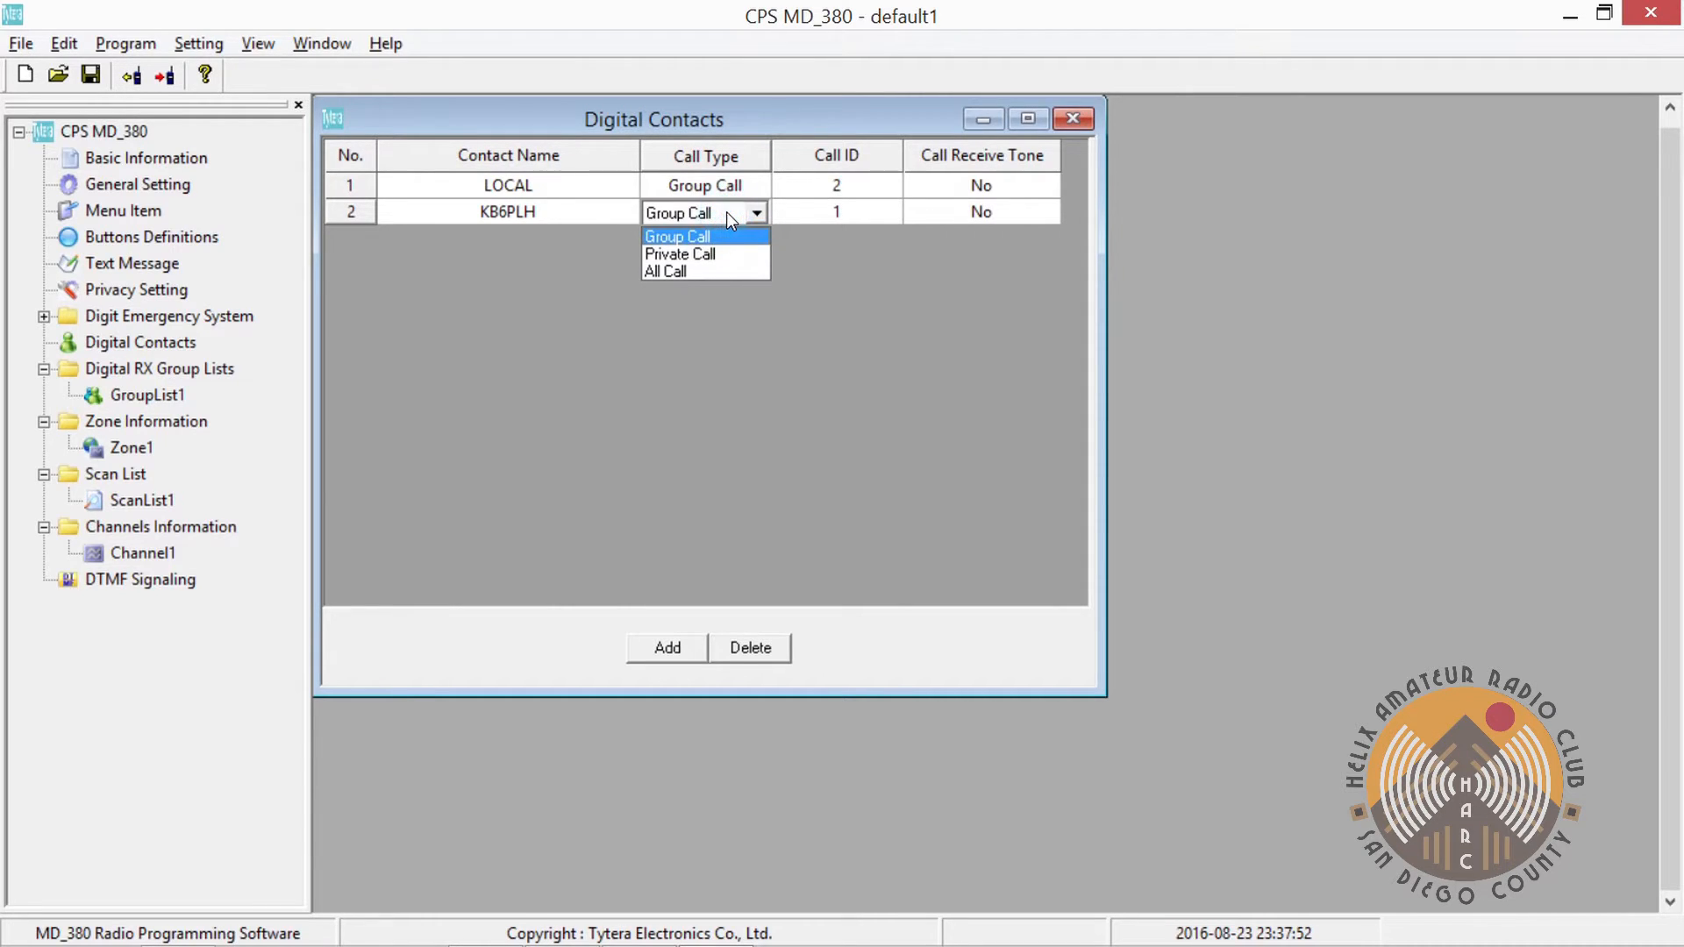
{"action": "left_click", "coordinate": [703, 257]}
{"action": "left_click", "coordinate": [868, 214]}
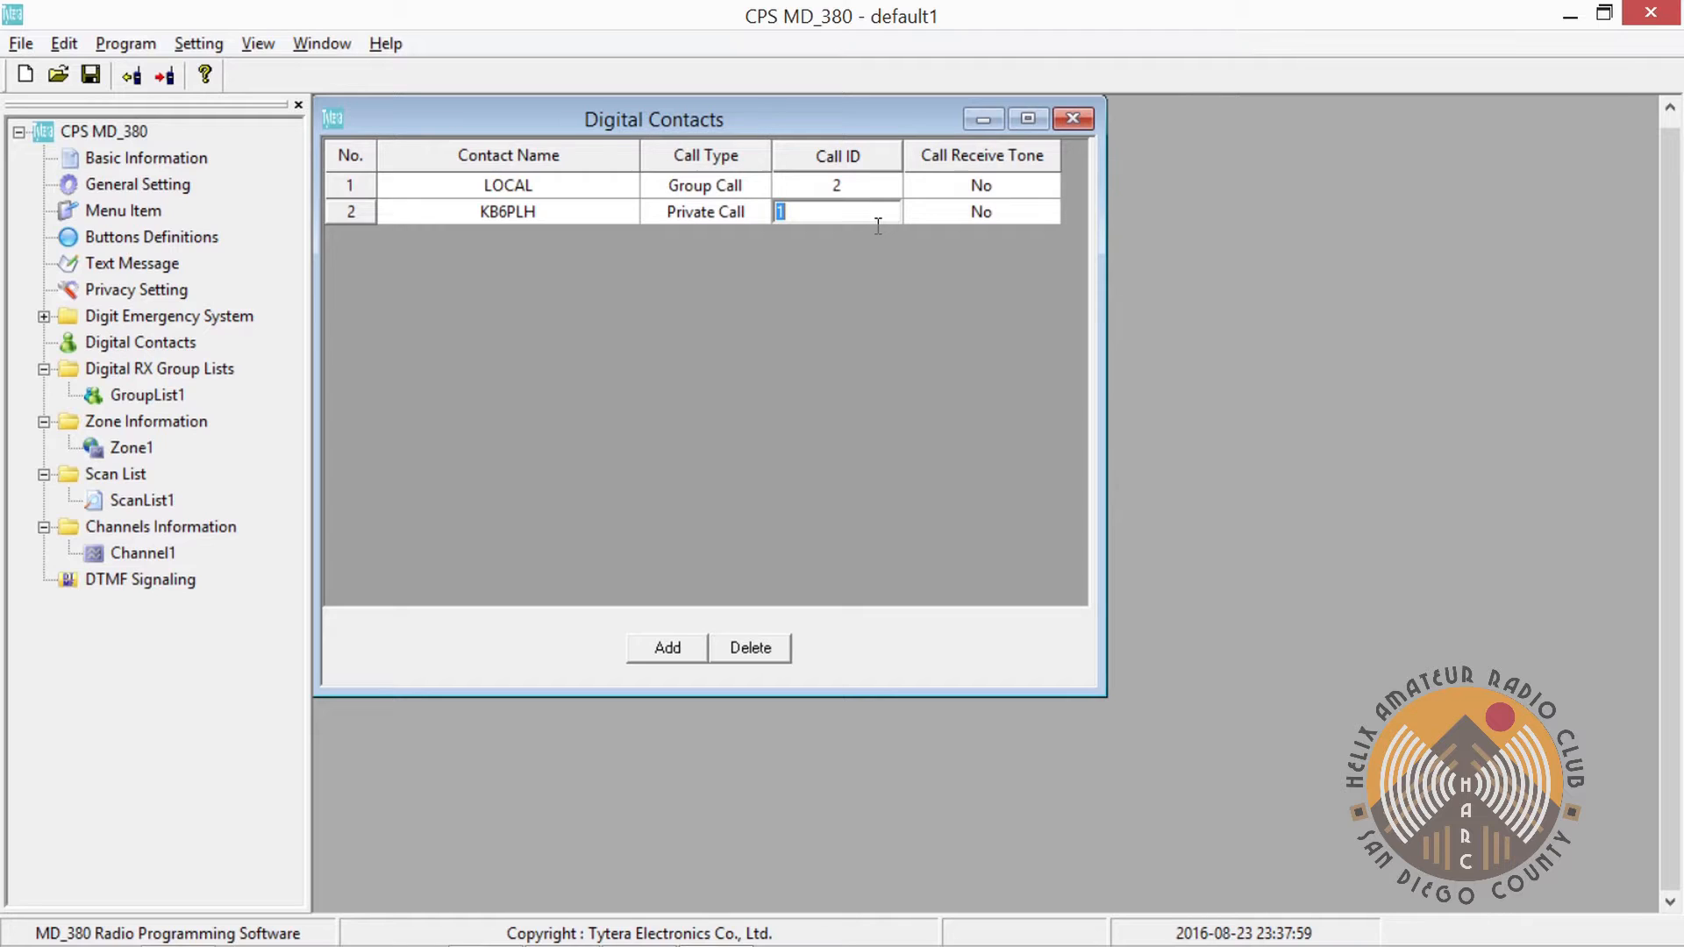
{"action": "type", "text": "4000"}
{"action": "key", "text": "Tab"}
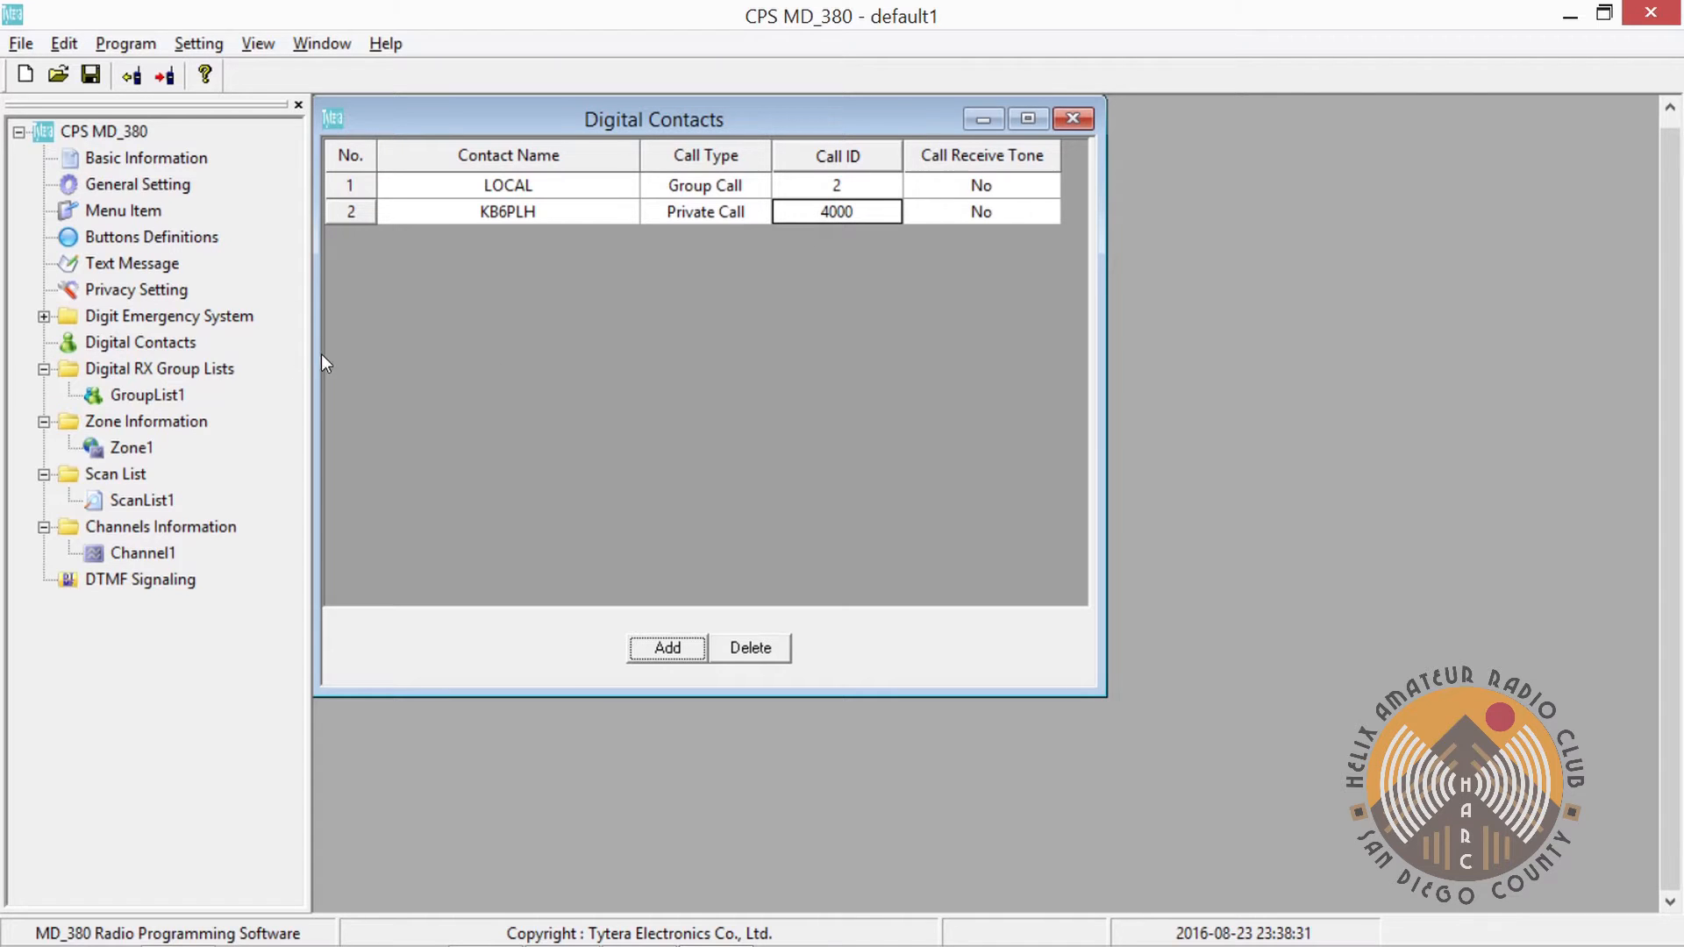
Rename the digital RX group list GroupList1 as HARC-NETWORK and select its LOCAL contact member
{"action": "double_click", "coordinate": [155, 396]}
{"action": "left_click_drag", "start_coordinate": [785, 186], "coordinate": [663, 184]}
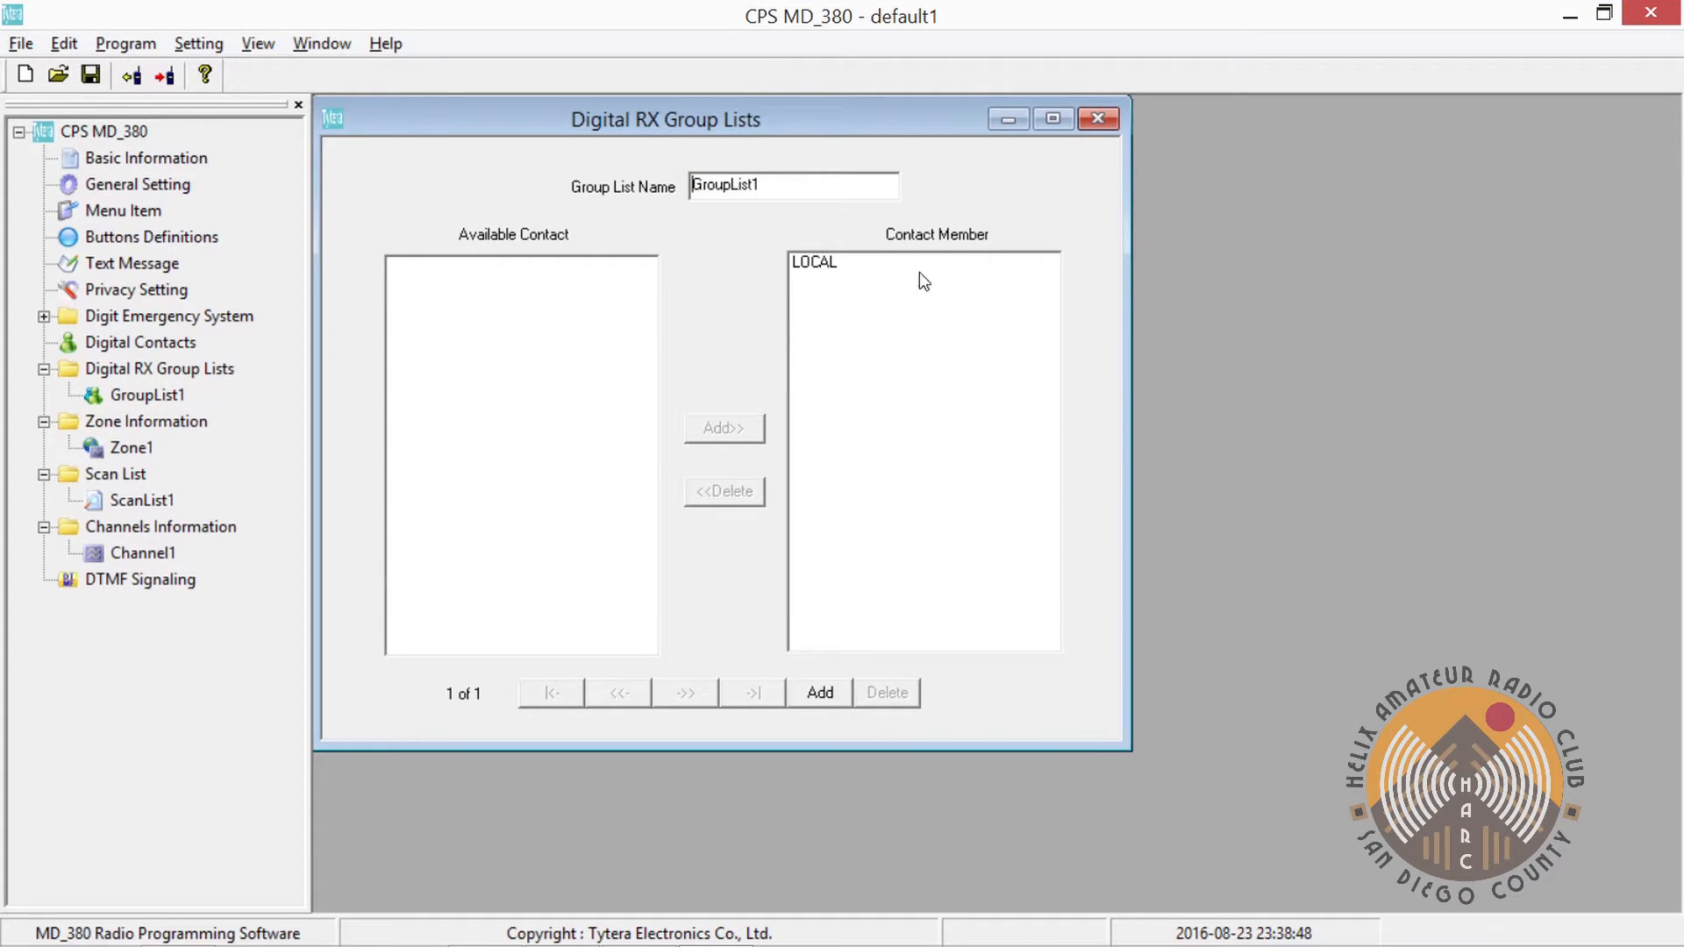
{"action": "left_click_drag", "start_coordinate": [750, 186], "coordinate": [682, 186]}
{"action": "type", "text": "HARC-NETWORK"}
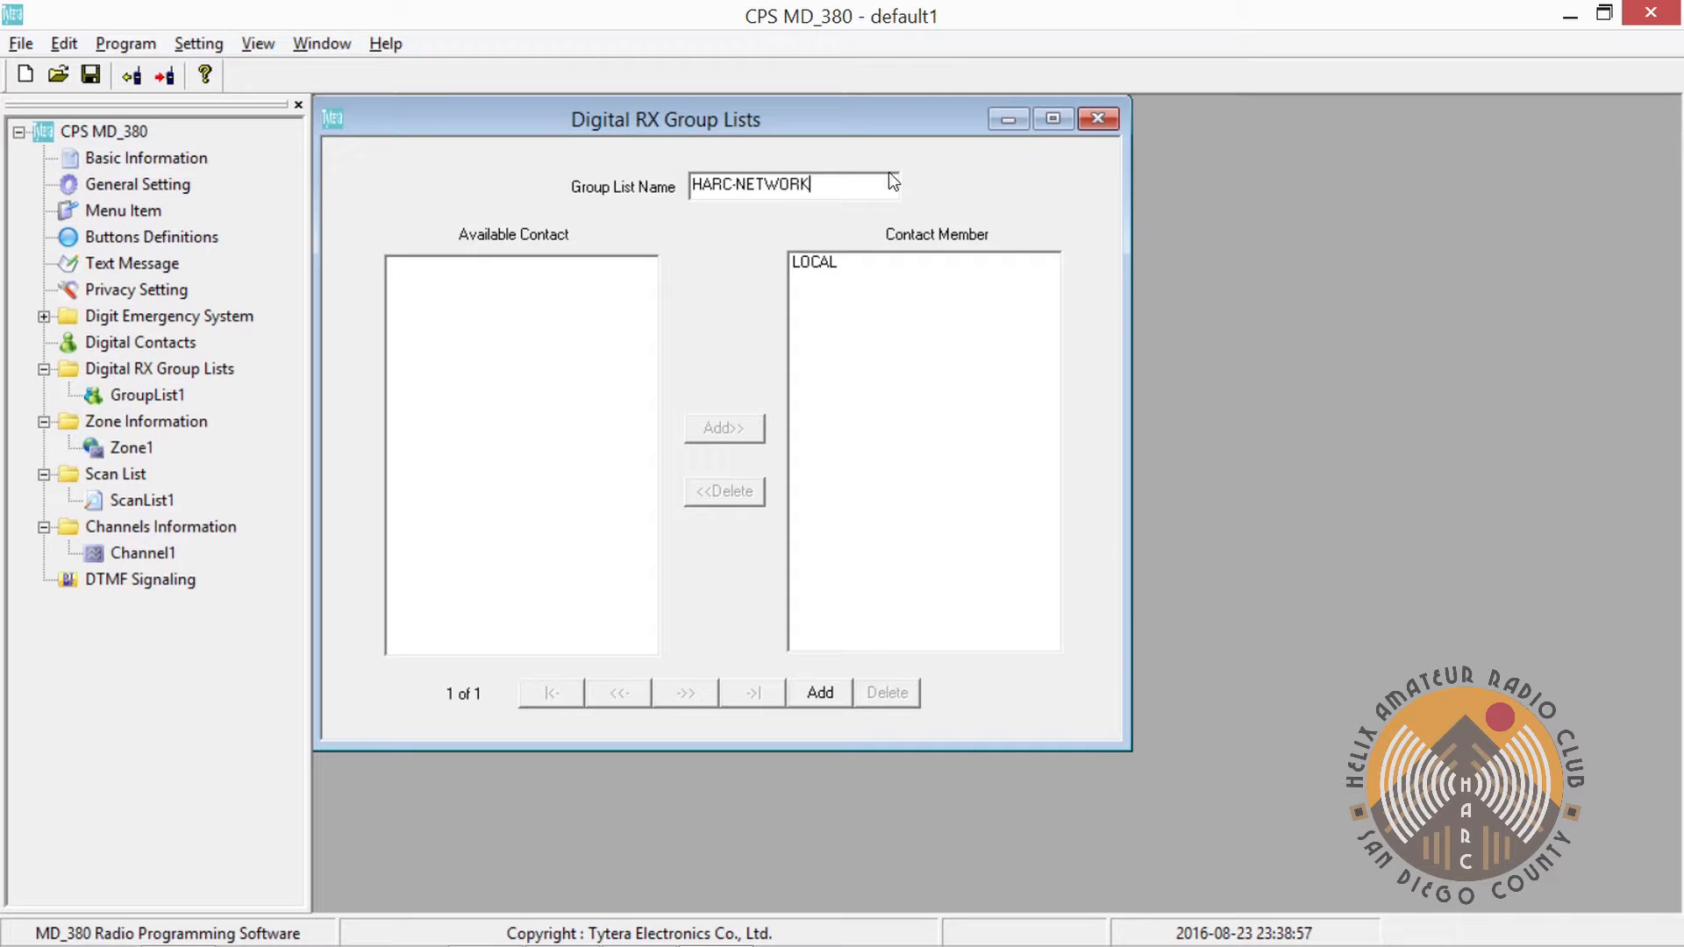
{"action": "left_click", "coordinate": [879, 331]}
{"action": "left_click", "coordinate": [840, 264]}
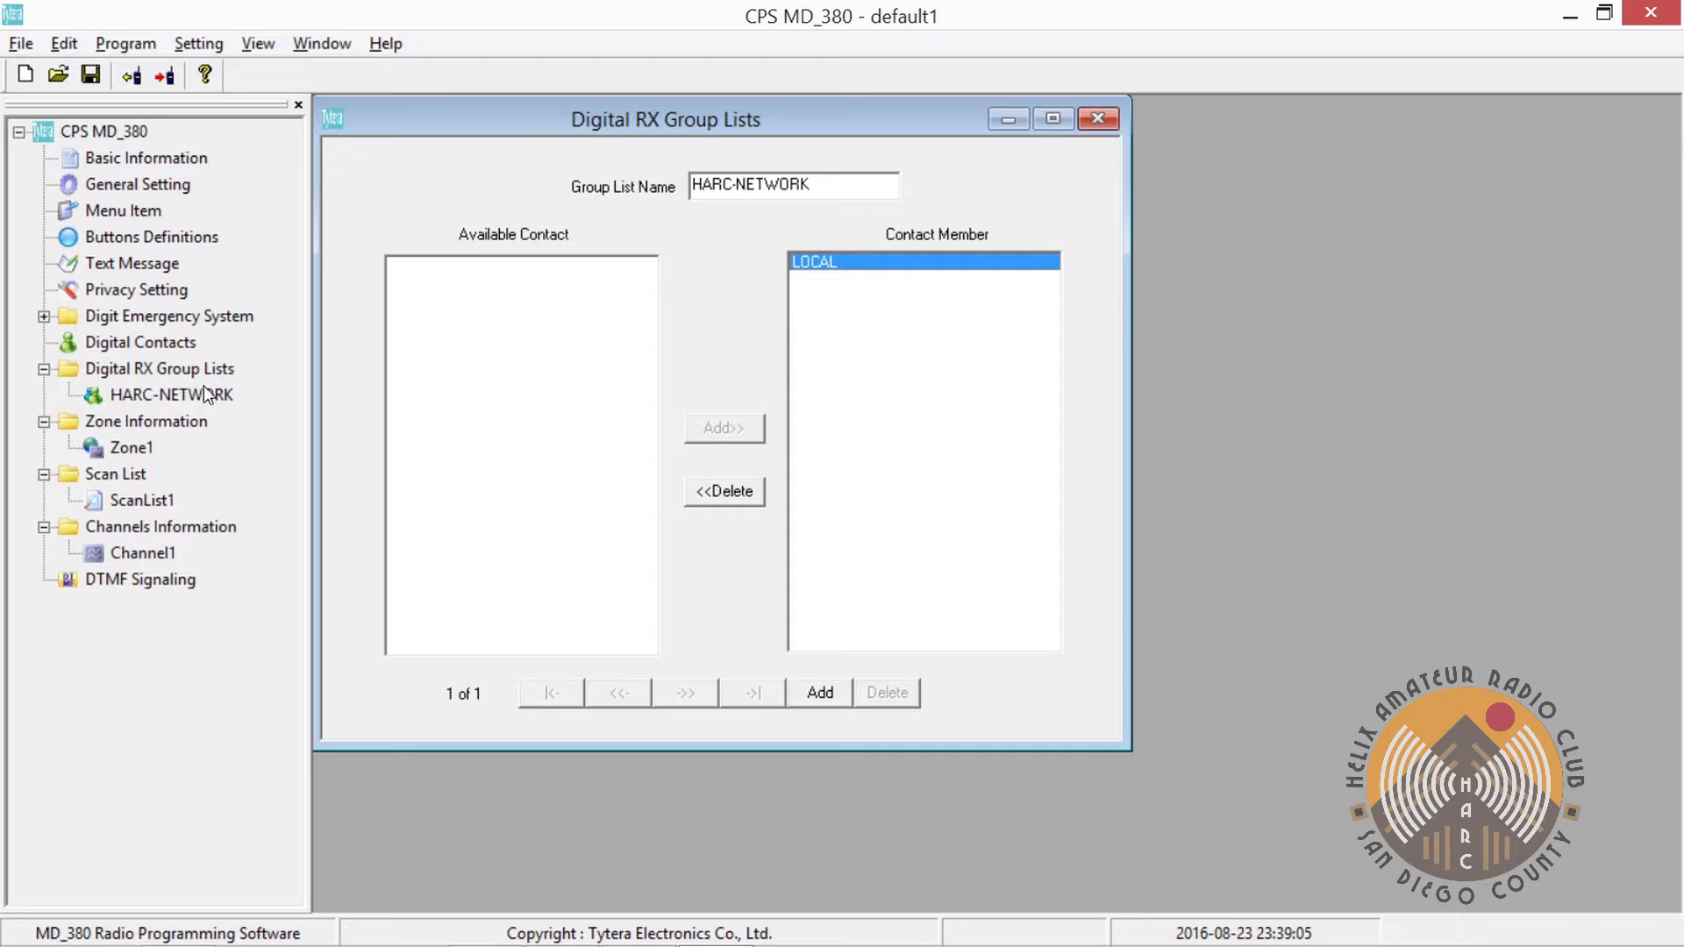
Open Zone1 in the zone information and rename it LOCAL
{"action": "double_click", "coordinate": [125, 445]}
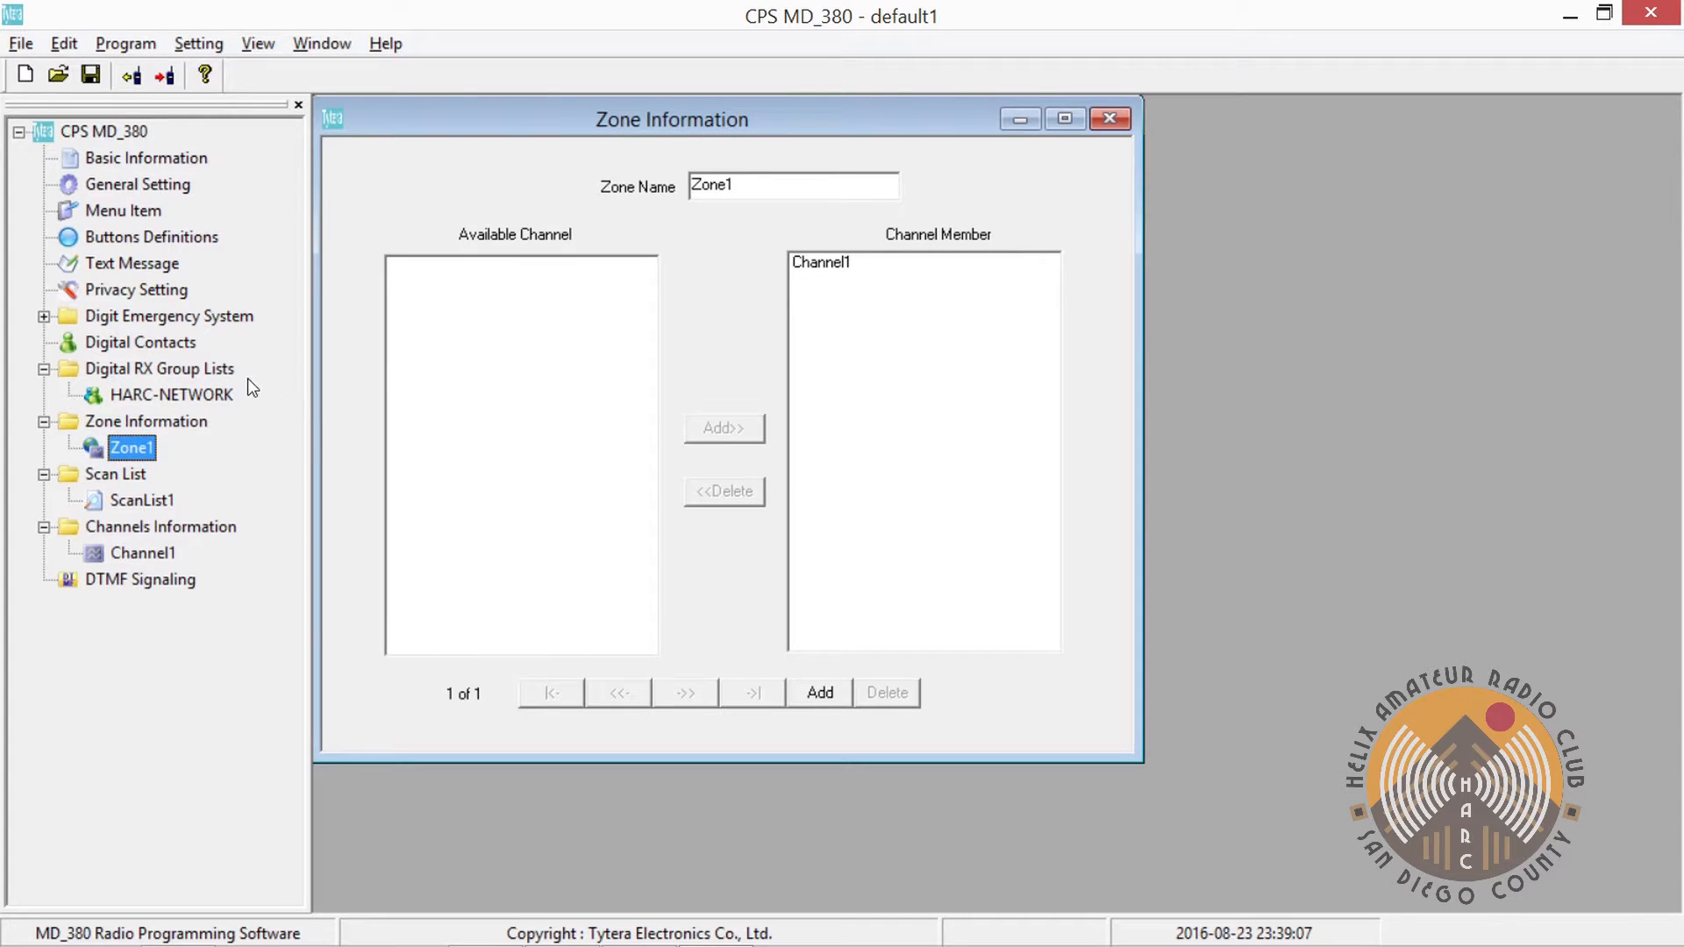
{"action": "double_click", "coordinate": [783, 188]}
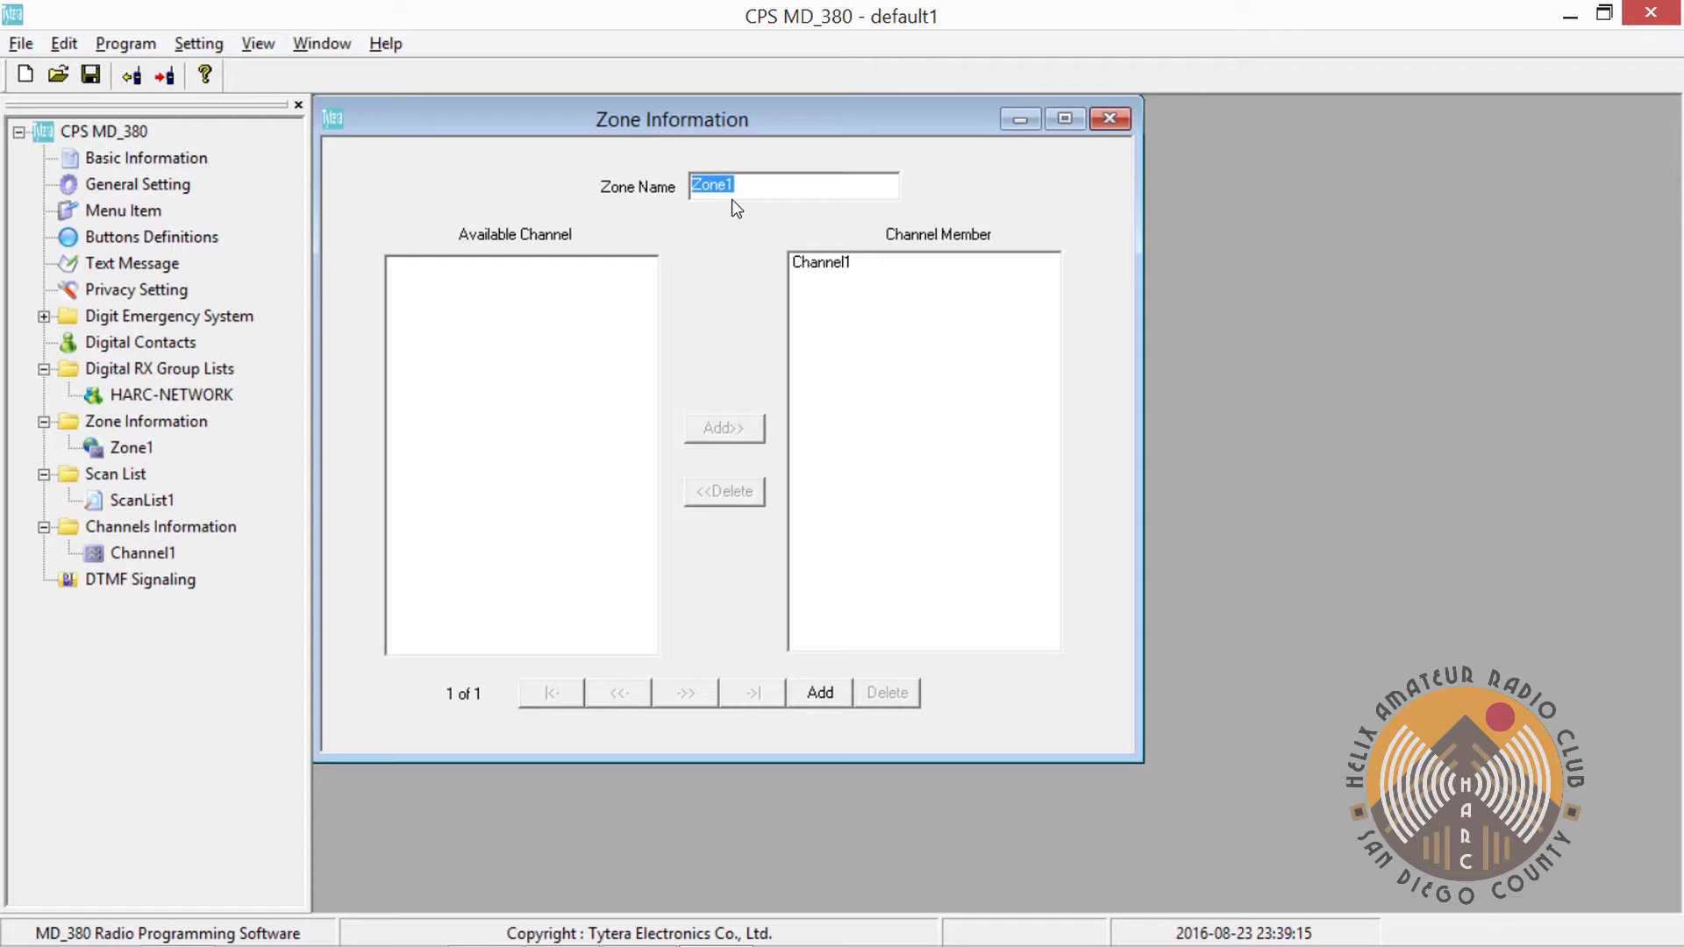
{"action": "type", "text": "LOCAL"}
Rename the scan list ScanList1 as HARC and select its Channel1 member
{"action": "left_click", "coordinate": [132, 500]}
{"action": "left_click_drag", "start_coordinate": [847, 182], "coordinate": [710, 188]}
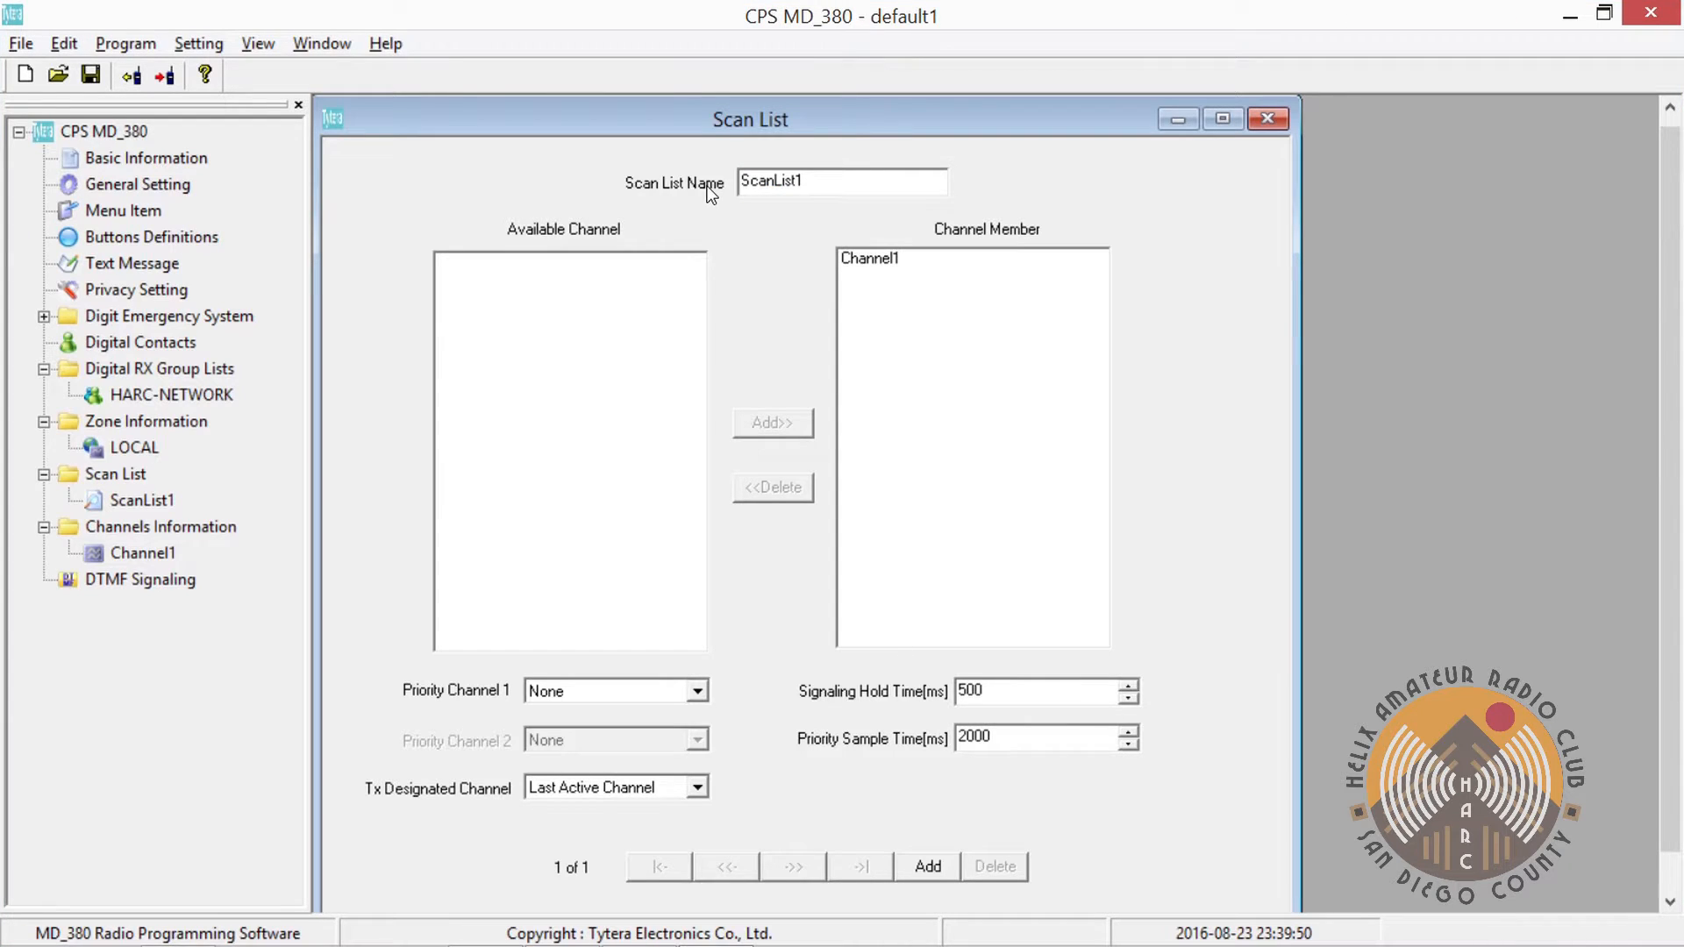
{"action": "left_click_drag", "start_coordinate": [842, 184], "coordinate": [697, 176]}
{"action": "type", "text": "HARC"}
{"action": "left_click", "coordinate": [877, 262]}
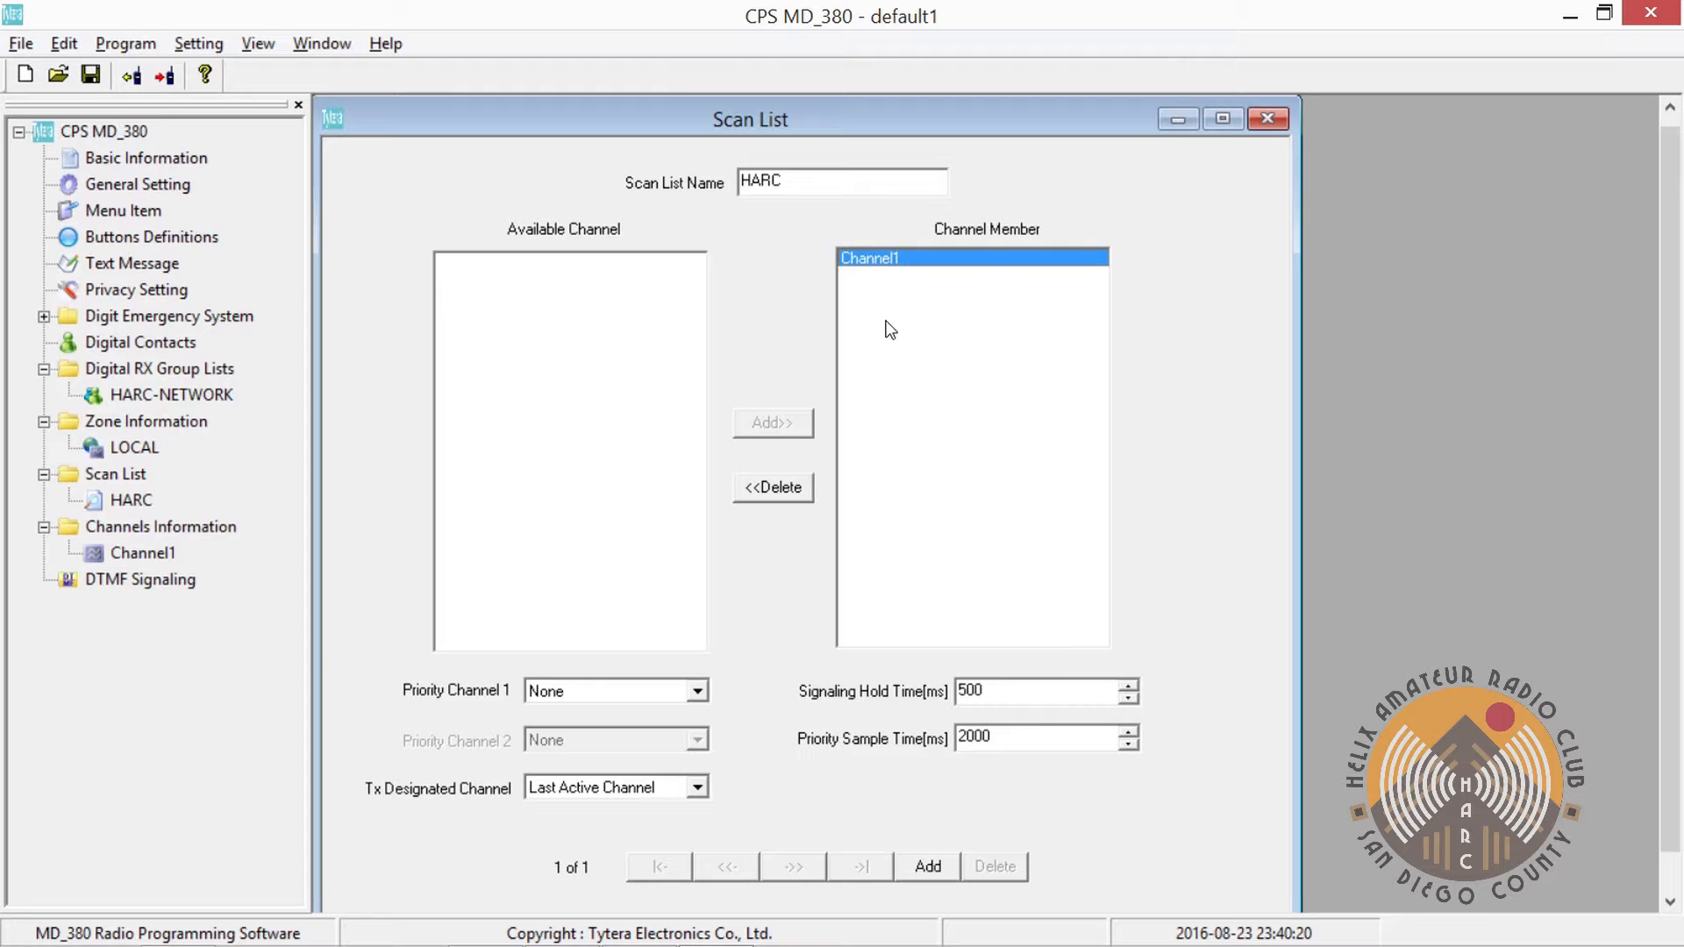
Open Channel1, assign it the HARC scan list and set its TOT to 120 seconds
{"action": "double_click", "coordinate": [148, 554]}
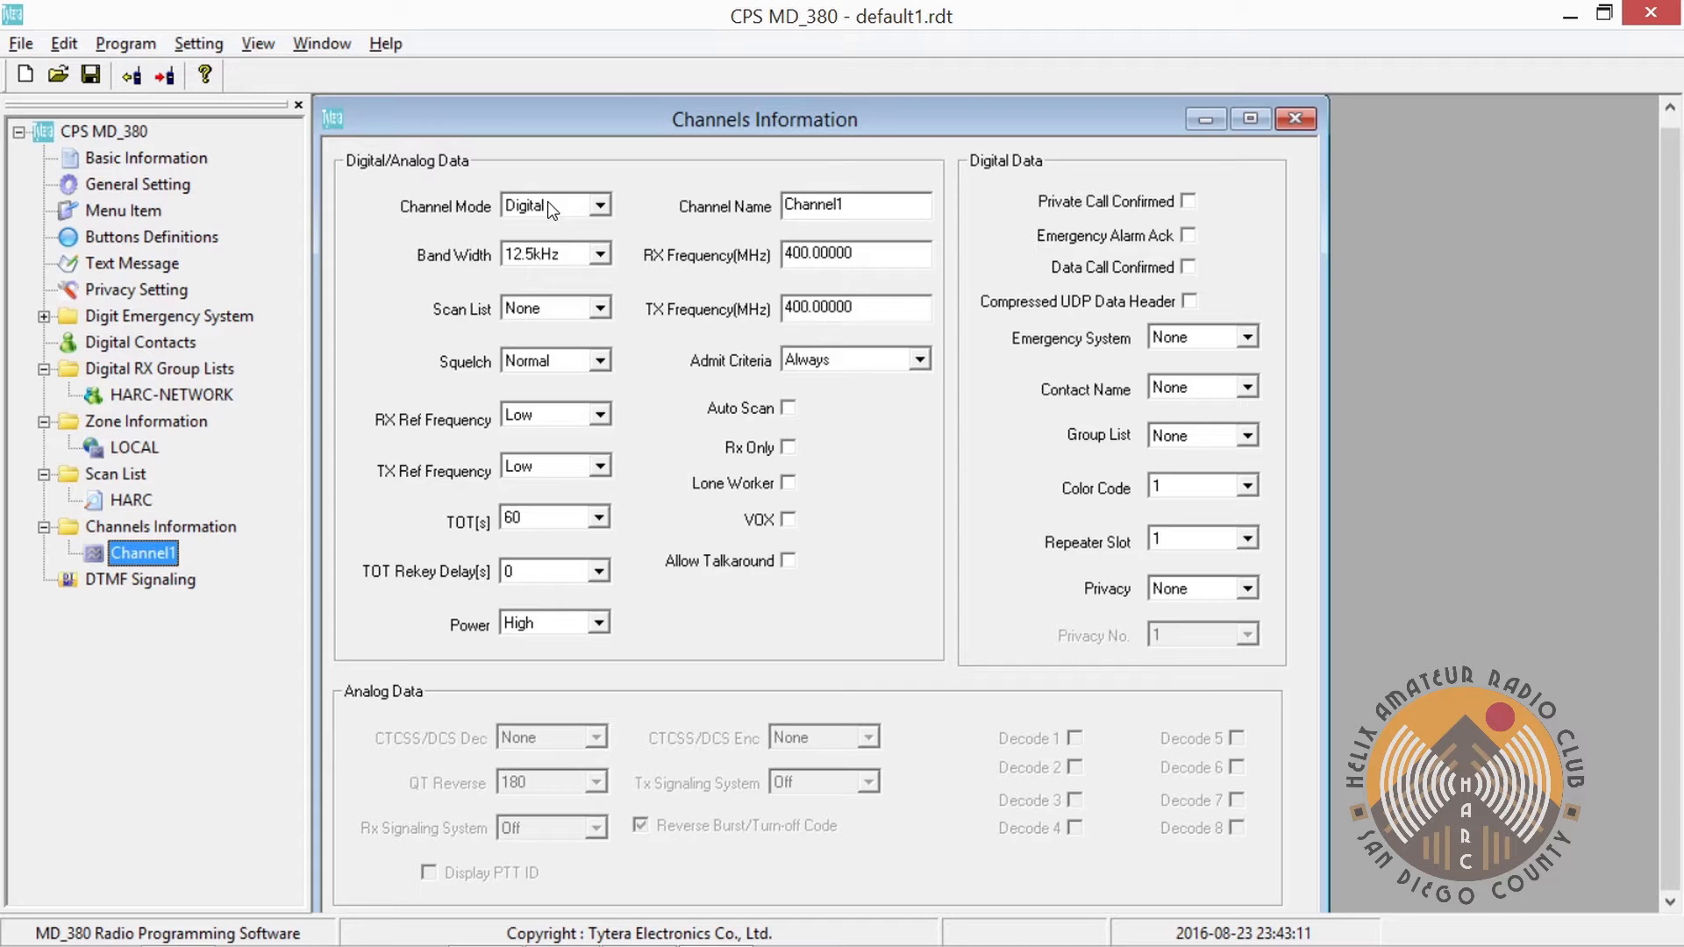
{"action": "left_click", "coordinate": [540, 302]}
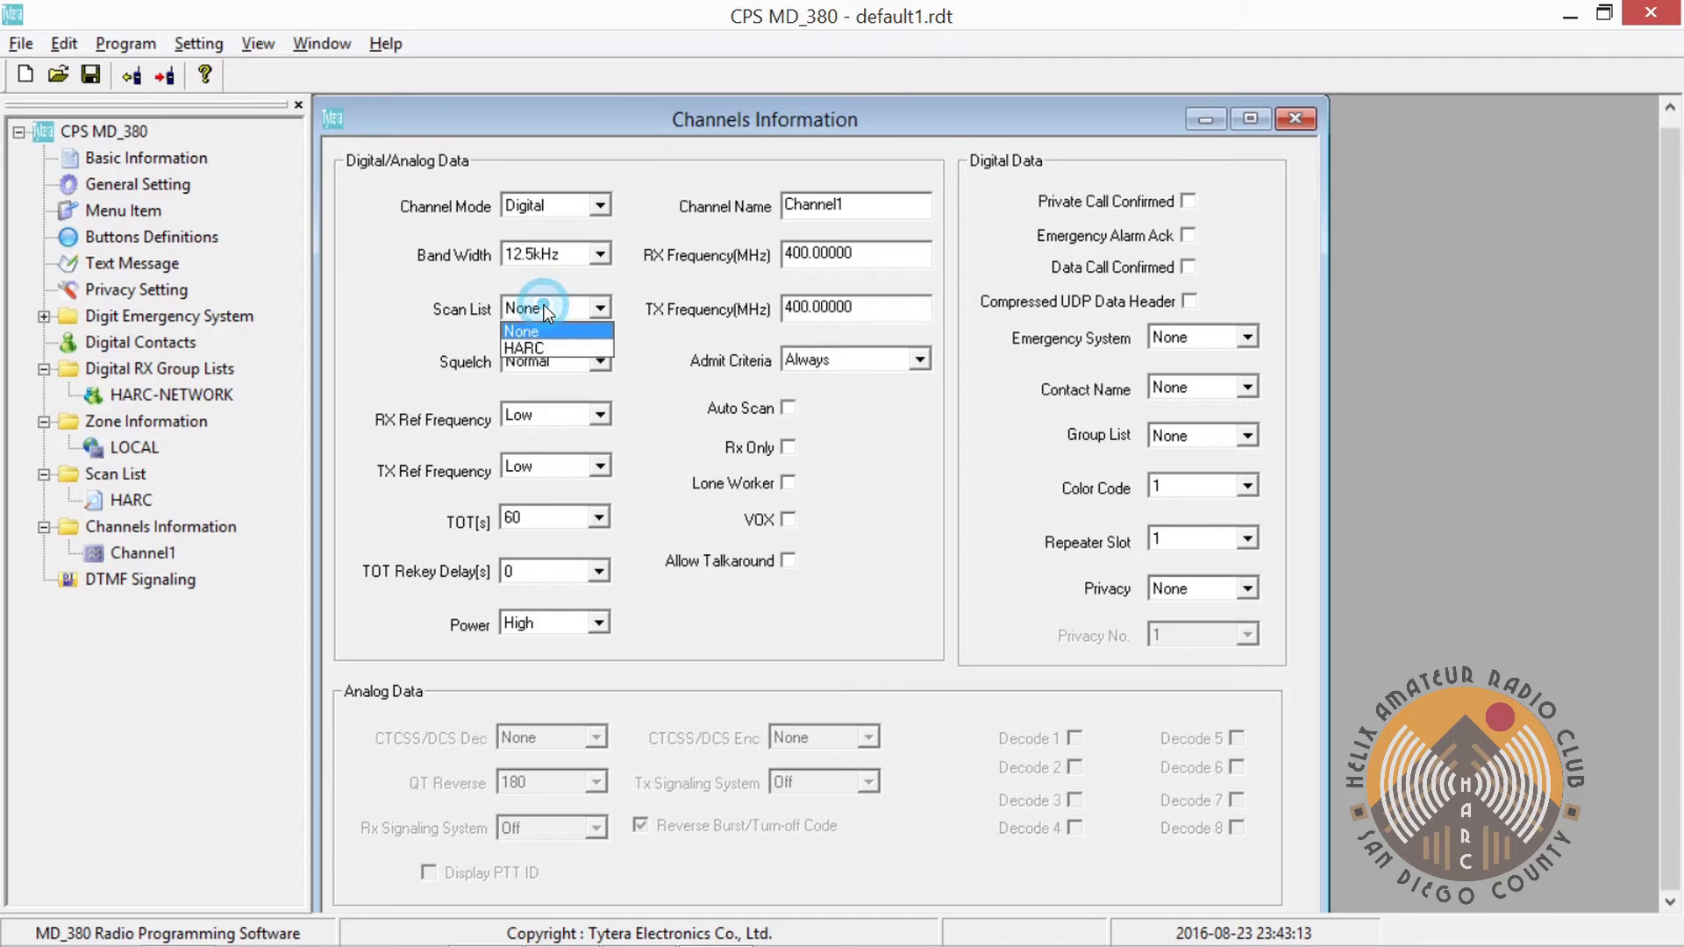
{"action": "left_click", "coordinate": [556, 347]}
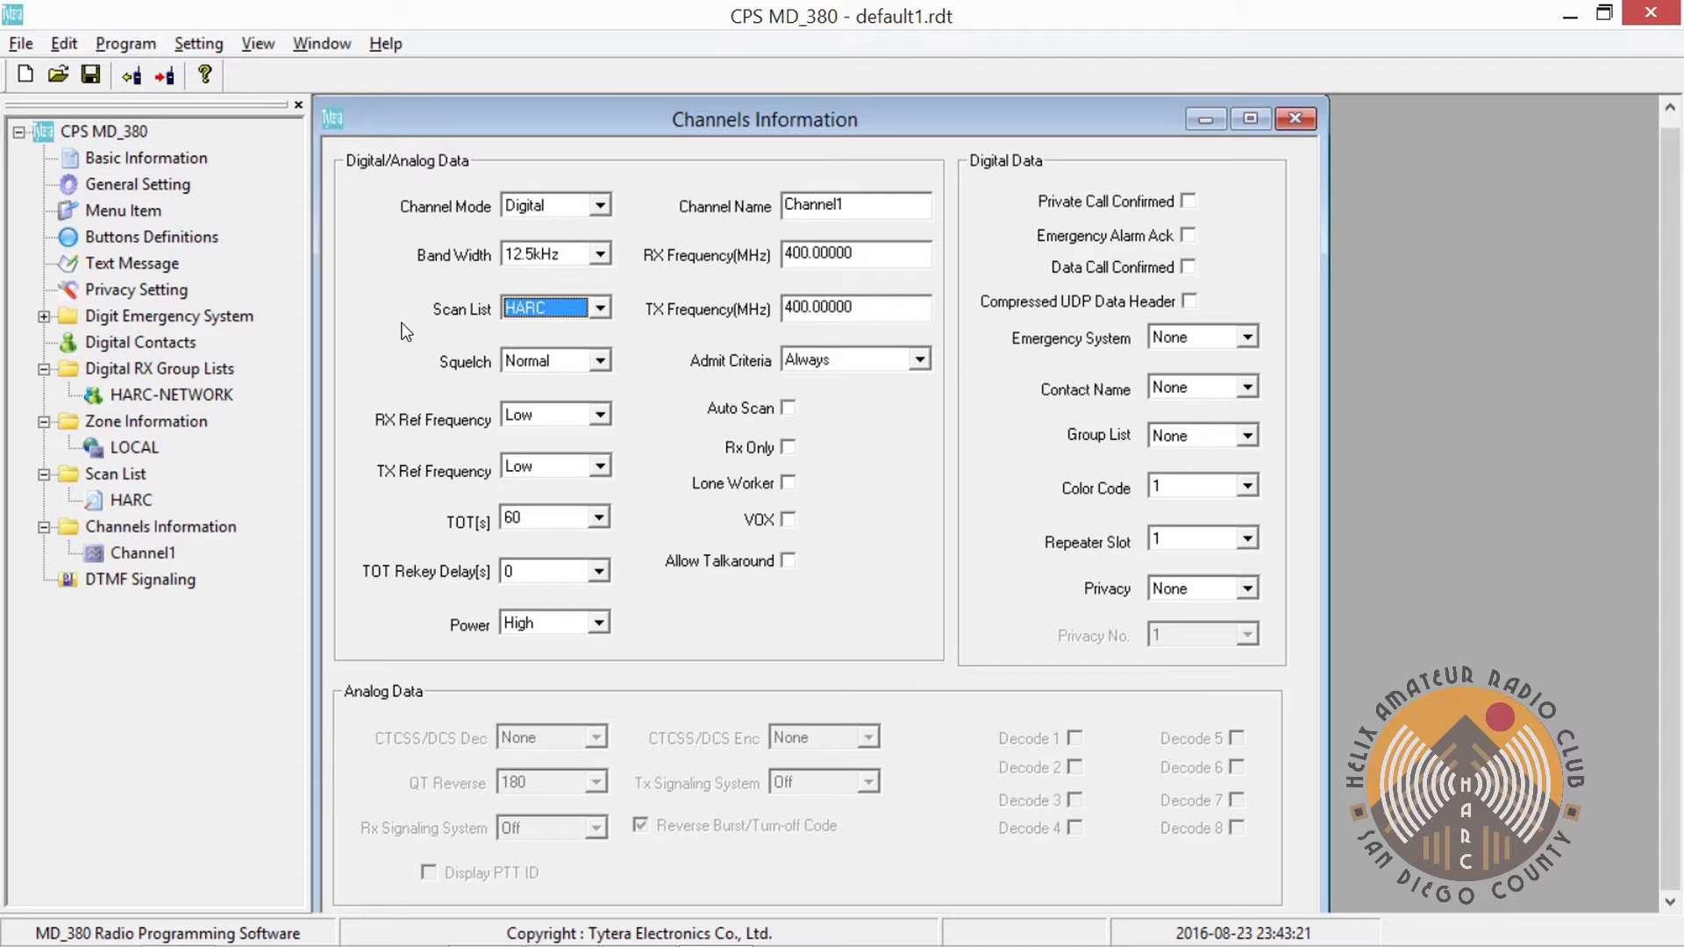
{"action": "left_click", "coordinate": [547, 516]}
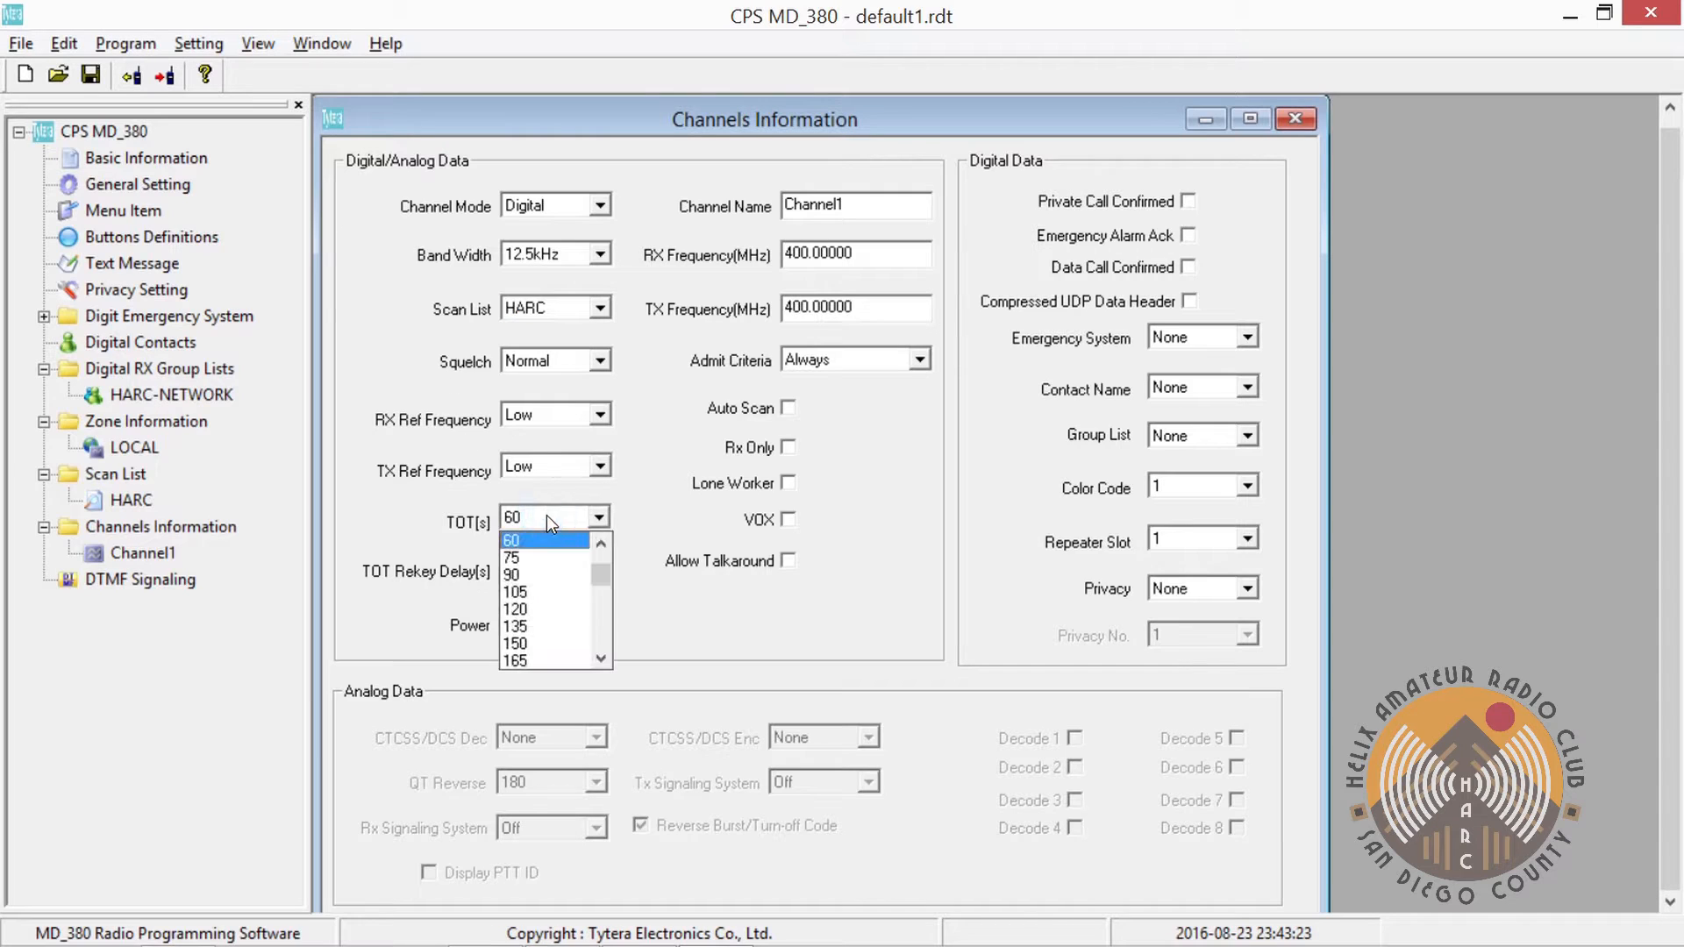
{"action": "left_click", "coordinate": [556, 614]}
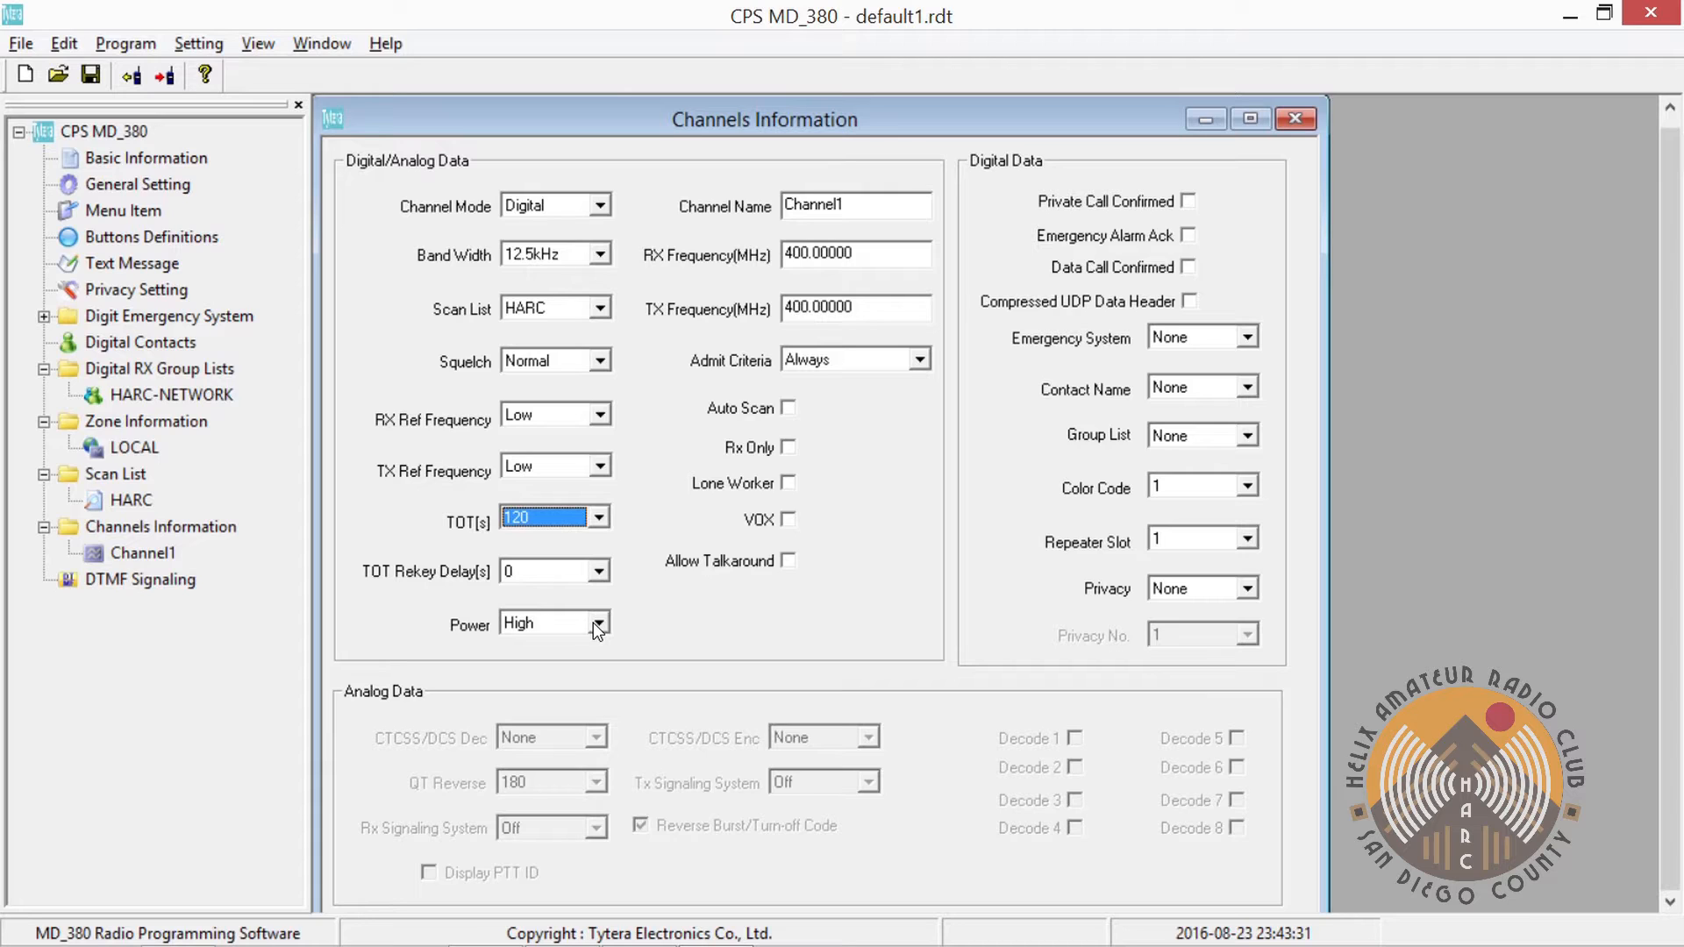
Rename Channel1 as HARC - TS1
{"action": "left_click_drag", "start_coordinate": [884, 207], "coordinate": [767, 215]}
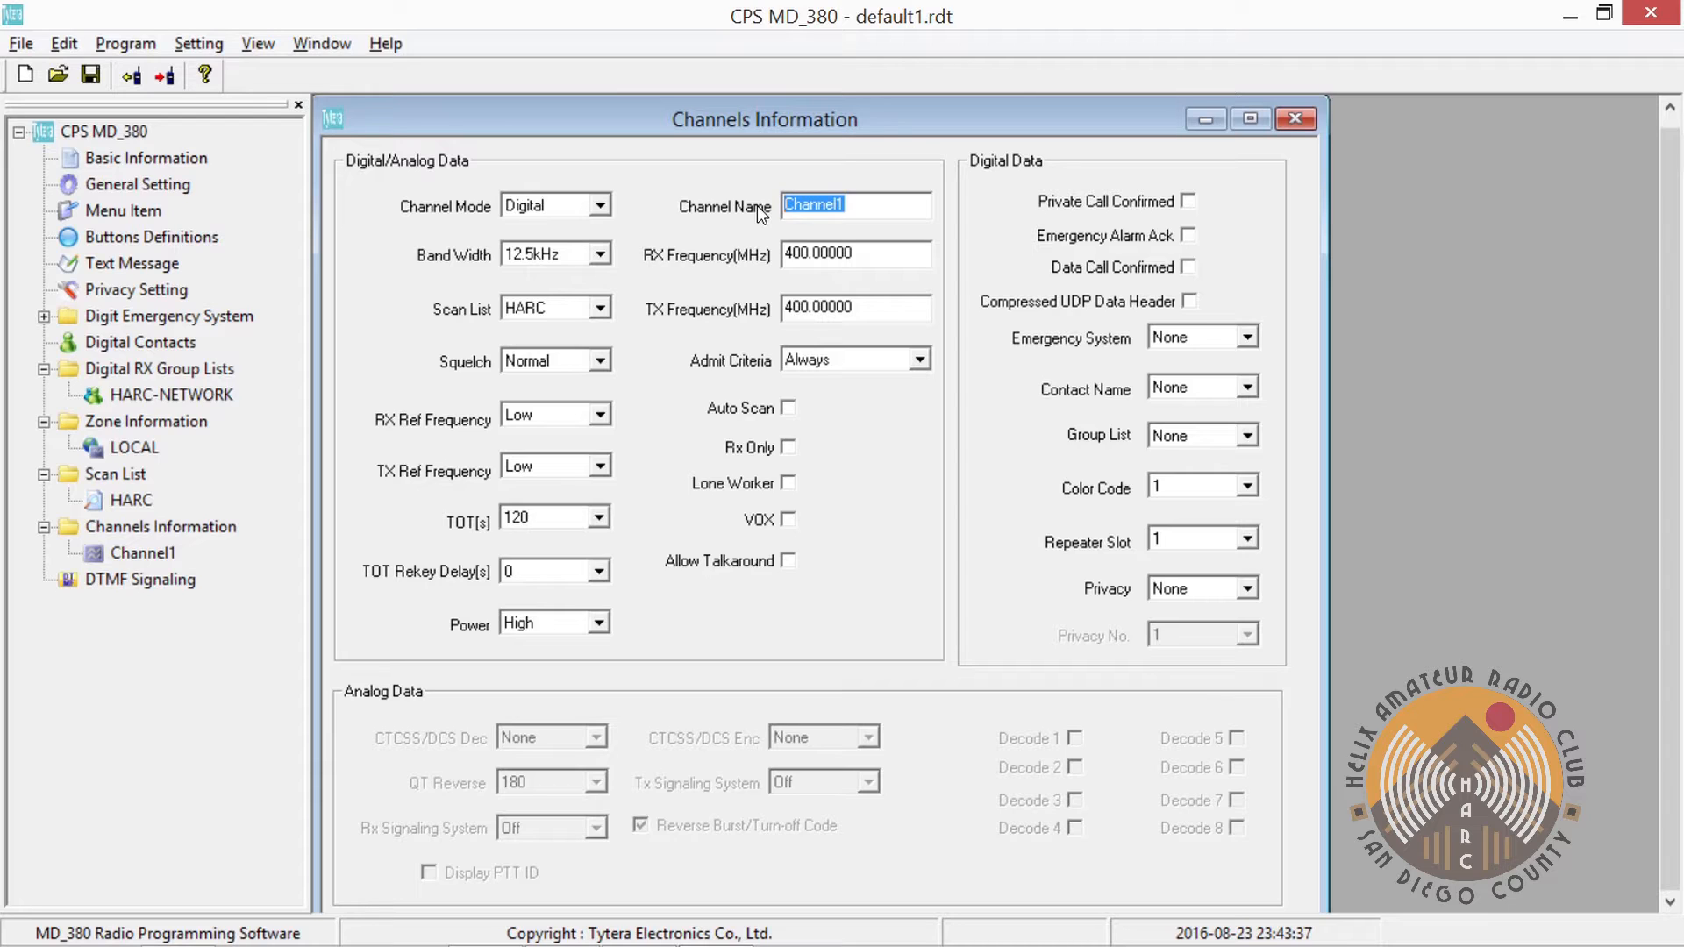
{"action": "key", "text": "Home"}
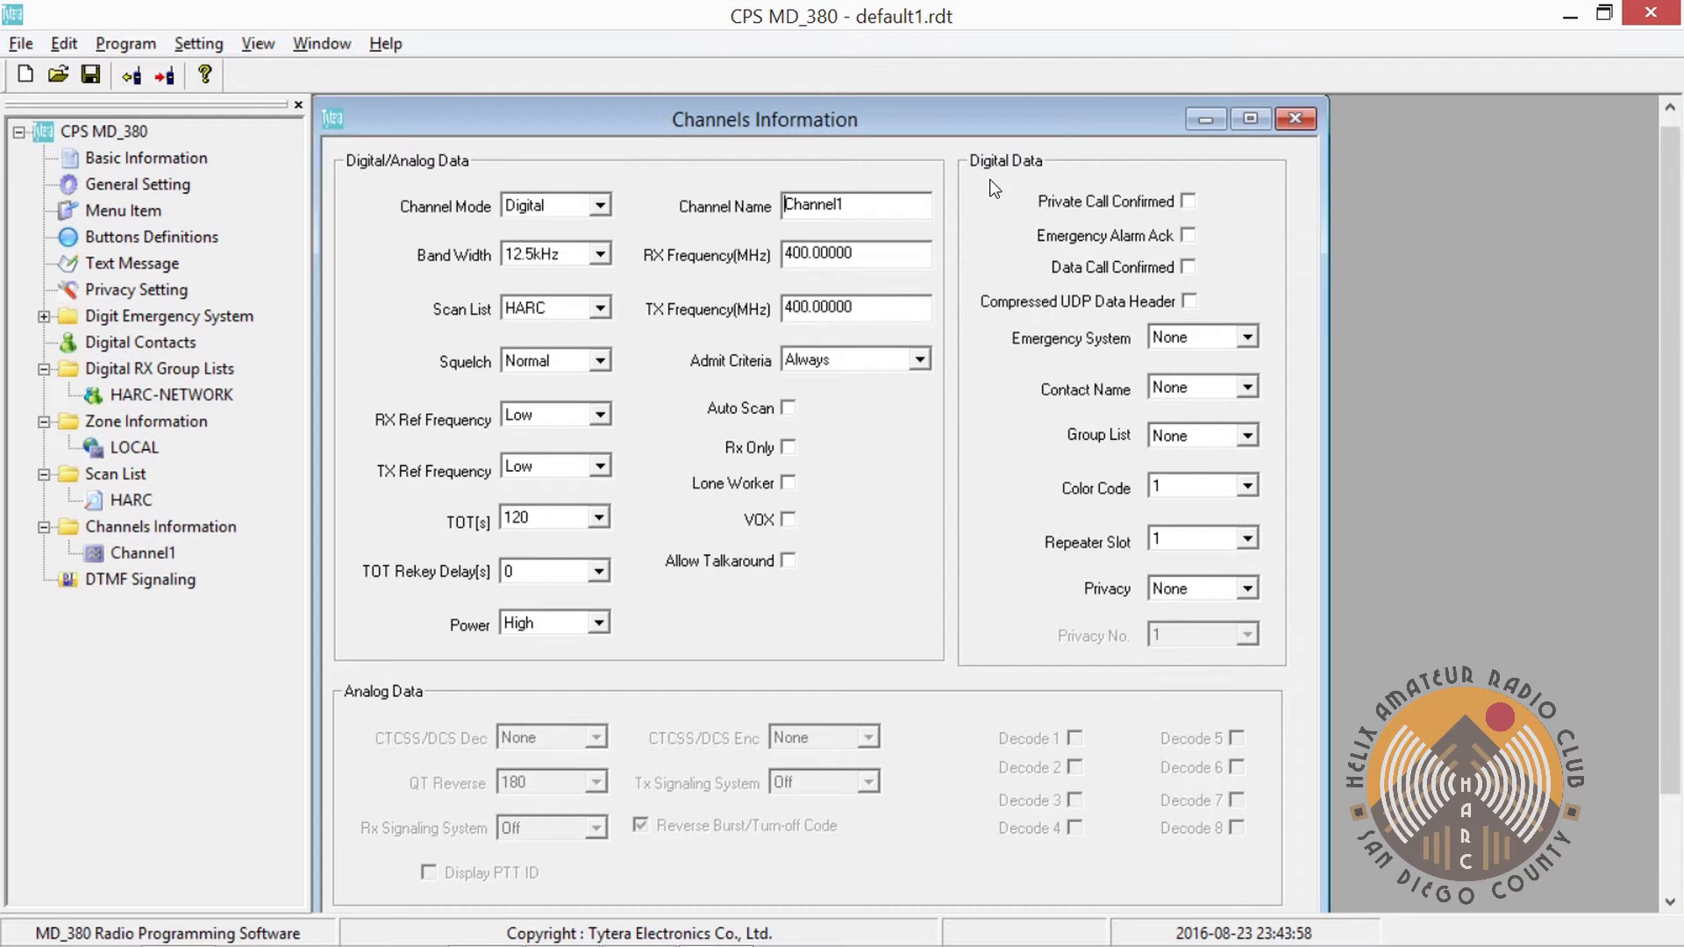
{"action": "double_click", "coordinate": [861, 214]}
{"action": "type", "text": "HARC - TS1"}
{"action": "key", "text": "Tab"}
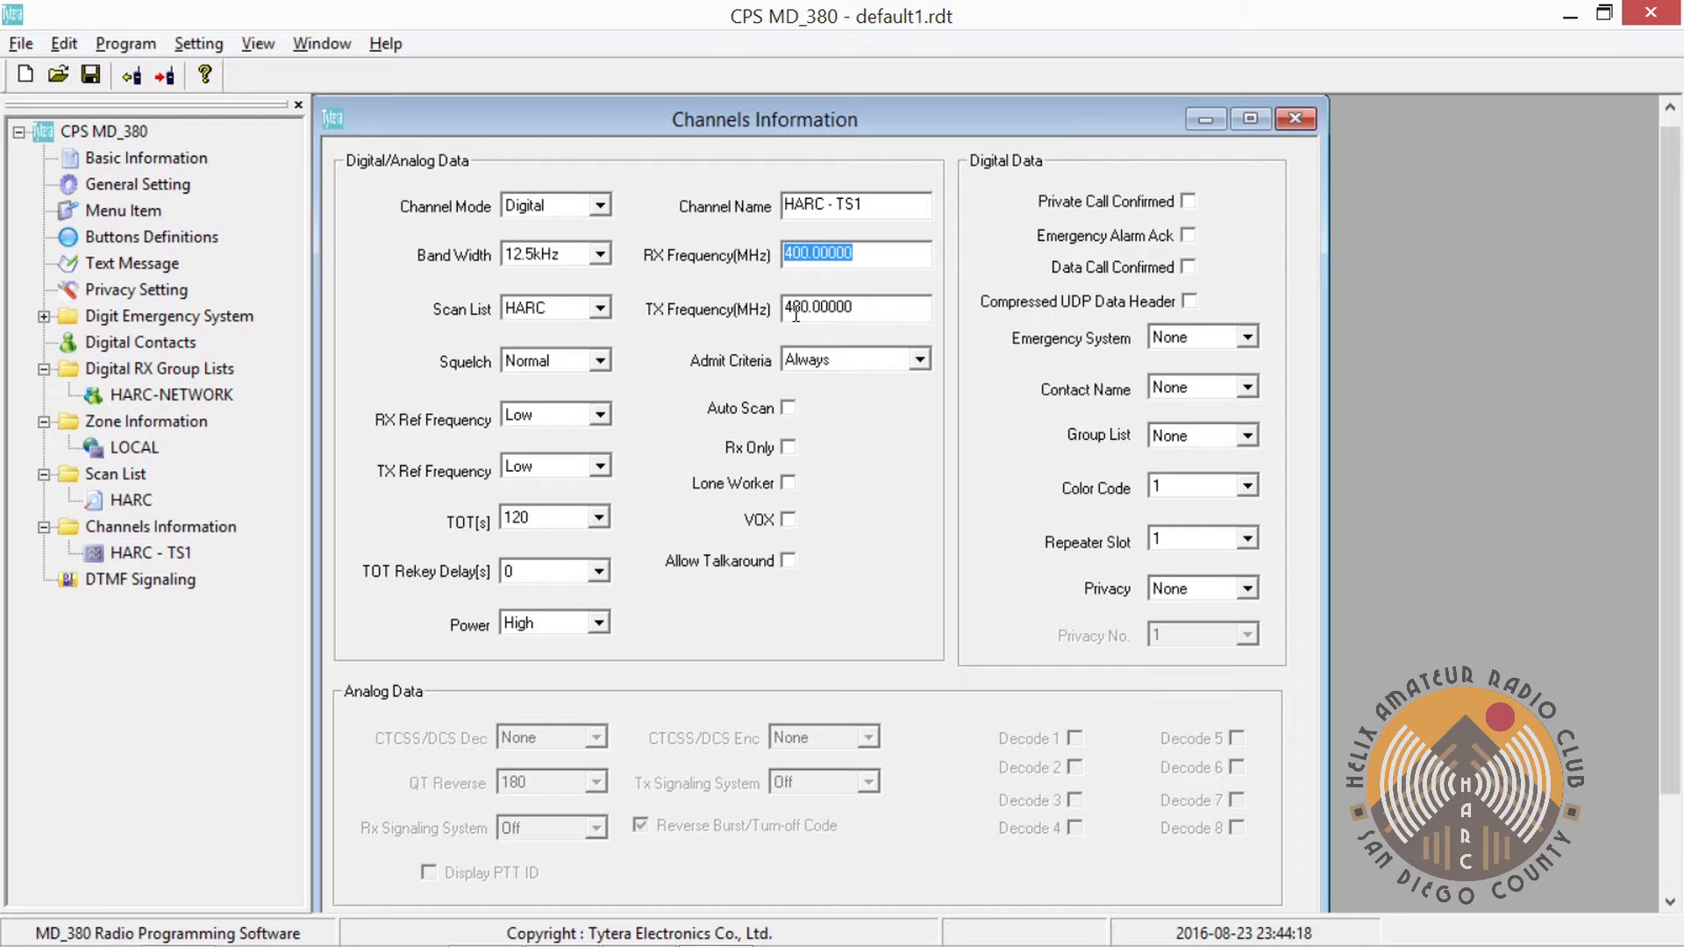
Set the admit criteria of HARC - TS1 to Channel Free and enable Allow Talkaround
{"action": "left_click", "coordinate": [888, 359]}
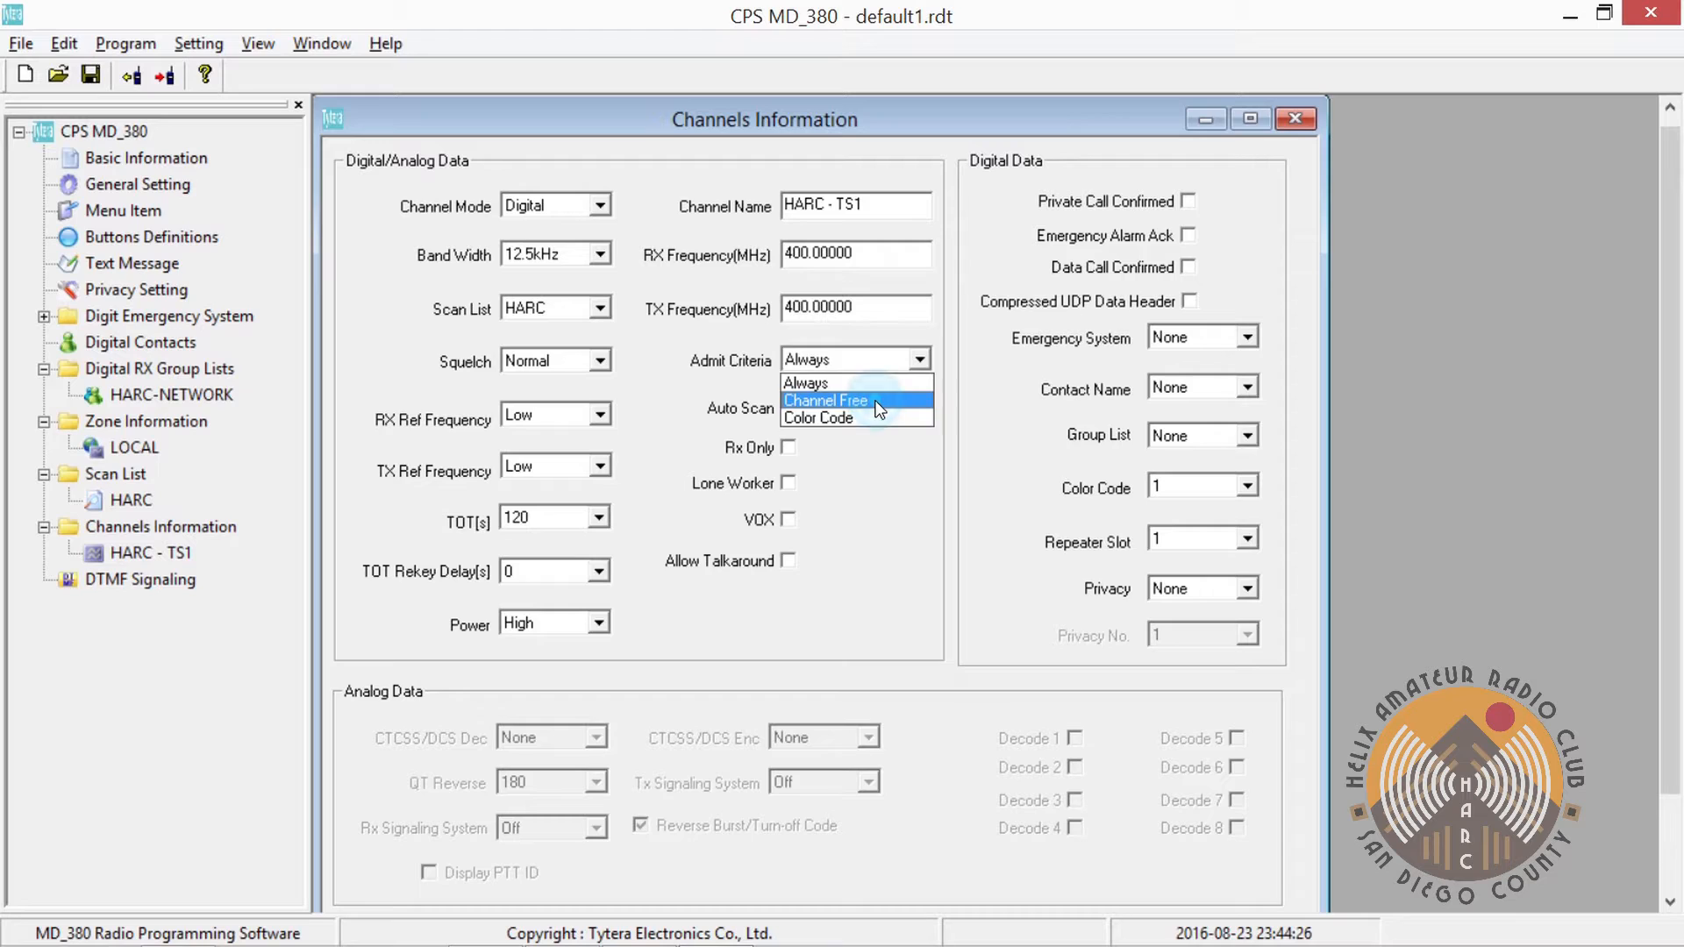
{"action": "left_click", "coordinate": [877, 400]}
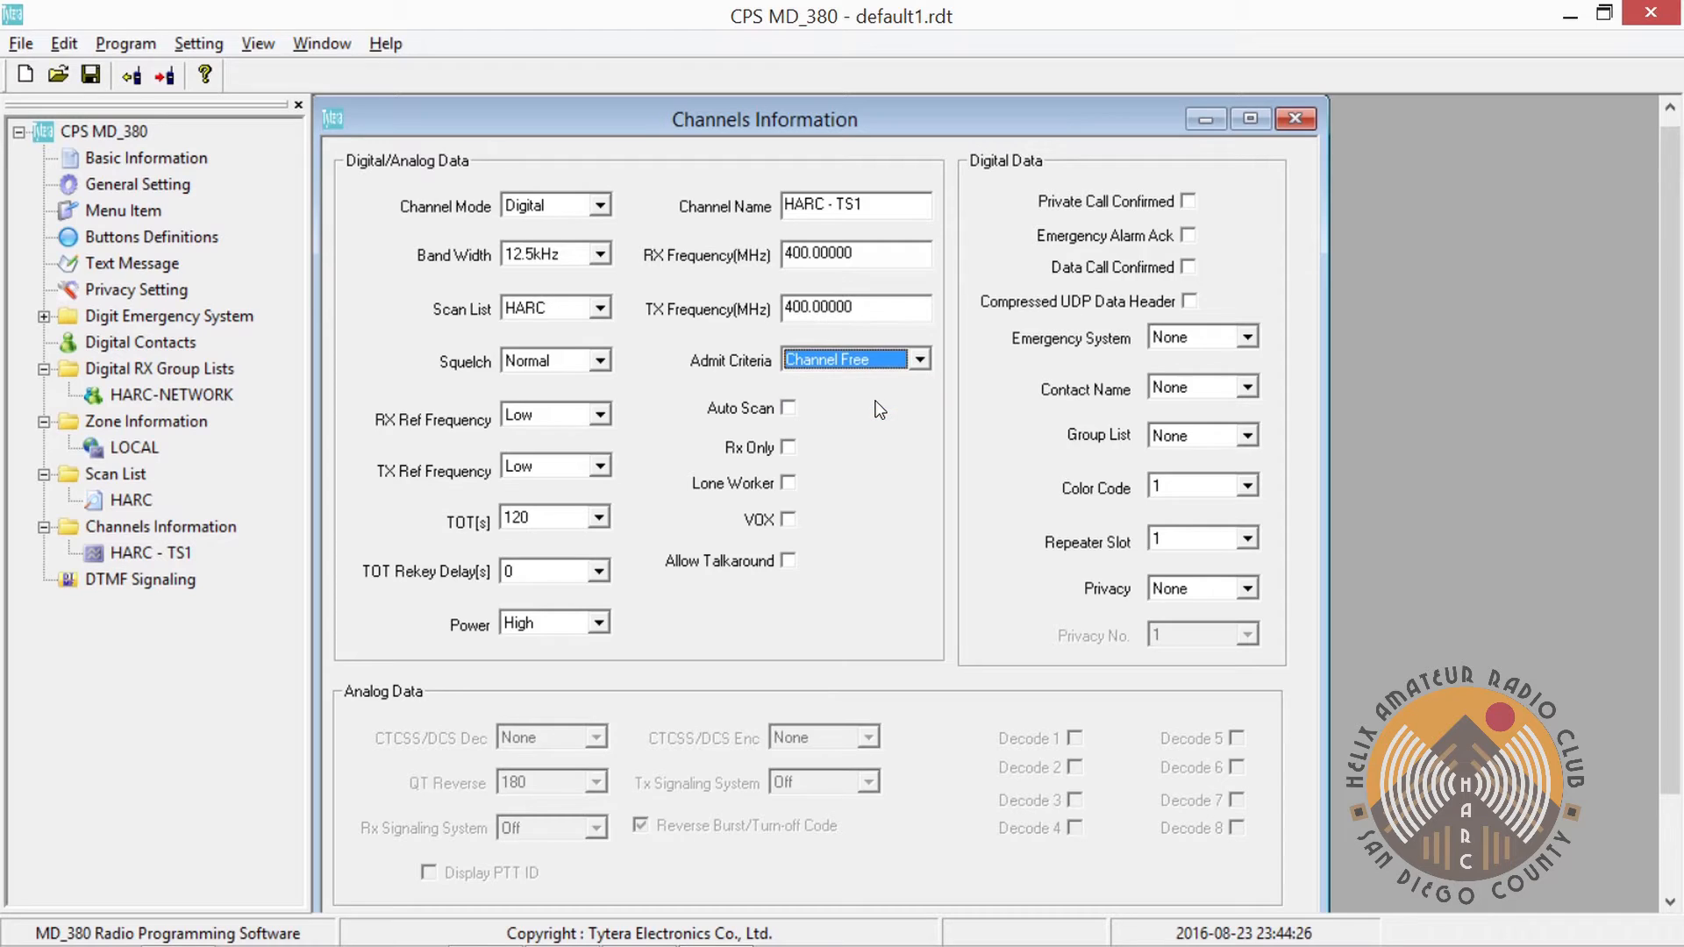
{"action": "left_click", "coordinate": [788, 561]}
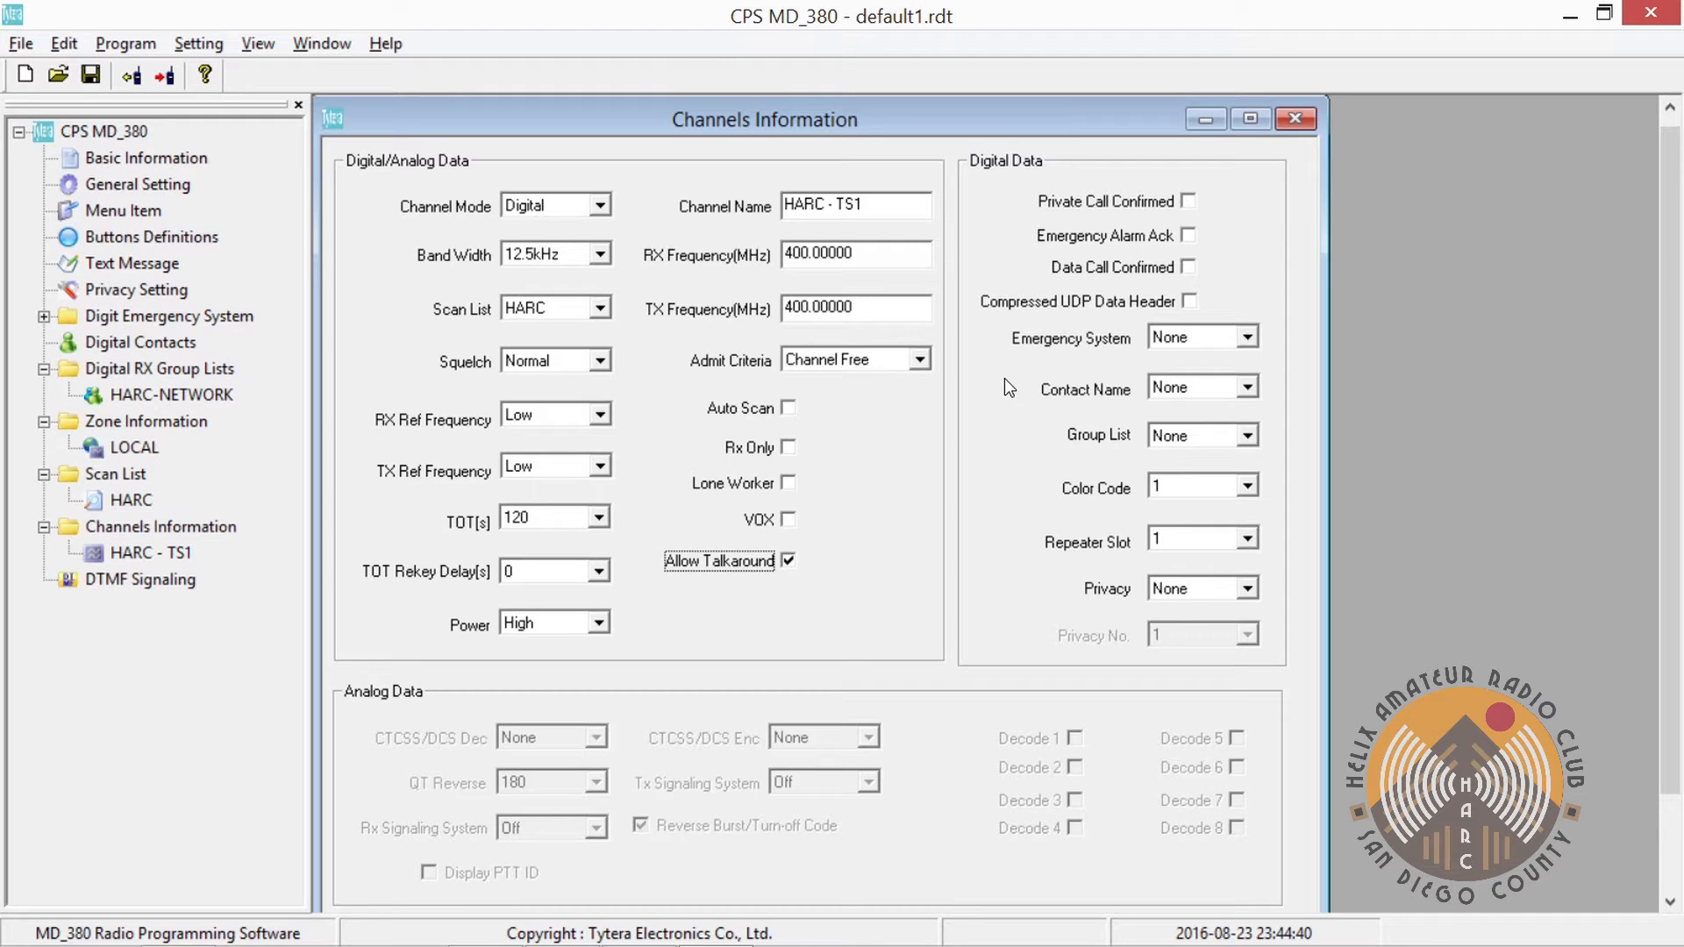
Assign the LOCAL contact and the HARC-NETWORK group list to channel HARC - TS1
{"action": "left_click", "coordinate": [1212, 389]}
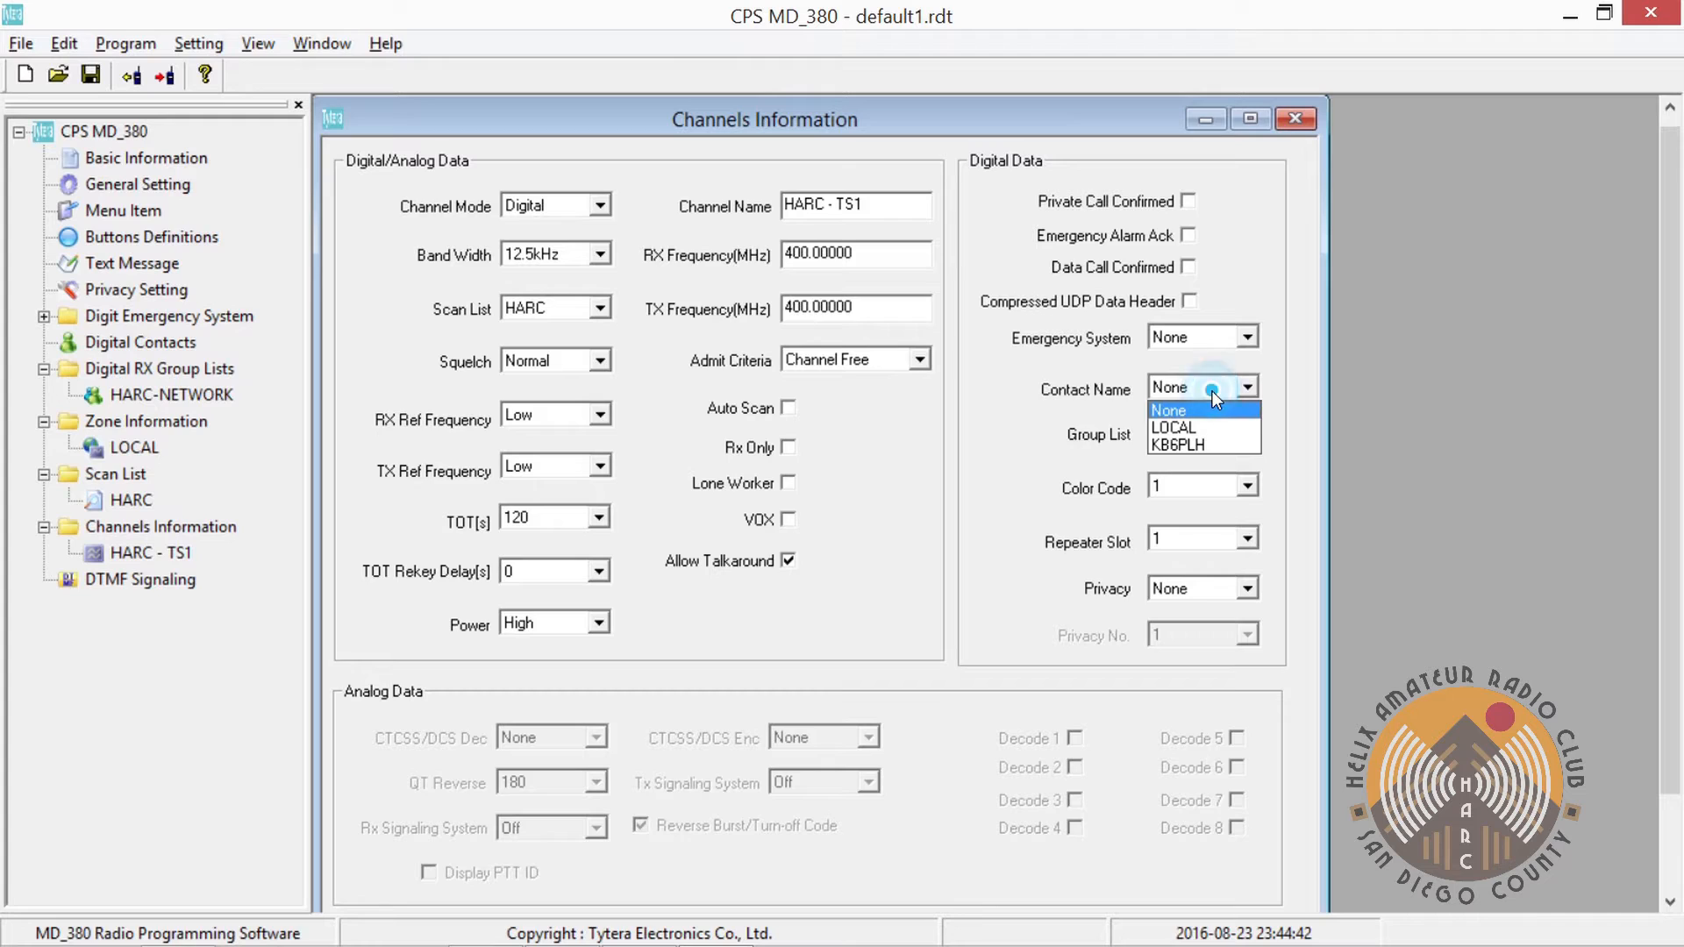
{"action": "left_click", "coordinate": [1193, 428]}
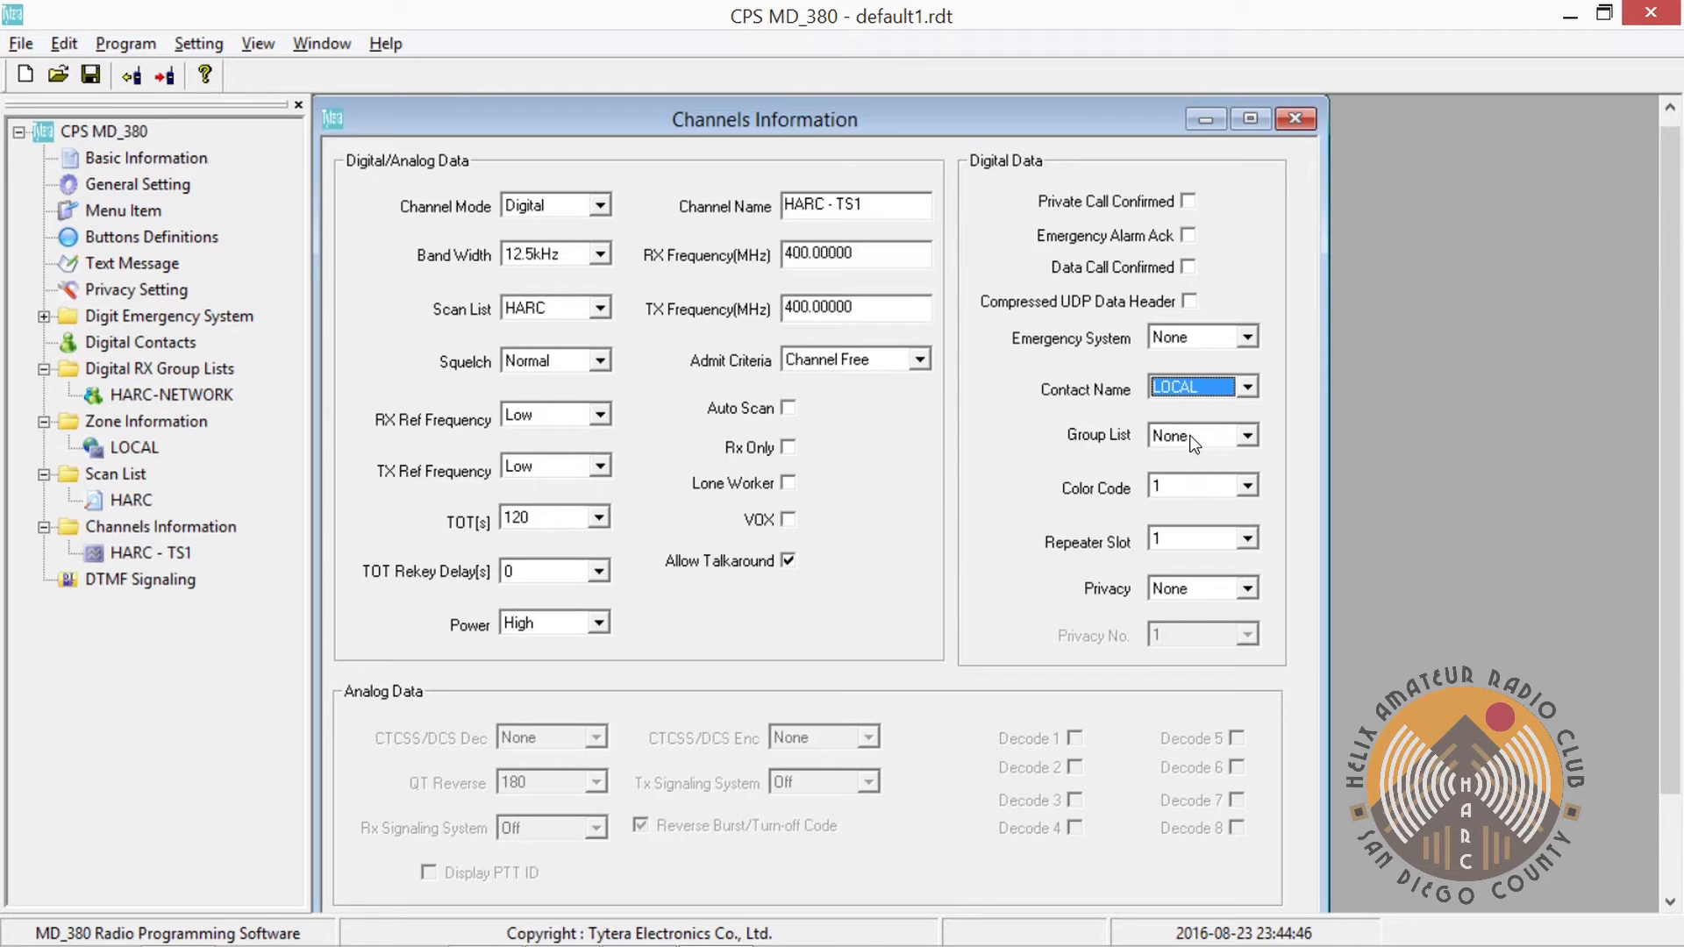
{"action": "left_click", "coordinate": [1191, 435]}
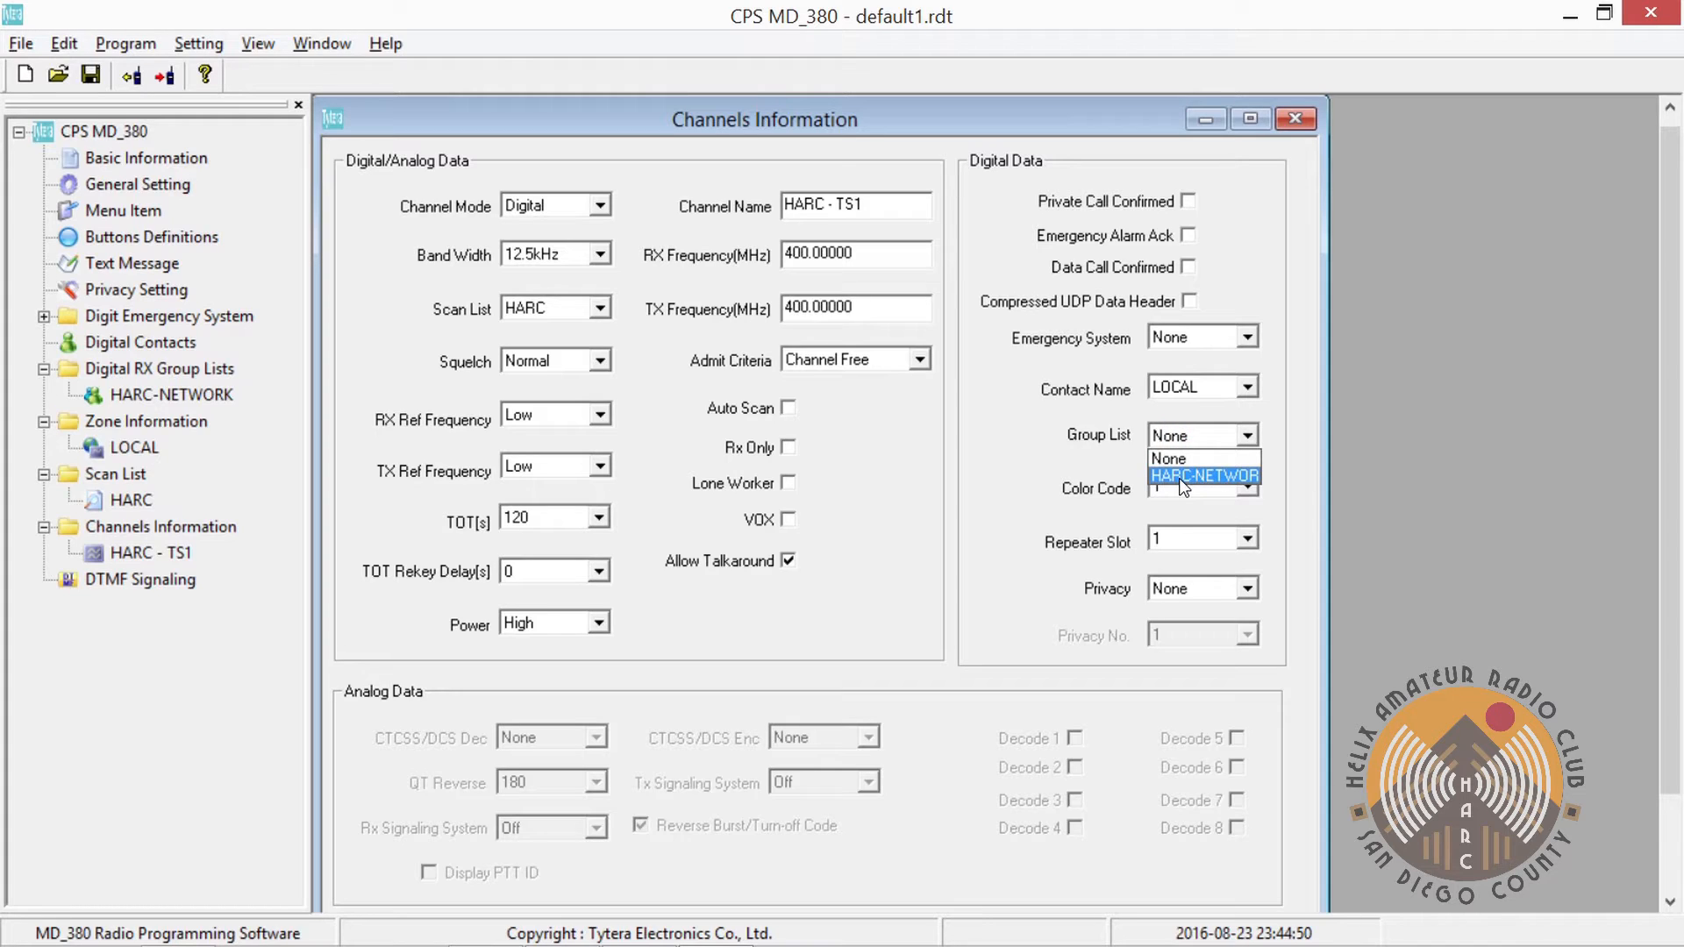
{"action": "left_click", "coordinate": [1184, 477]}
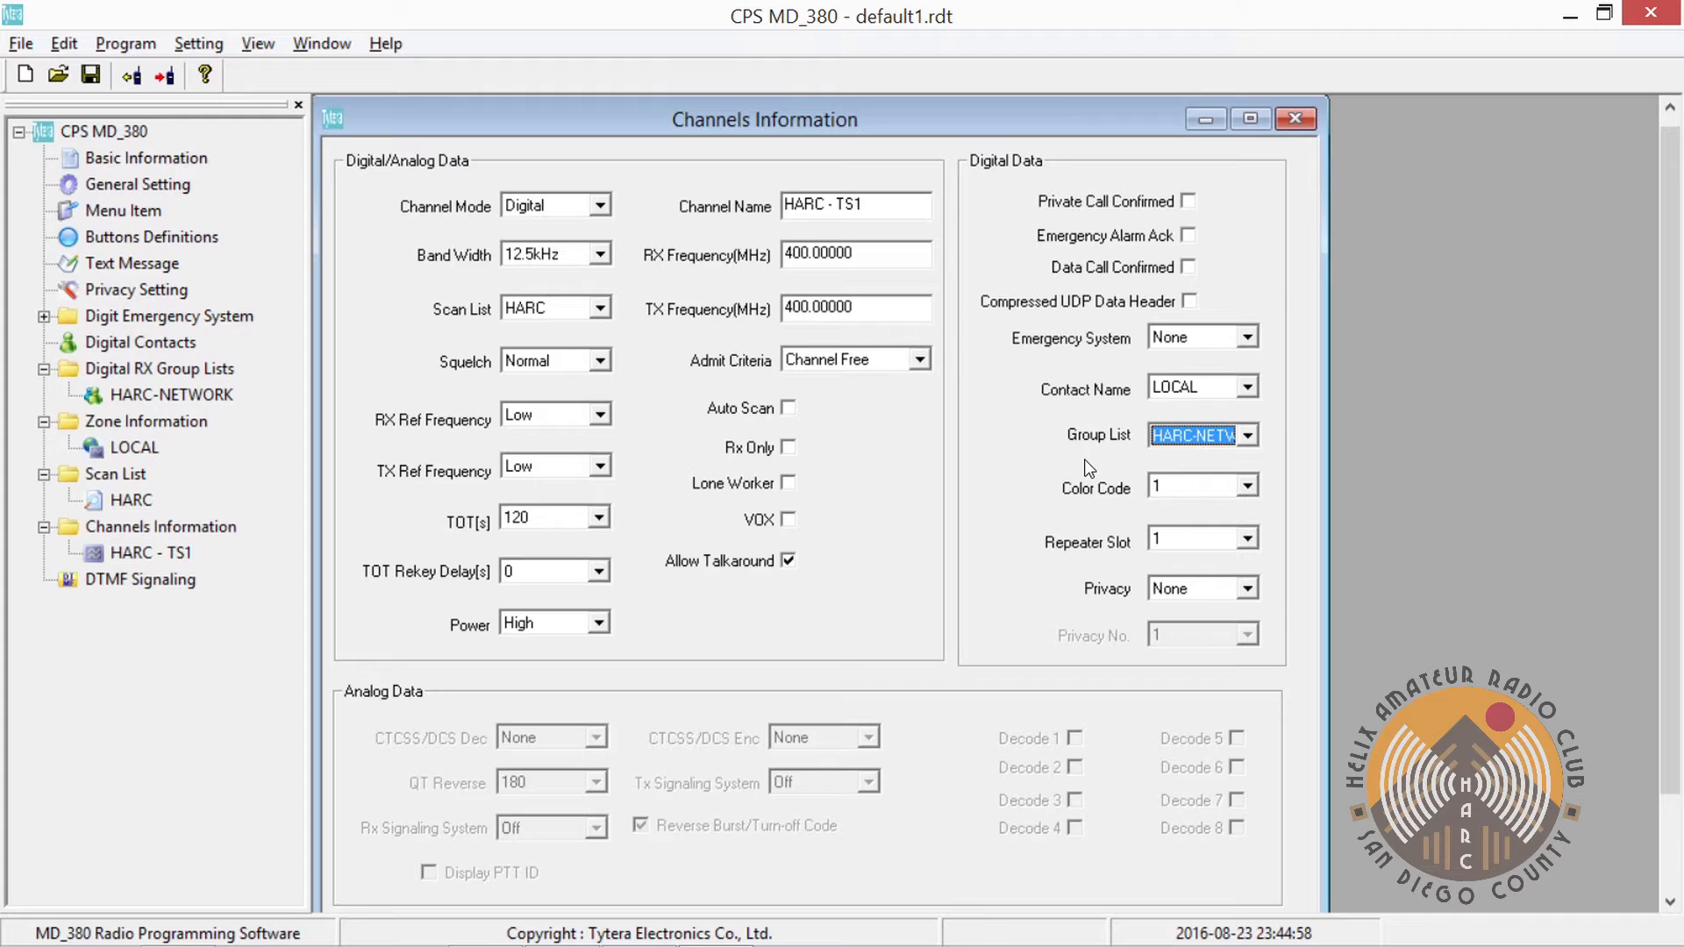
{"action": "left_click", "coordinate": [911, 219]}
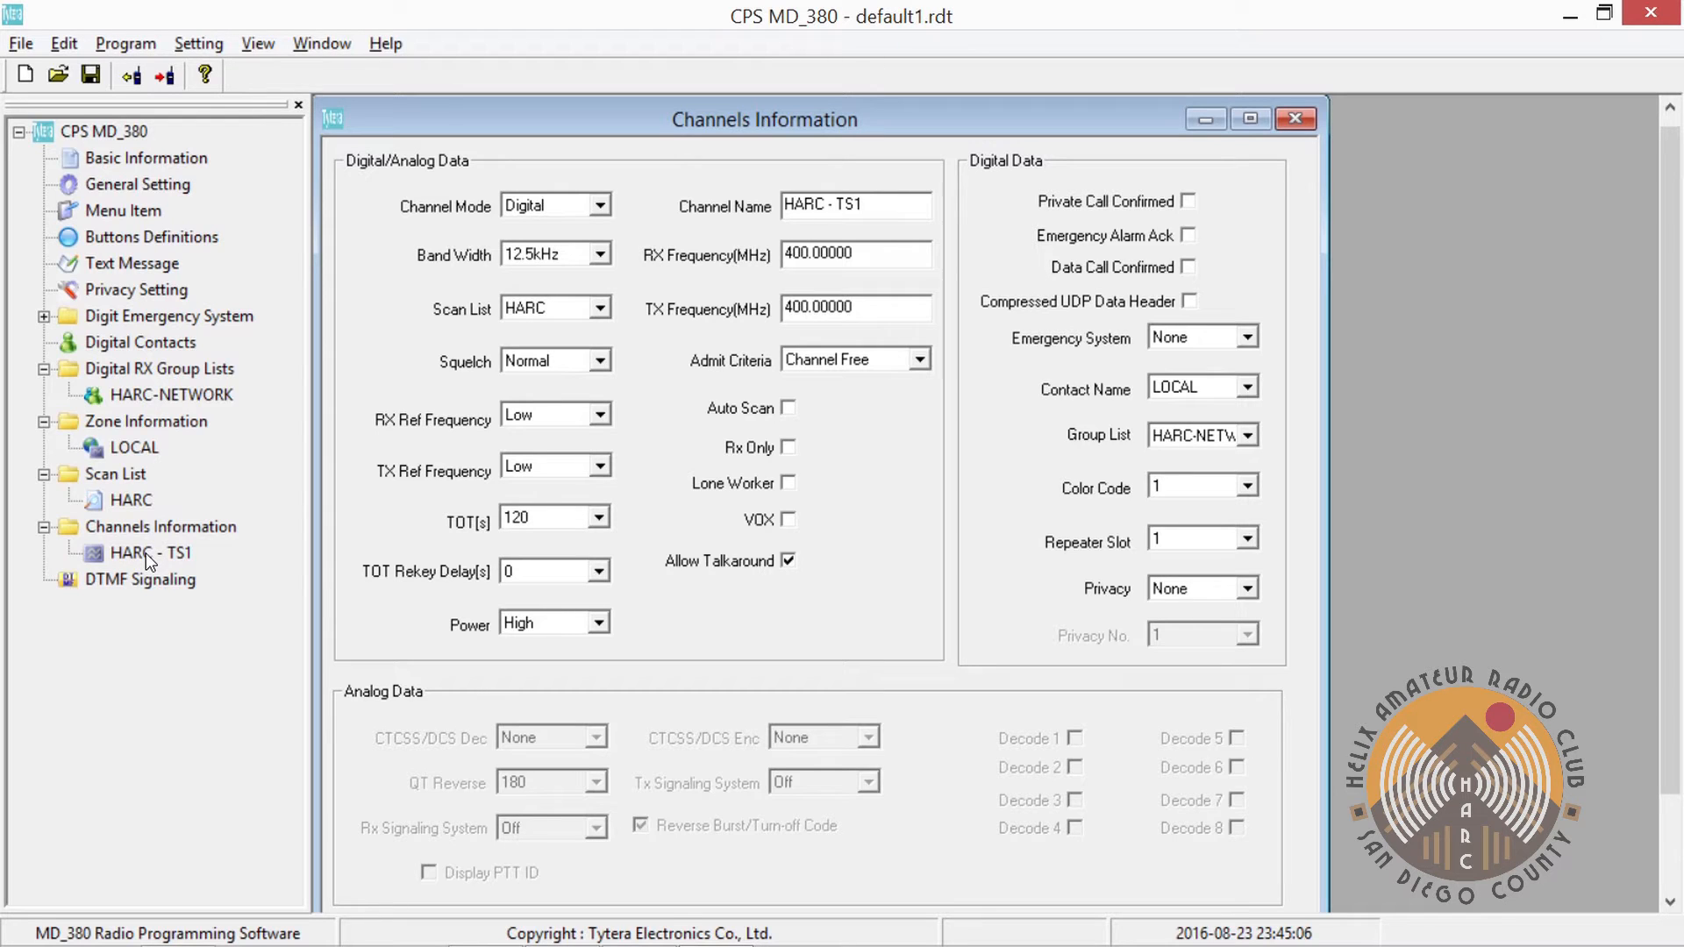
Maximize the Channels Information window and add a second channel named HARC - TS2
{"action": "left_click", "coordinate": [1251, 118]}
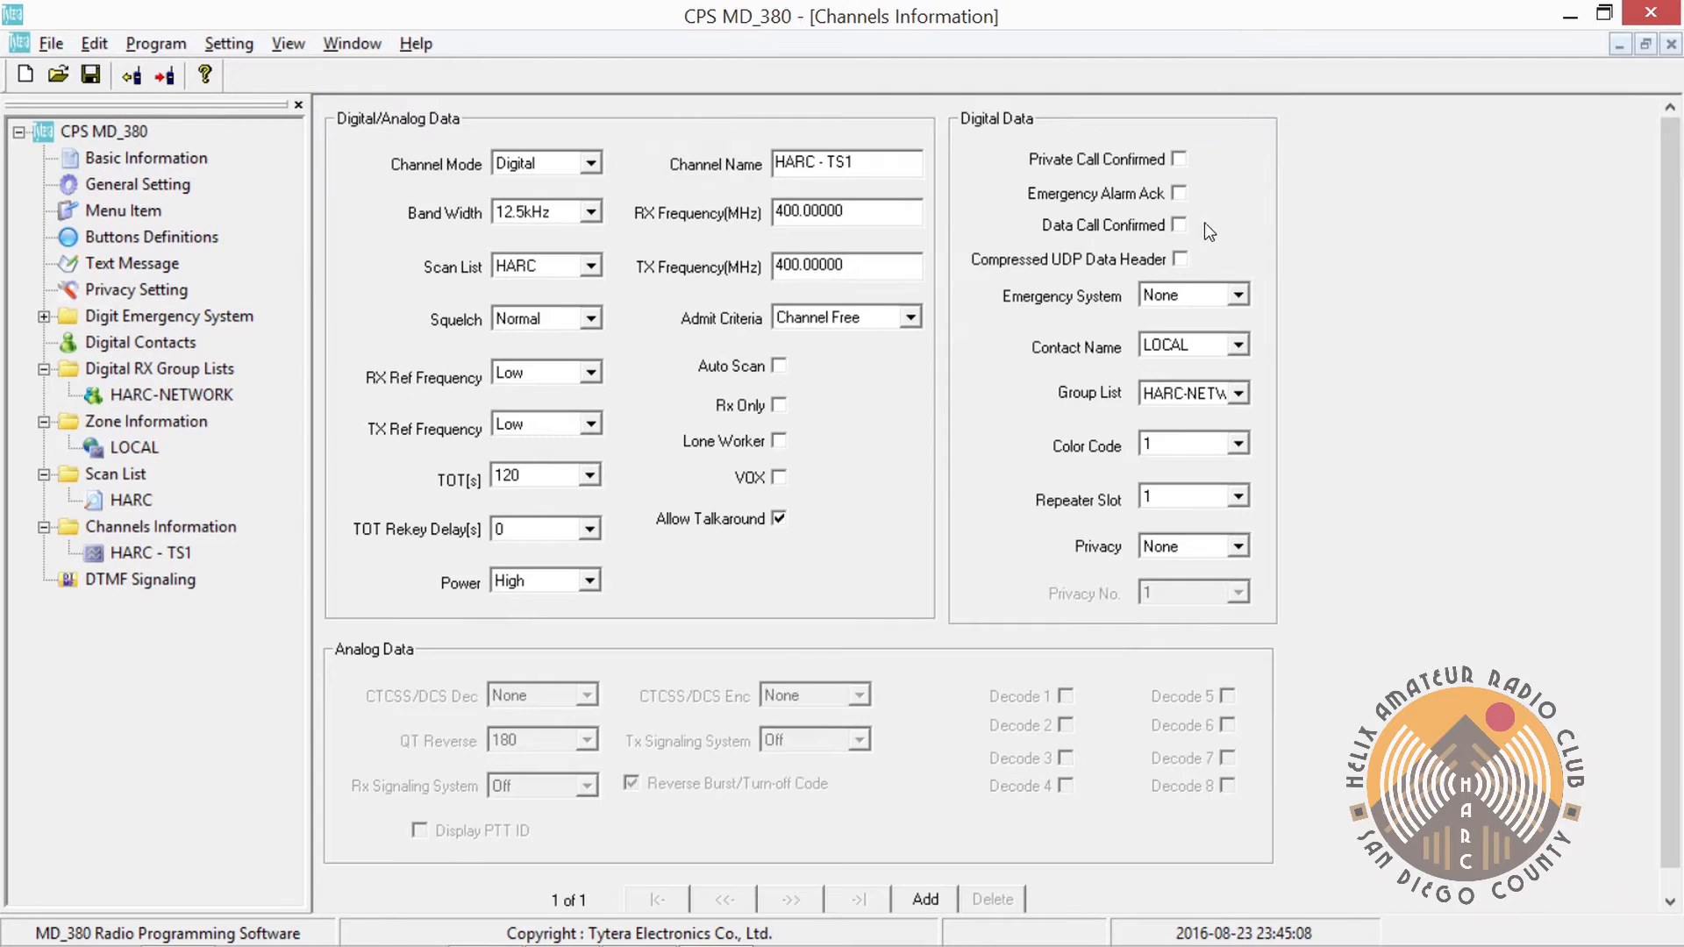
{"action": "left_click", "coordinate": [928, 904]}
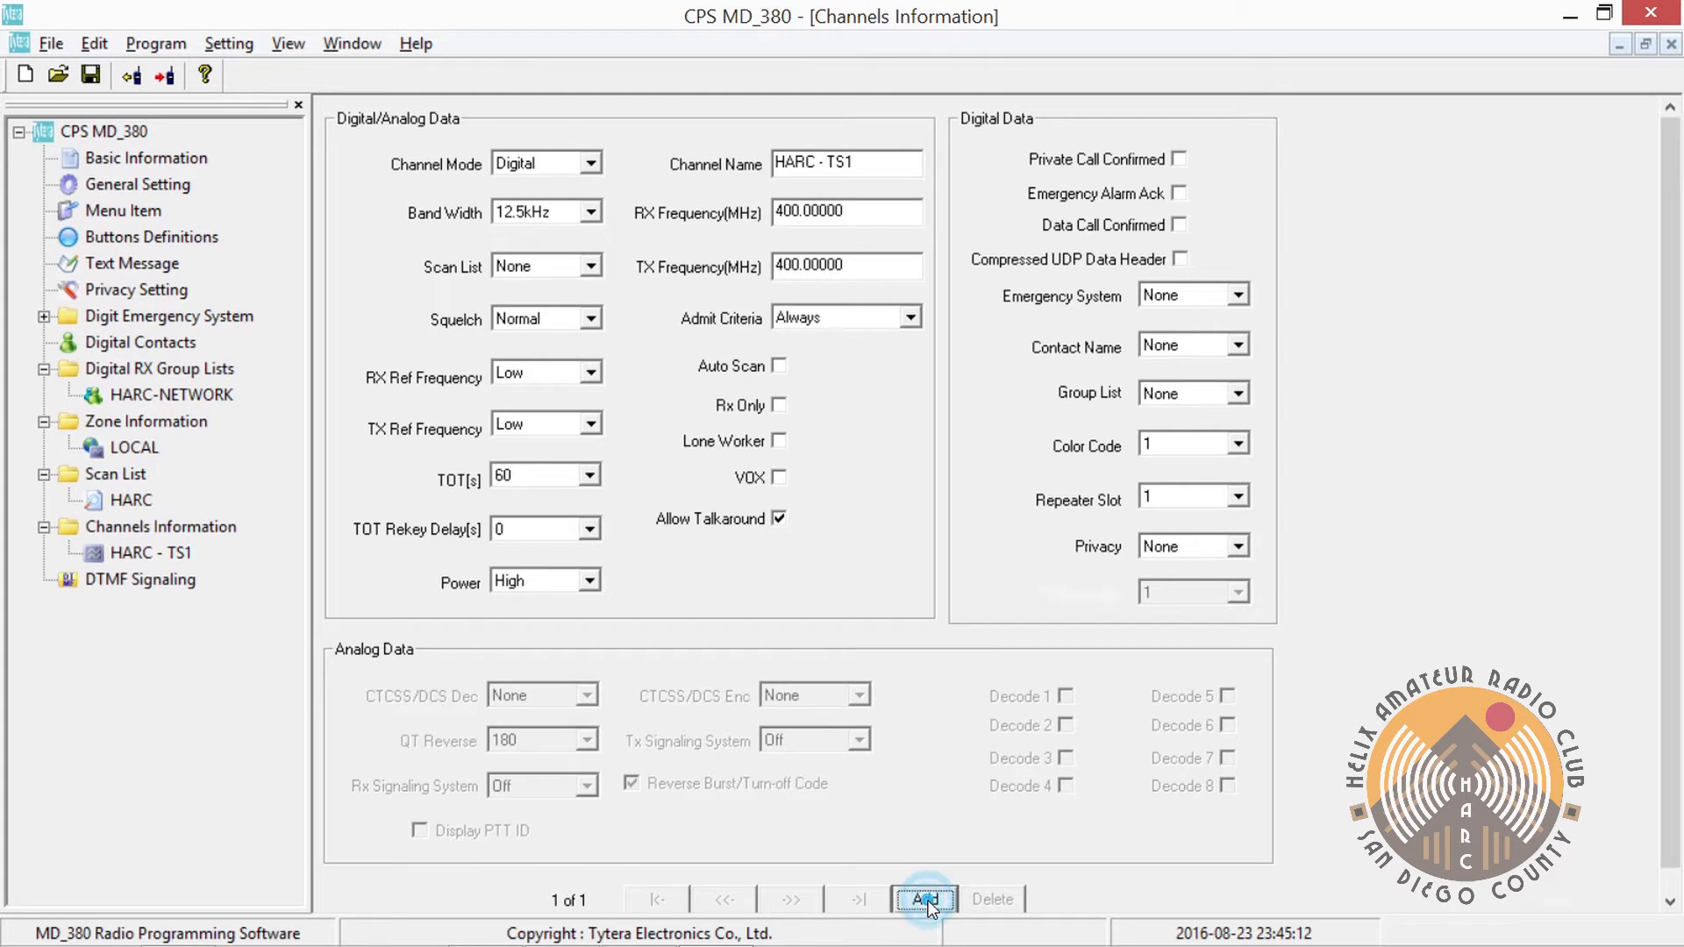
{"action": "left_click_drag", "start_coordinate": [895, 179], "coordinate": [768, 178]}
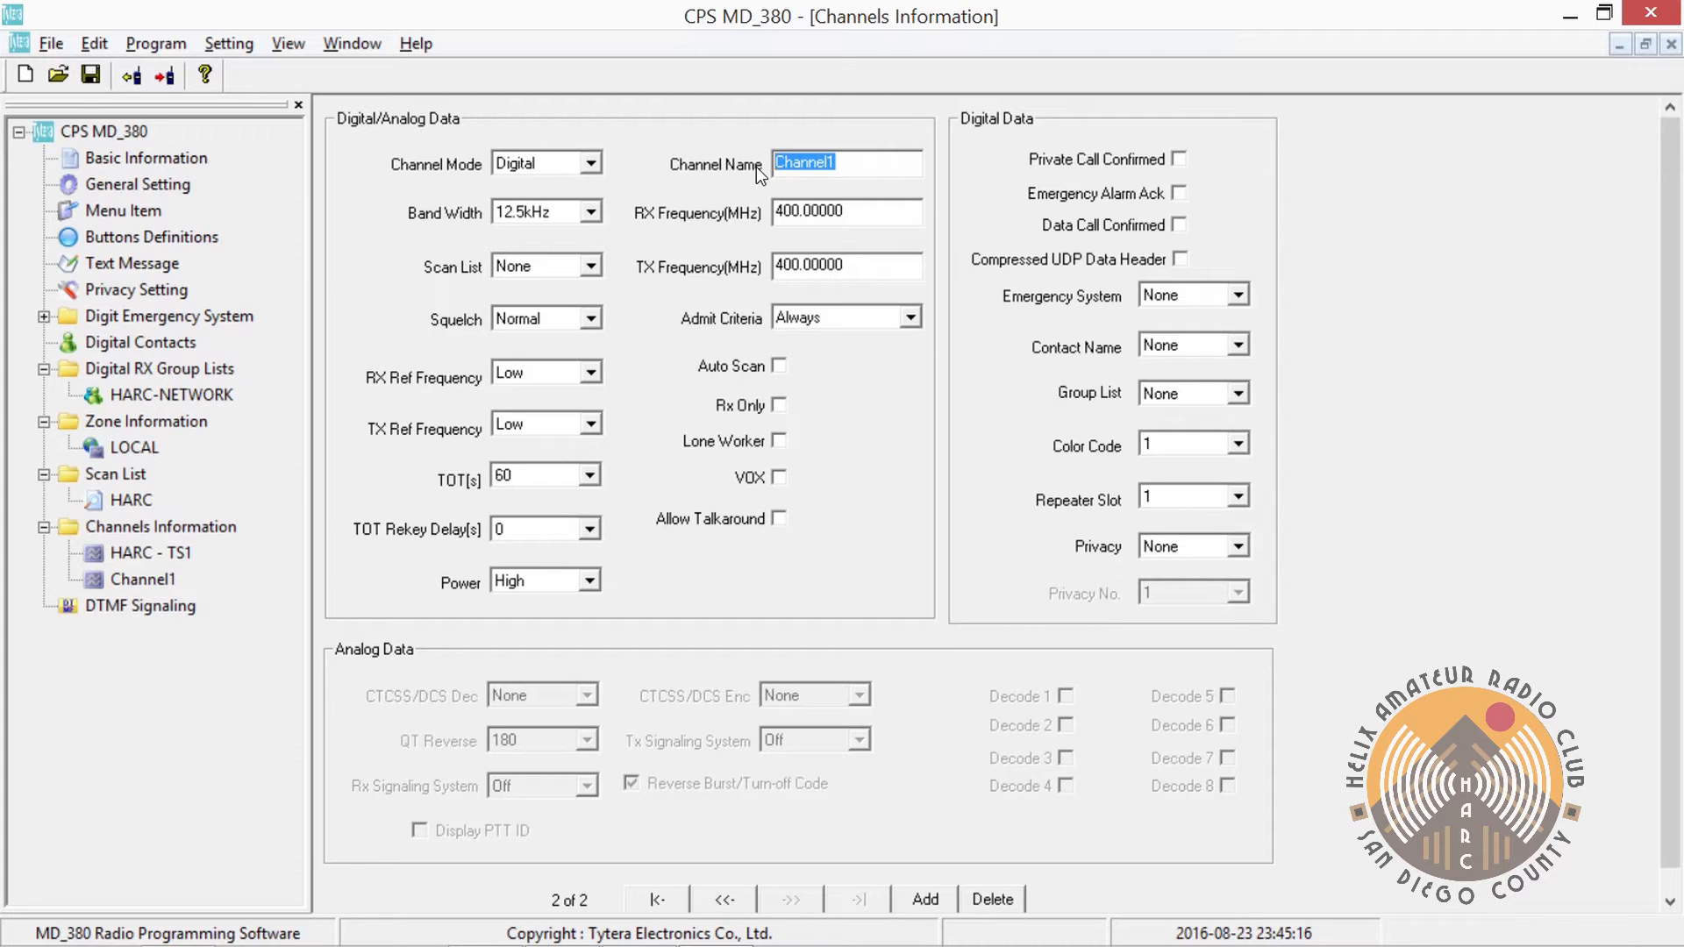
{"action": "type", "text": "HARC - TS2"}
Set channel HARC - TS2's scan list to HARC, its TOT to 120 seconds and its power to Low
{"action": "left_click", "coordinate": [564, 268]}
{"action": "left_click", "coordinate": [540, 300]}
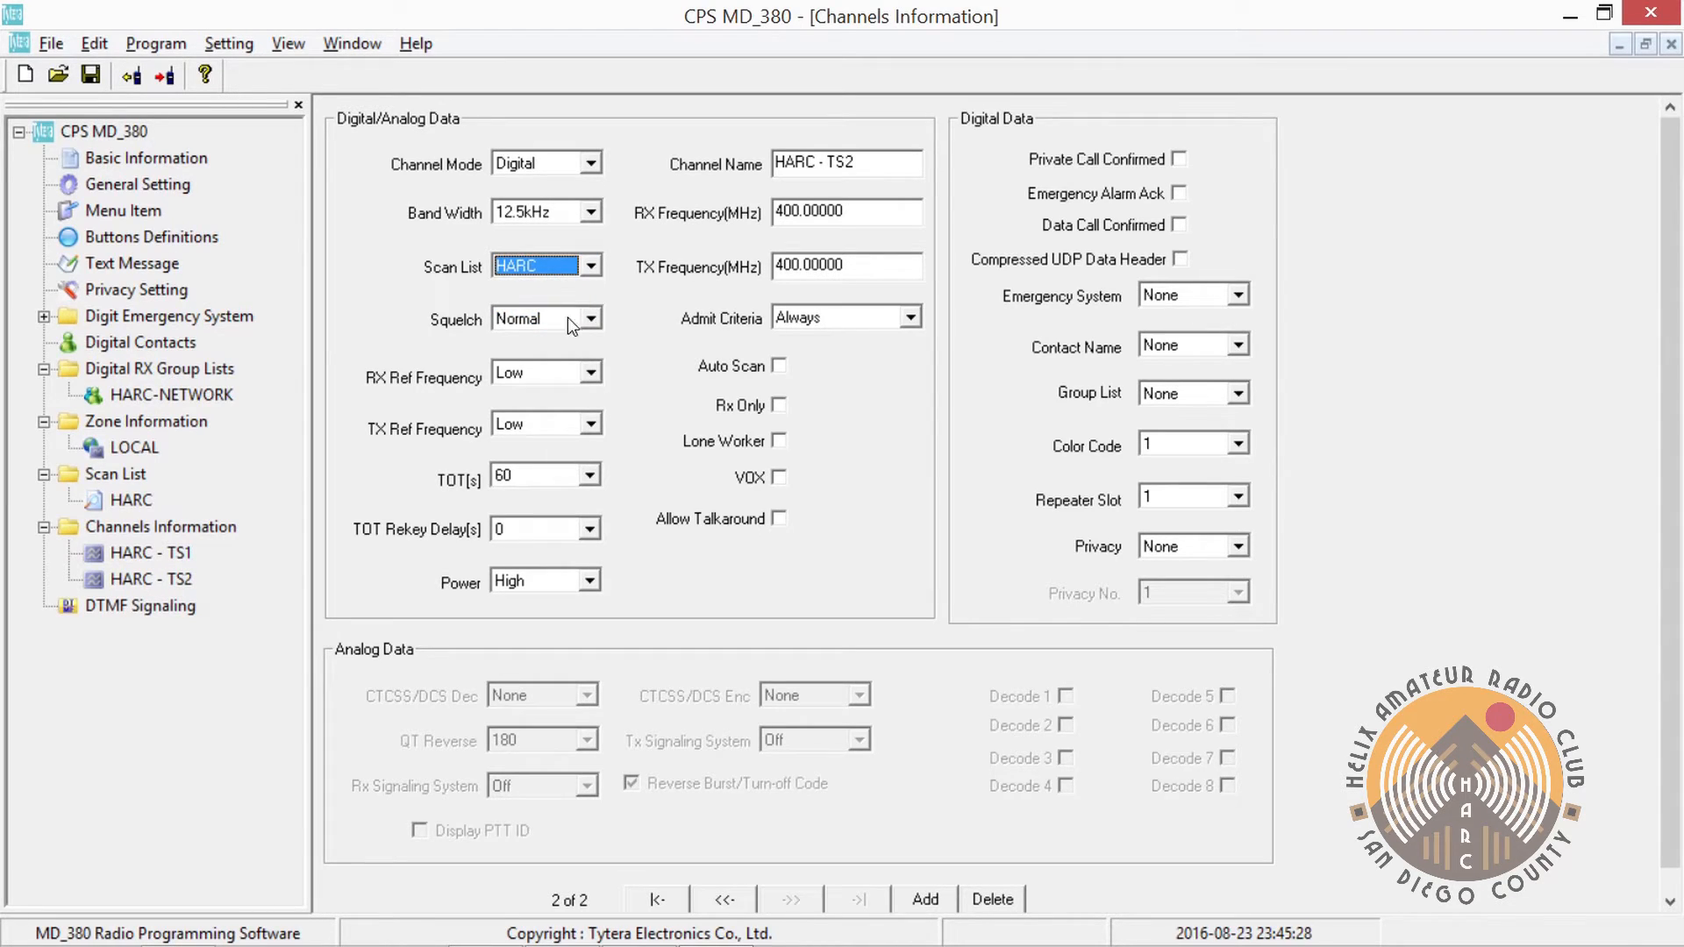
{"action": "left_click", "coordinate": [582, 472]}
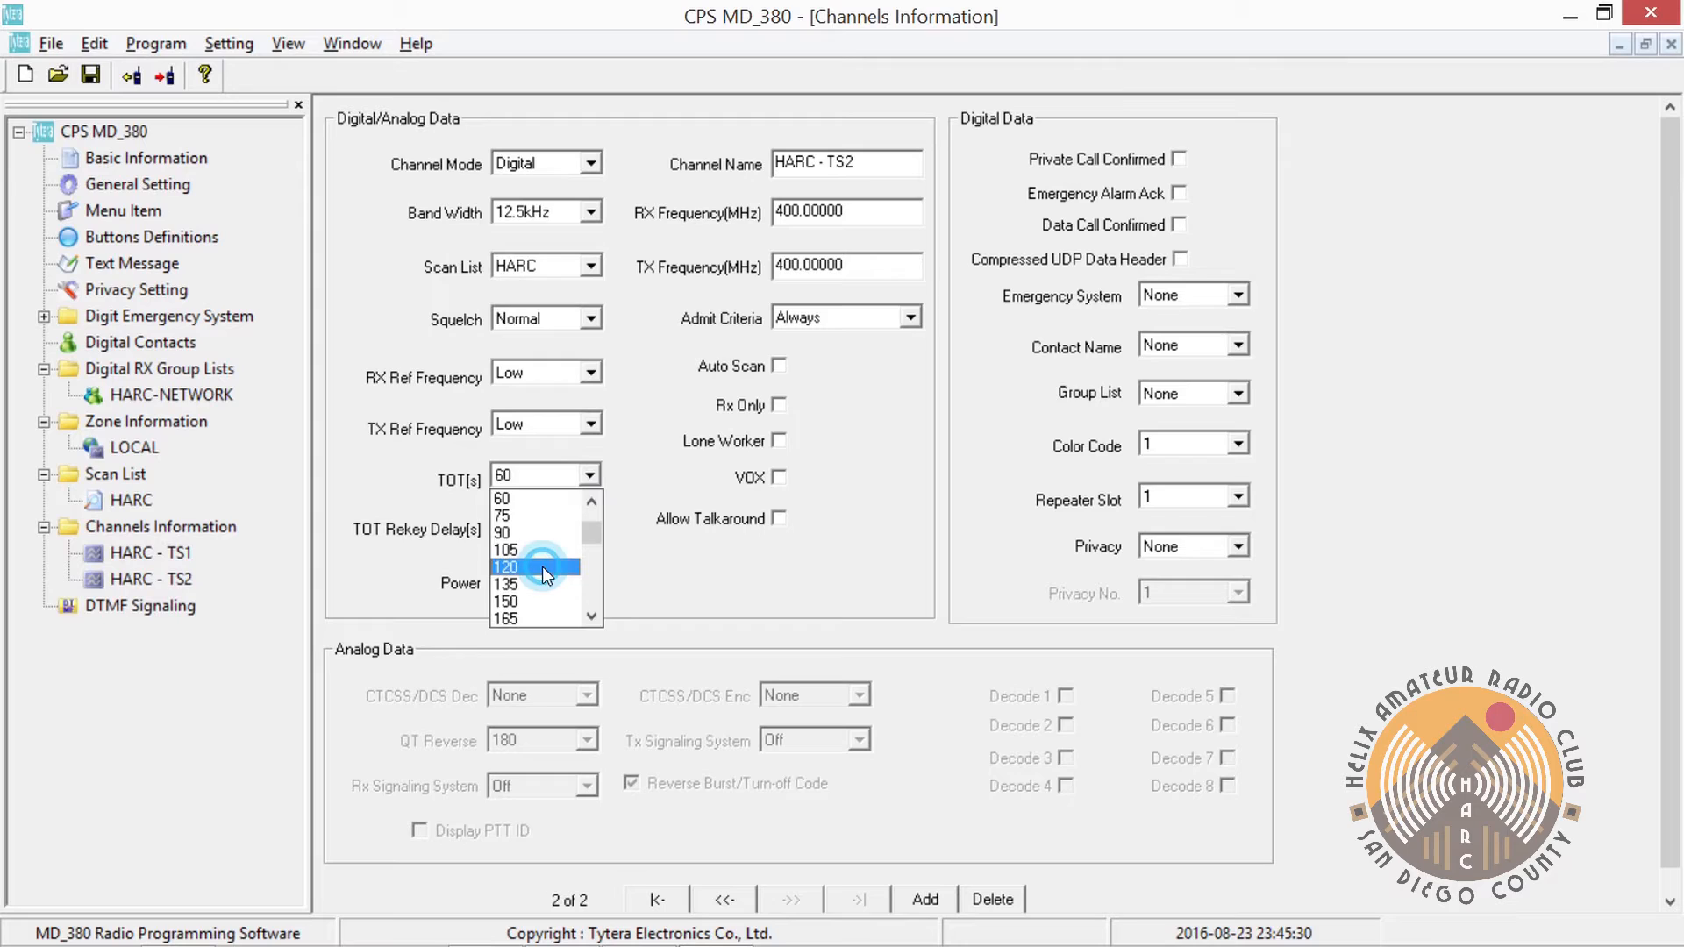
{"action": "left_click", "coordinate": [544, 569]}
{"action": "left_click", "coordinate": [565, 581]}
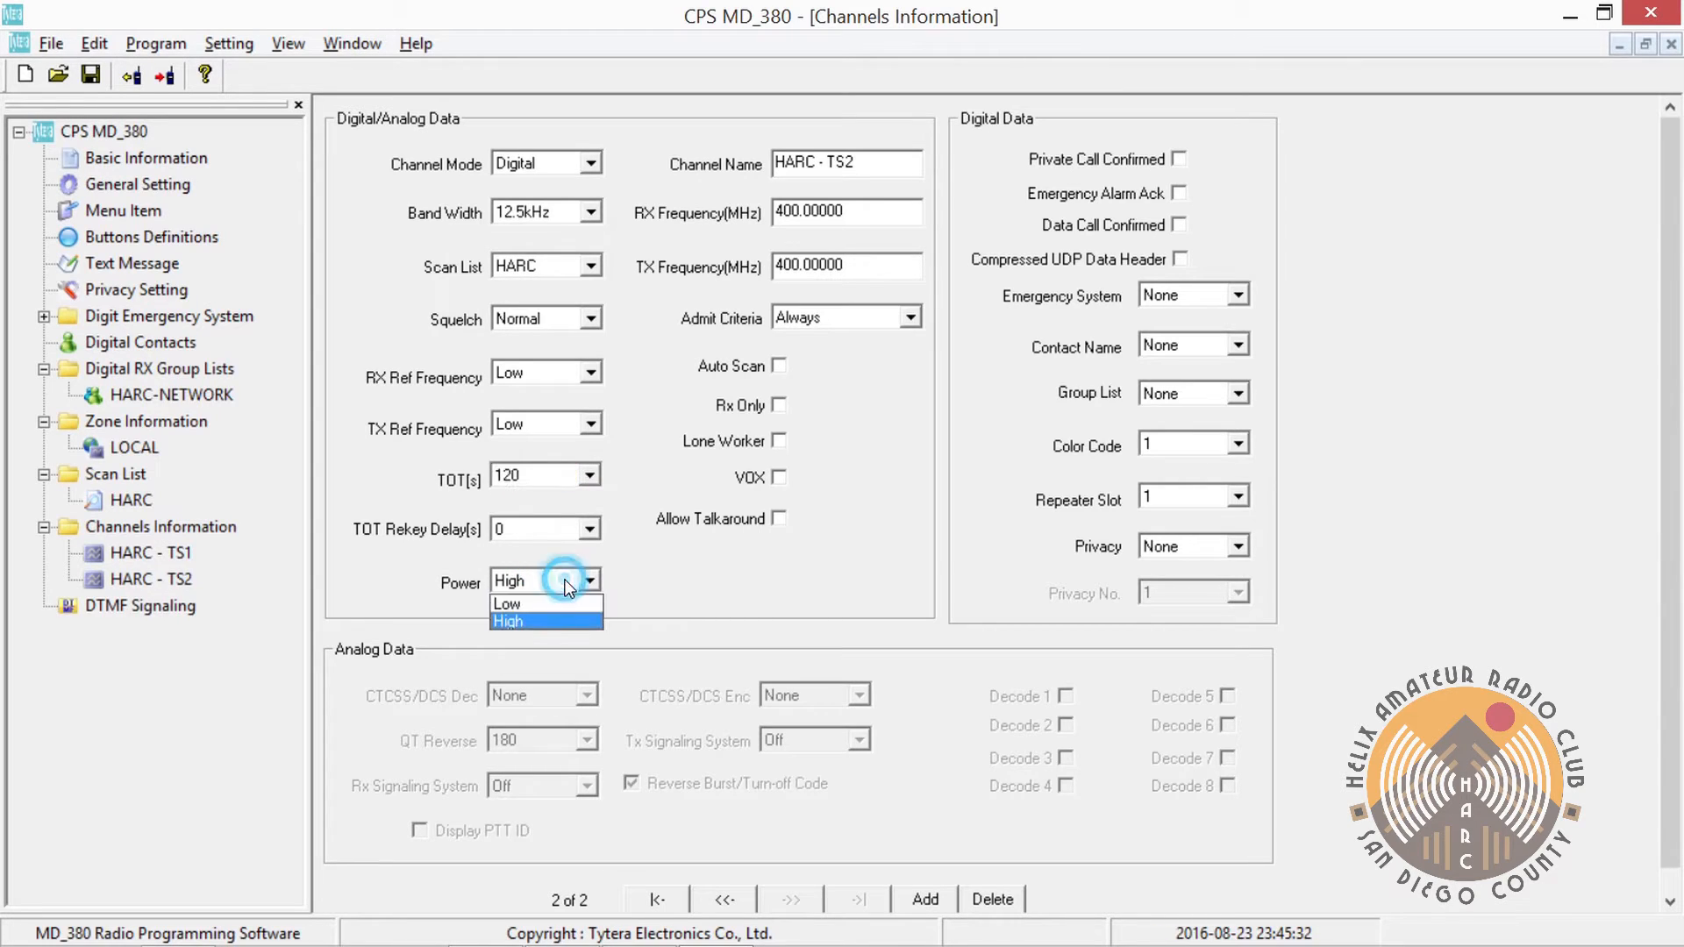
{"action": "left_click", "coordinate": [542, 604]}
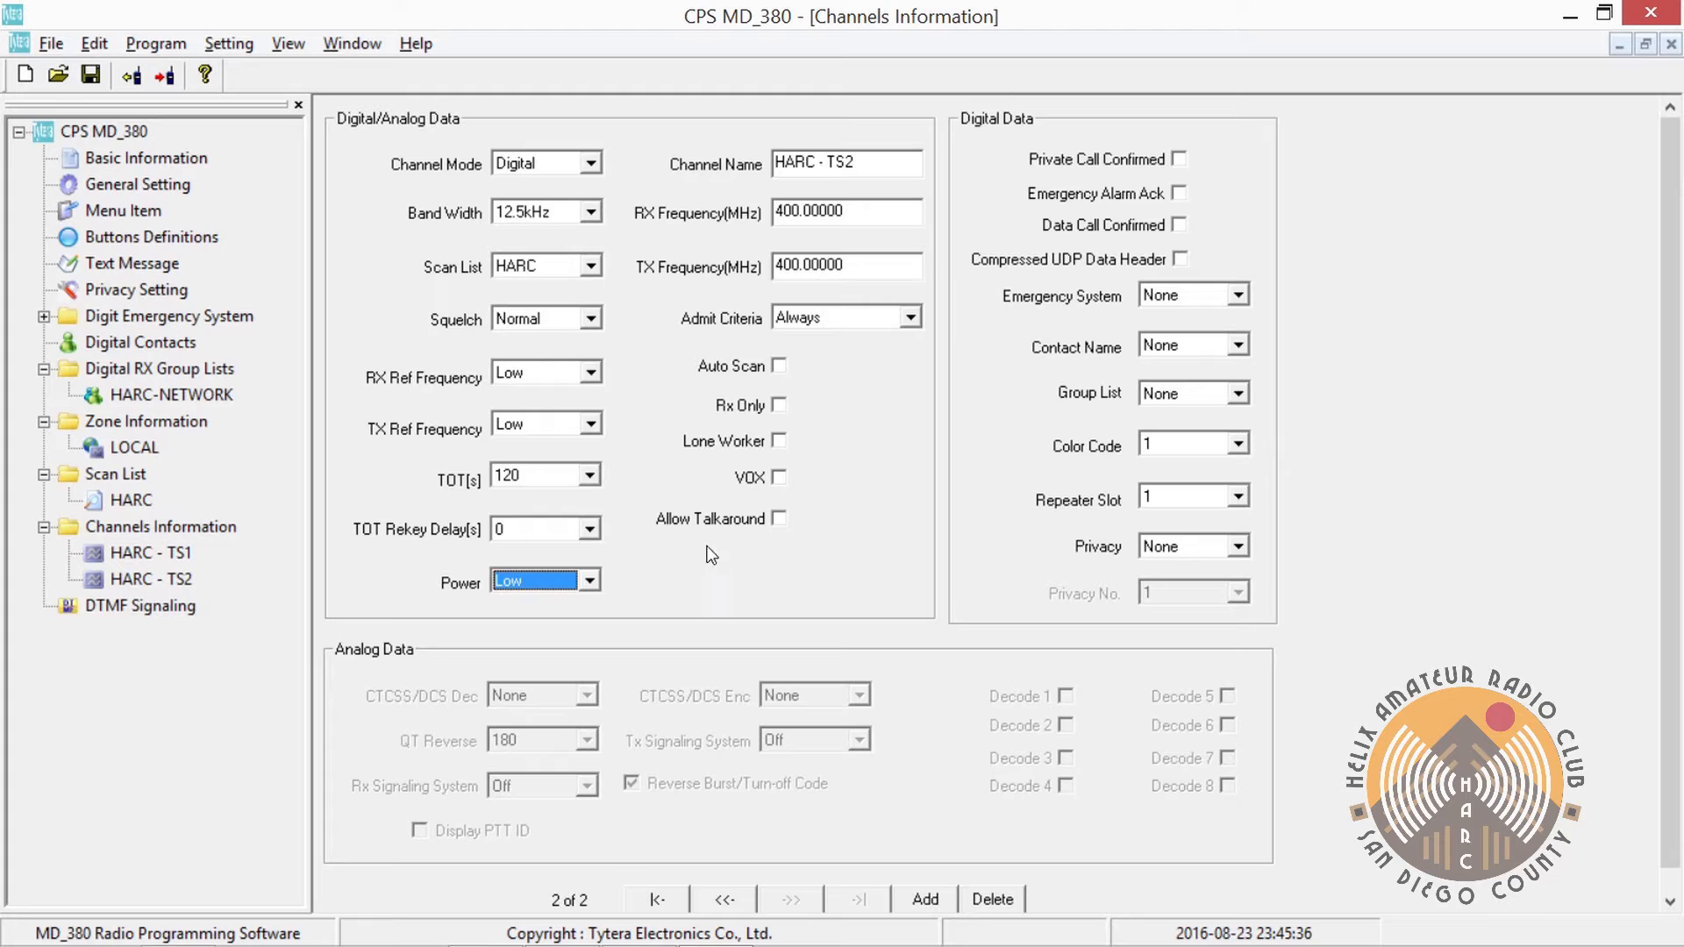
Set the admit criteria of HARC - TS2 to Channel Free and enable Allow Talkaround
{"action": "left_click", "coordinate": [890, 317]}
{"action": "left_click", "coordinate": [858, 358]}
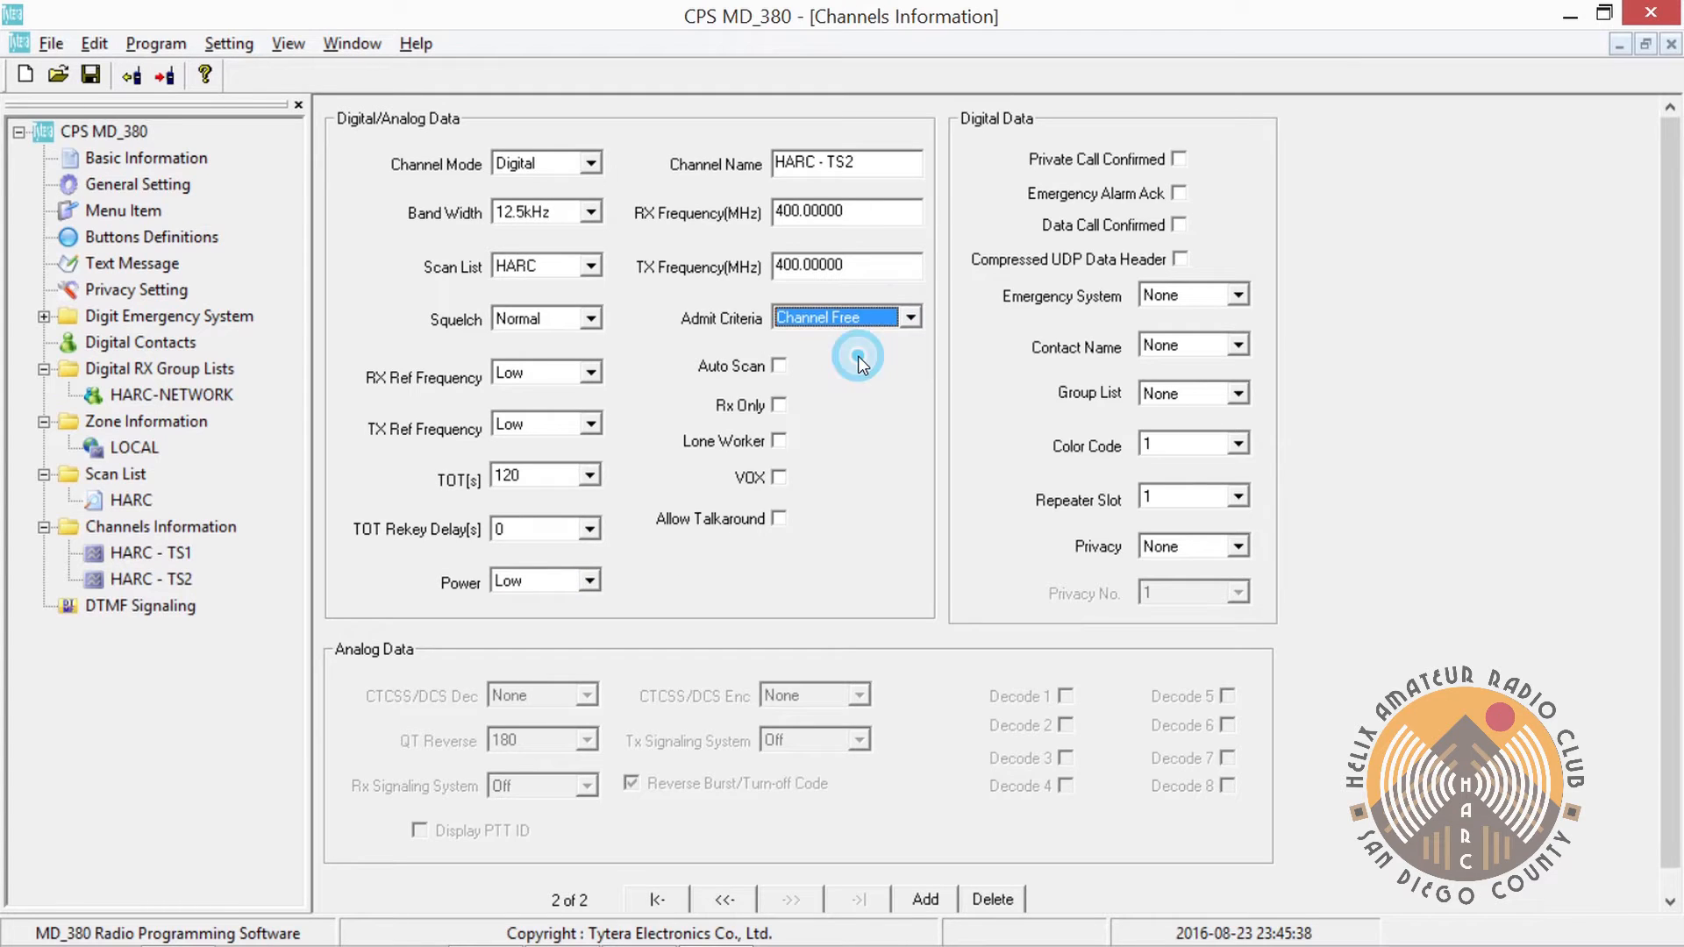
{"action": "left_click", "coordinate": [779, 519]}
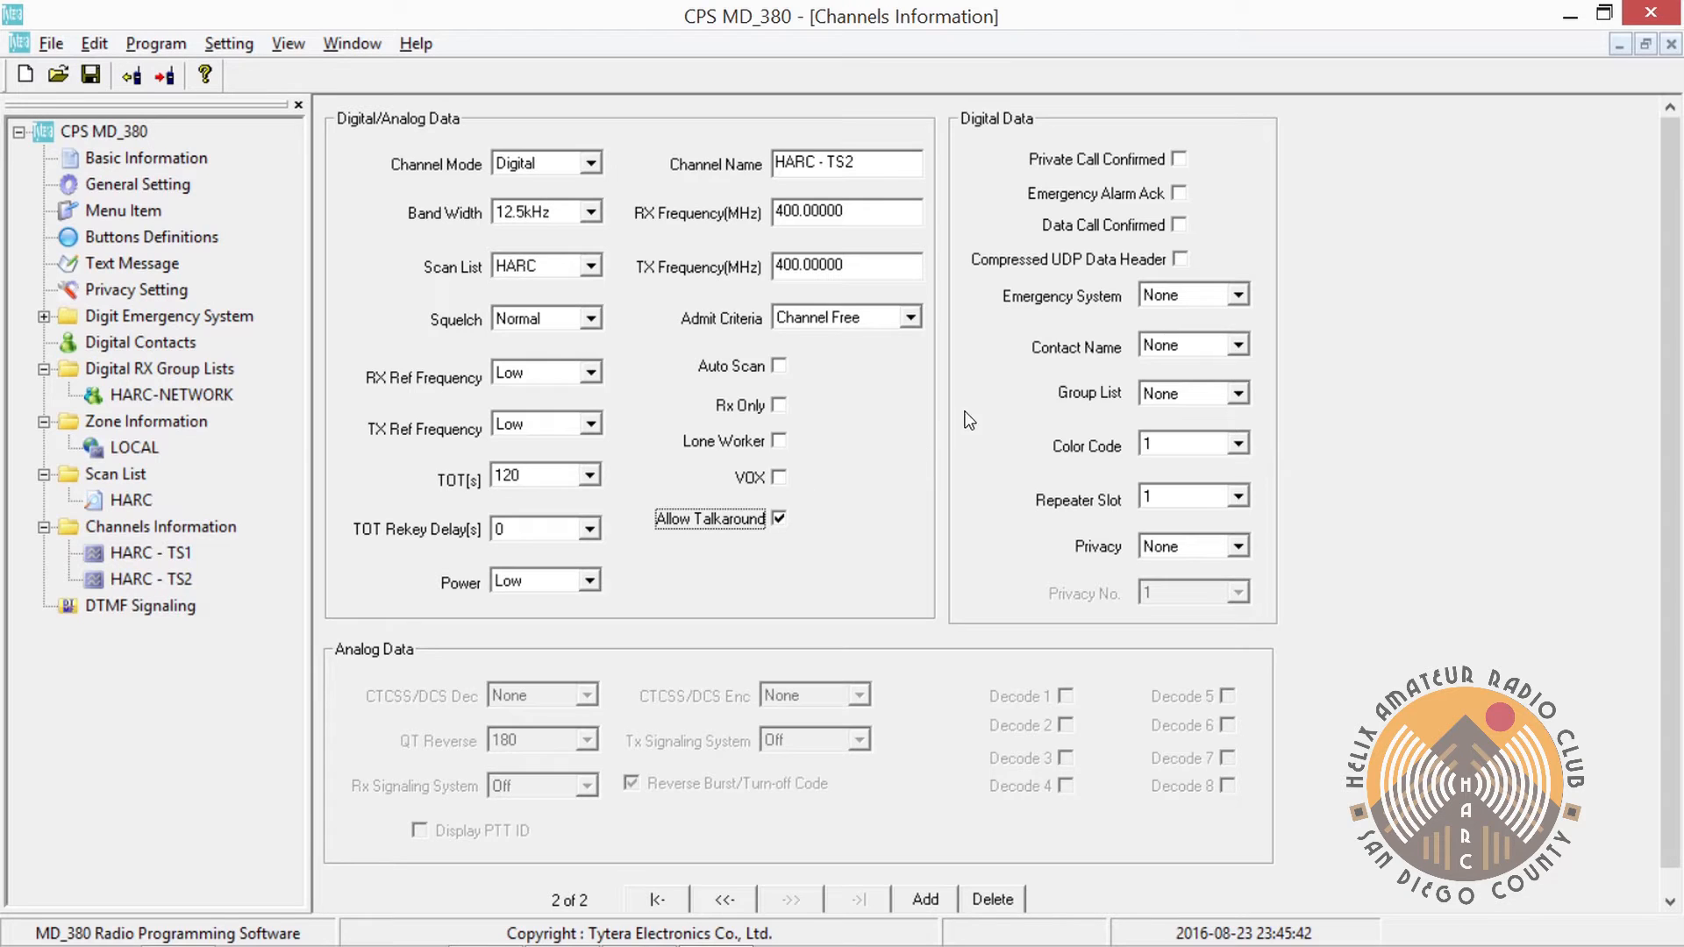
Assign the LOCAL contact, the HARC-NETWORK group list and repeater slot 2 to channel HARC - TS2
{"action": "left_click", "coordinate": [1205, 351]}
{"action": "left_click", "coordinate": [1187, 374]}
{"action": "left_click", "coordinate": [1178, 393]}
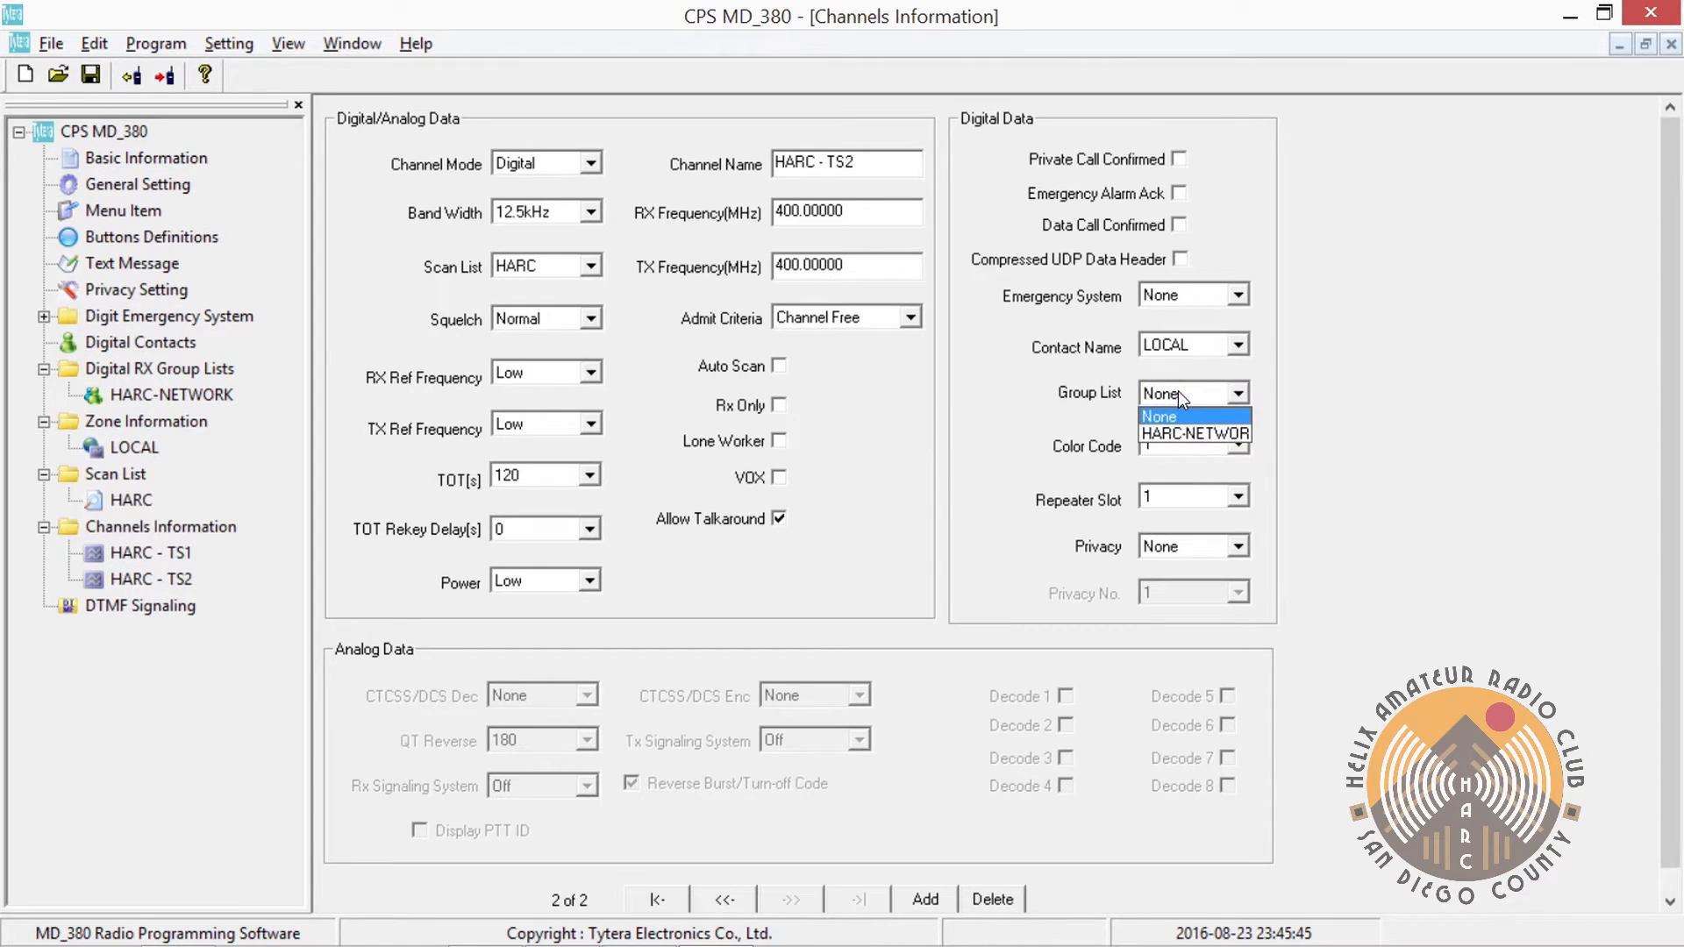
{"action": "left_click", "coordinate": [1167, 434]}
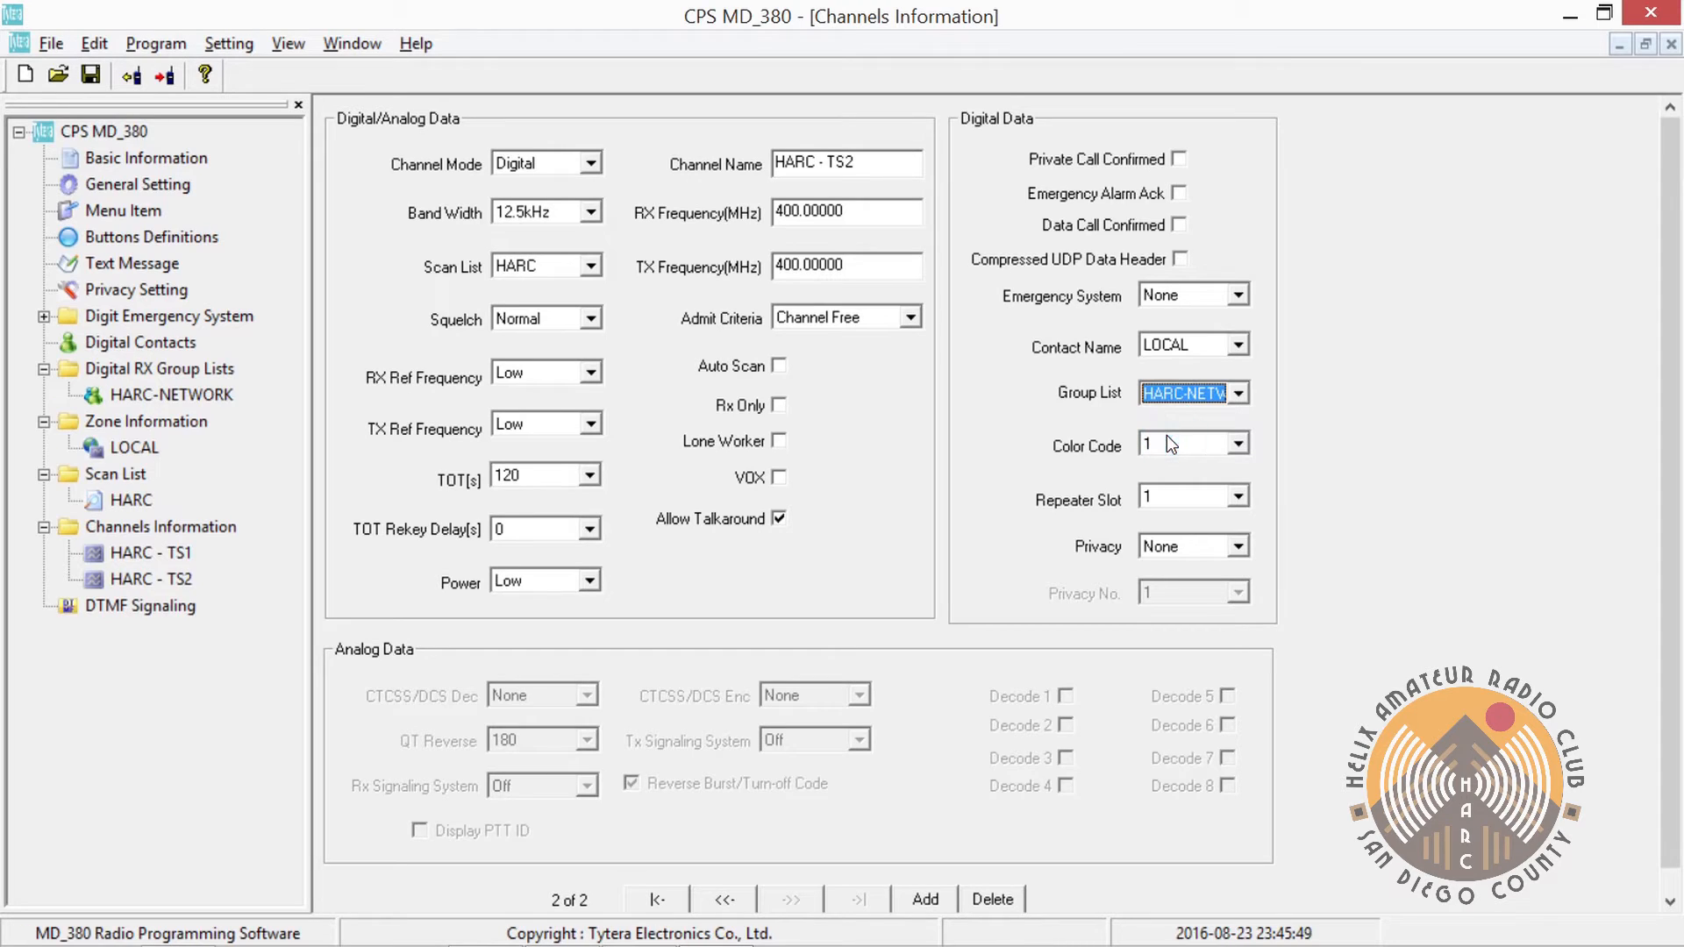
{"action": "left_click", "coordinate": [1161, 496]}
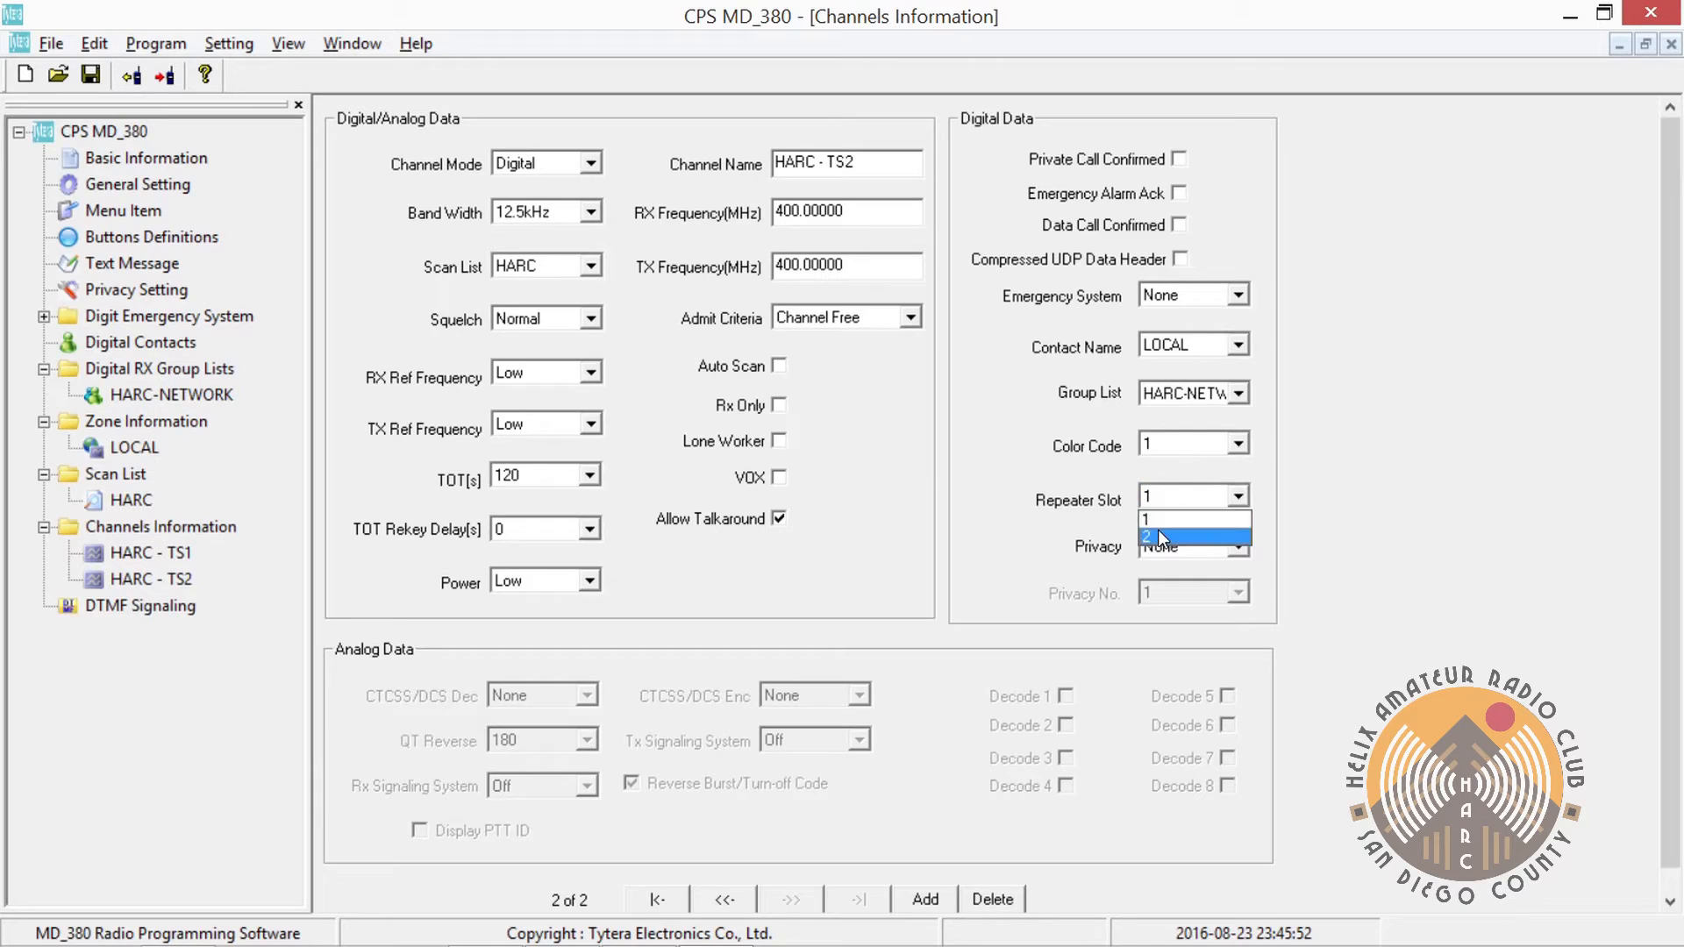
{"action": "left_click", "coordinate": [1155, 532]}
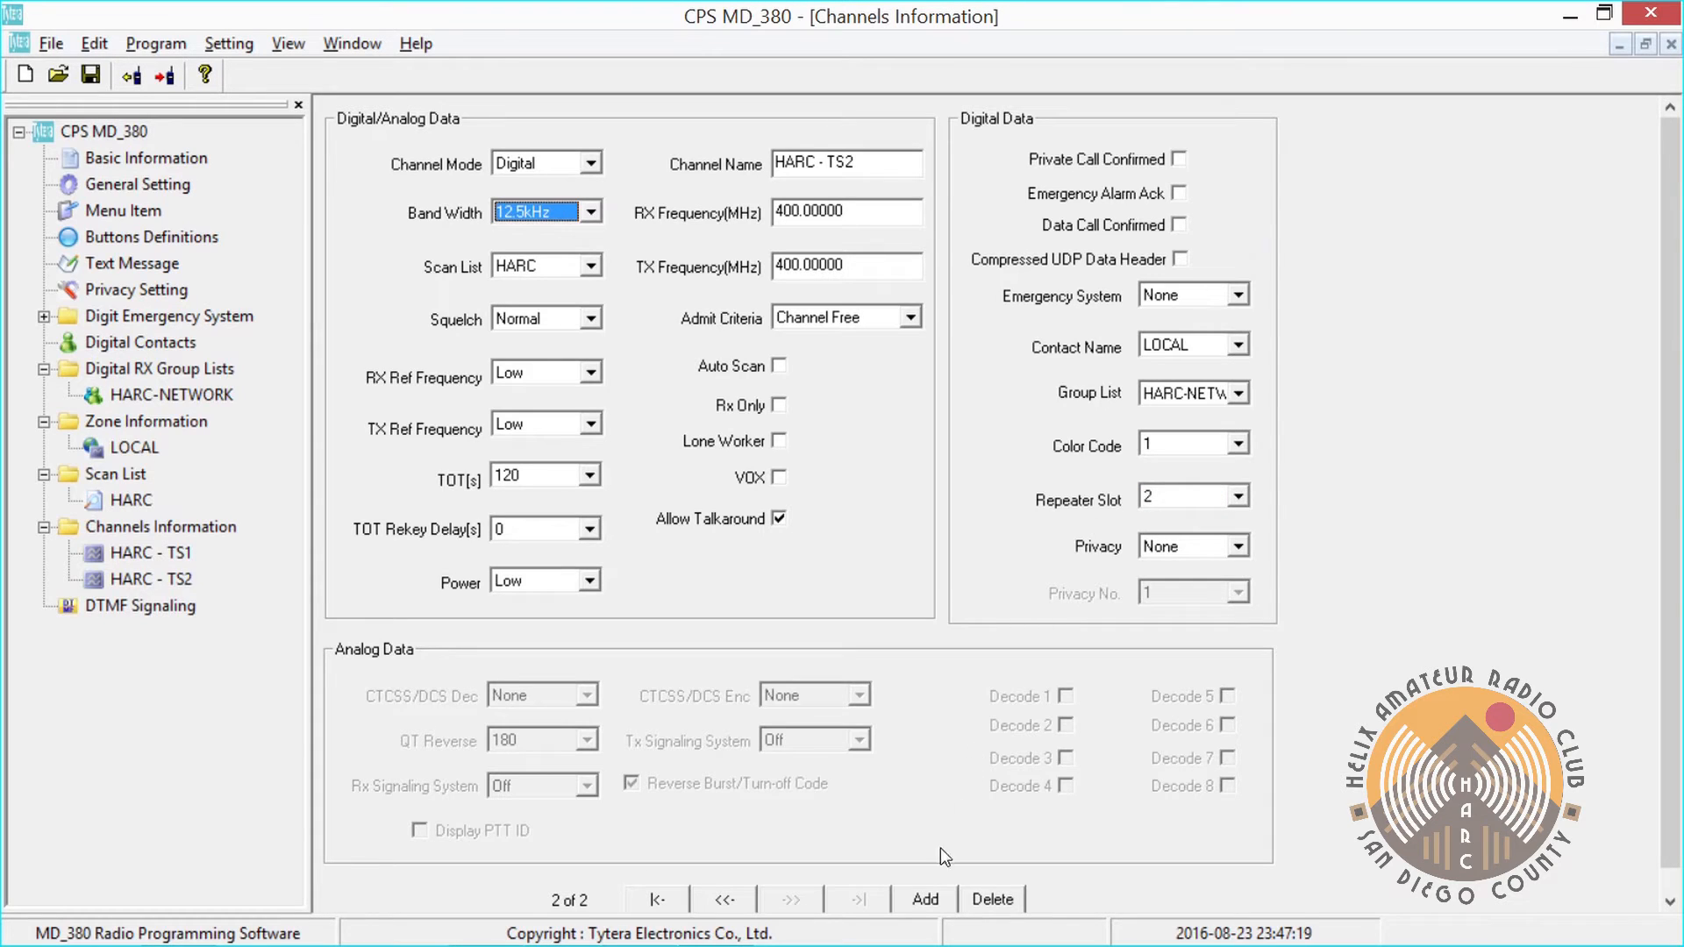
Add a third channel in Analog mode with a 25kHz band width
{"action": "left_click", "coordinate": [922, 899]}
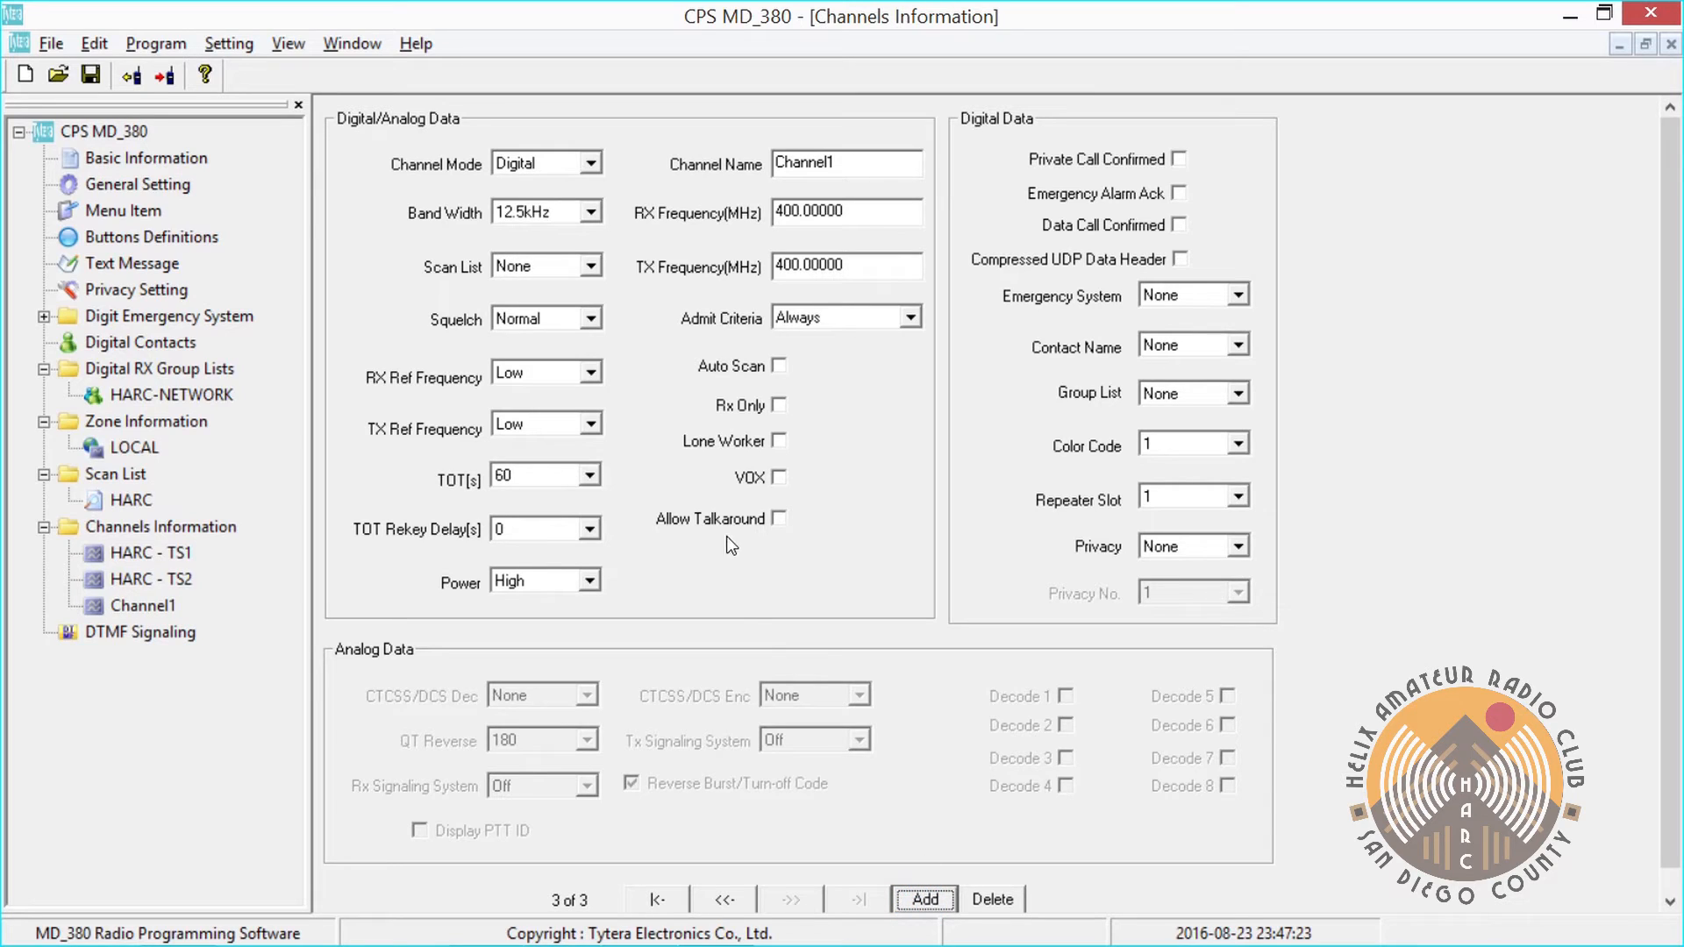
{"action": "left_click", "coordinate": [579, 174]}
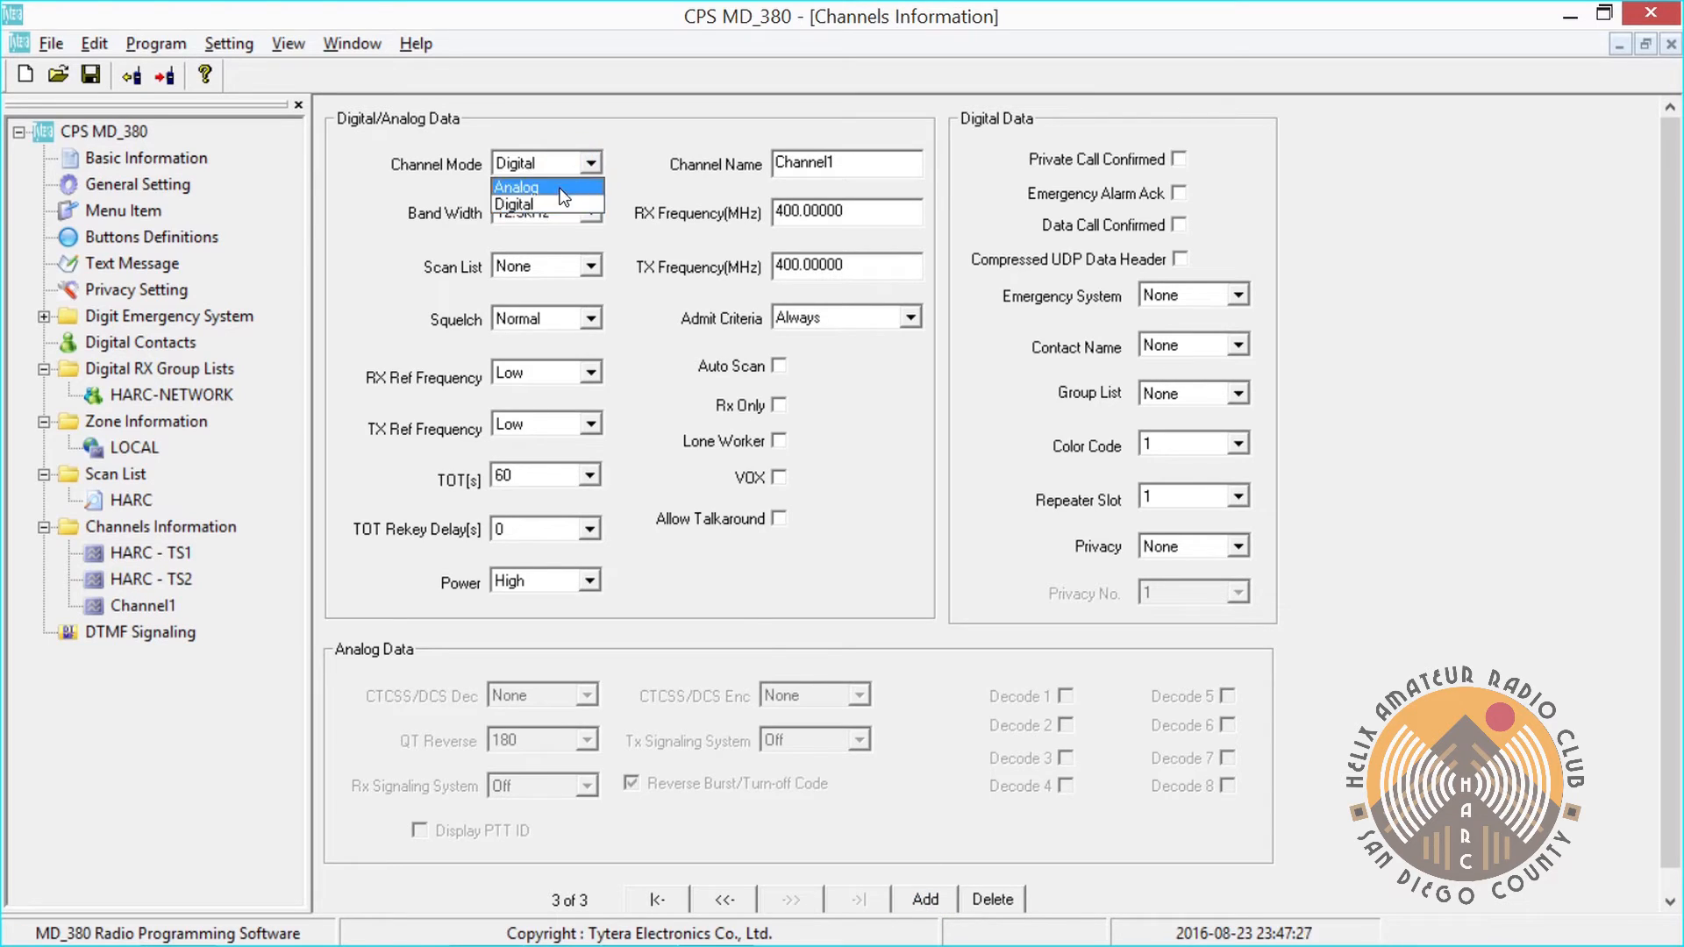
{"action": "left_click", "coordinate": [562, 193]}
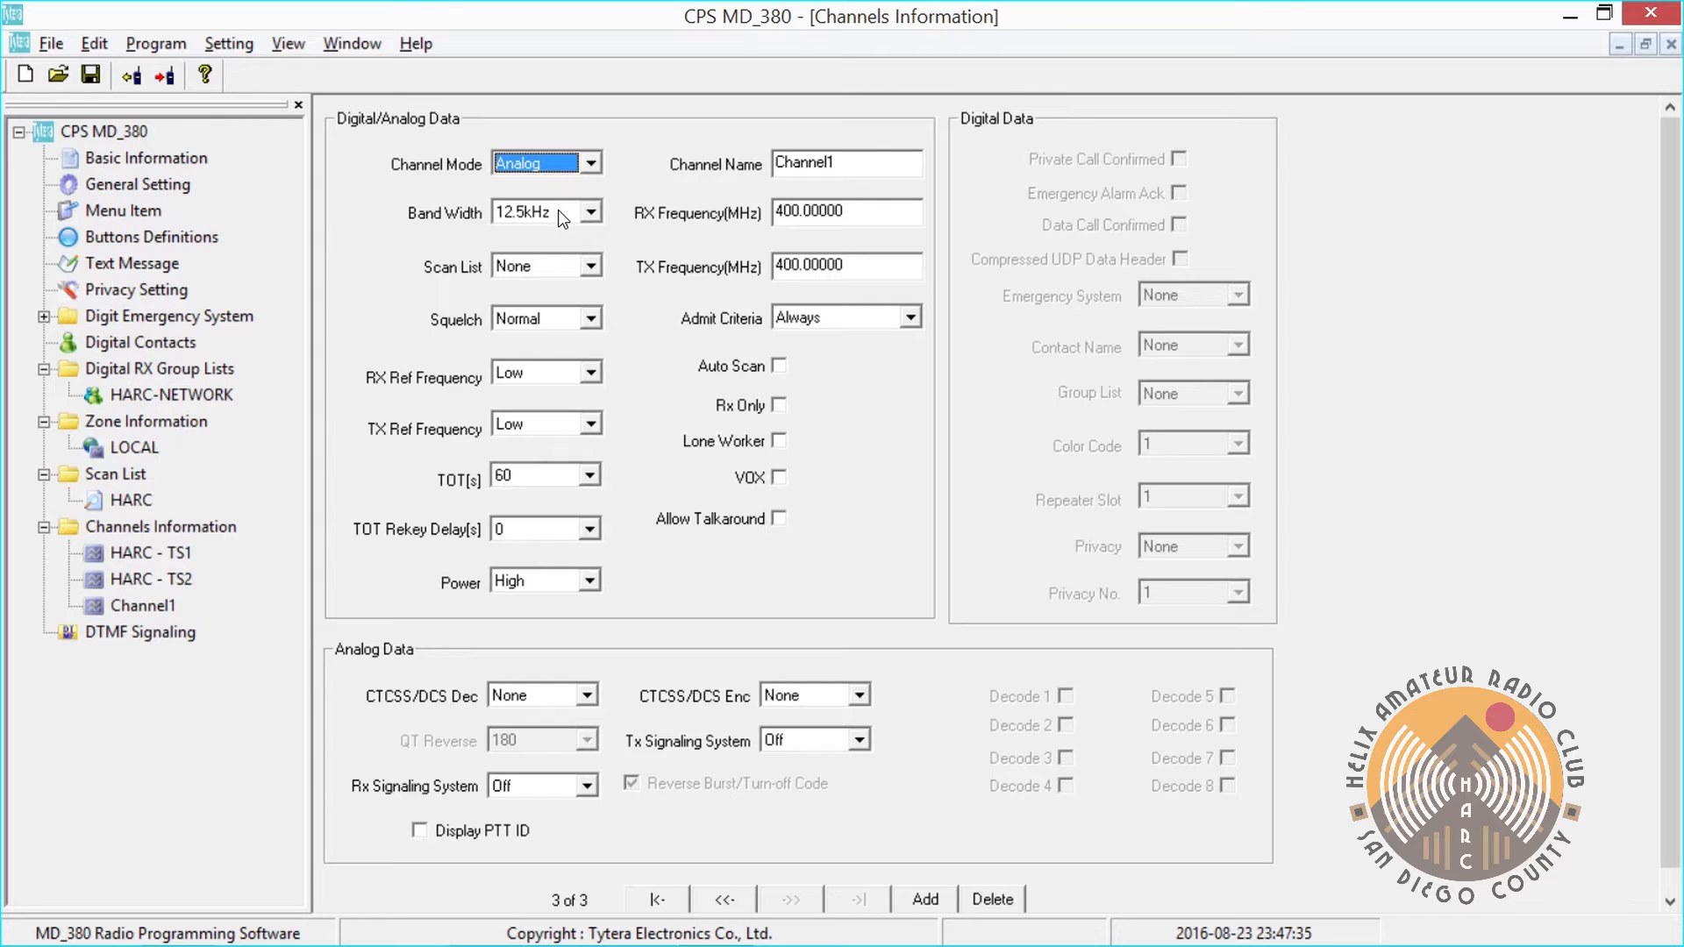
{"action": "left_click", "coordinate": [558, 209]}
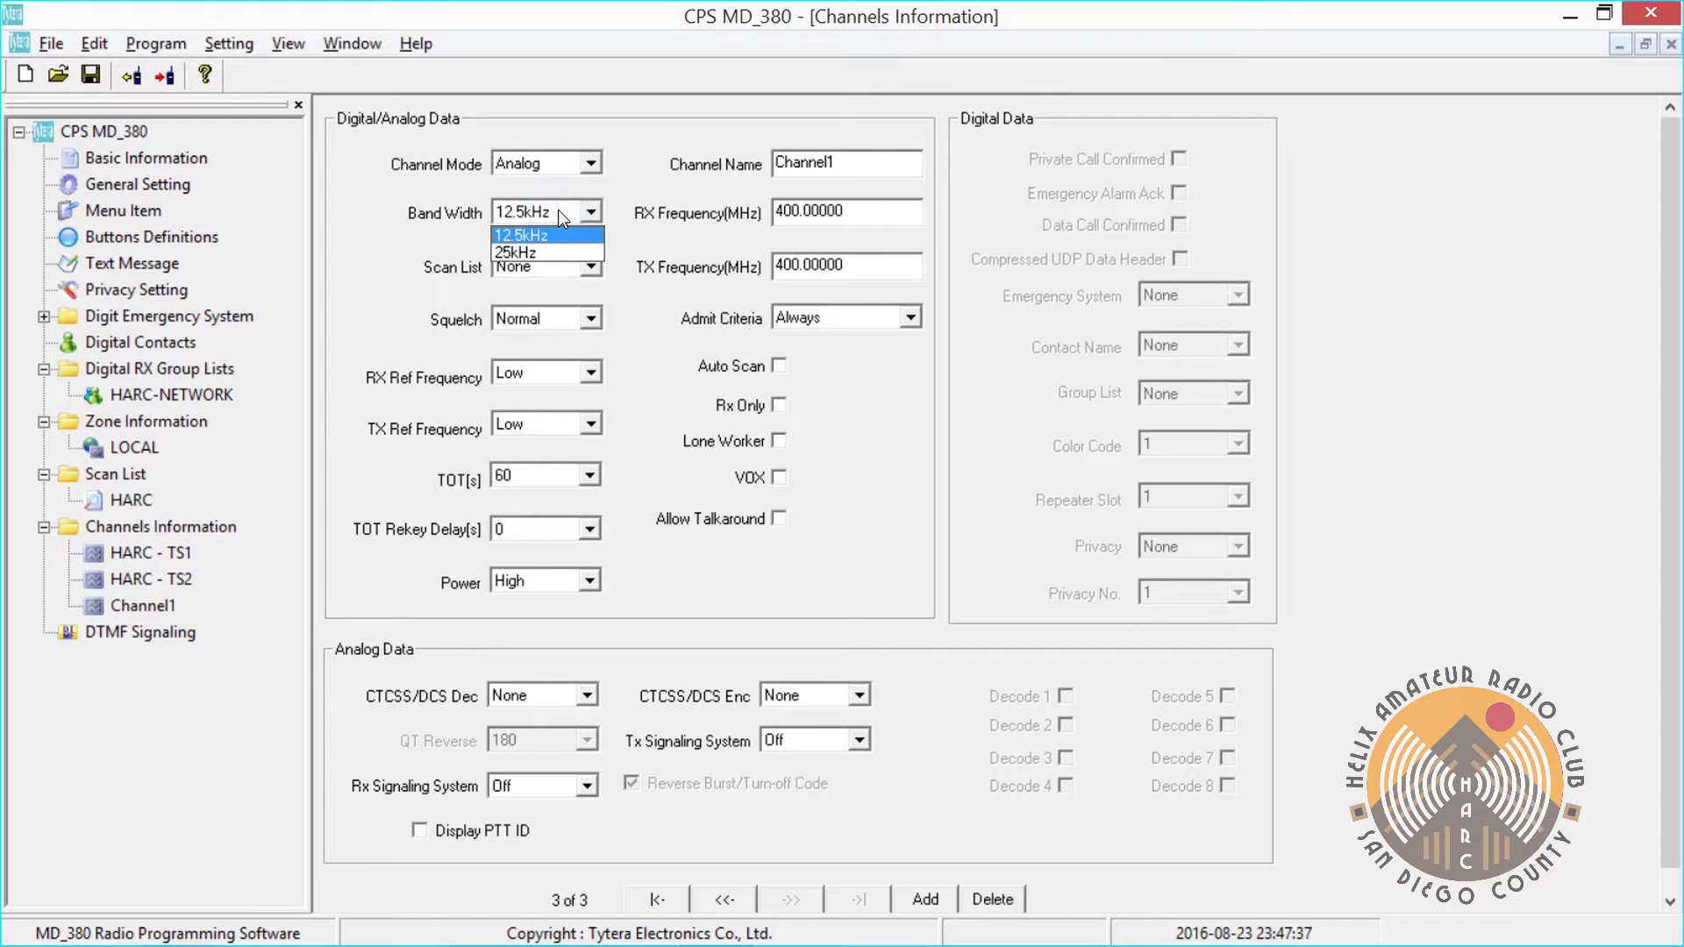
{"action": "left_click", "coordinate": [540, 252]}
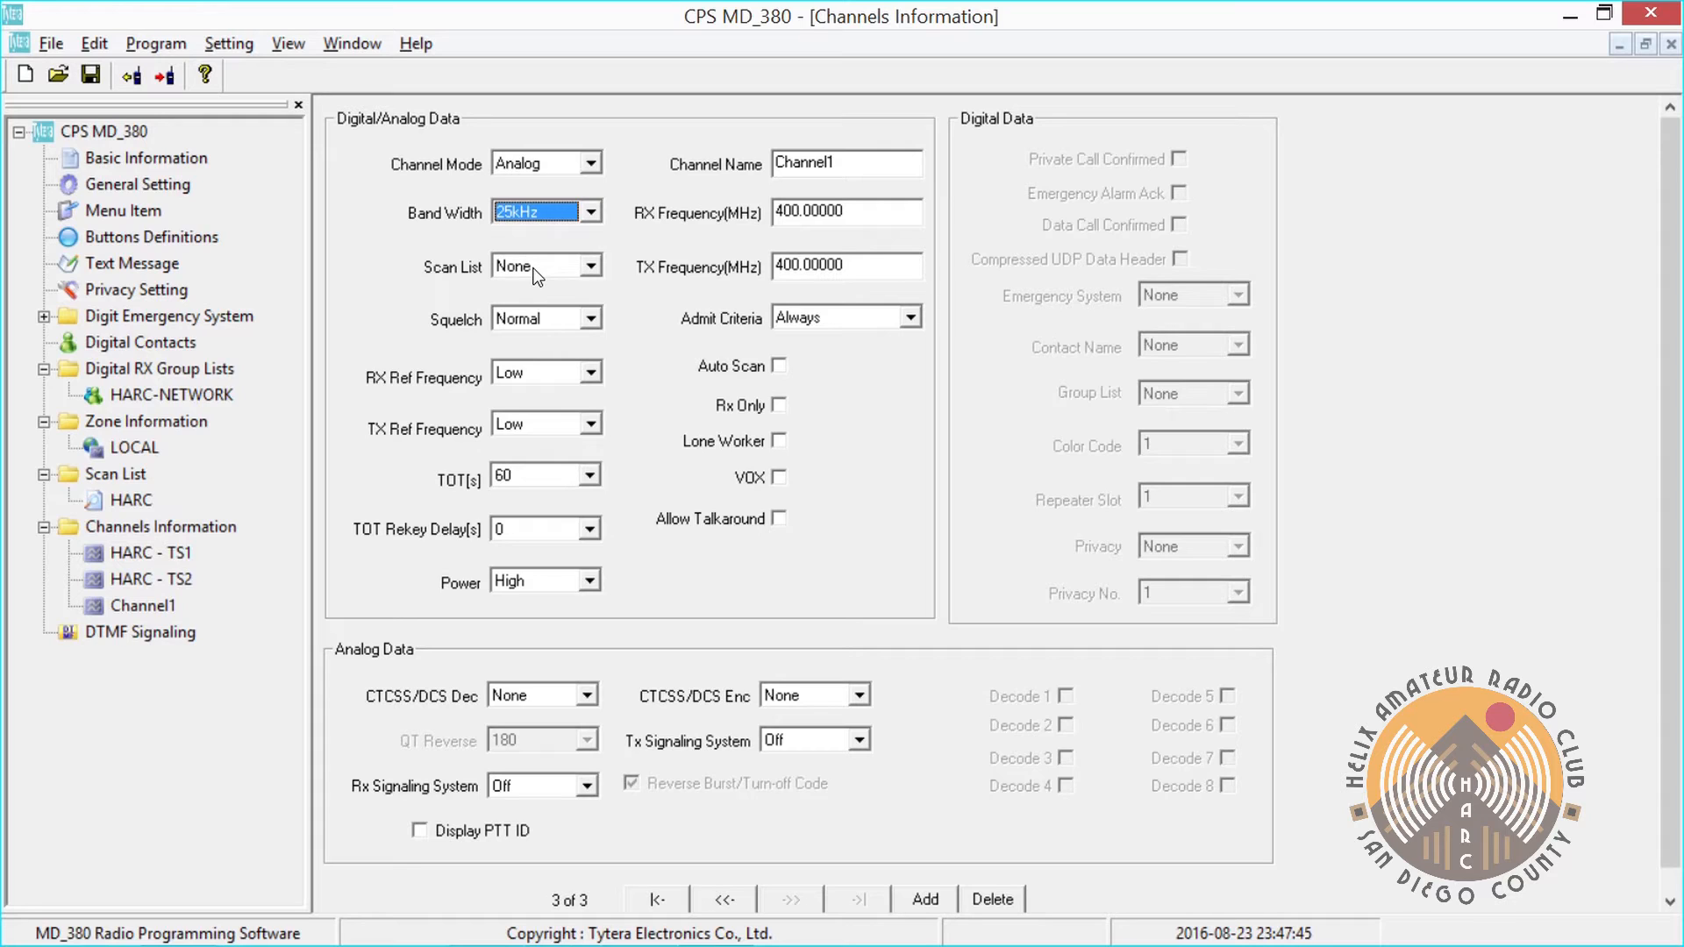
Set the third channel's scan list to HARC, its TOT to 120 seconds and its power to Low
{"action": "left_click", "coordinate": [532, 269]}
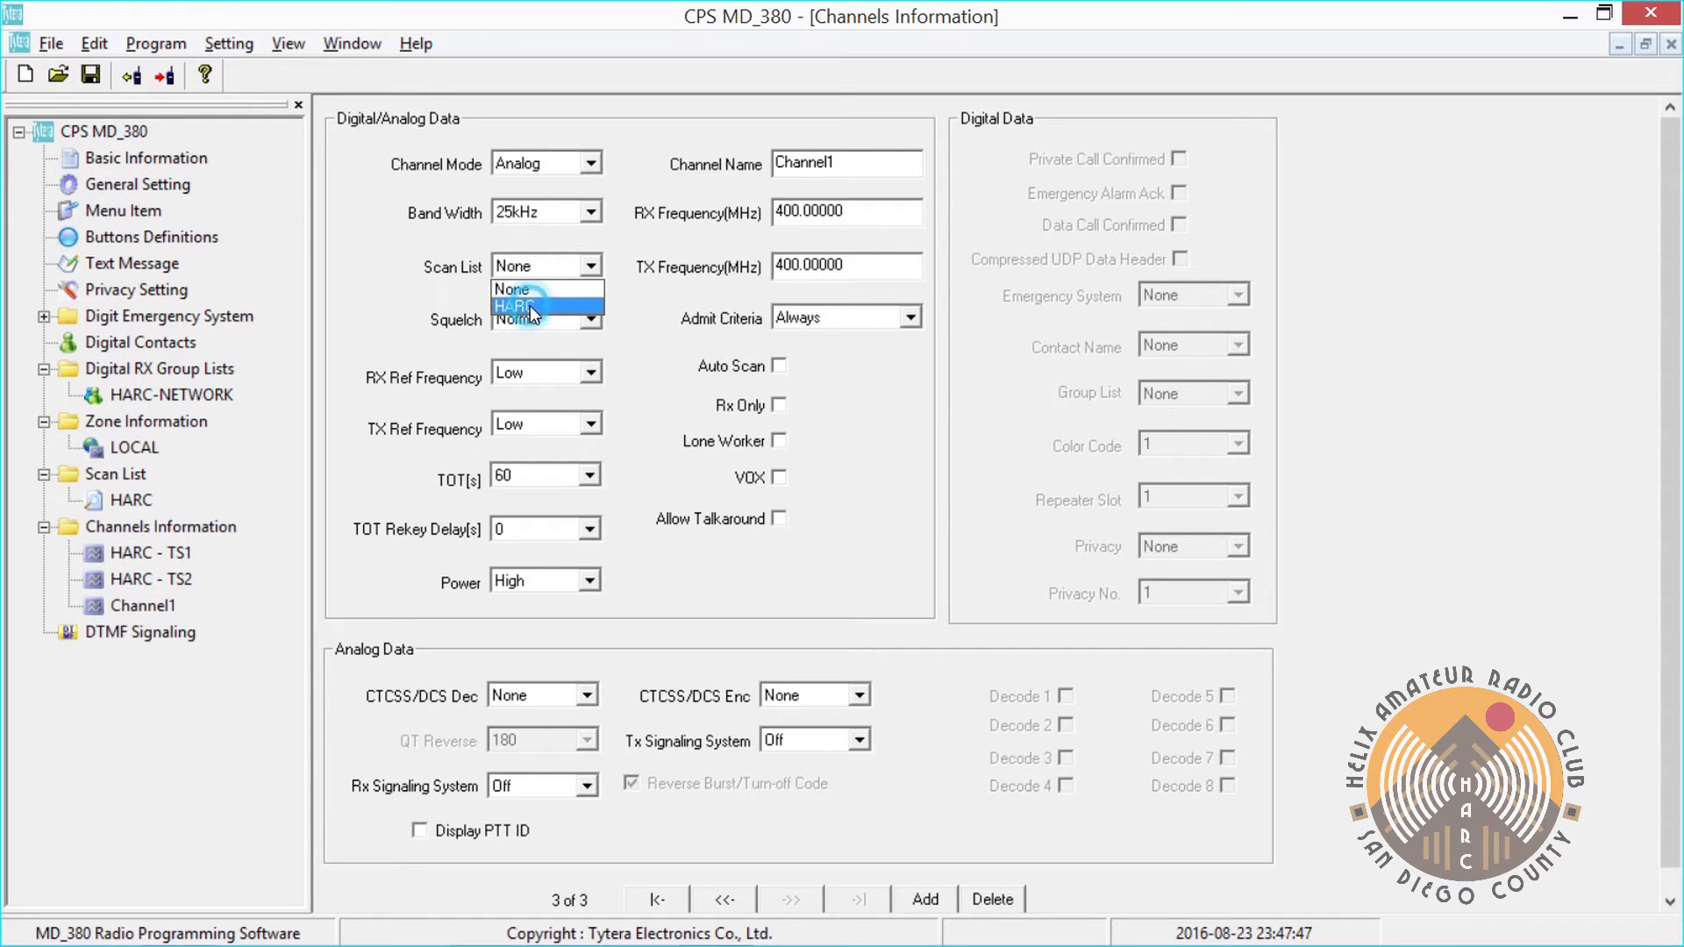
{"action": "left_click", "coordinate": [530, 305]}
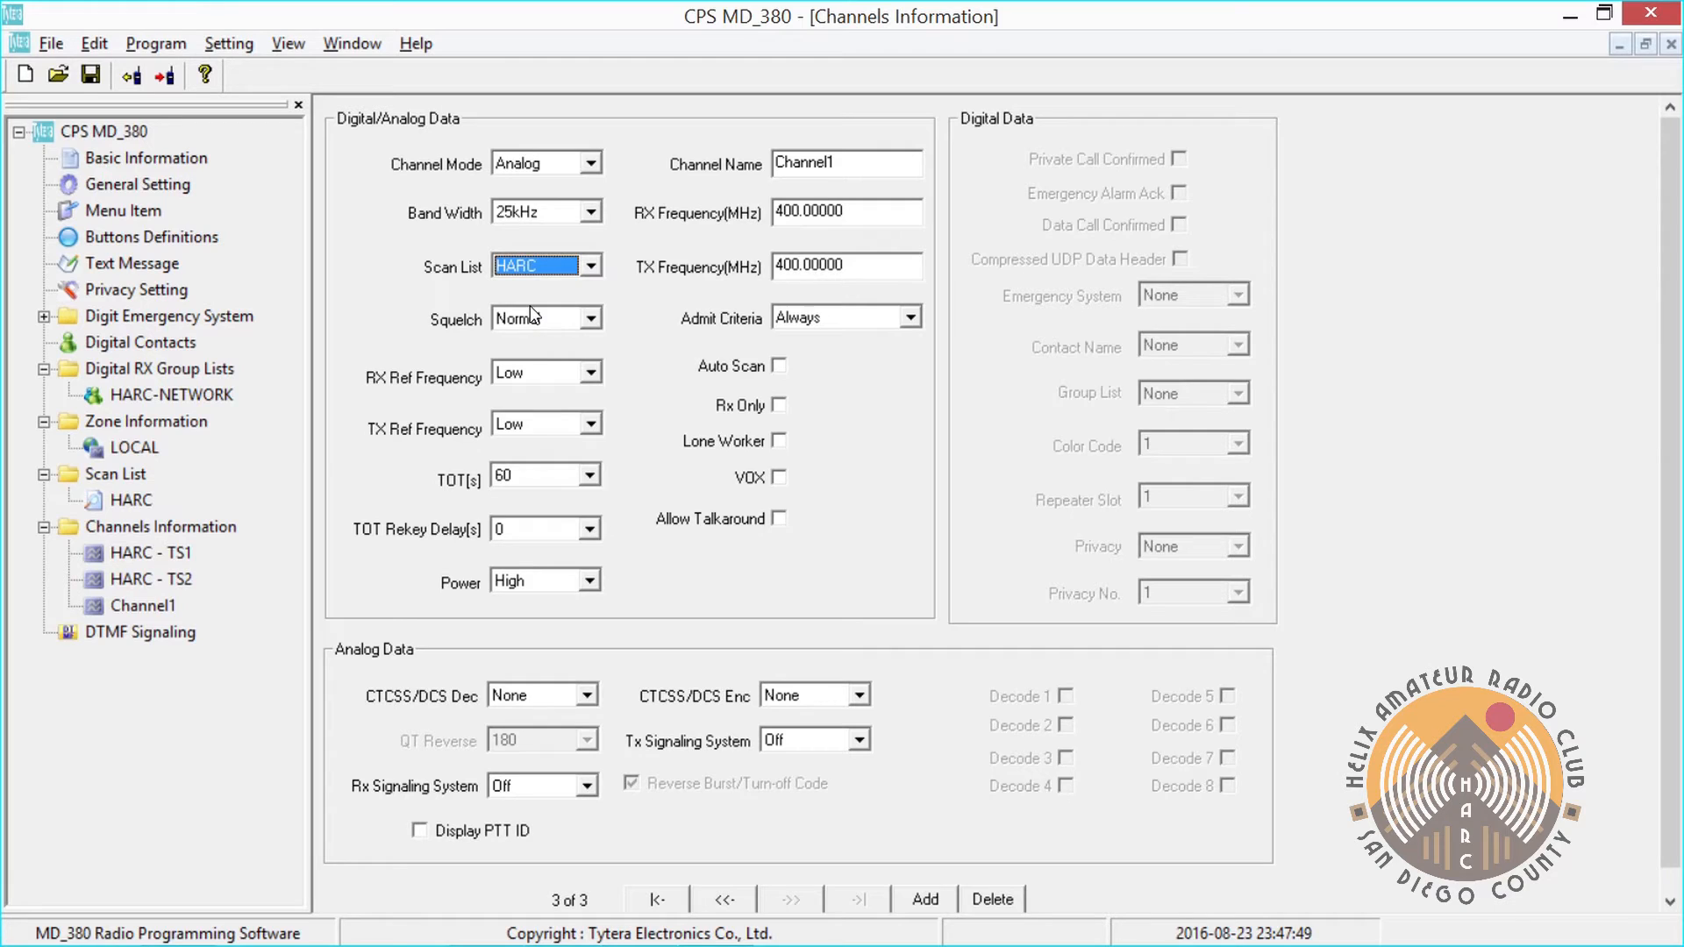
{"action": "left_click", "coordinate": [546, 466]}
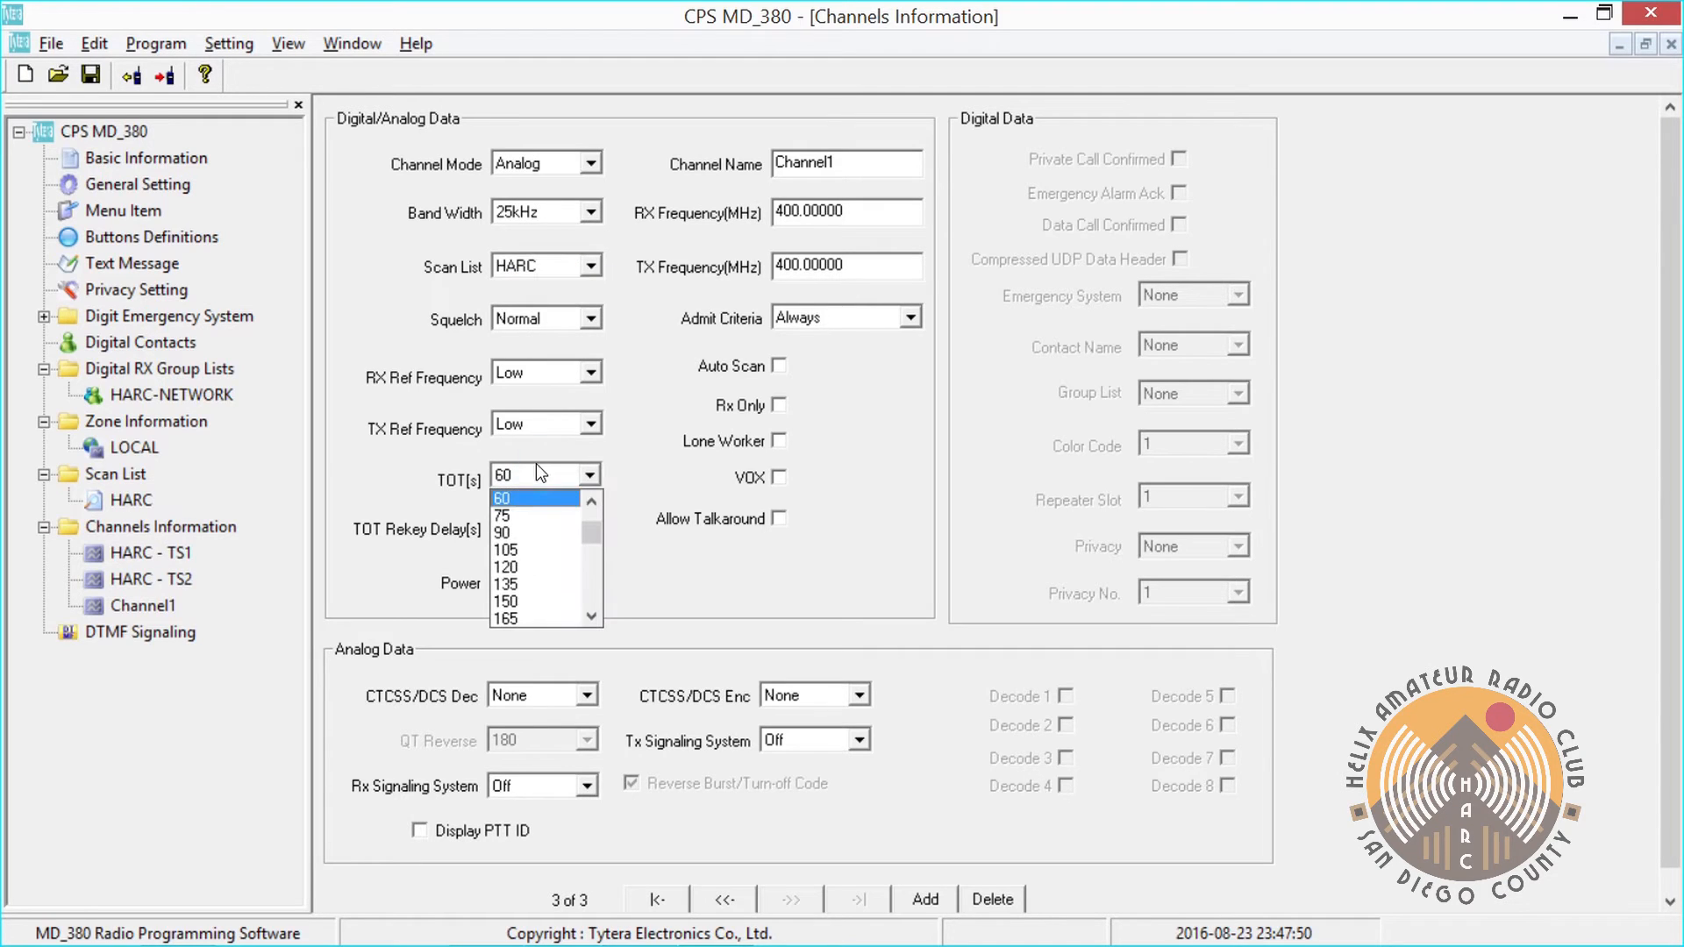
{"action": "left_click", "coordinate": [542, 572]}
{"action": "left_click", "coordinate": [551, 583]}
{"action": "left_click", "coordinate": [551, 582]}
{"action": "left_click", "coordinate": [551, 582]}
{"action": "left_click", "coordinate": [540, 604]}
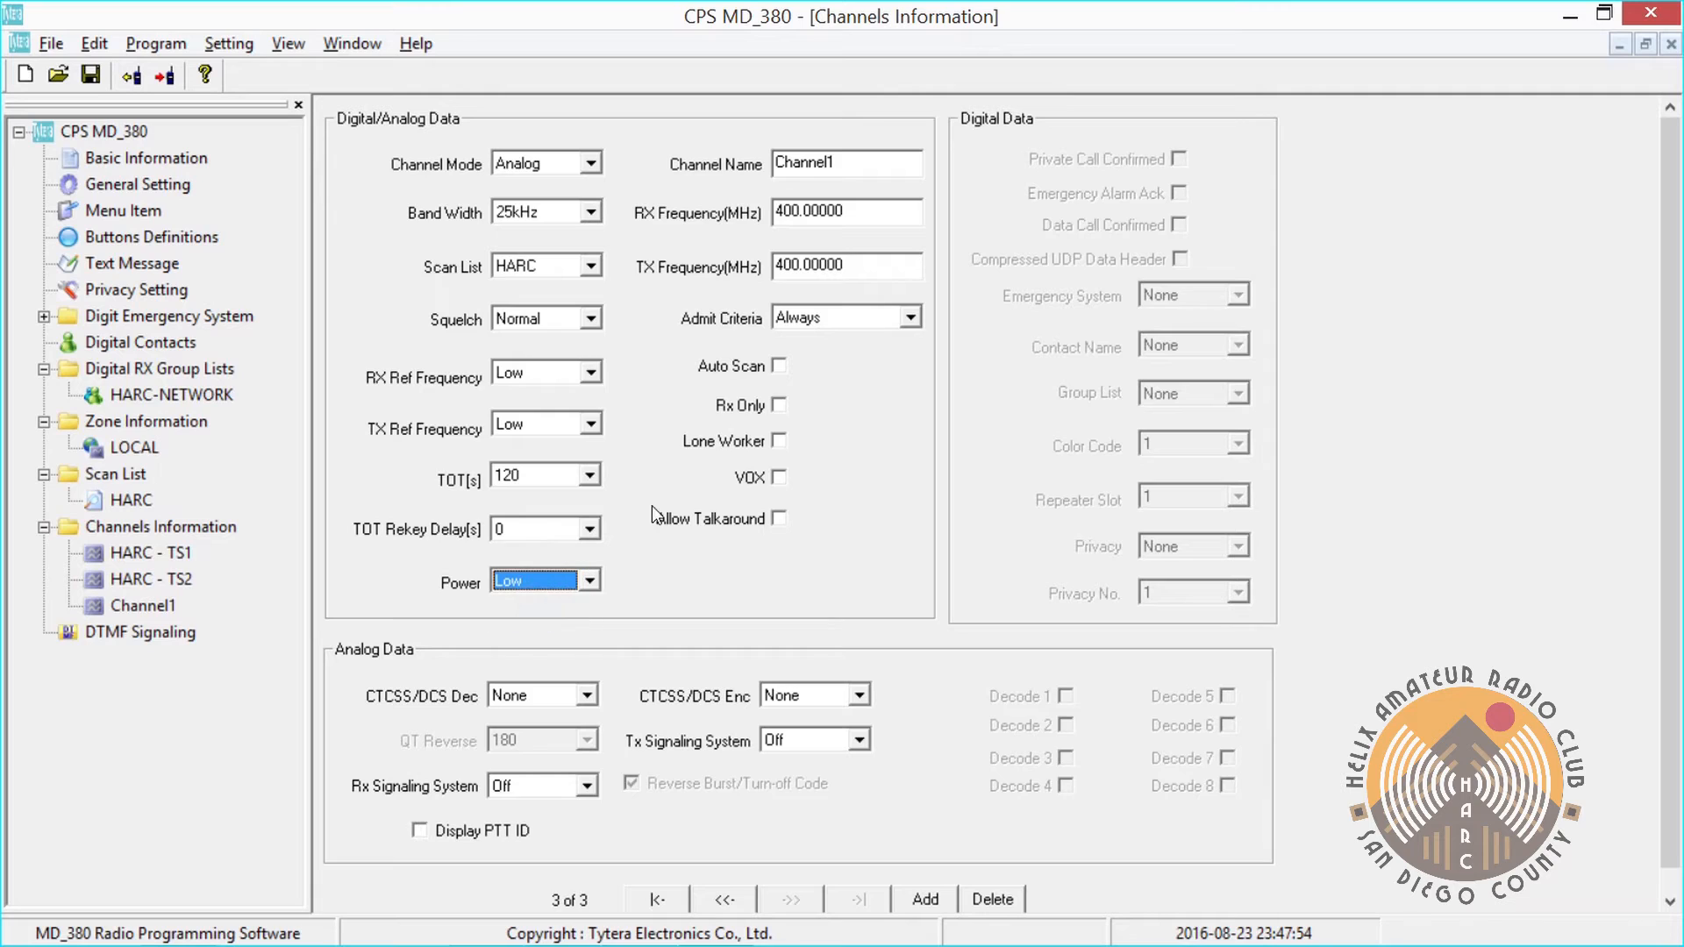
Rename the third channel as MIGUEL and enable Allow Talkaround for it
{"action": "double_click", "coordinate": [857, 162]}
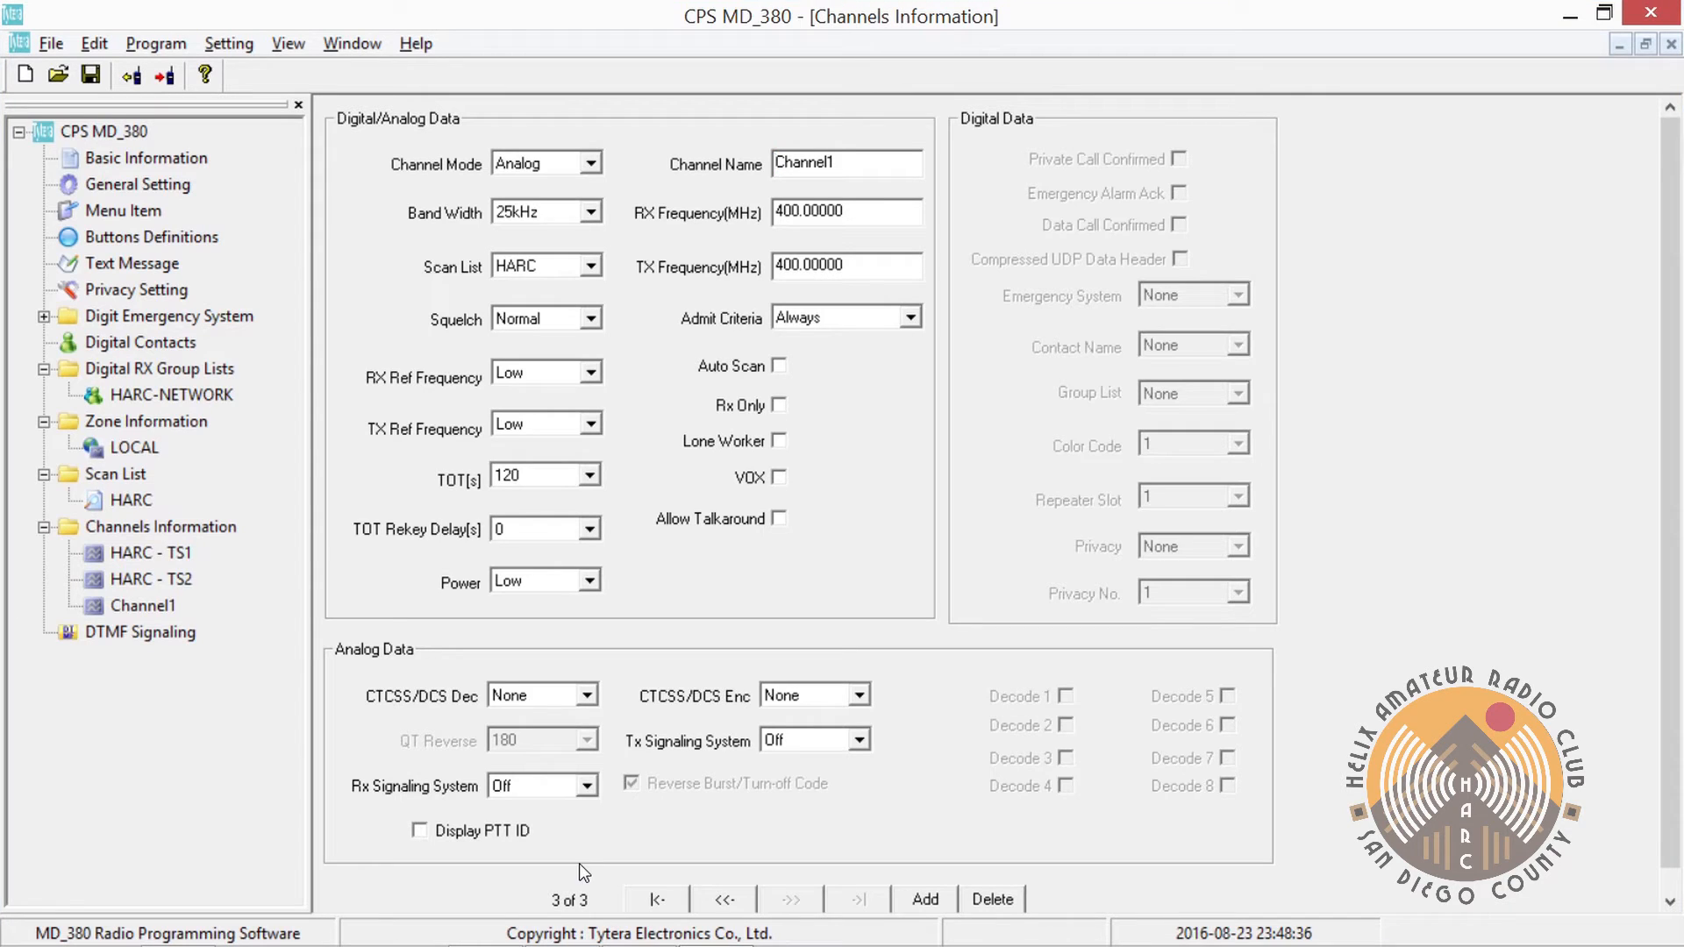
{"action": "left_click_drag", "start_coordinate": [849, 162], "coordinate": [705, 148]}
{"action": "type", "text": "MIGUEL"}
{"action": "left_click", "coordinate": [779, 519]}
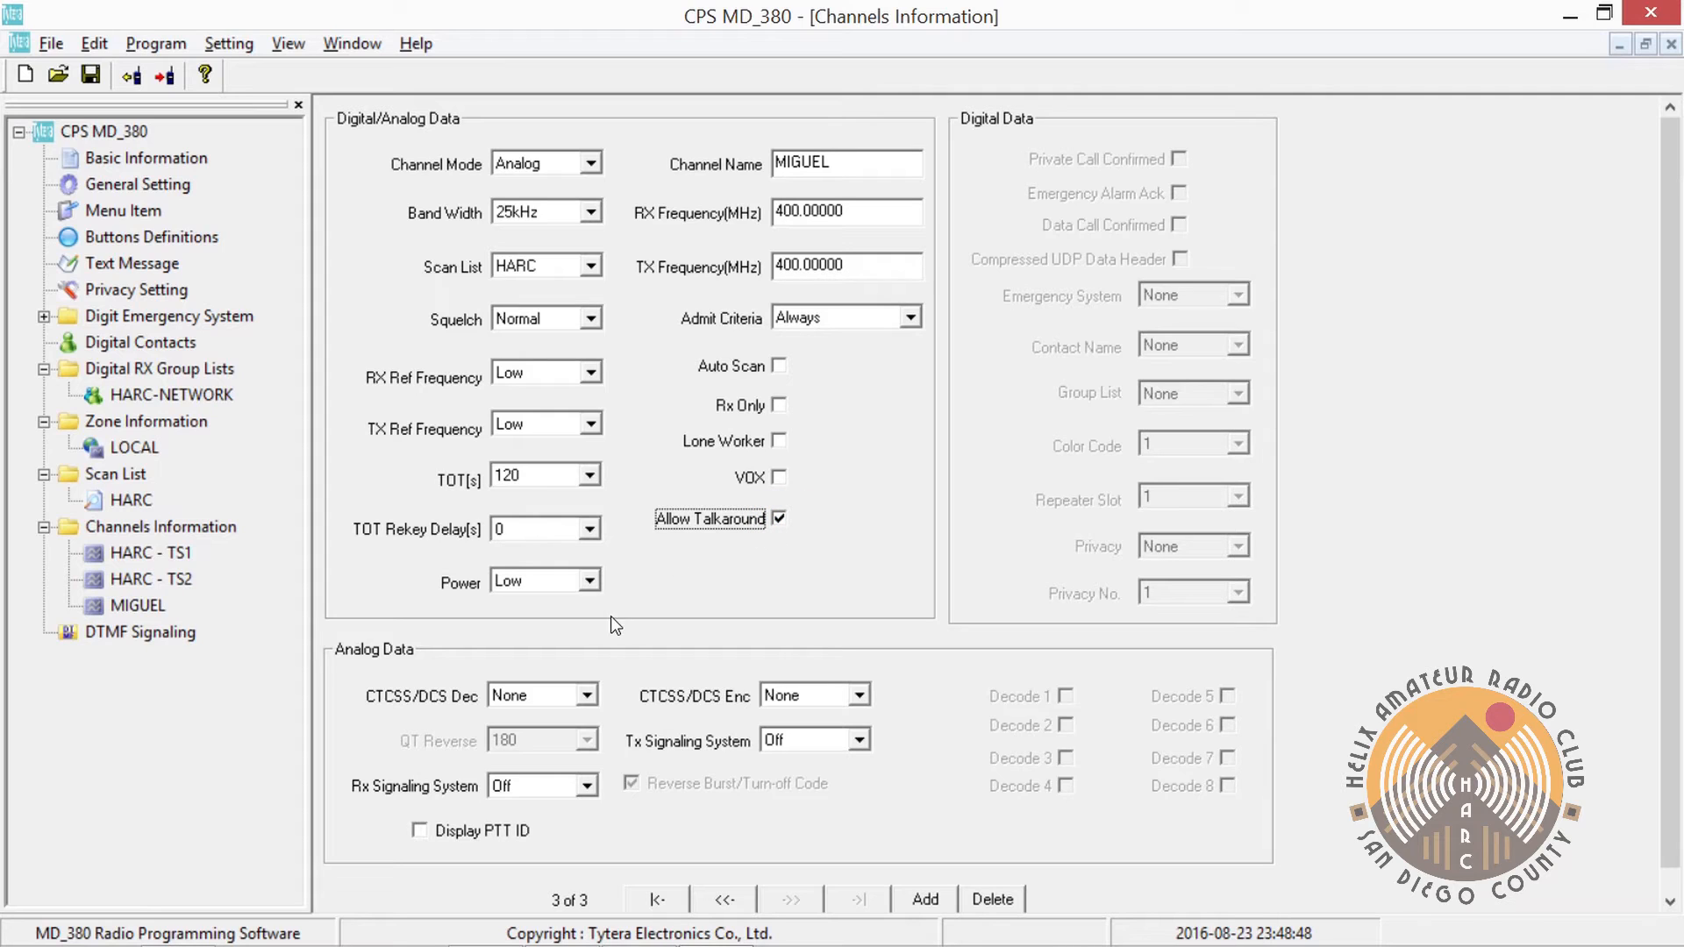
Examine the CTCSS/DCS decode tones available for channel MIGUEL
{"action": "left_click", "coordinate": [587, 695]}
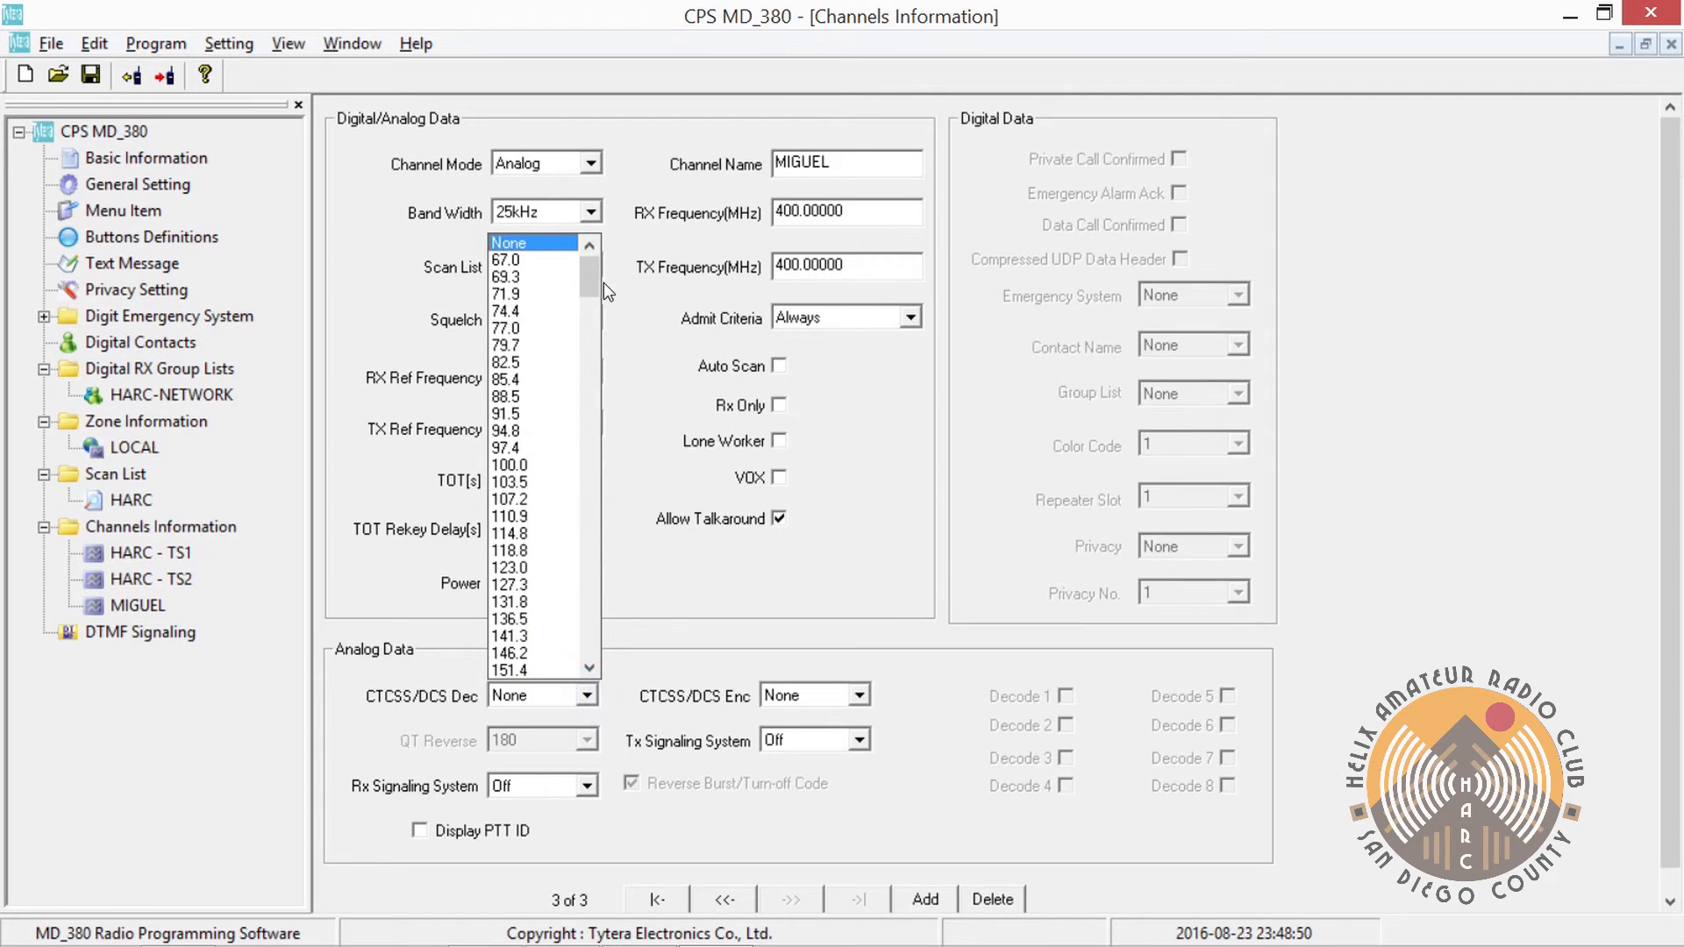
{"action": "mouse_move", "coordinate": [595, 279]}
{"action": "left_mouse_down"}
{"action": "mouse_move", "coordinate": [608, 393]}
{"action": "mouse_move", "coordinate": [593, 663]}
{"action": "mouse_move", "coordinate": [596, 259]}
{"action": "left_mouse_up"}
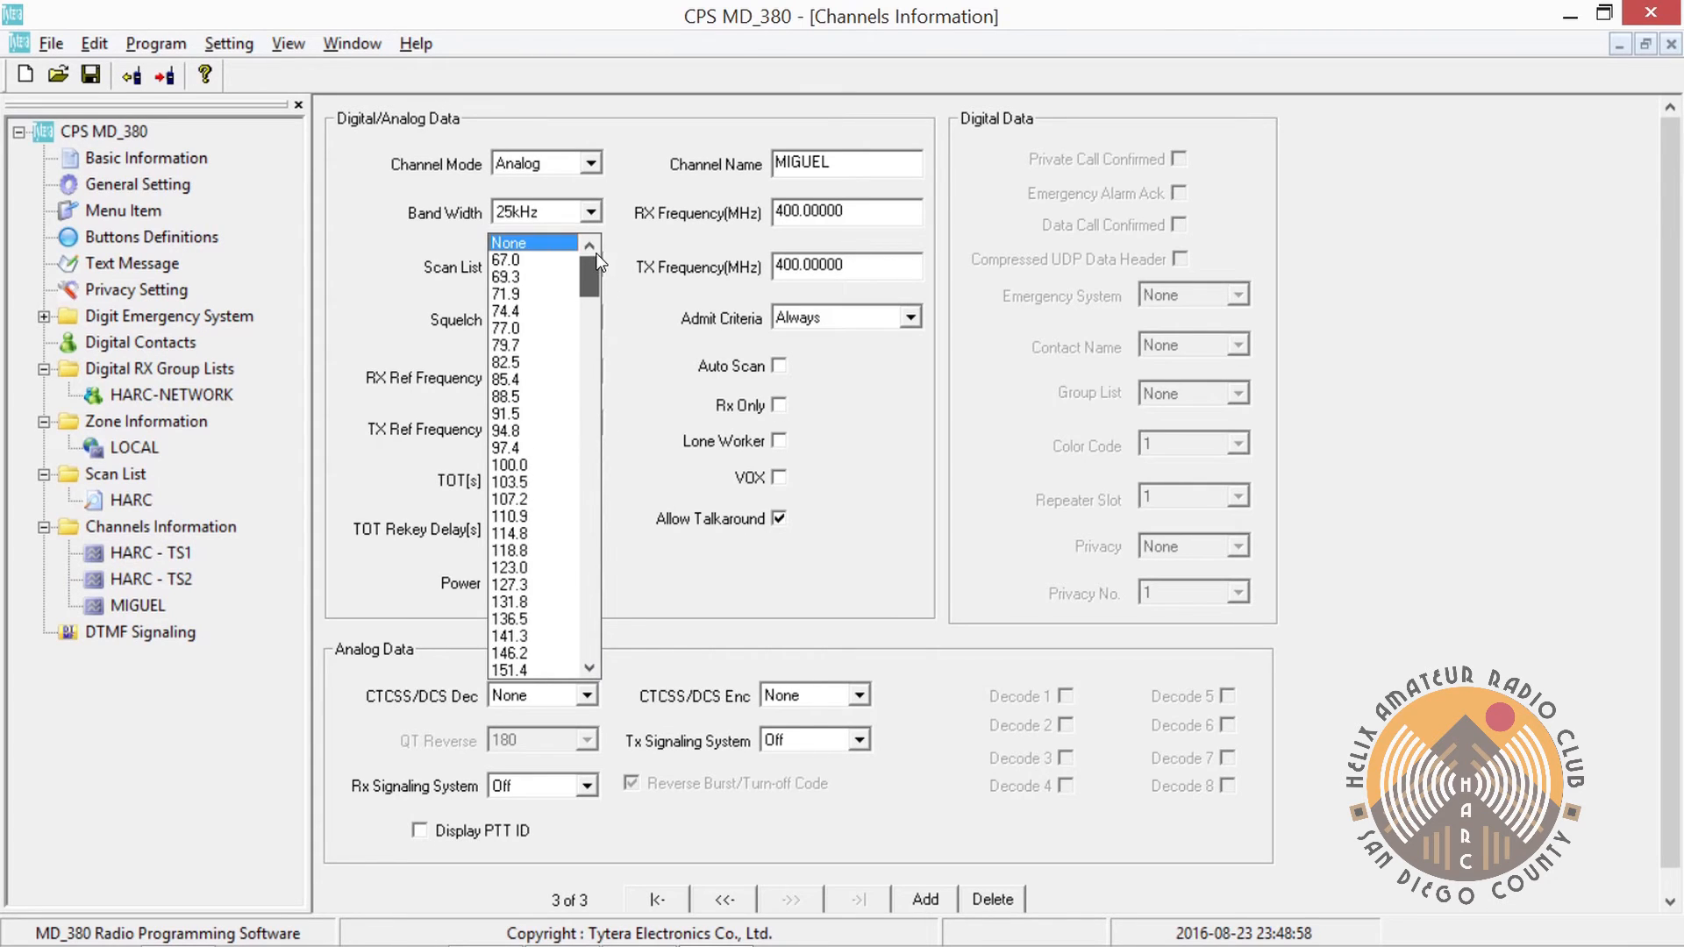
{"action": "left_click", "coordinate": [671, 600]}
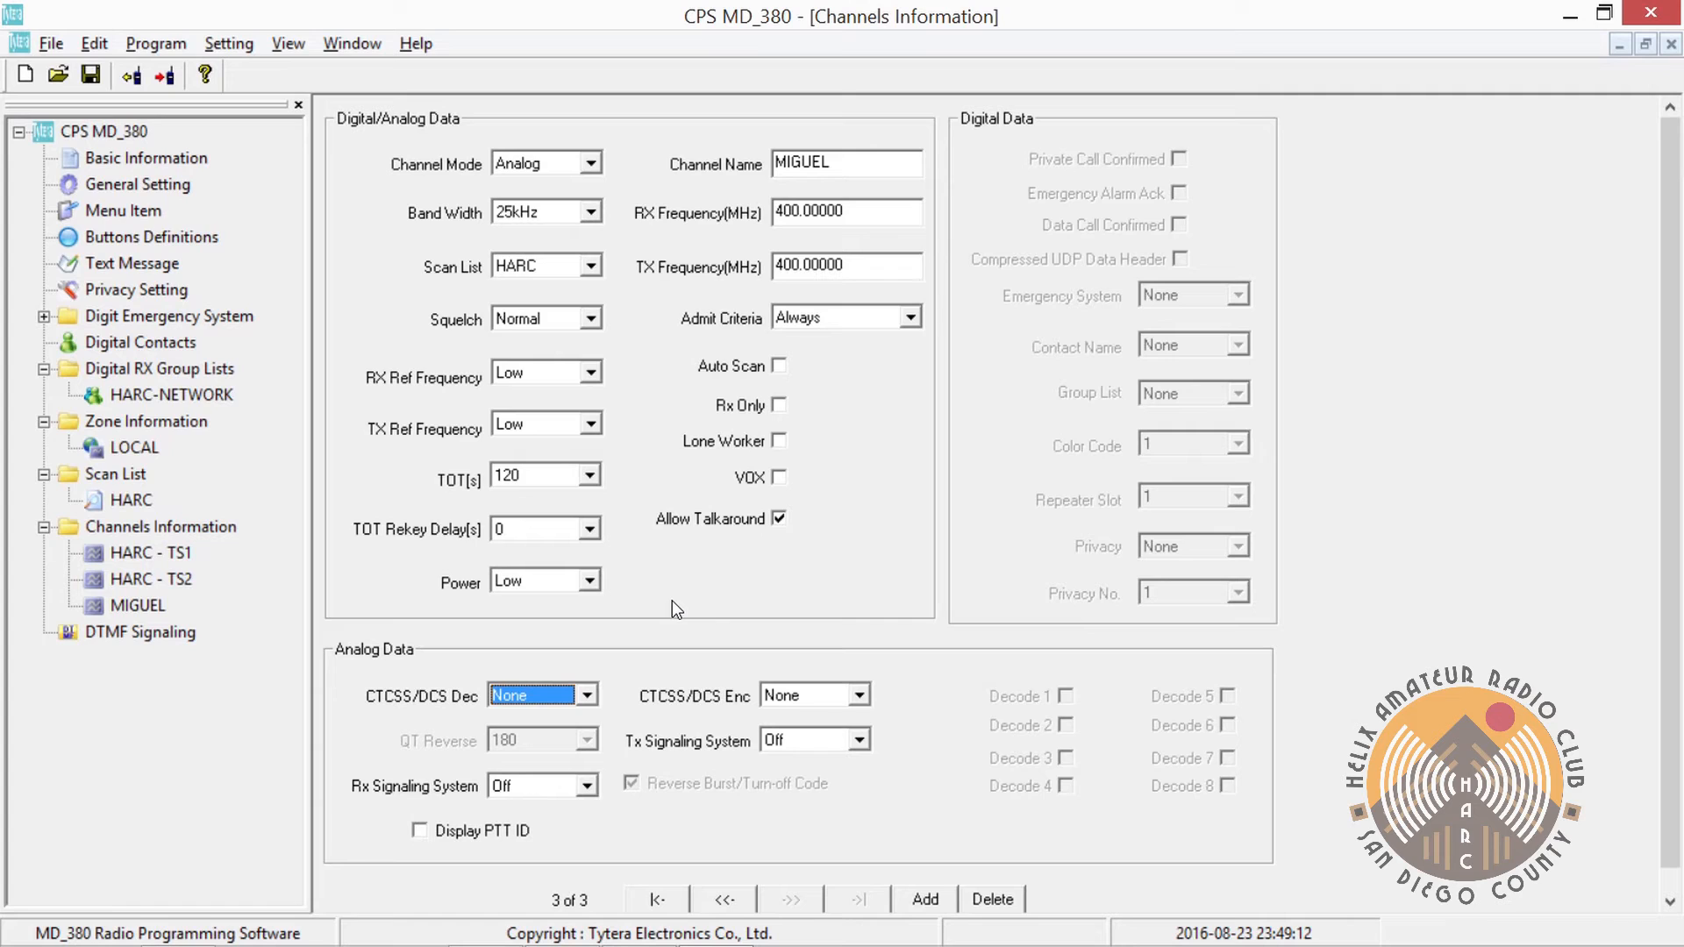
Add a fourth channel in Analog mode with a 25kHz band width
{"action": "left_click", "coordinate": [925, 901]}
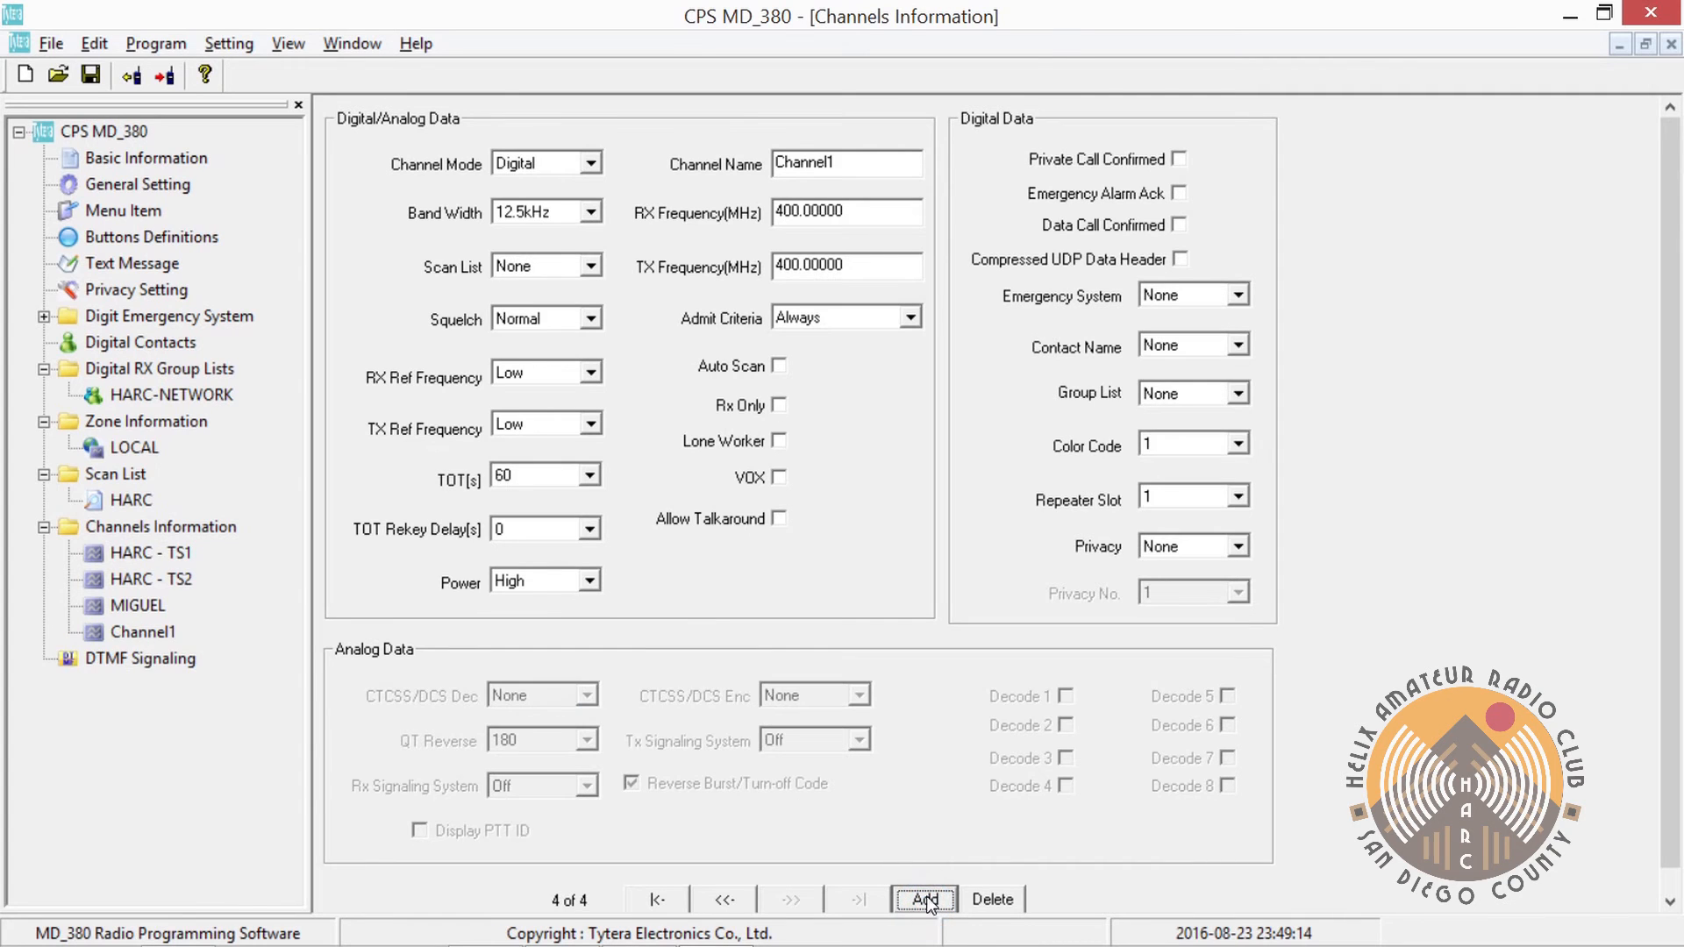
{"action": "left_click", "coordinate": [591, 164]}
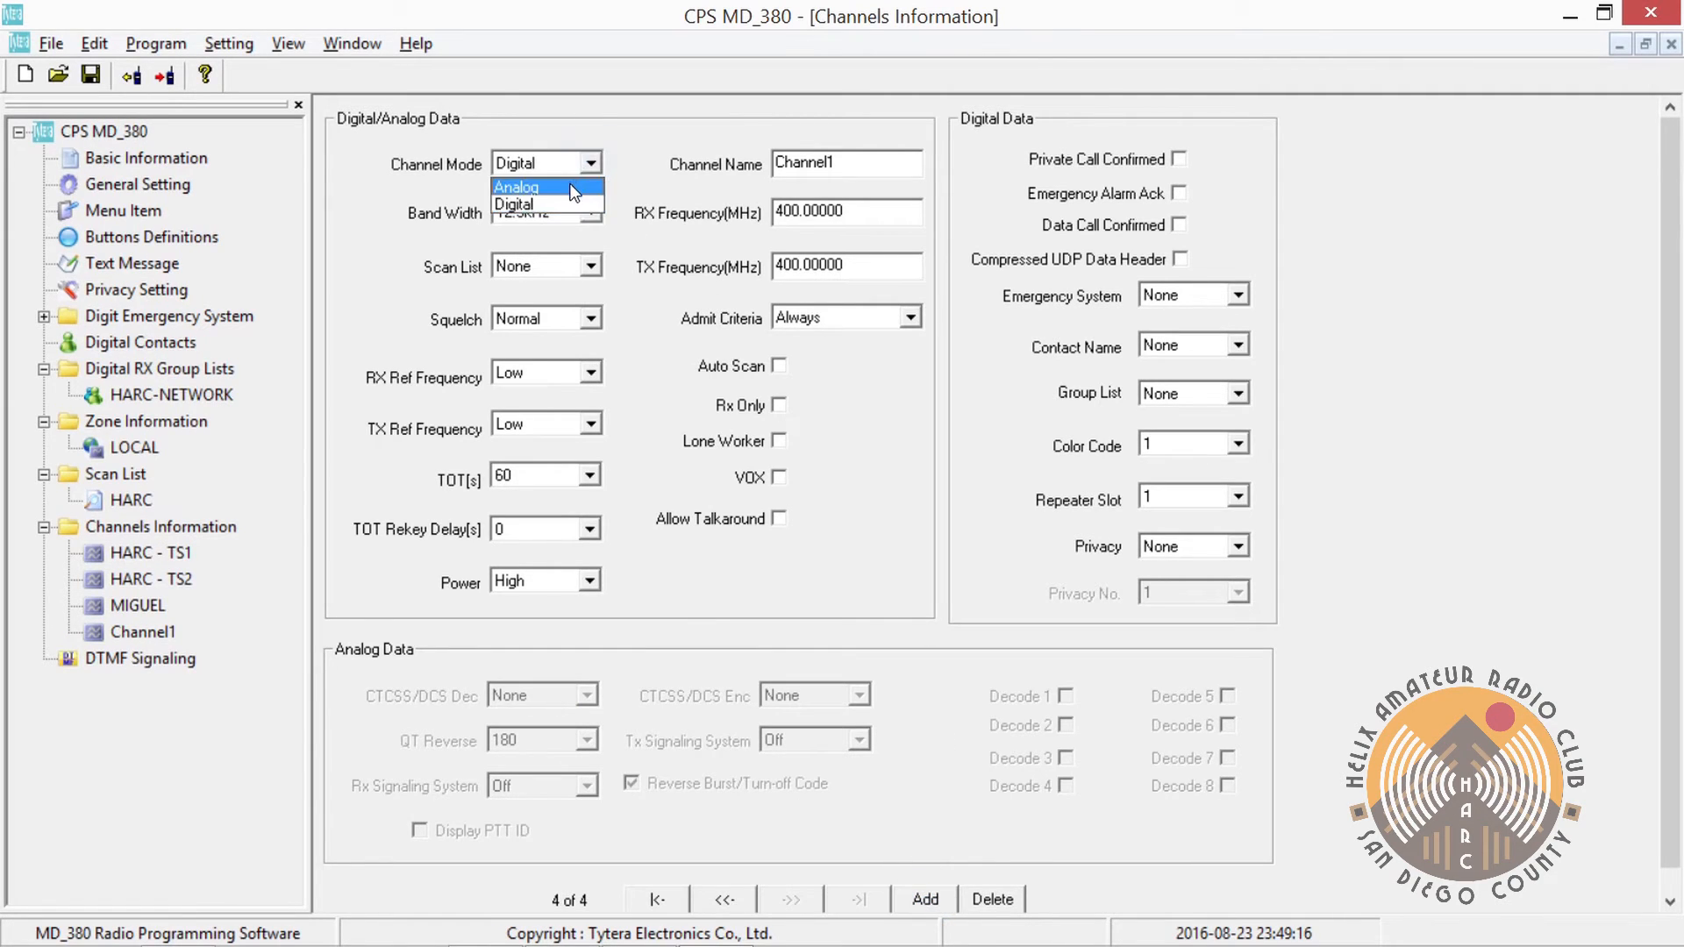
{"action": "left_click", "coordinate": [524, 194]}
{"action": "left_click", "coordinate": [591, 213]}
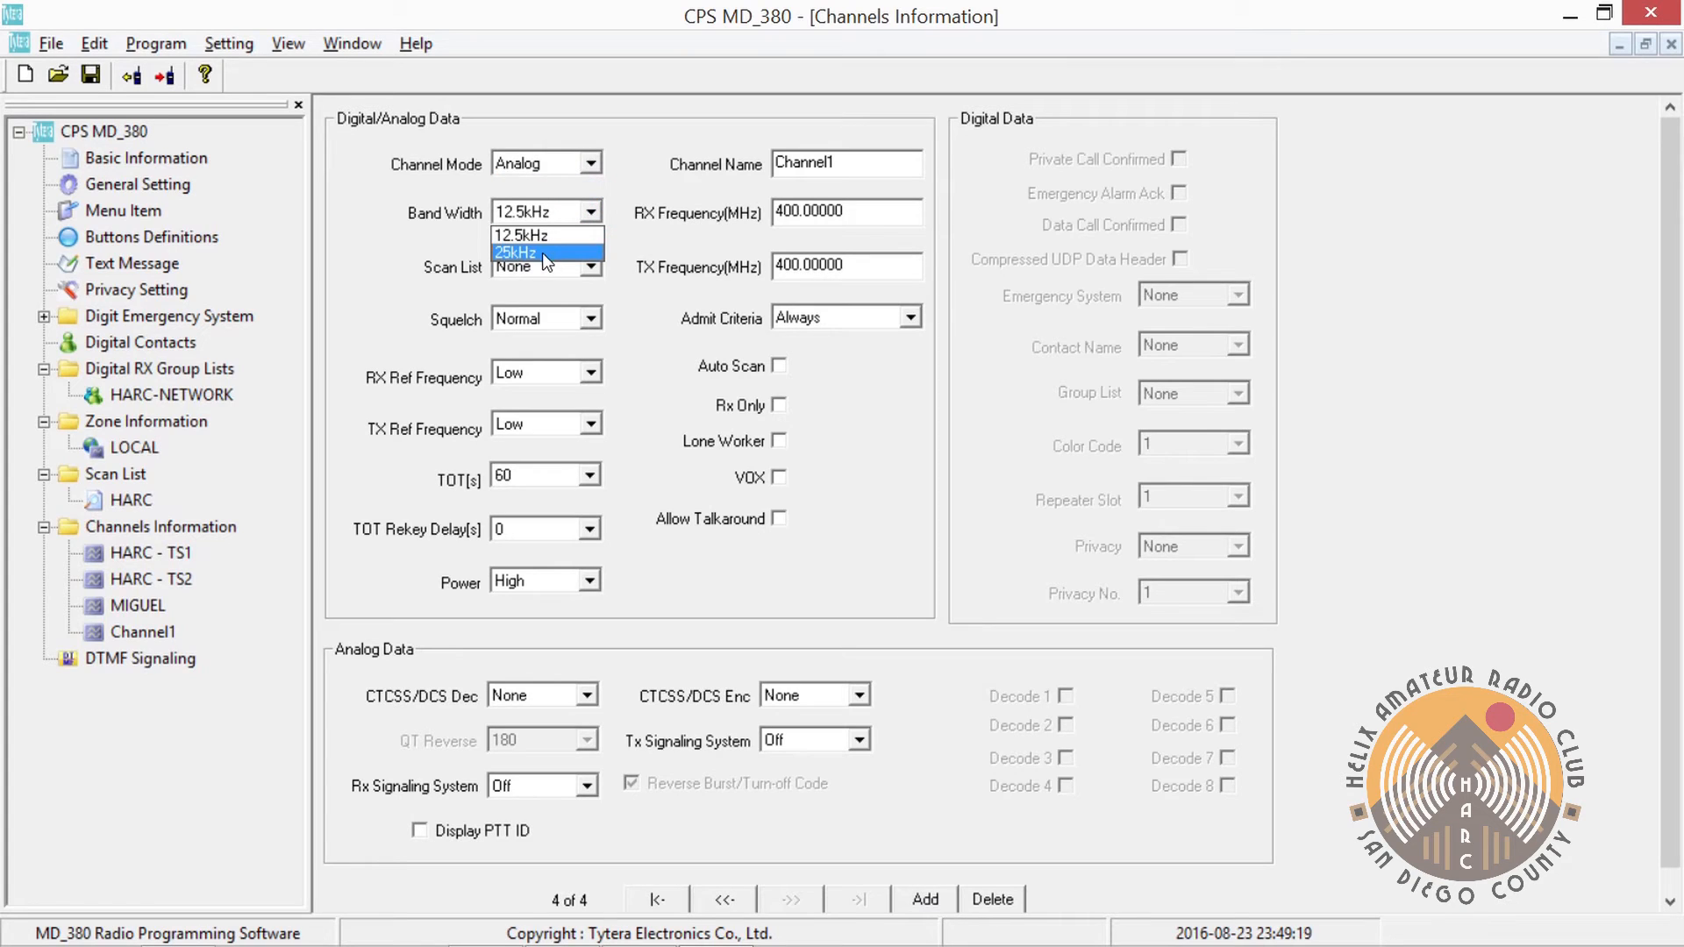
{"action": "left_click", "coordinate": [542, 251]}
Set the fourth channel's scan list to HARC, its TOT to 120 seconds and its power to Low
{"action": "left_click", "coordinate": [545, 263]}
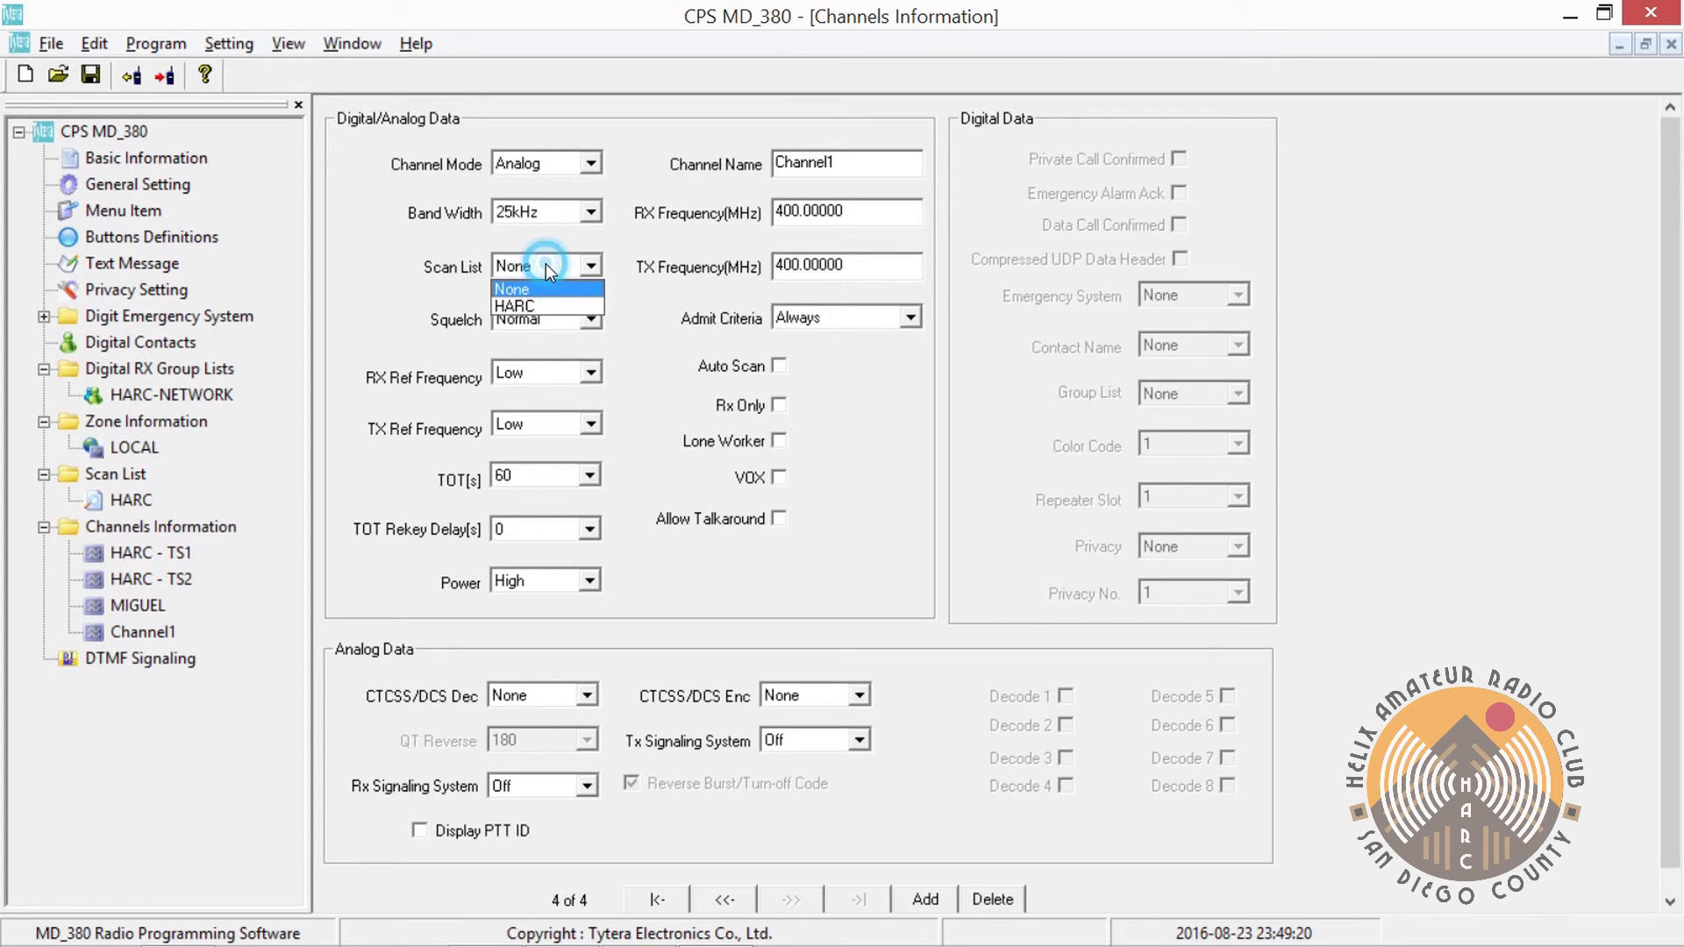
{"action": "left_click", "coordinate": [535, 304]}
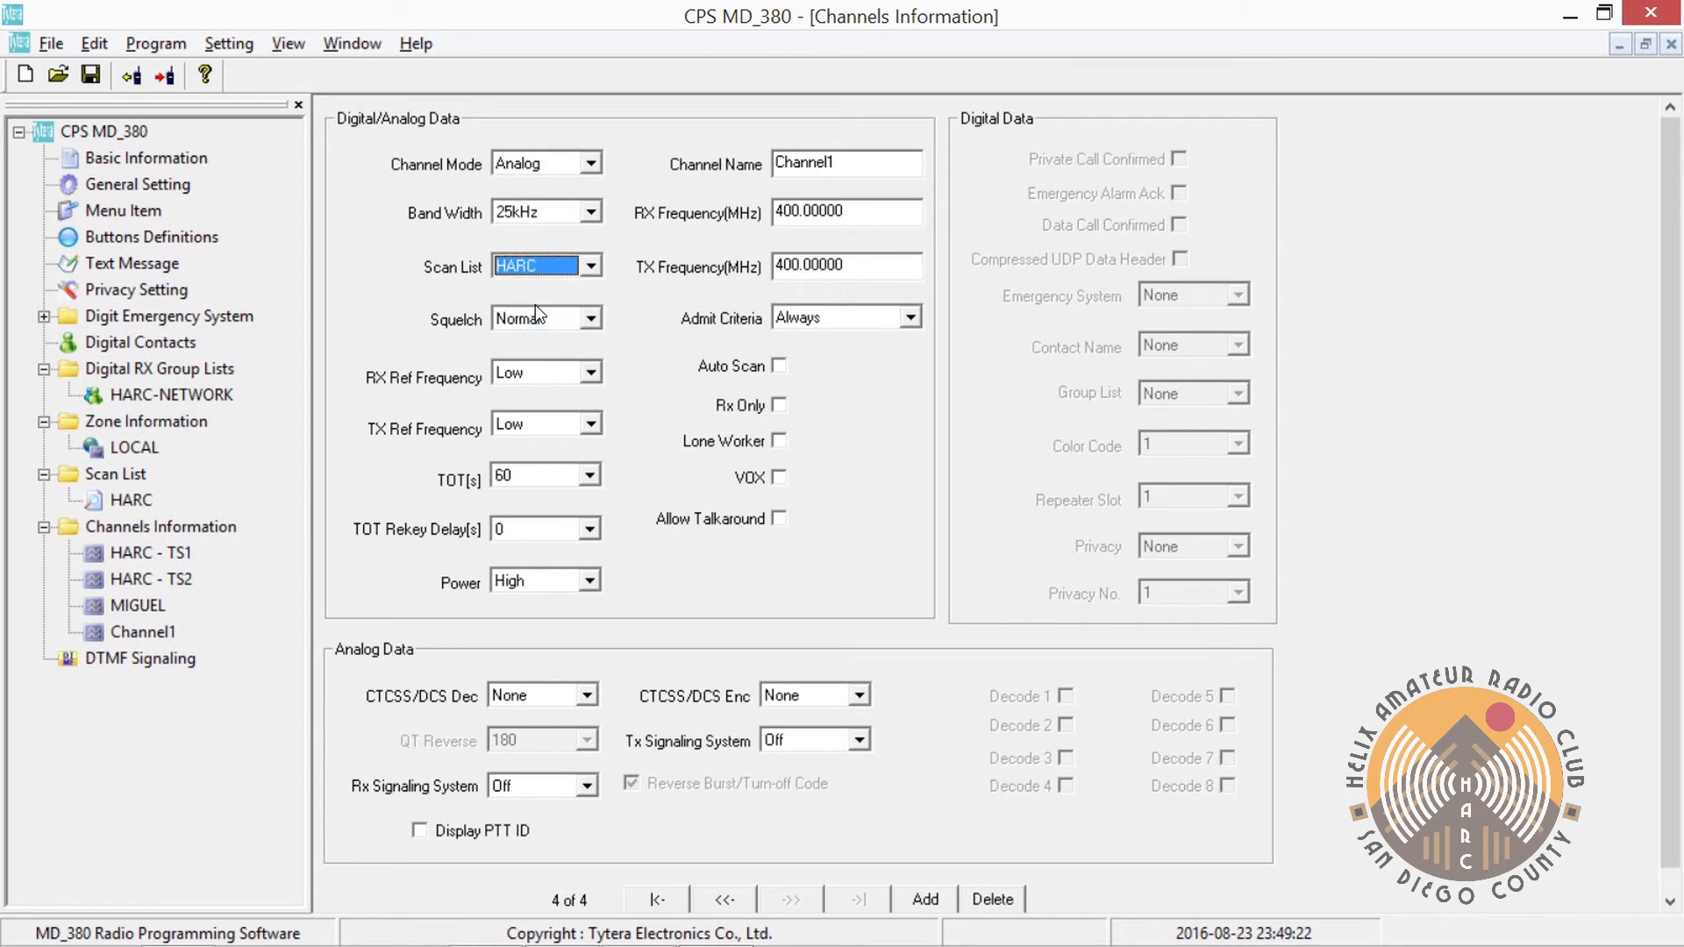
{"action": "left_click", "coordinate": [538, 470]}
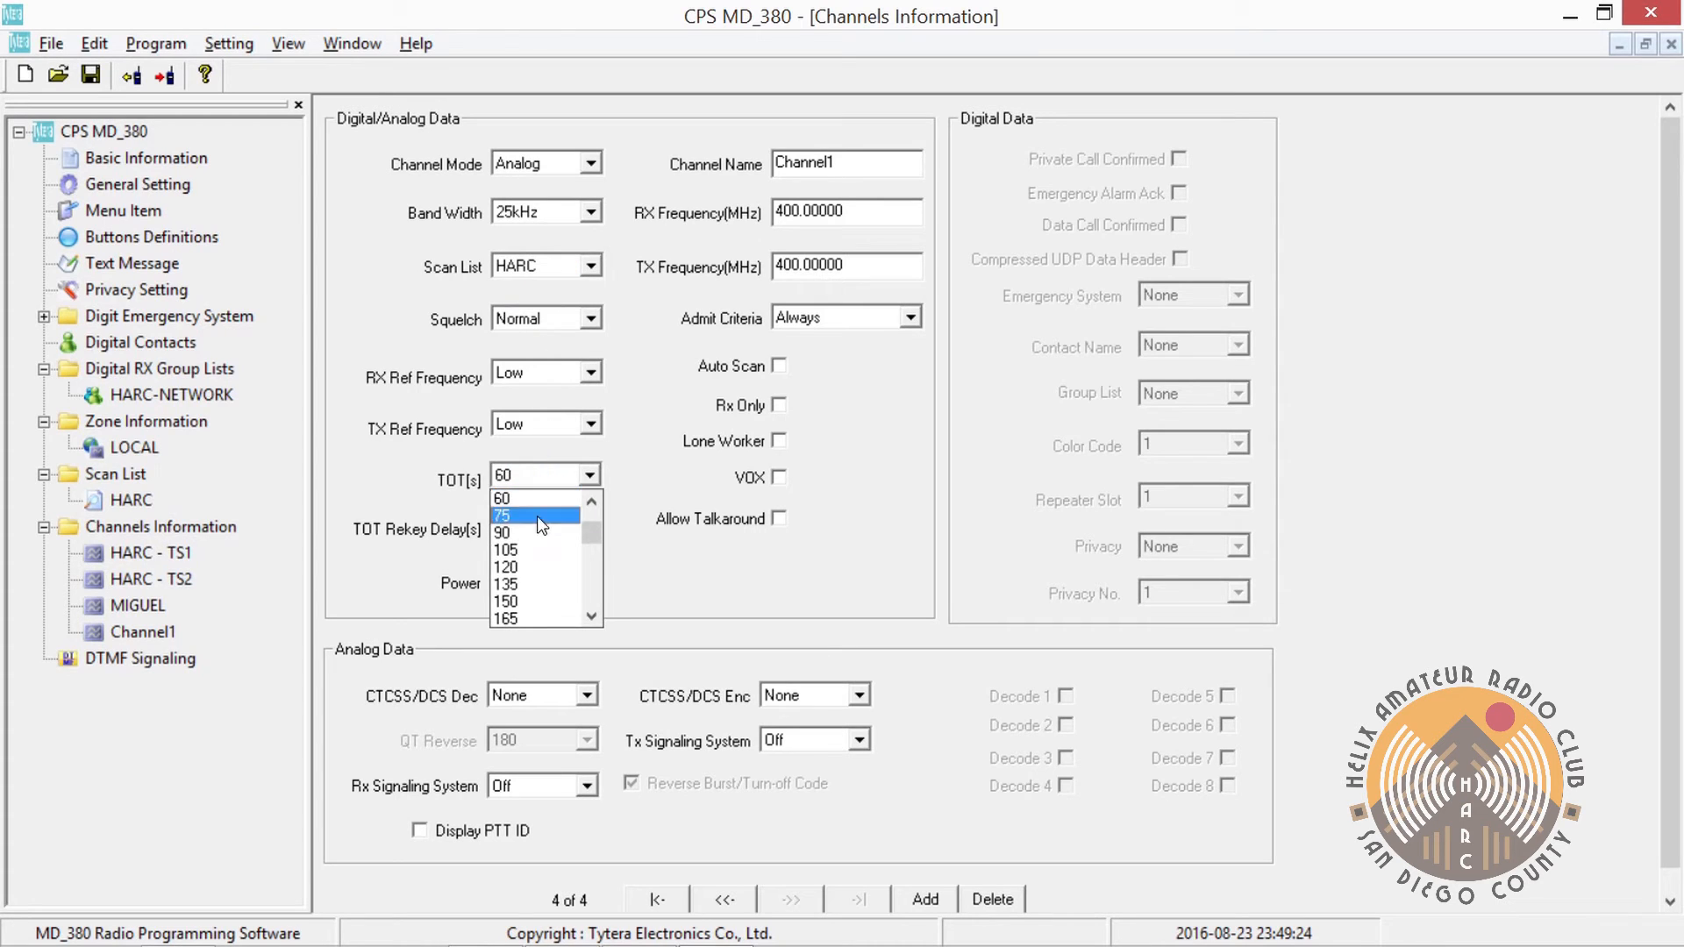
{"action": "left_click", "coordinate": [535, 567]}
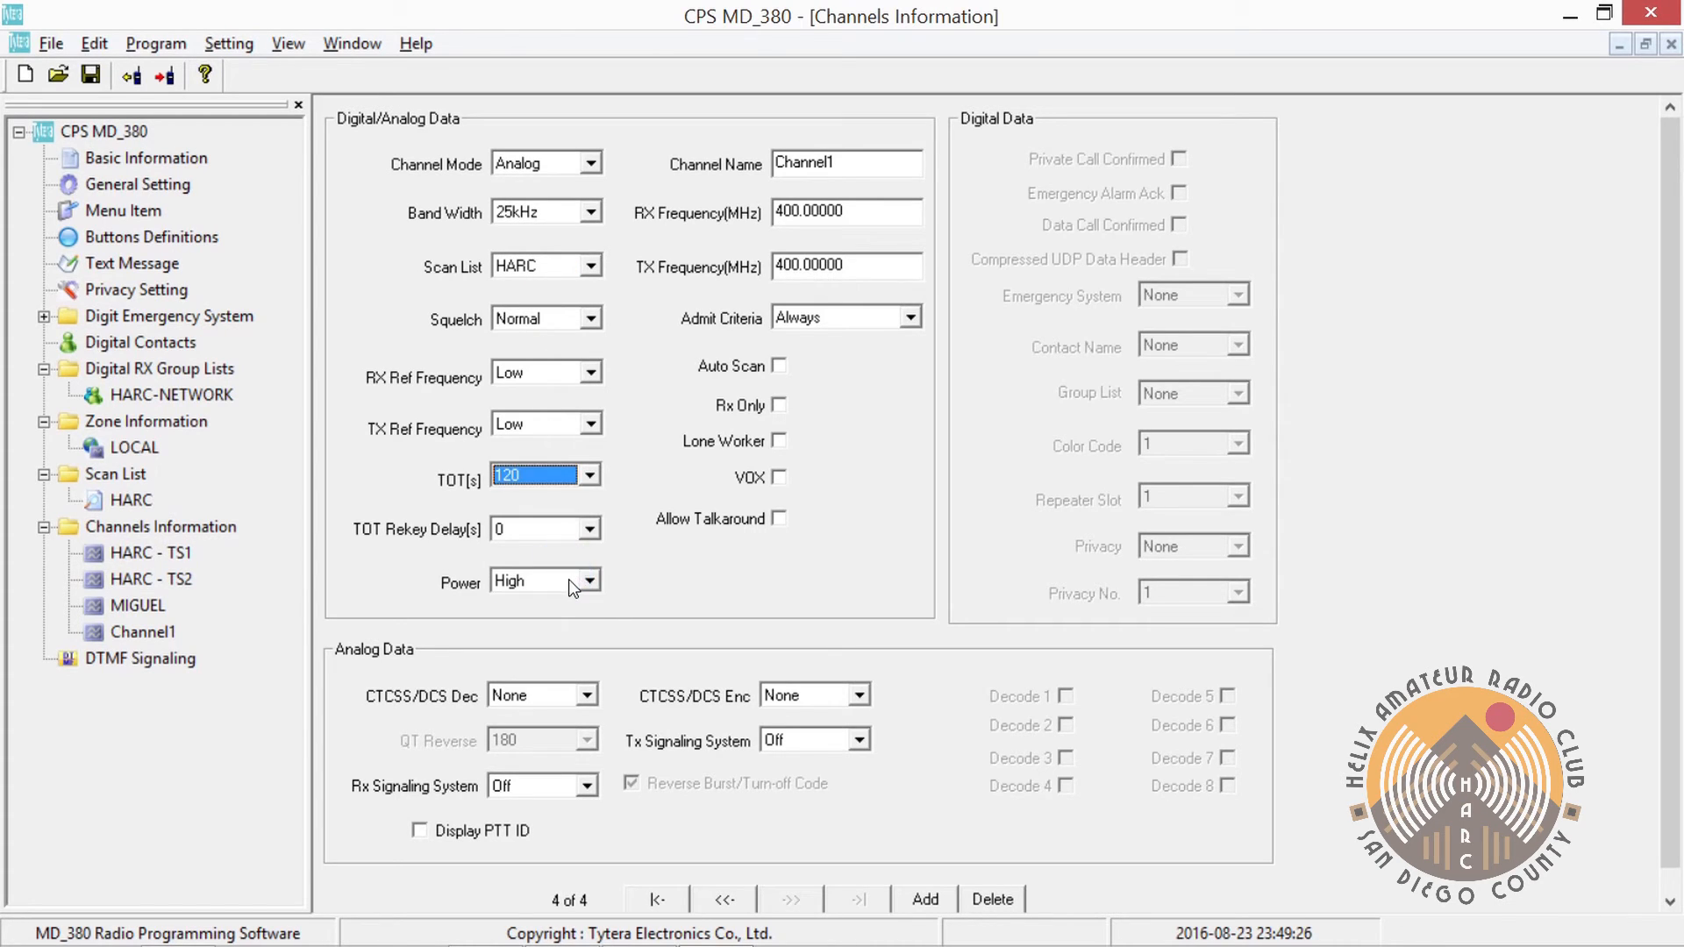
{"action": "left_click", "coordinate": [556, 581]}
{"action": "left_click", "coordinate": [556, 599]}
Rename the fourth channel as PALAMOR and enable Allow Talkaround for it
{"action": "double_click", "coordinate": [858, 163]}
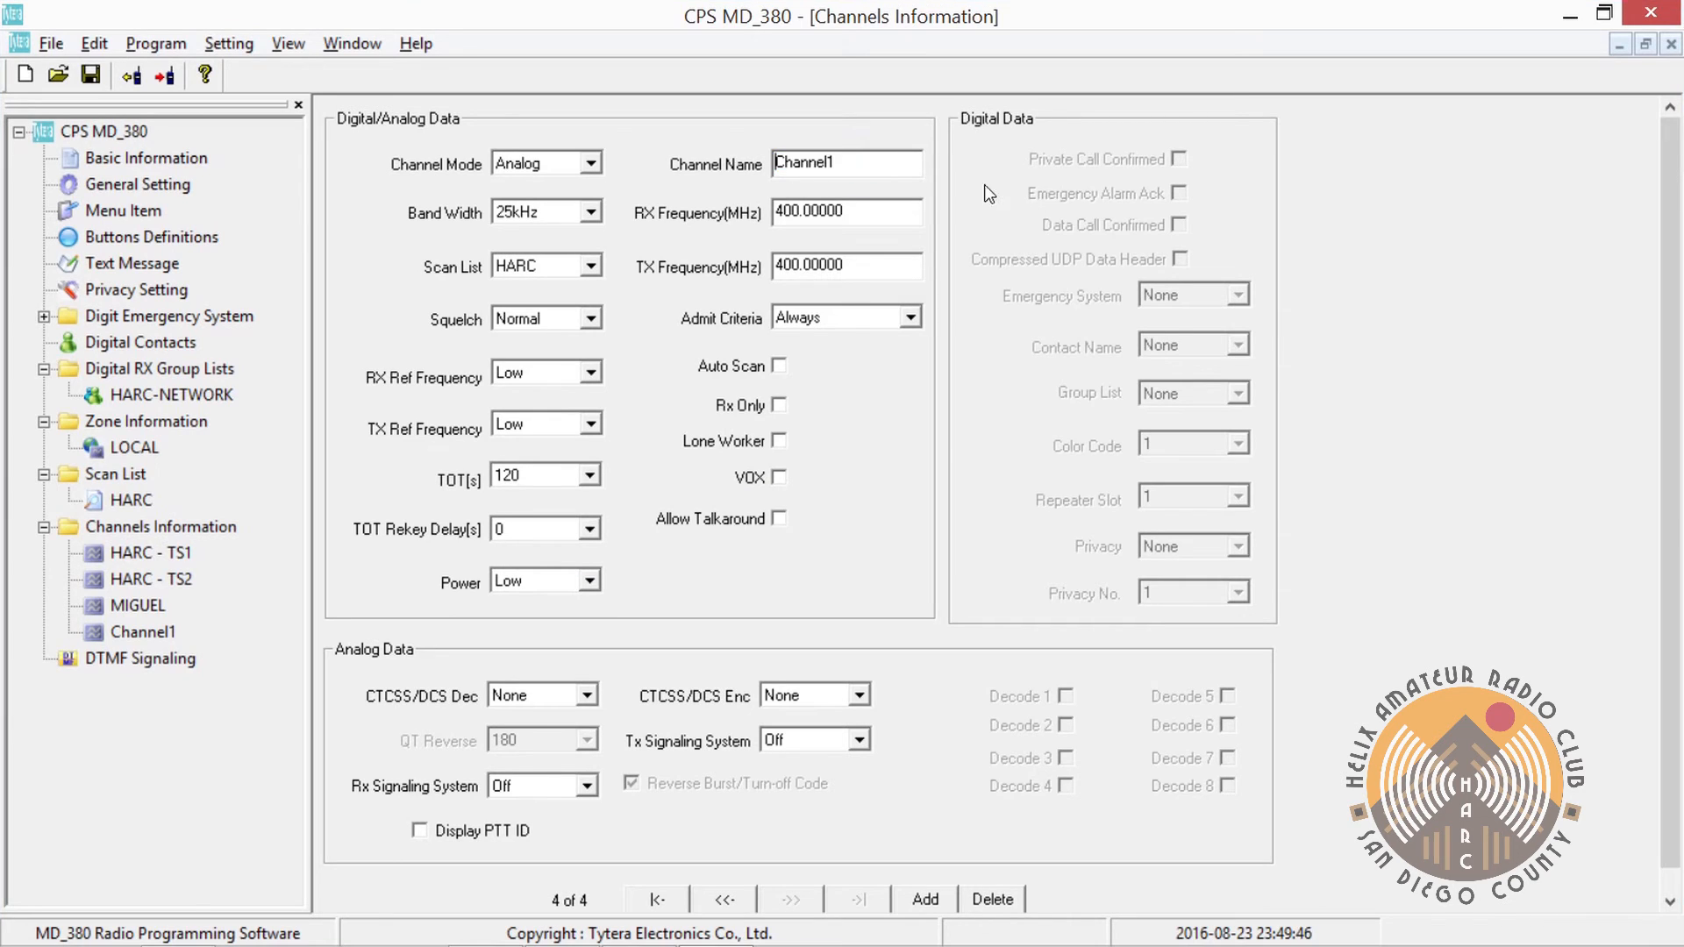
{"action": "left_click_drag", "start_coordinate": [831, 162], "coordinate": [702, 141]}
{"action": "left_click", "coordinate": [863, 167]}
{"action": "left_click", "coordinate": [874, 171]}
{"action": "double_click", "coordinate": [874, 171]}
{"action": "key", "text": "BackSpace"}
{"action": "type", "text": "PALAMOR"}
{"action": "left_click", "coordinate": [779, 519]}
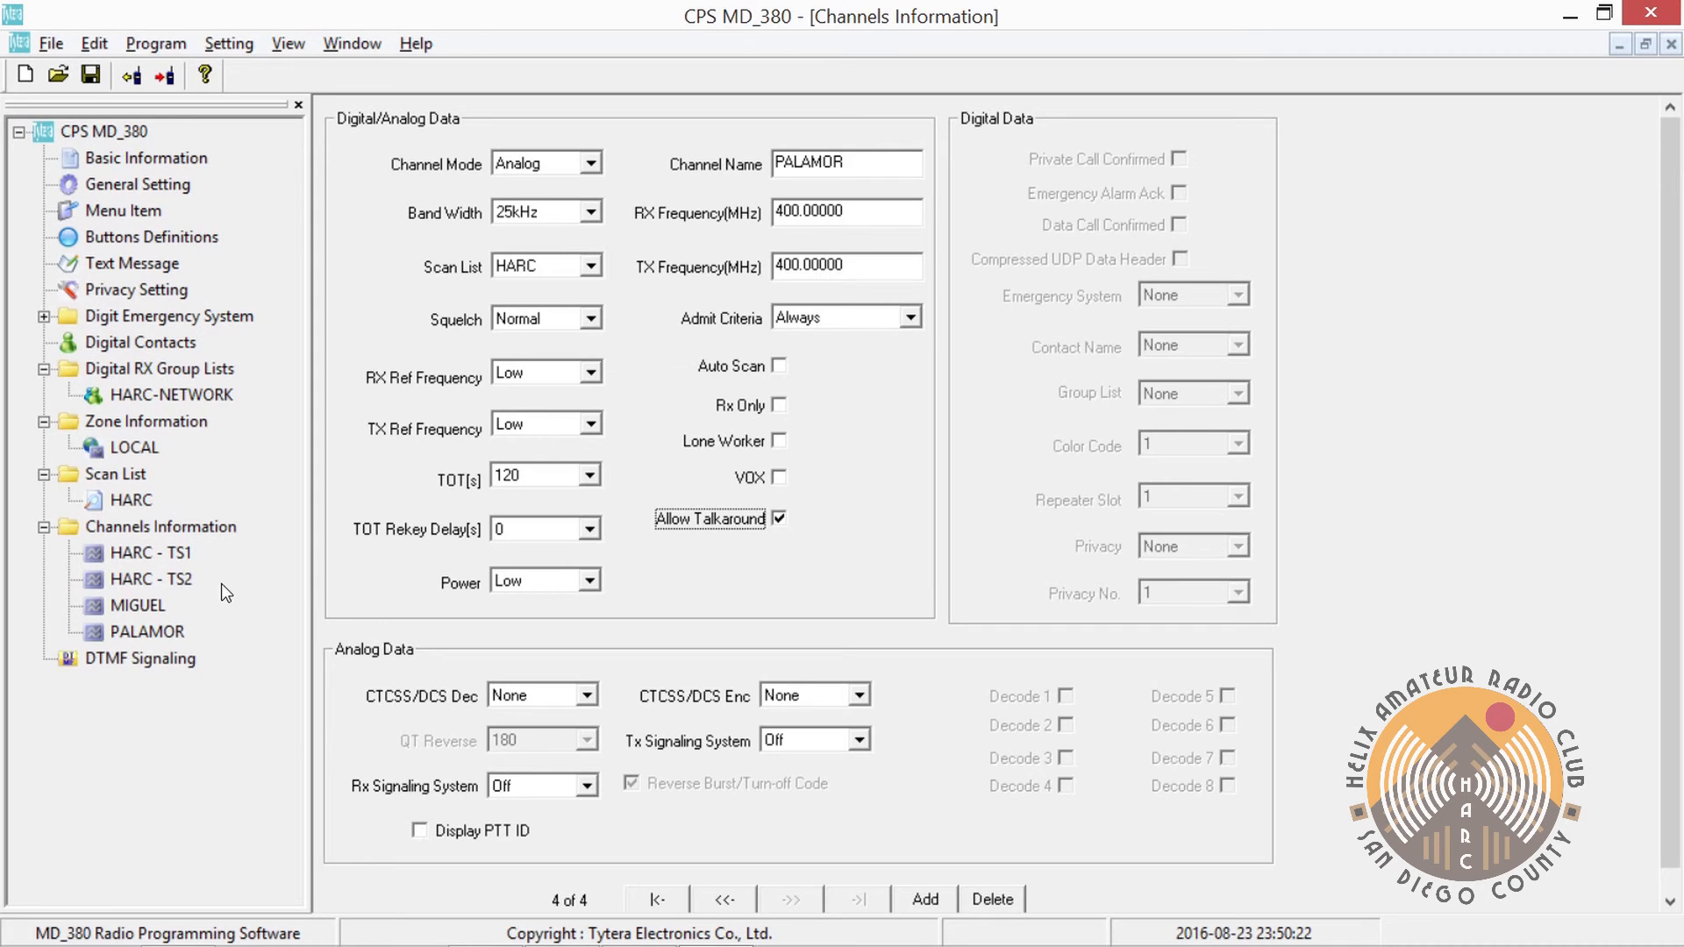
Add channels HARC - TS2, MIGUEL and PALAMOR to the members of zone LOCAL
{"action": "left_click", "coordinate": [131, 445]}
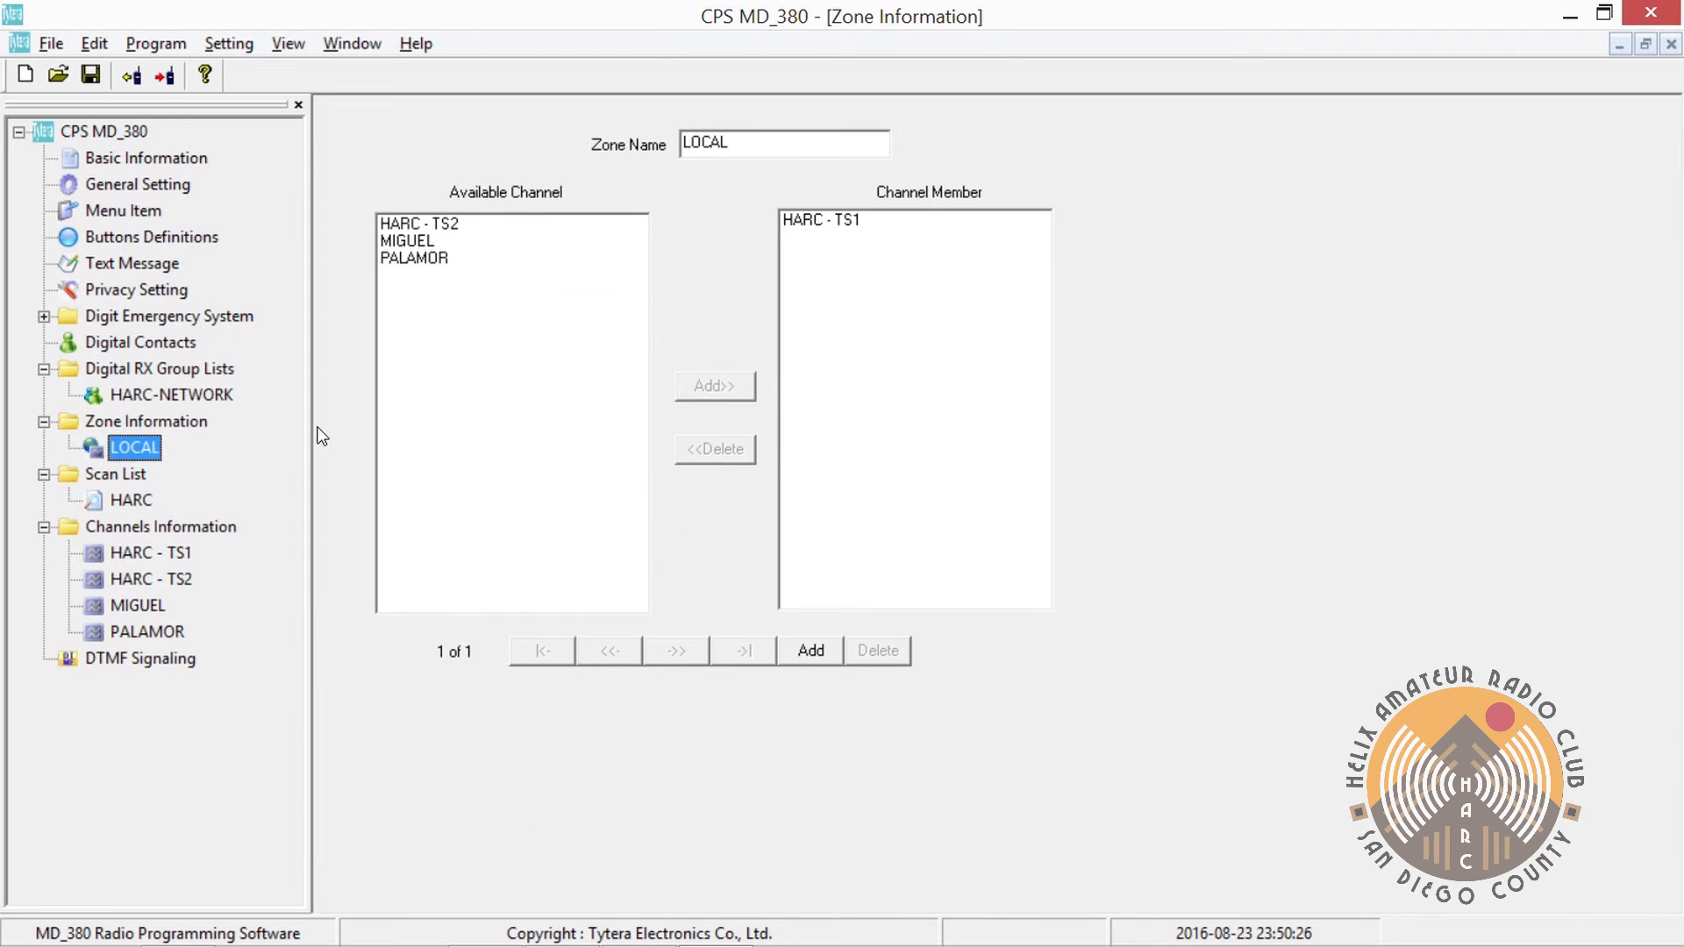
{"action": "left_click", "coordinate": [456, 225]}
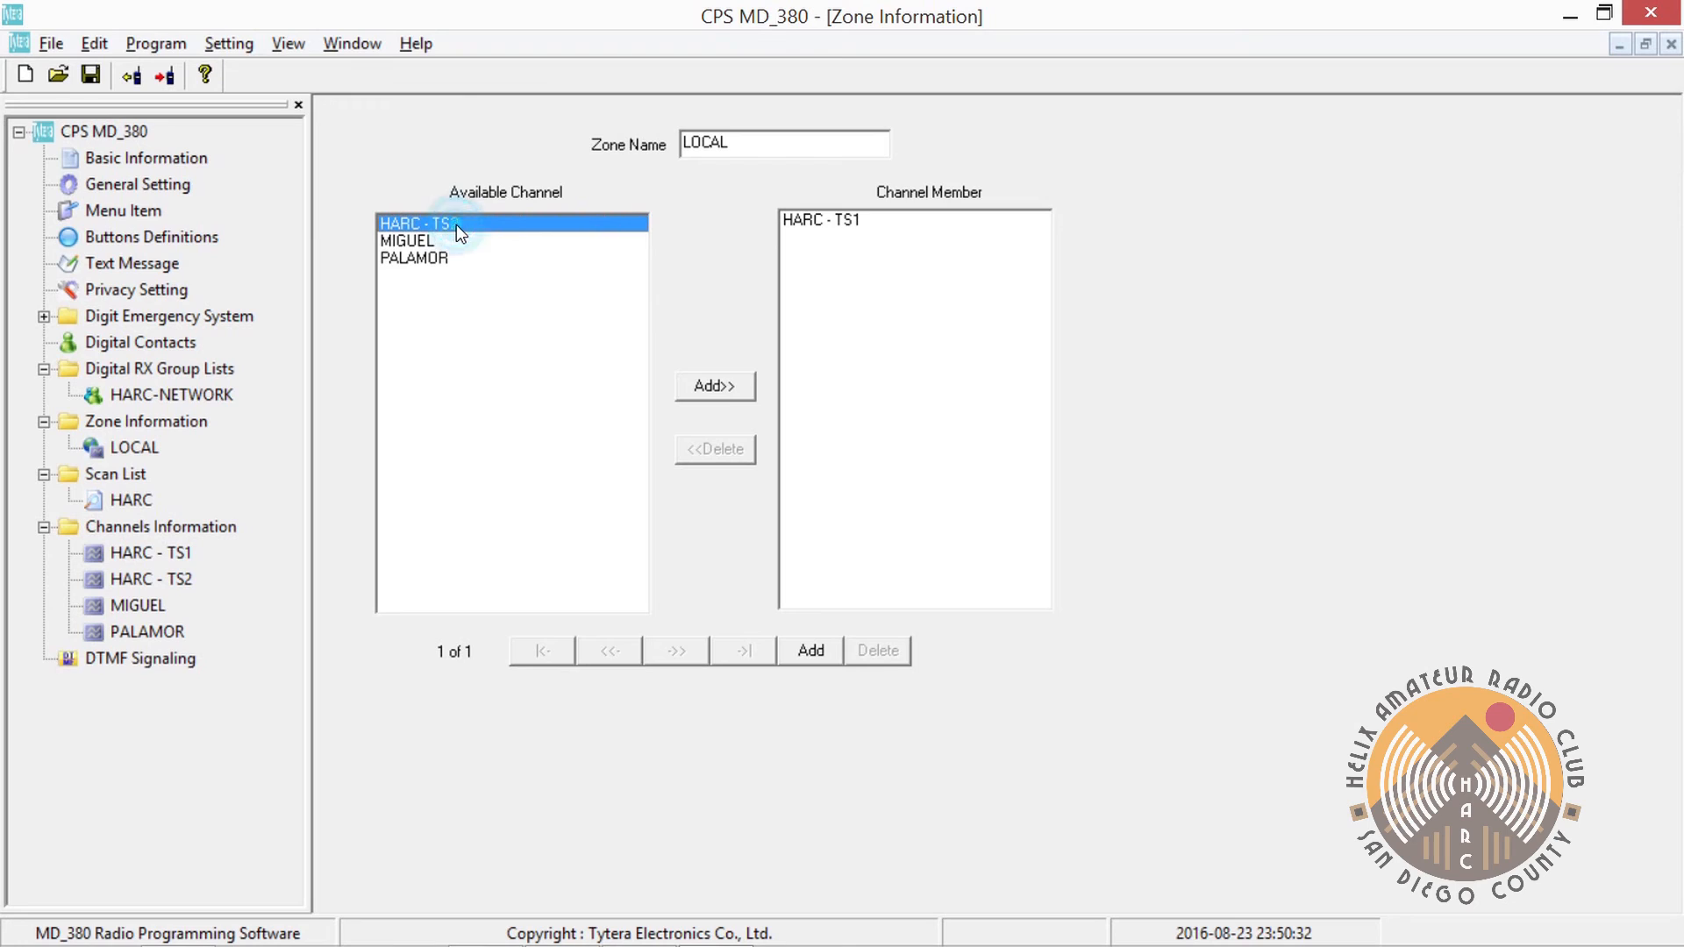
{"action": "left_click", "coordinate": [731, 380]}
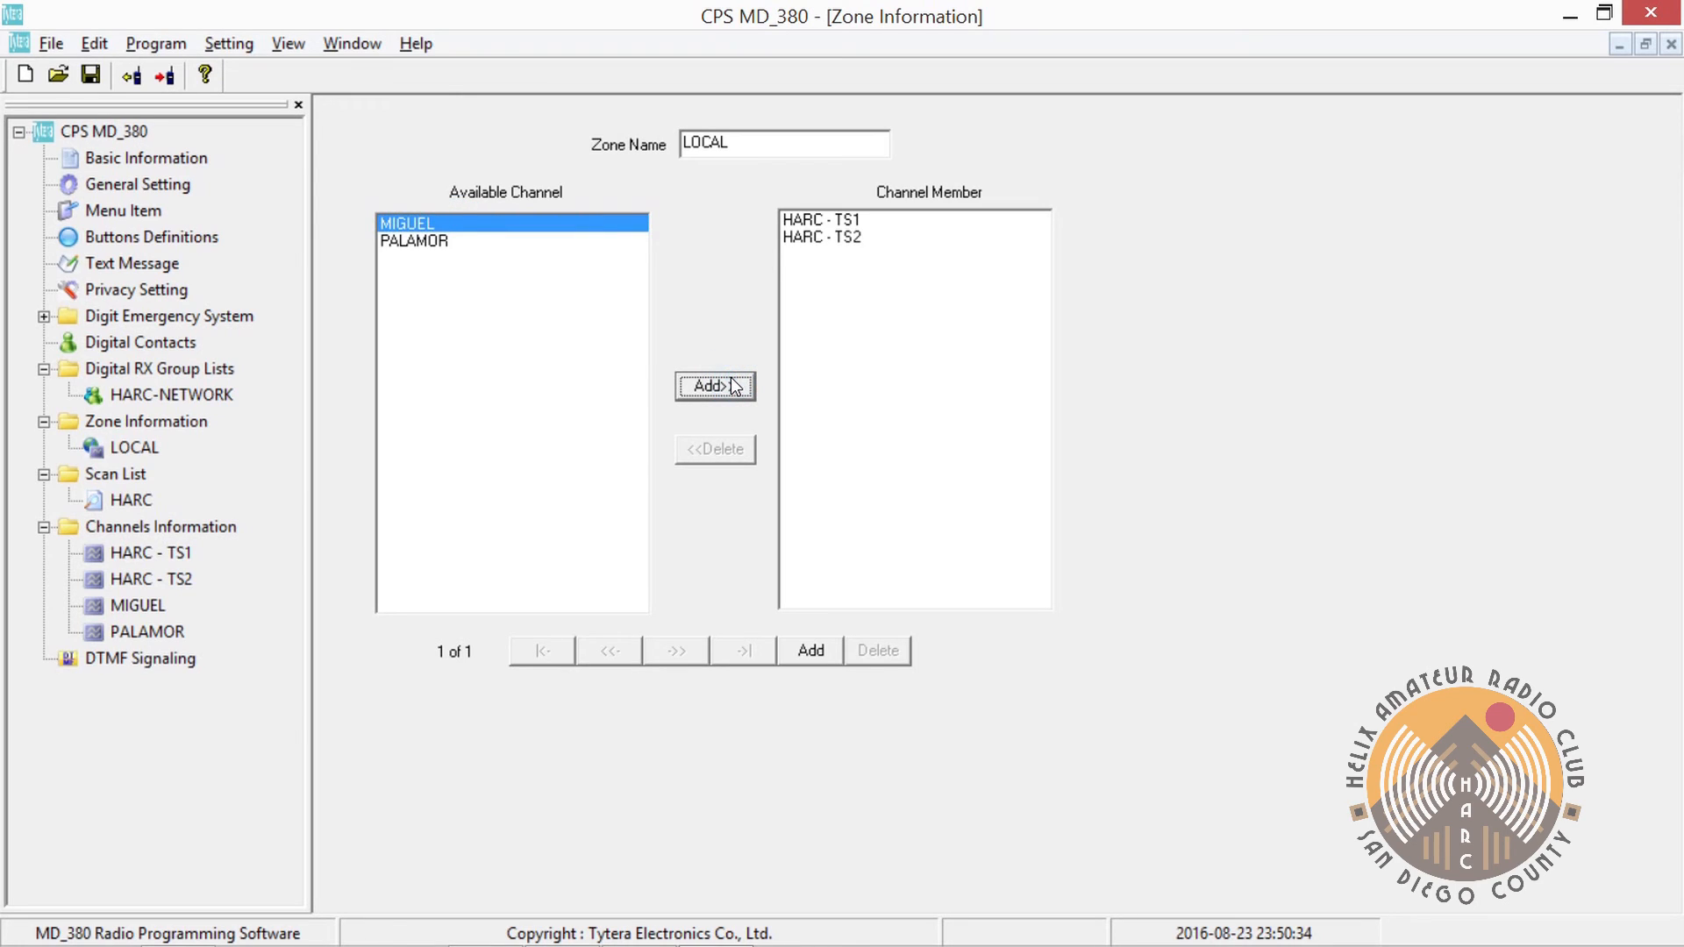
{"action": "left_click", "coordinate": [734, 386]}
{"action": "left_click", "coordinate": [734, 385]}
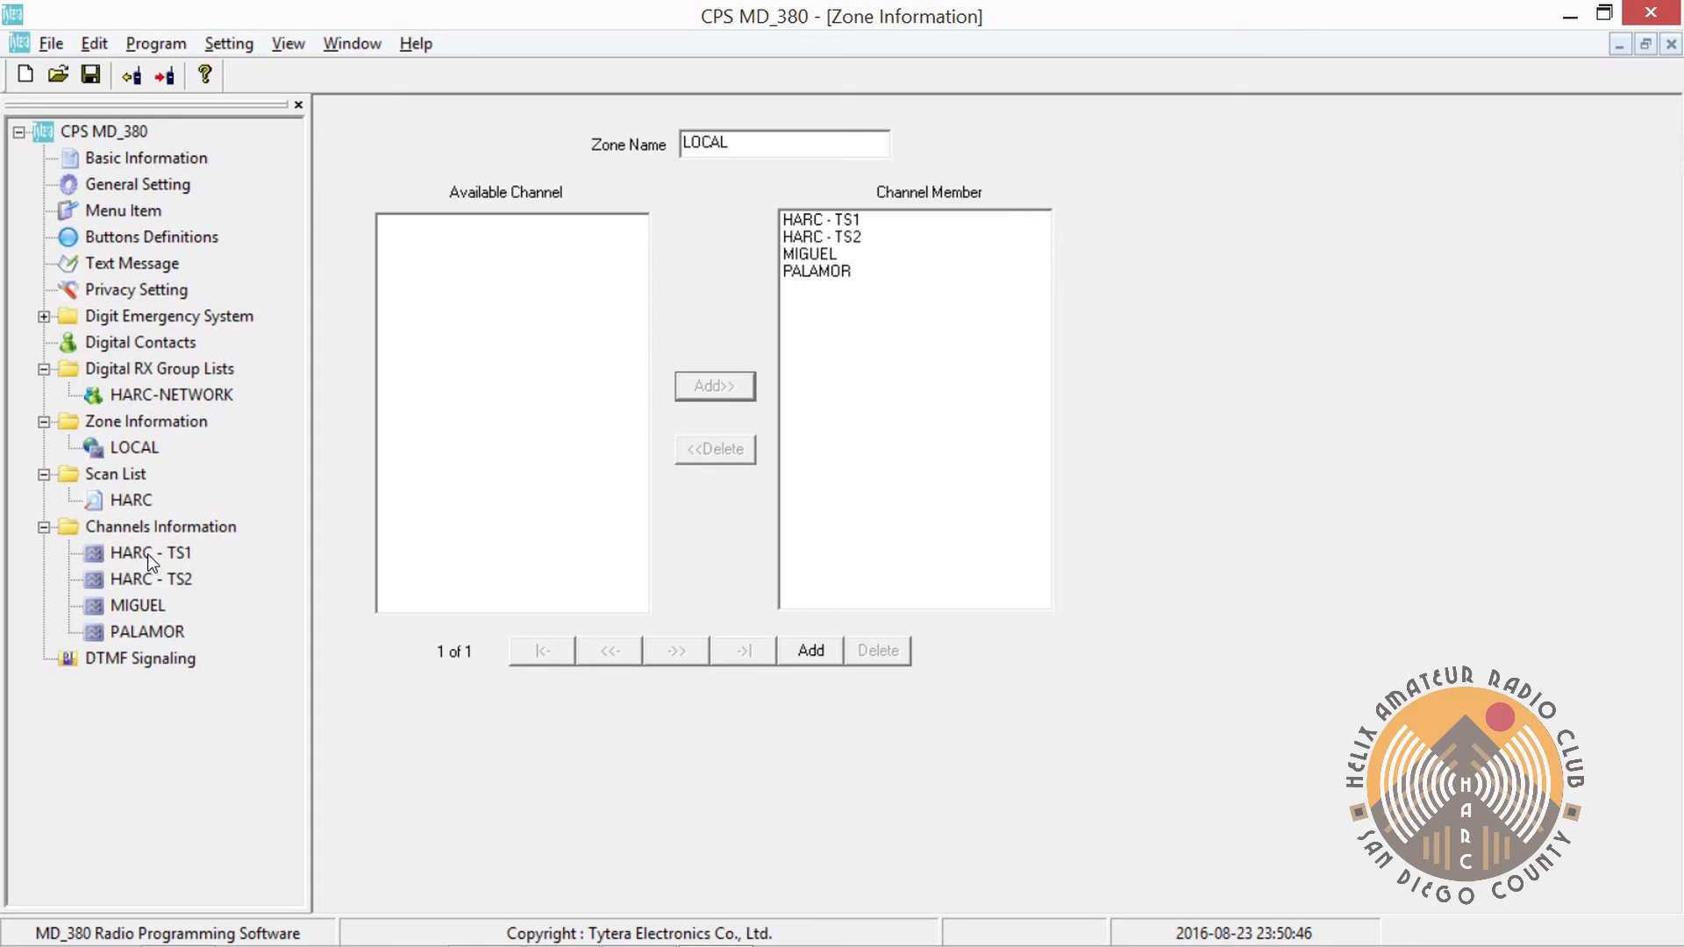
Review the PALAMOR channel settings and close all open settings windows
{"action": "left_click", "coordinate": [141, 636]}
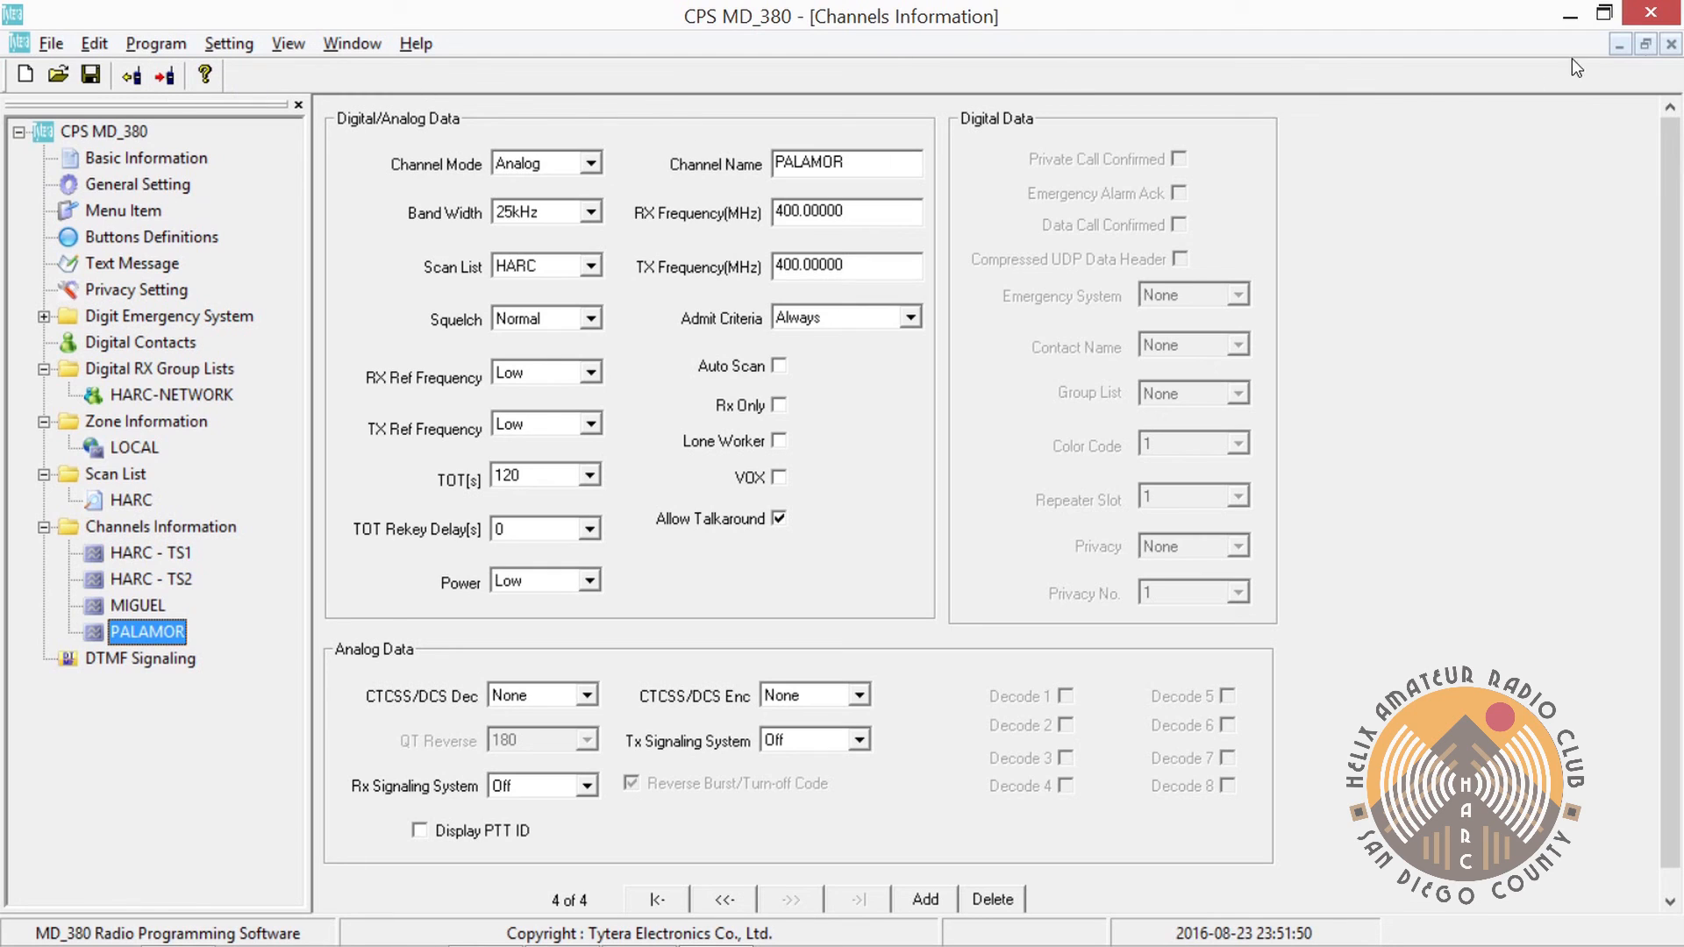
{"action": "left_click", "coordinate": [1671, 46]}
{"action": "left_click", "coordinate": [1671, 46]}
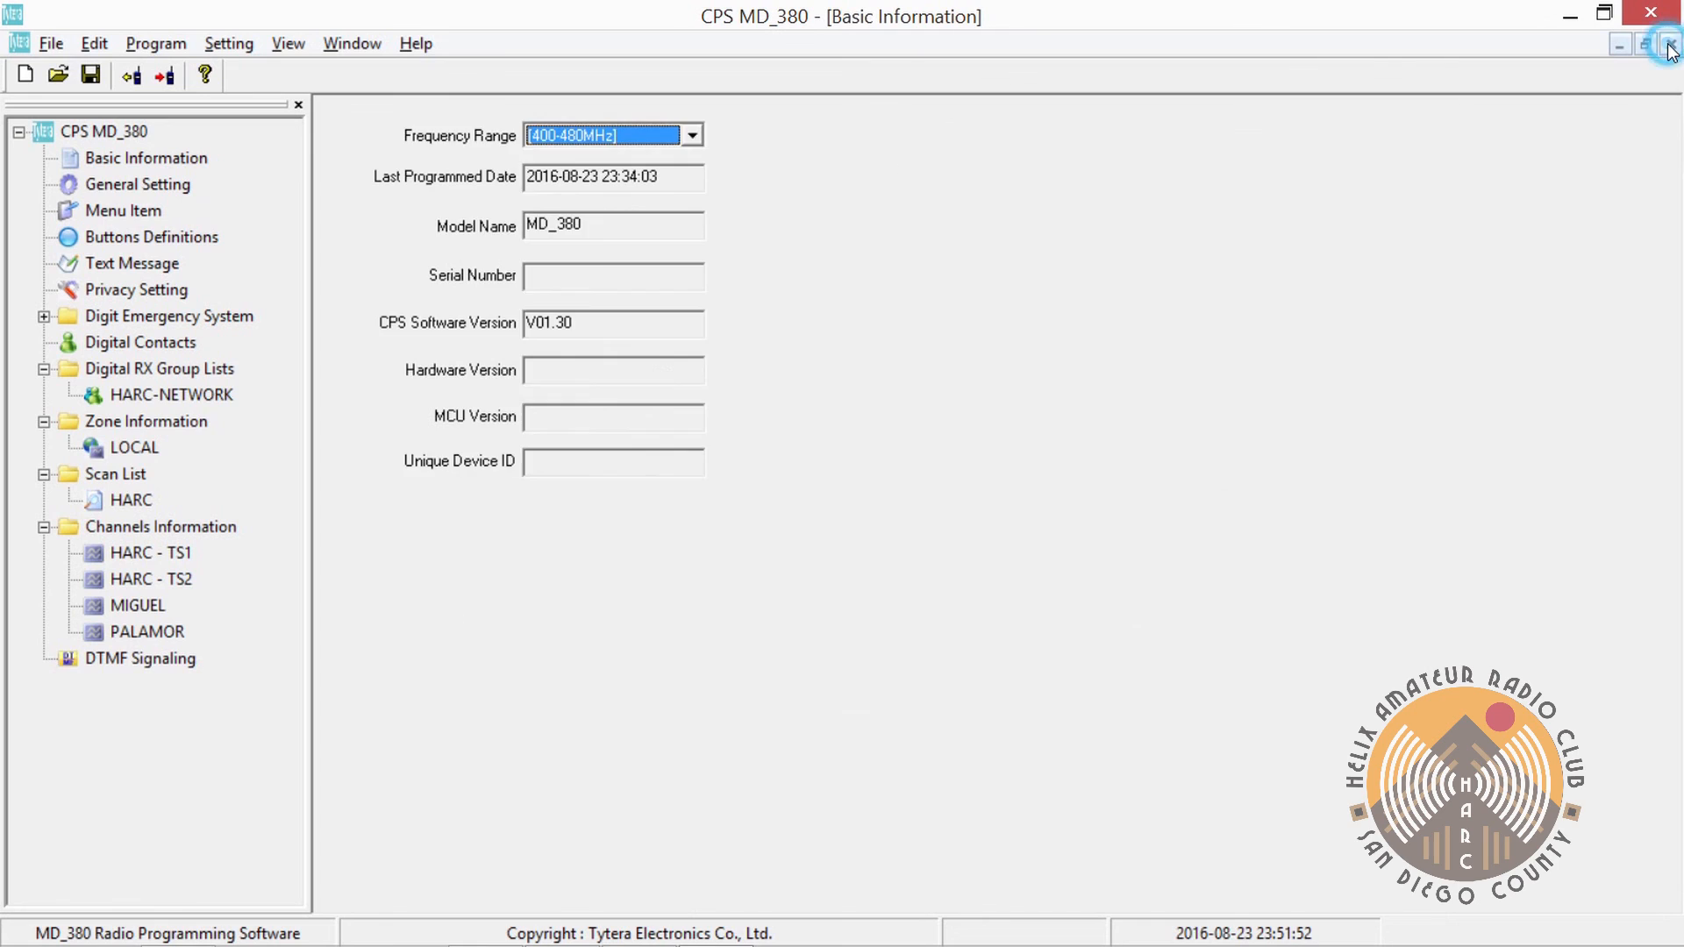
{"action": "left_click", "coordinate": [1671, 45]}
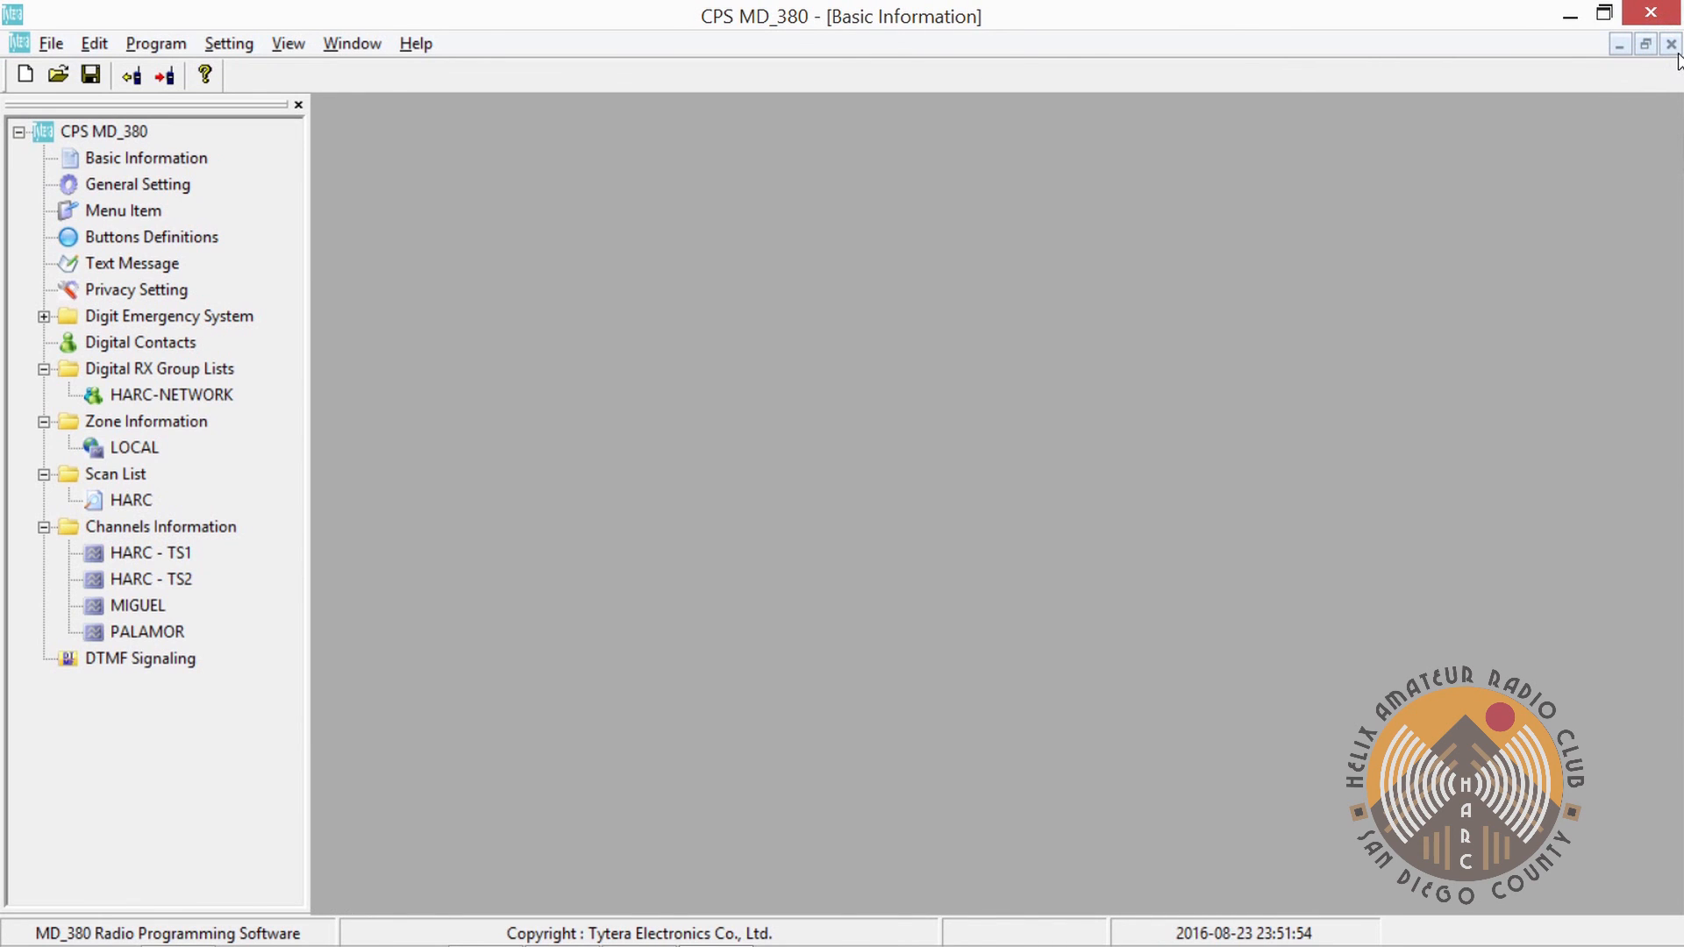